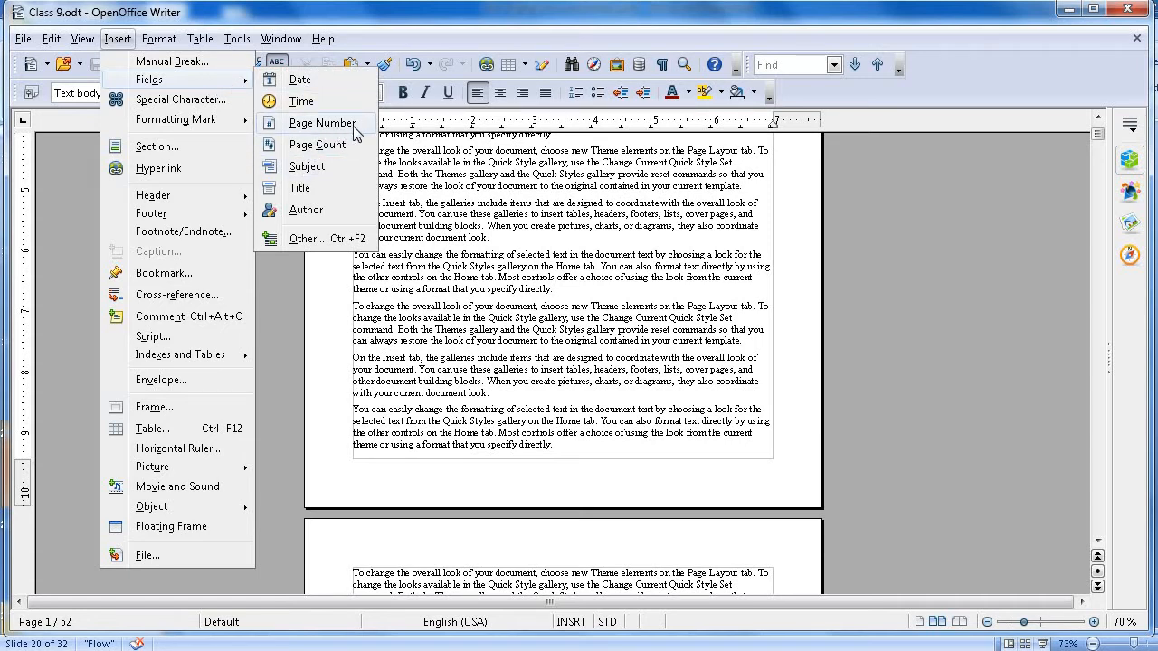
Insert a page number field in the body text and switch the Windows color scheme to Windows 7 Basic when asked
left_click(322, 123)
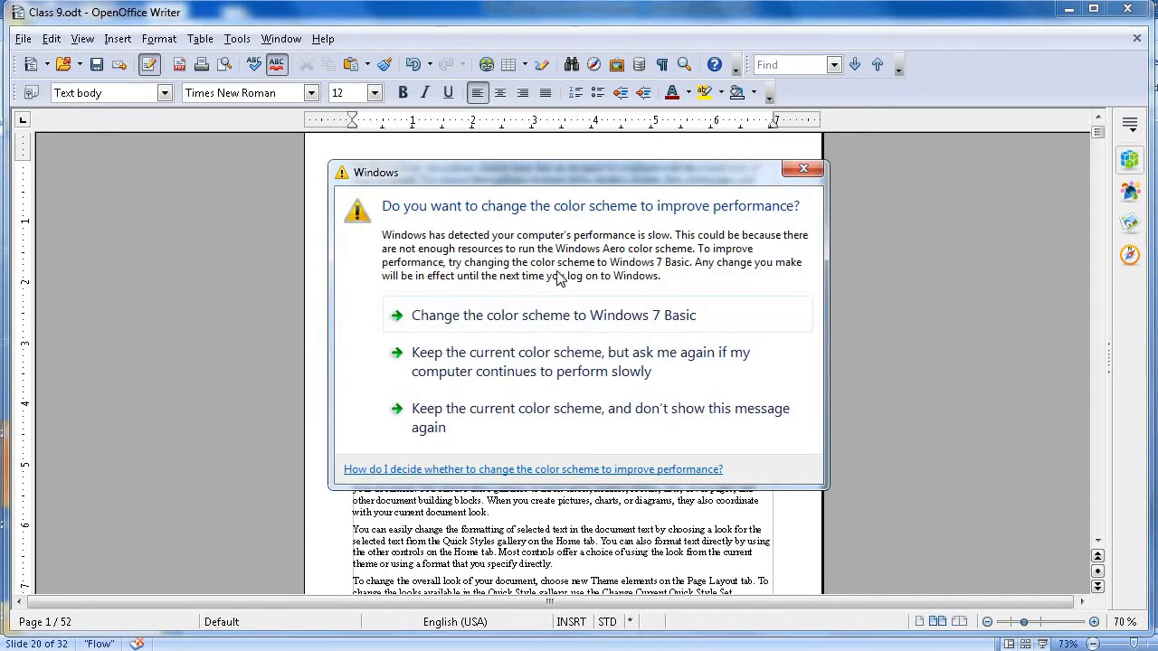
left_click(630, 317)
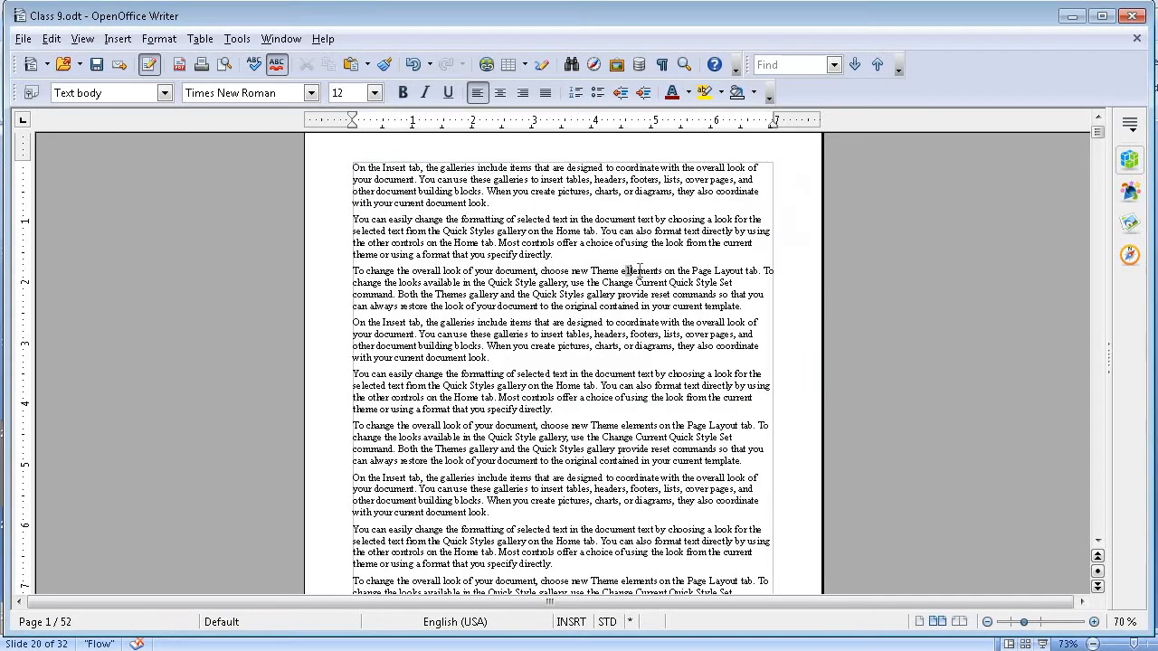
left_click_drag(624, 271, 638, 270)
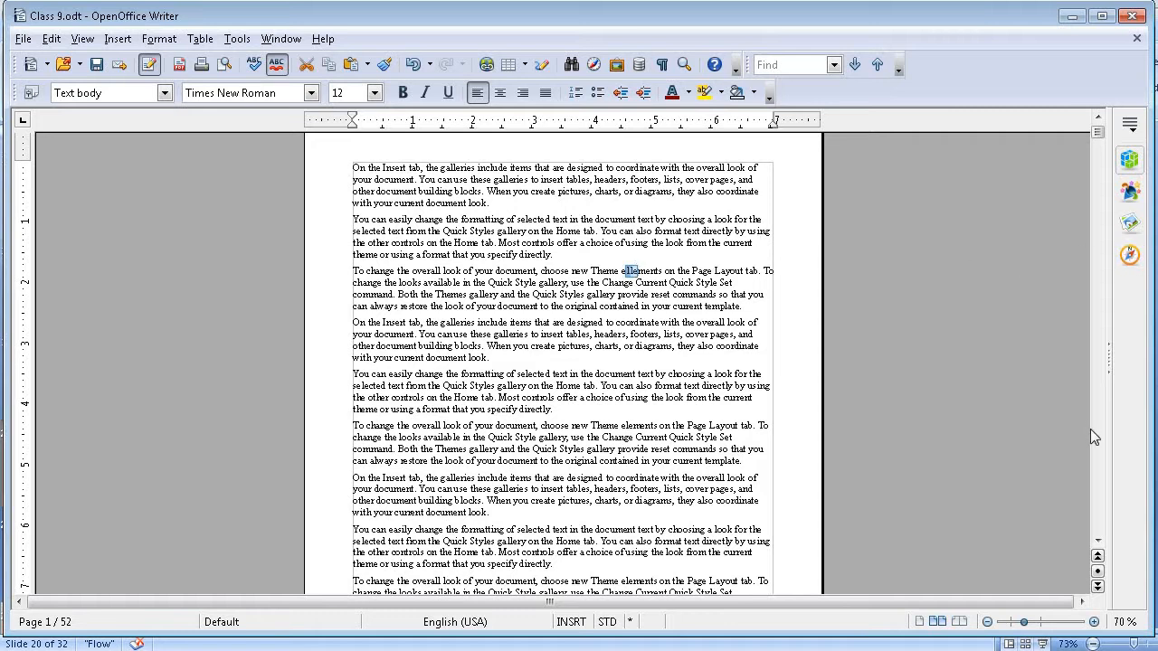
Add a footer to all page styles, starting from the end of page 1
left_click(1097, 541)
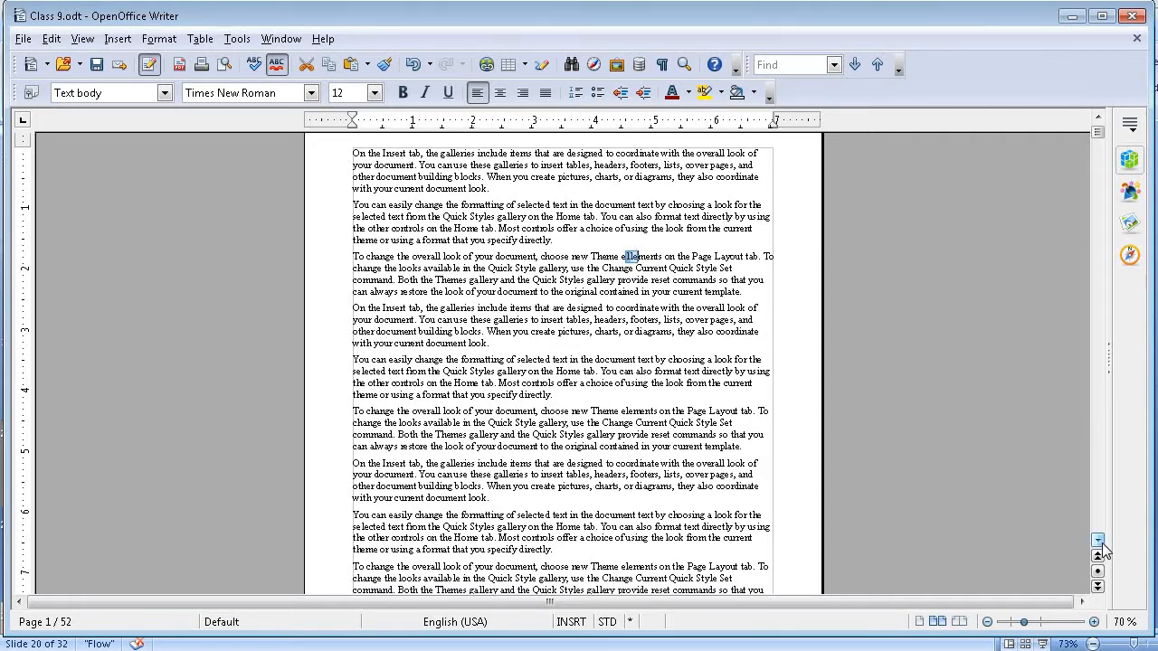
left_click_drag(1101, 550, 1101, 550)
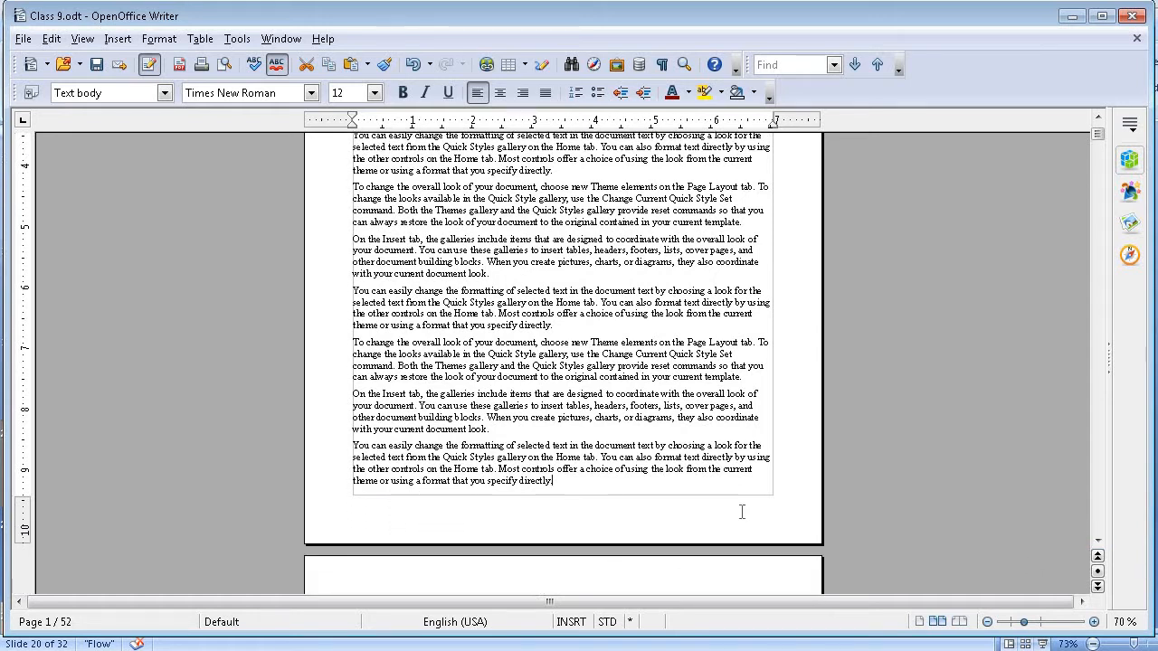
left_click(124, 40)
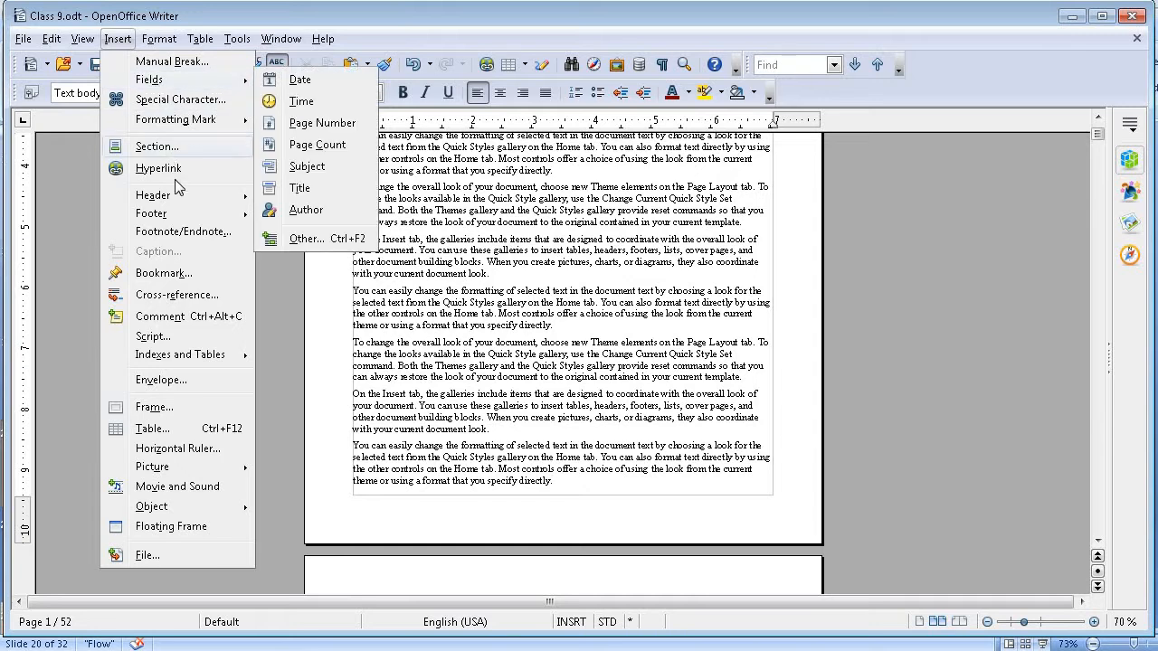
mouse_move(186, 214)
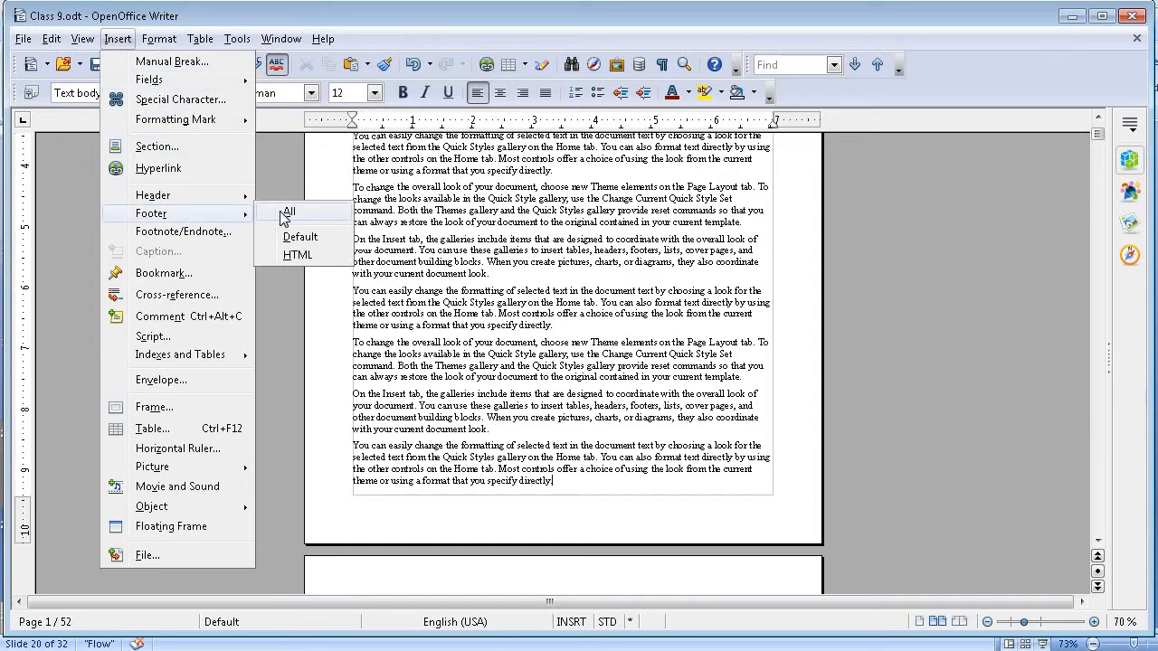
left_click(286, 215)
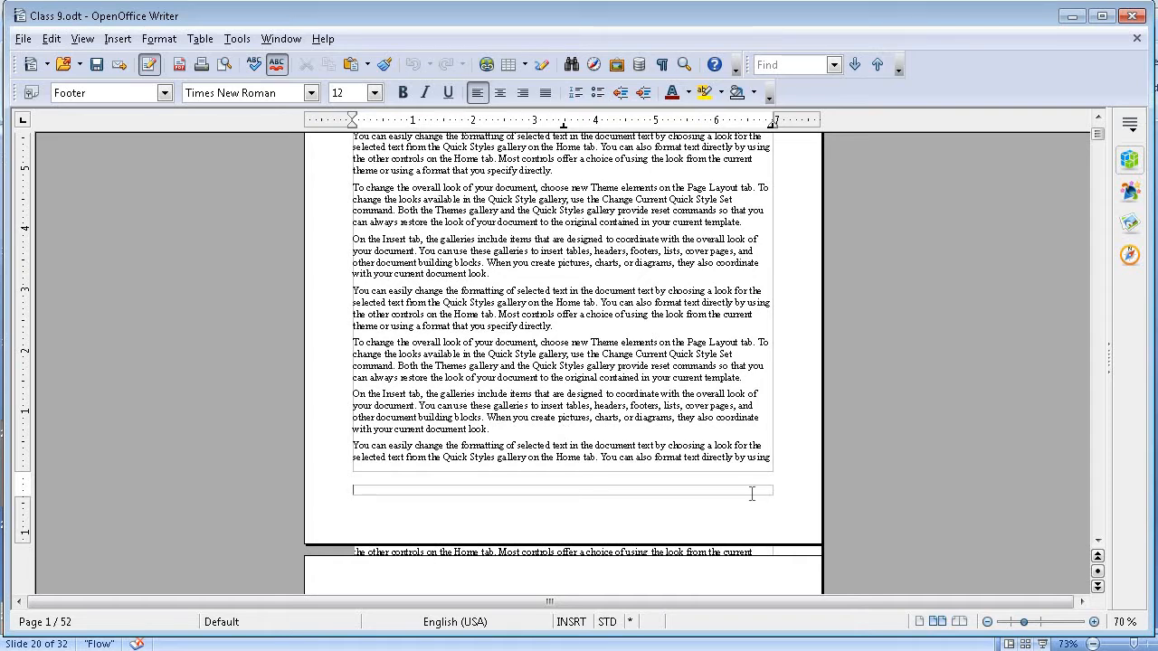
Insert a page number field in the page 1 footer and return to the body text
left_click(118, 39)
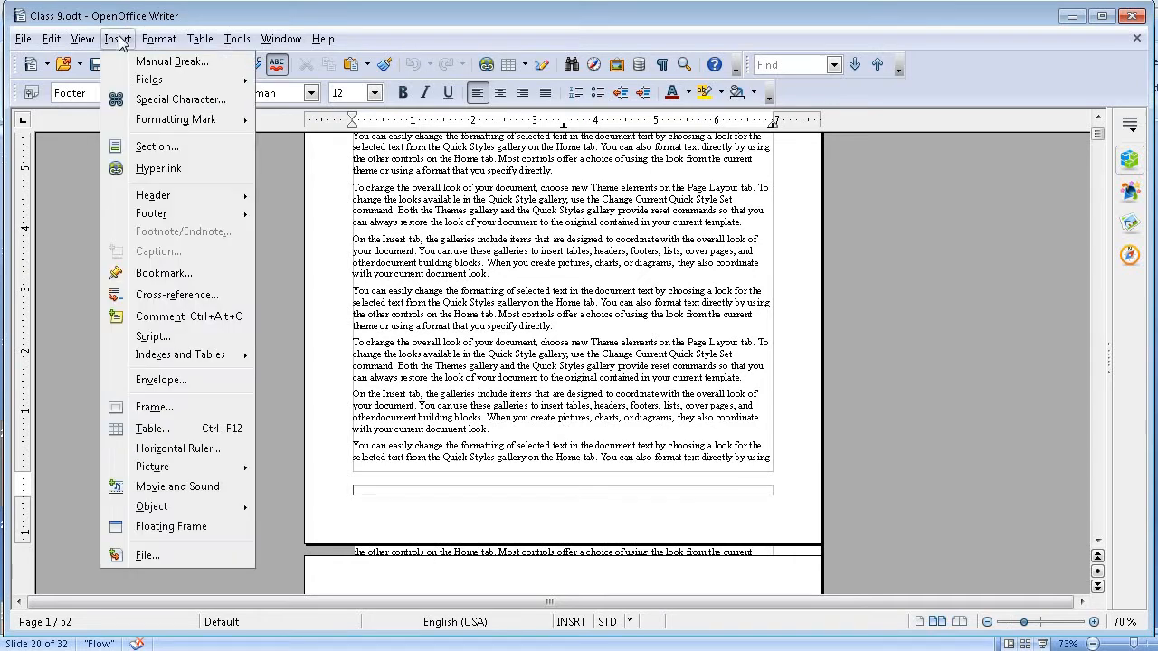
mouse_move(215, 83)
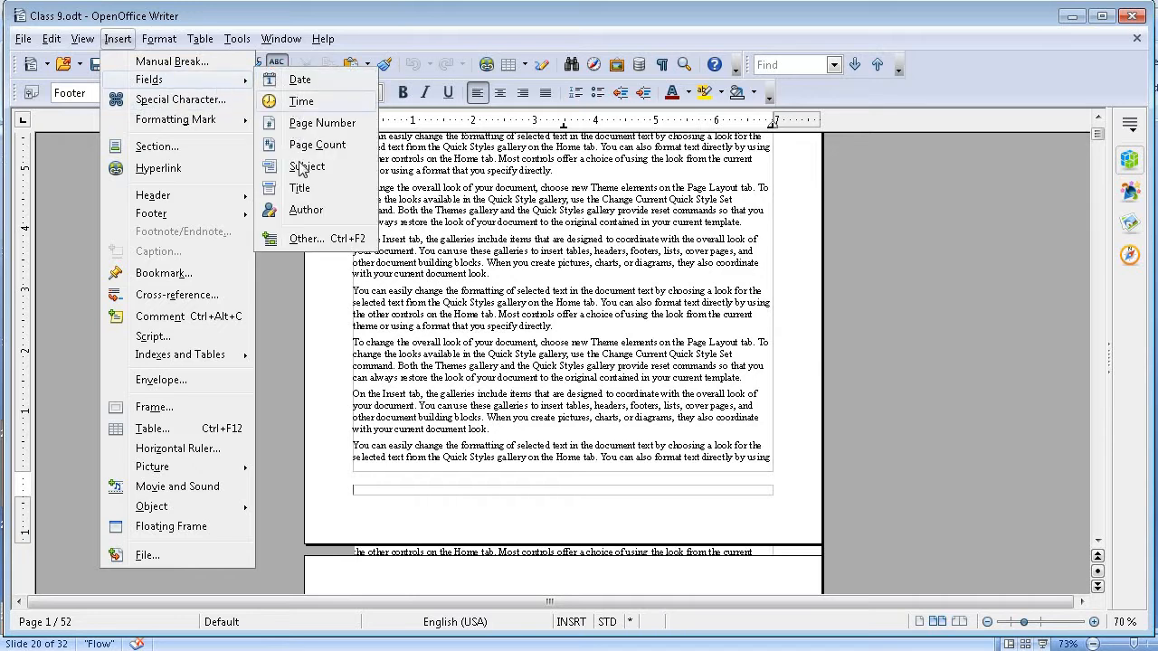
left_click(334, 129)
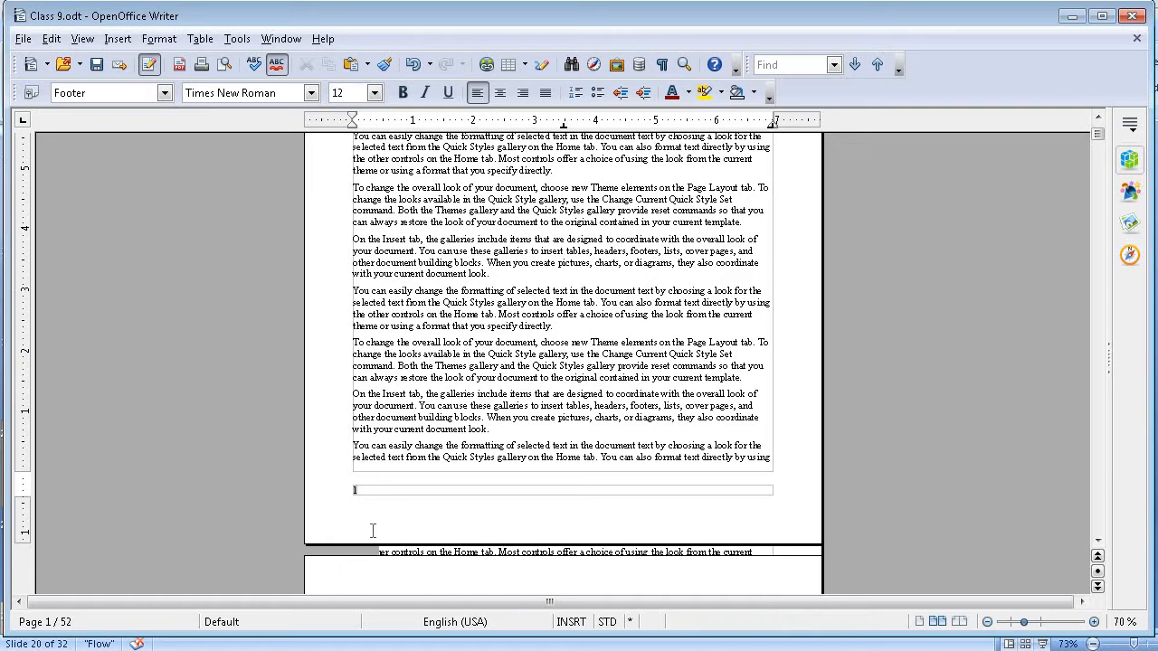
left_click(436, 308)
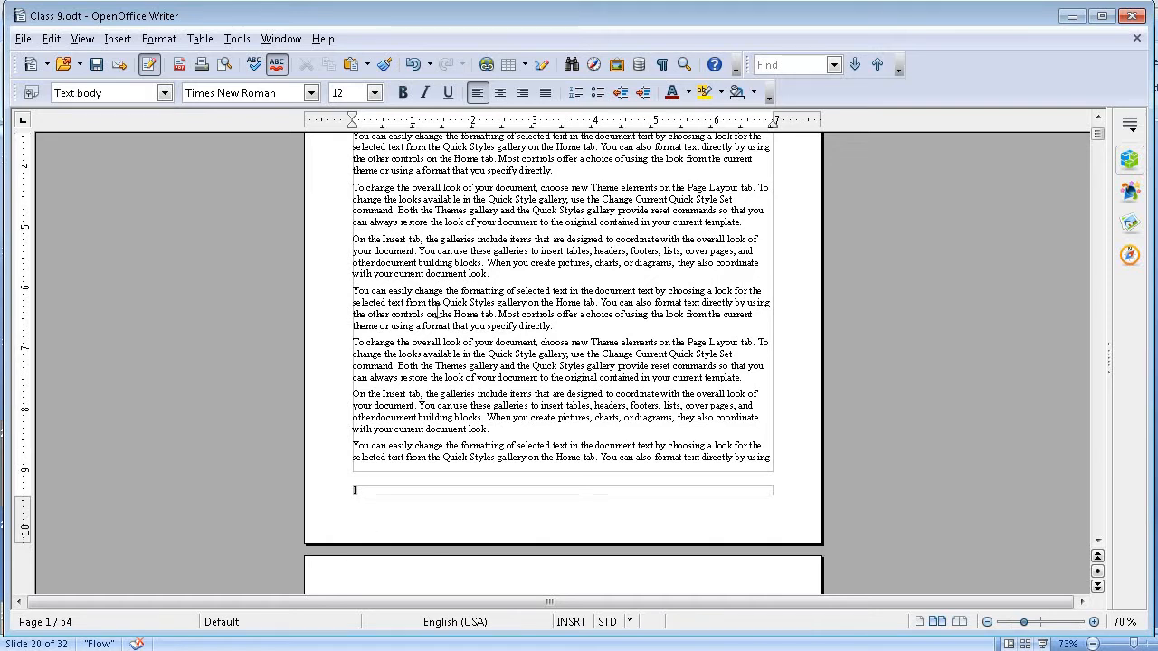
Try right, left and justified alignment on the footer page number, settle on centered, and return to the body text
left_click(370, 492)
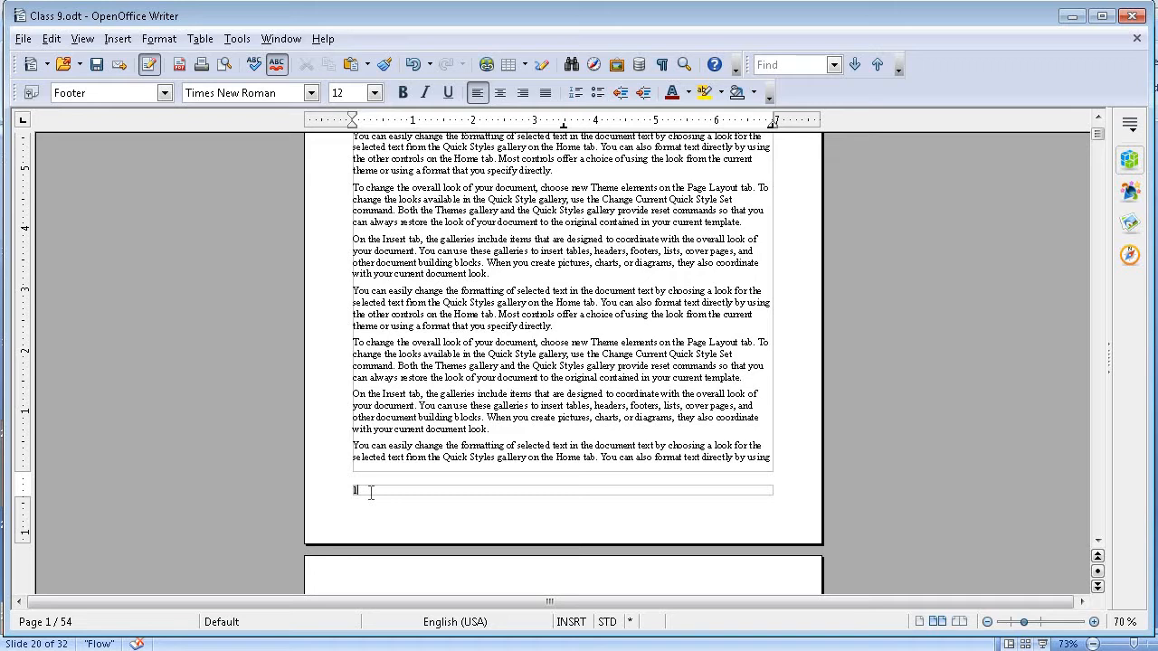
key("ctrl+r")
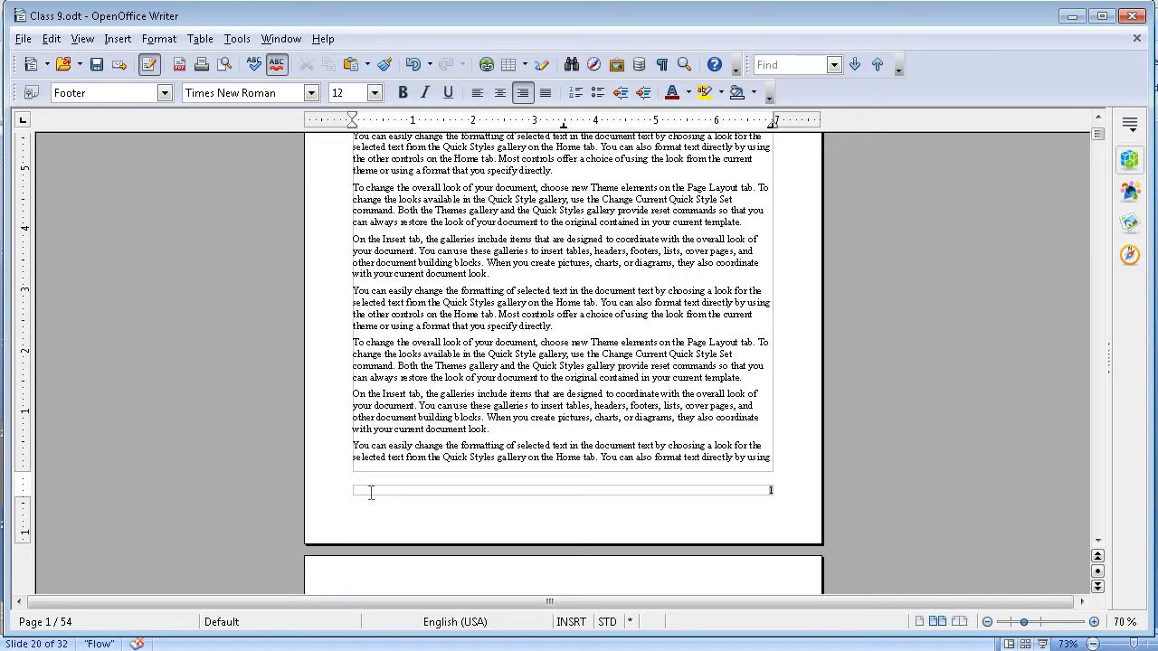
key("ctrl+e")
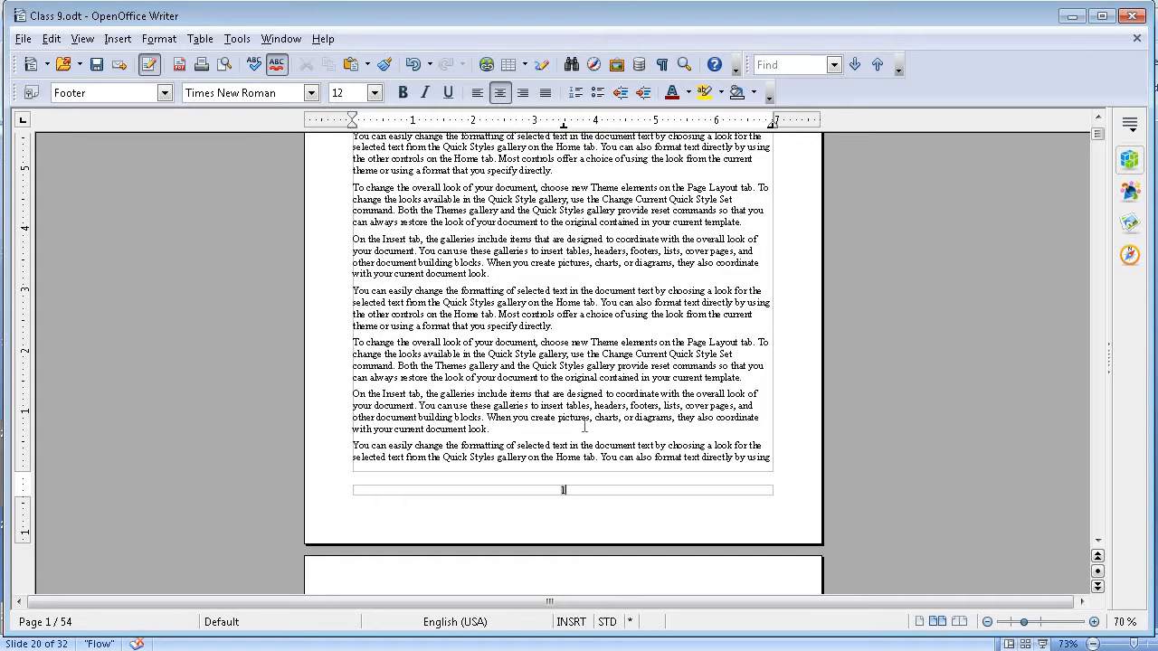
key("ctrl+l")
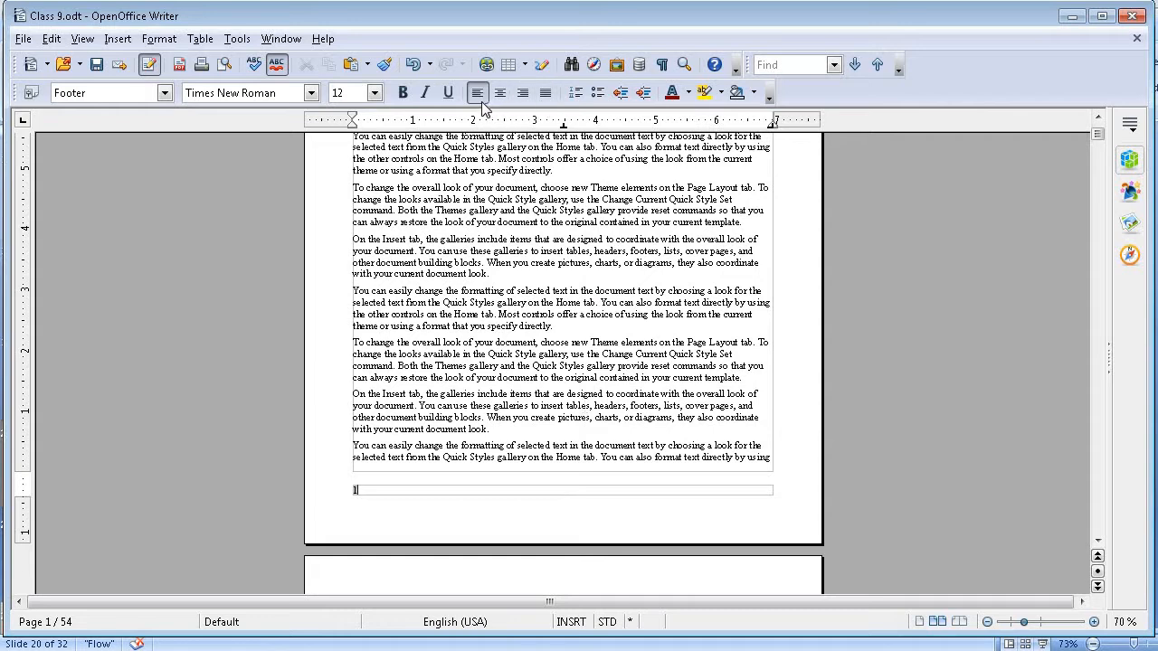
key("ctrl+r")
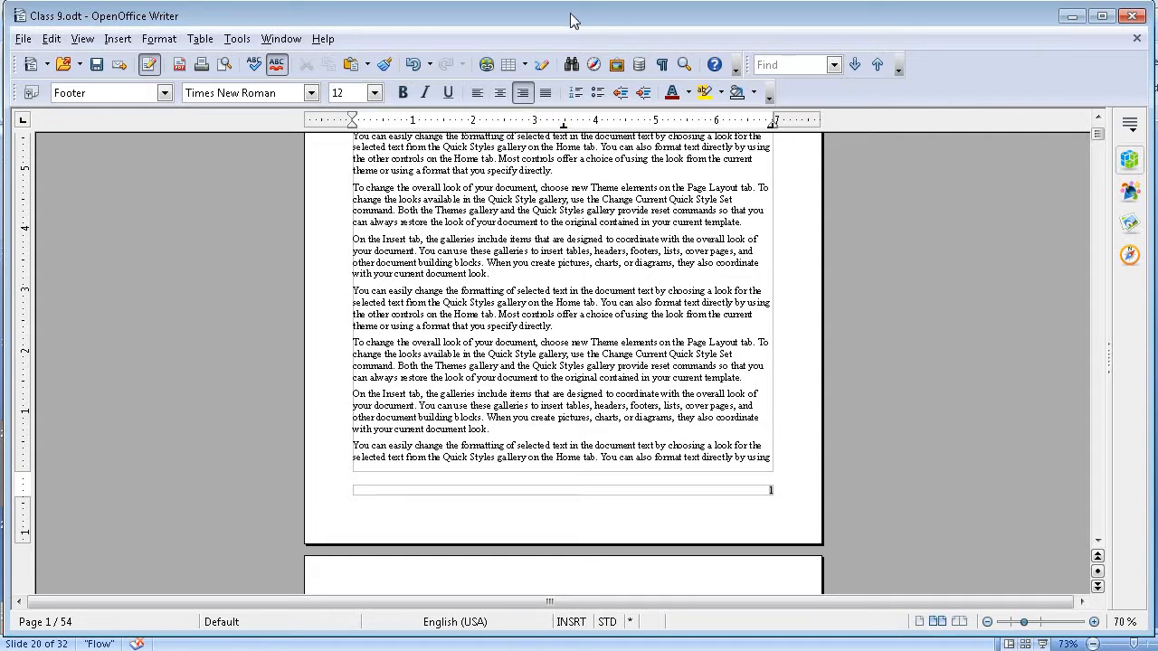
left_click(500, 94)
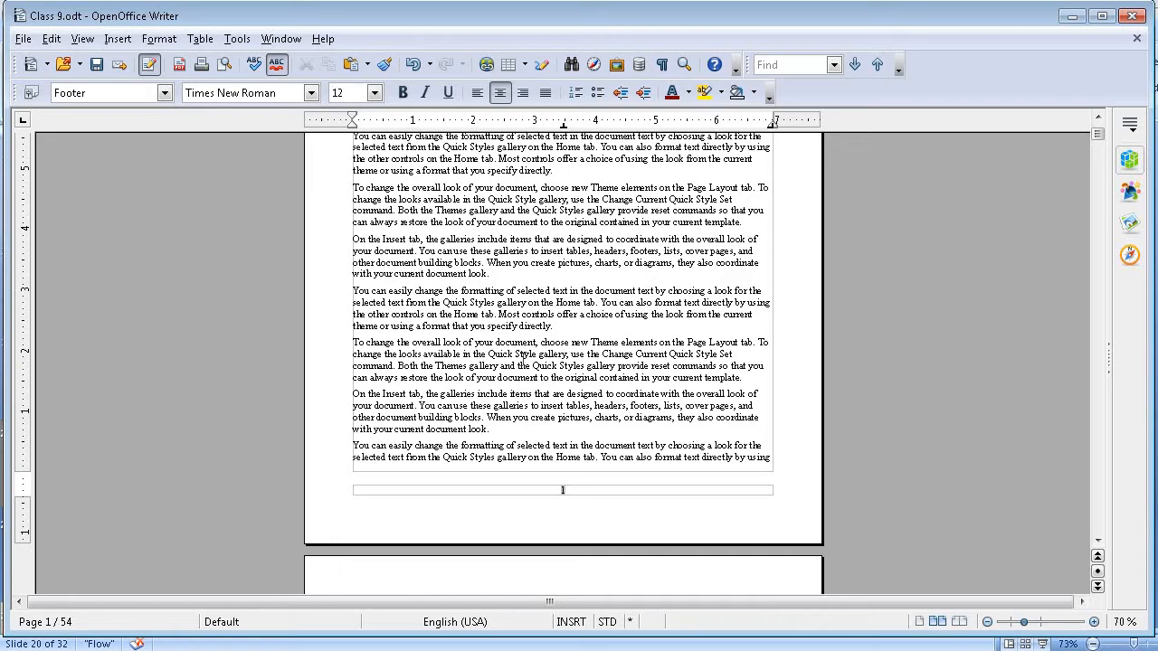
key("ctrl+j")
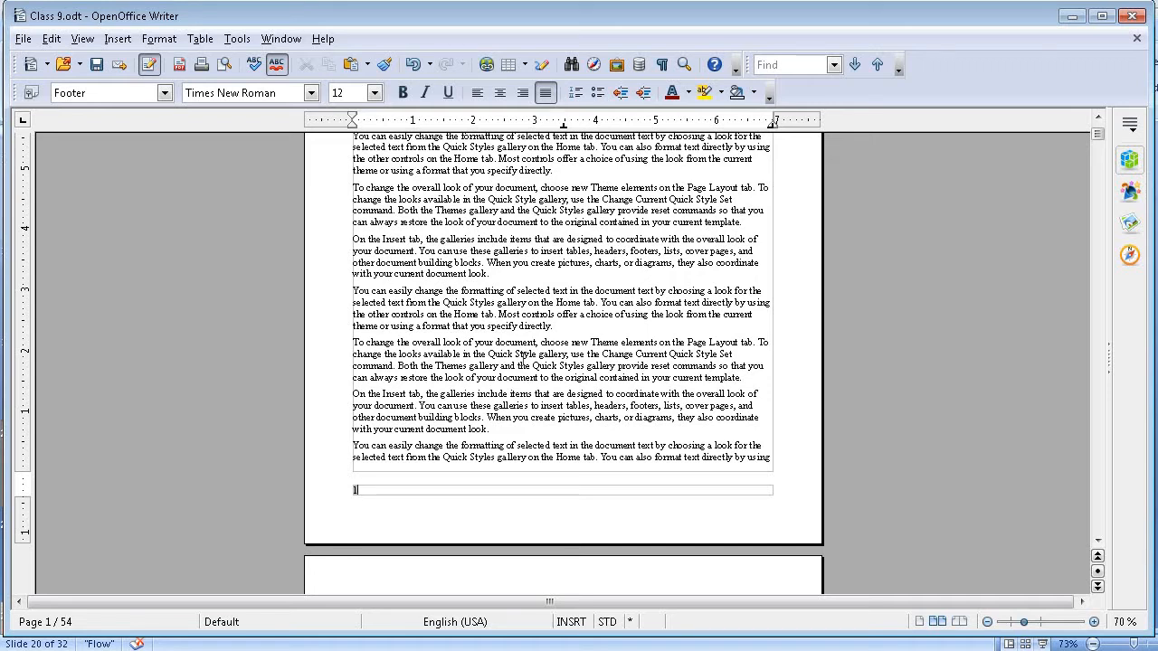
key("ctrl+e")
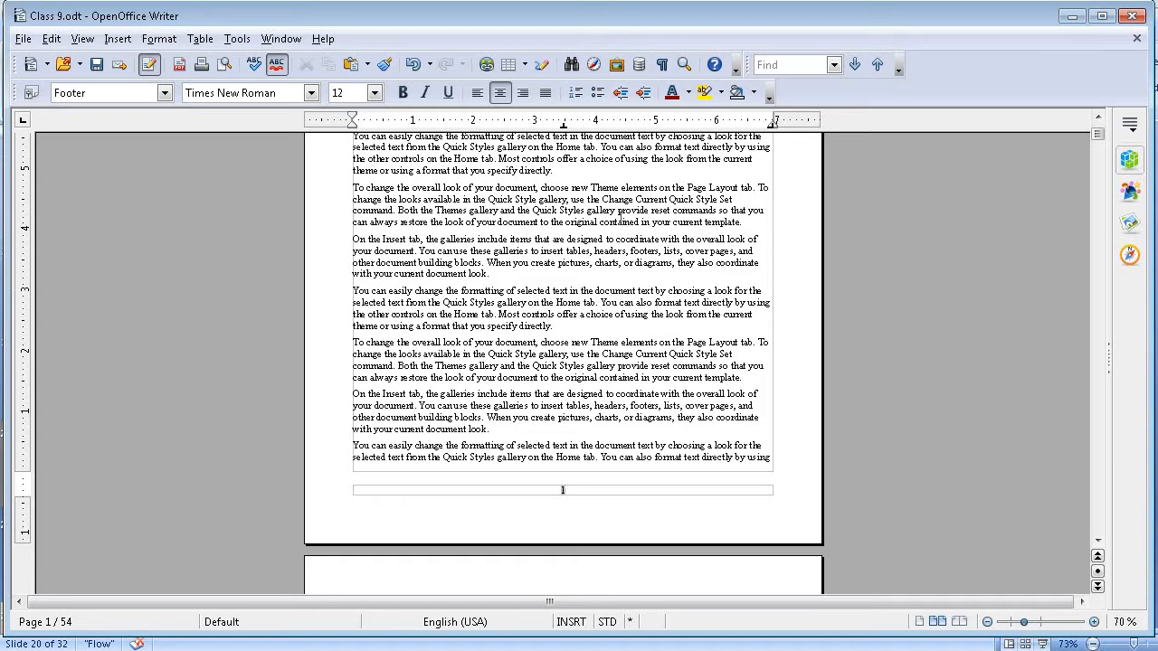
left_click(605, 263)
triple_click(605, 263)
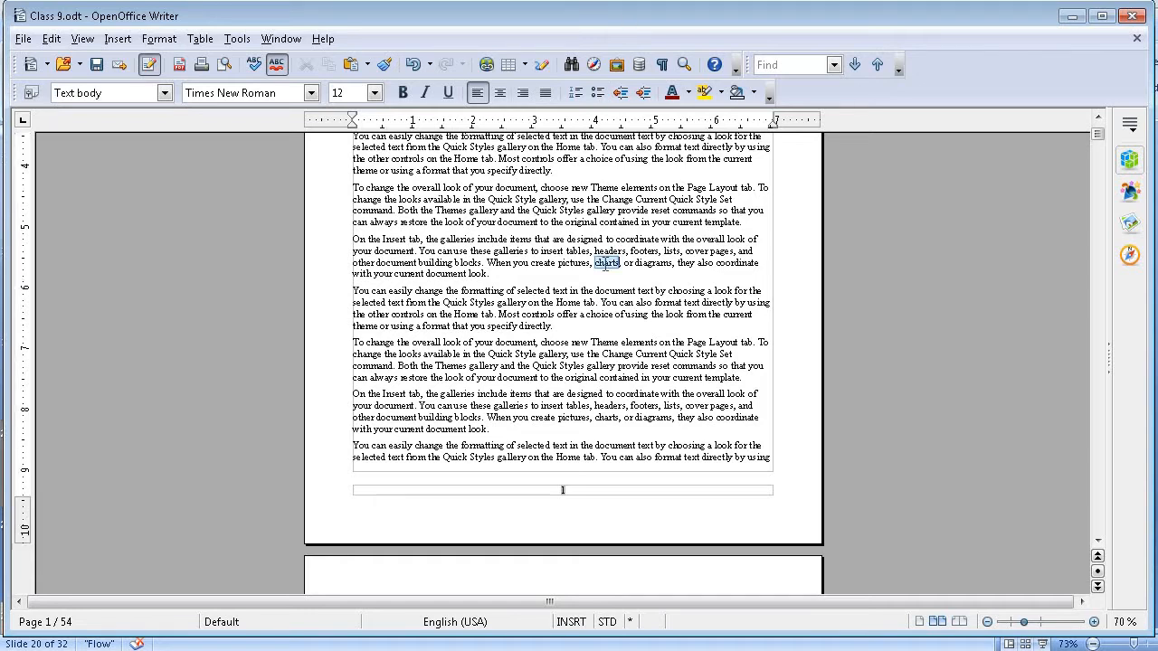
left_click(602, 343)
Set the footer page number on the last page to the Viner Hand ITC font in bold
left_click_drag(1099, 128, 1101, 532)
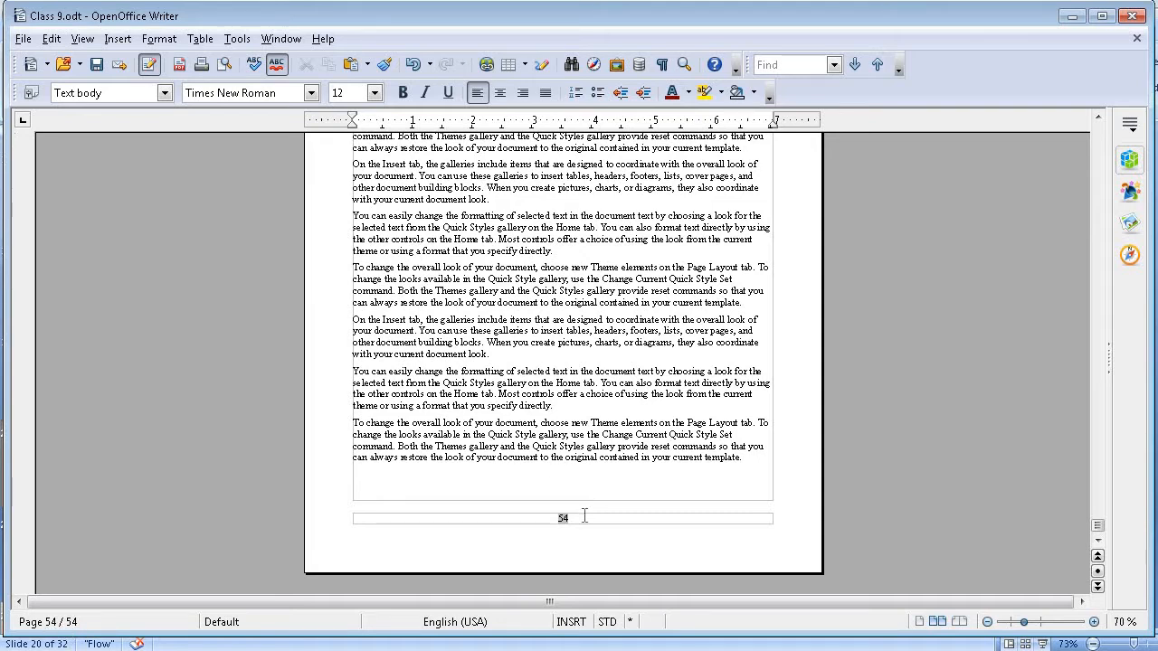
left_click(562, 519)
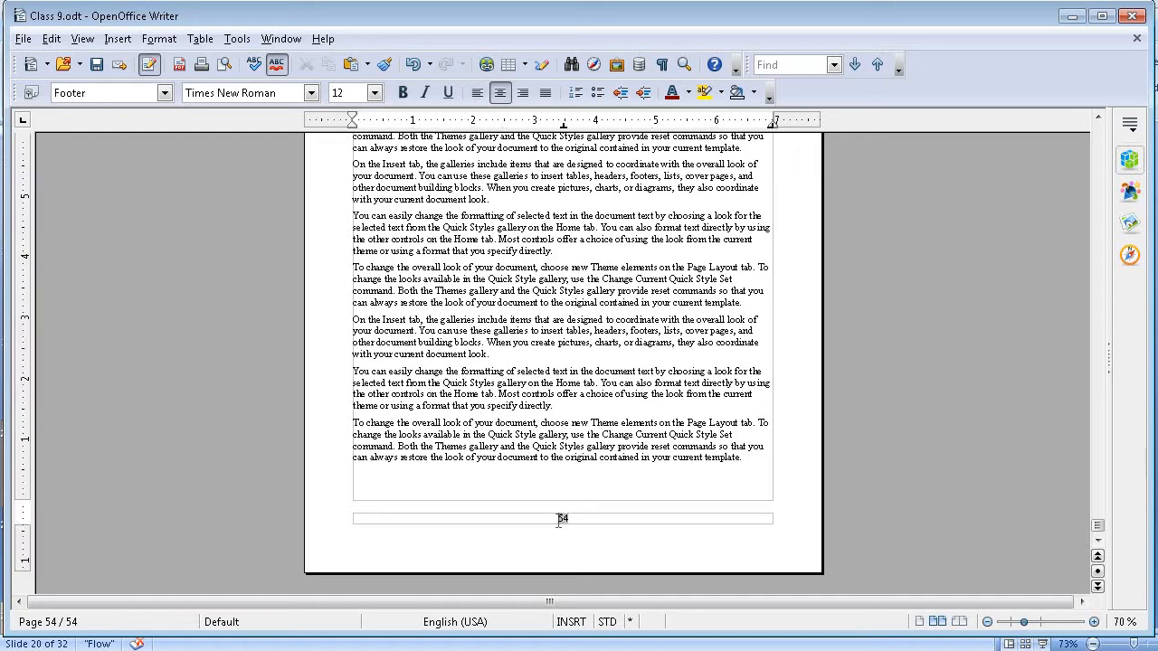
double_click(561, 519)
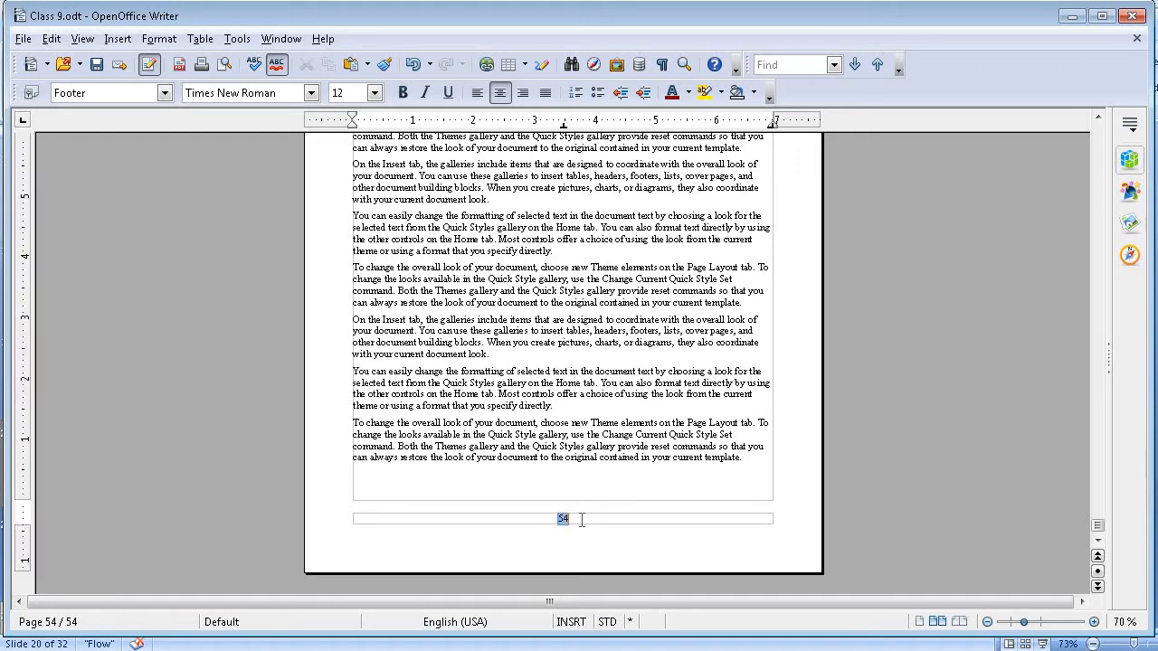
left_click(310, 93)
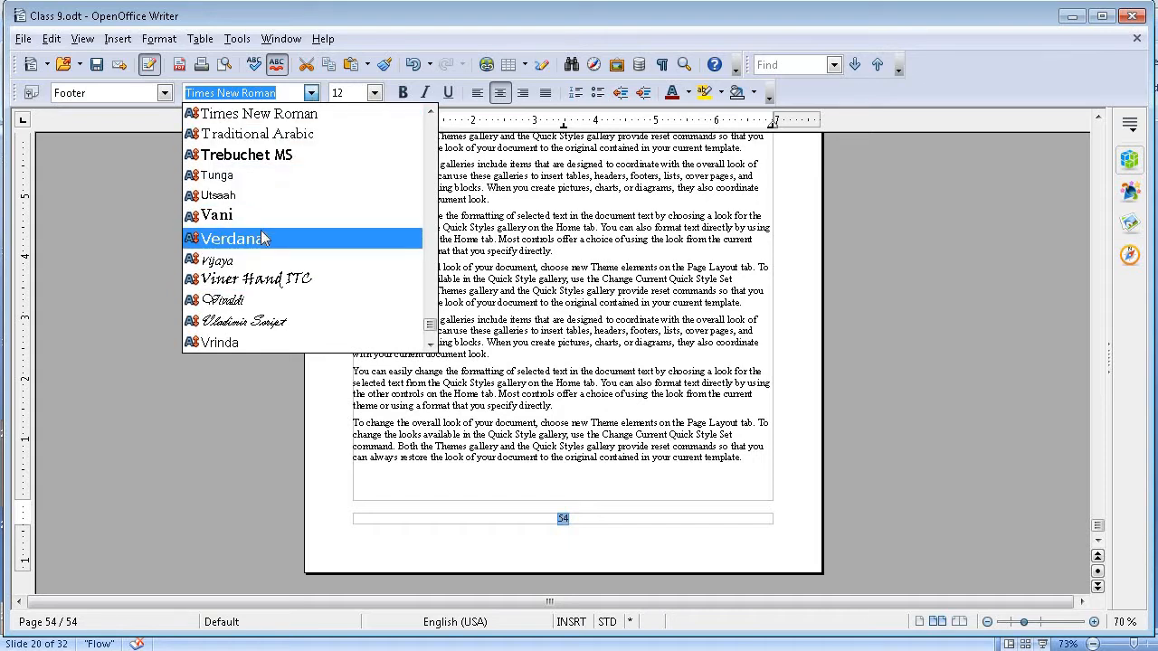
left_click(271, 280)
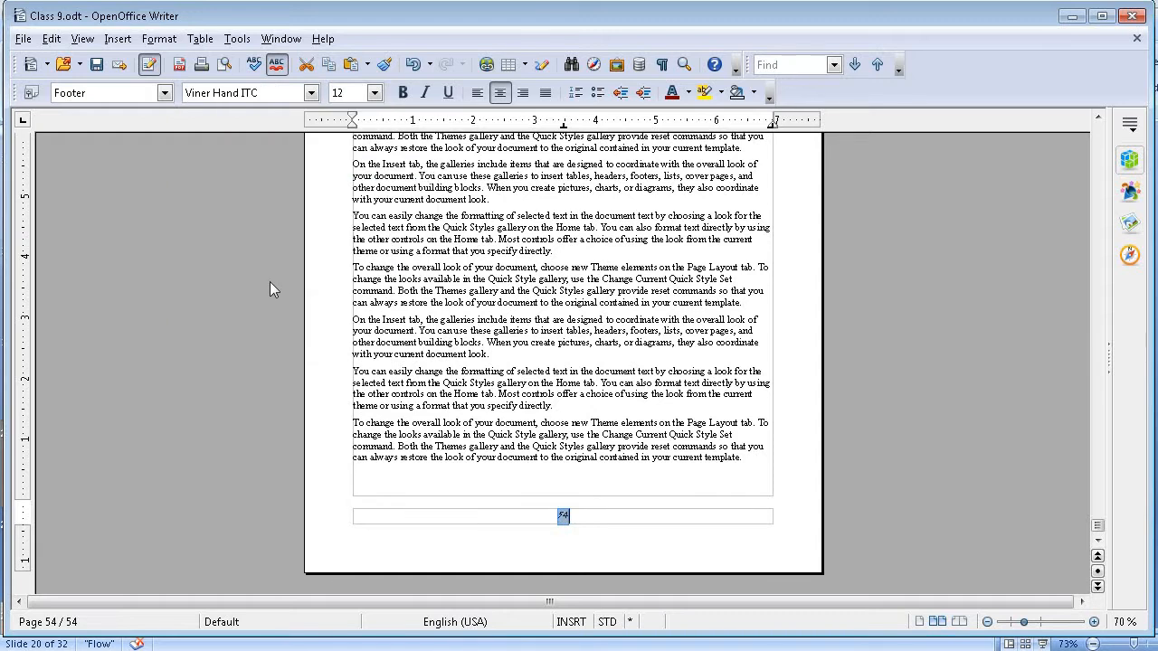
left_click(403, 96)
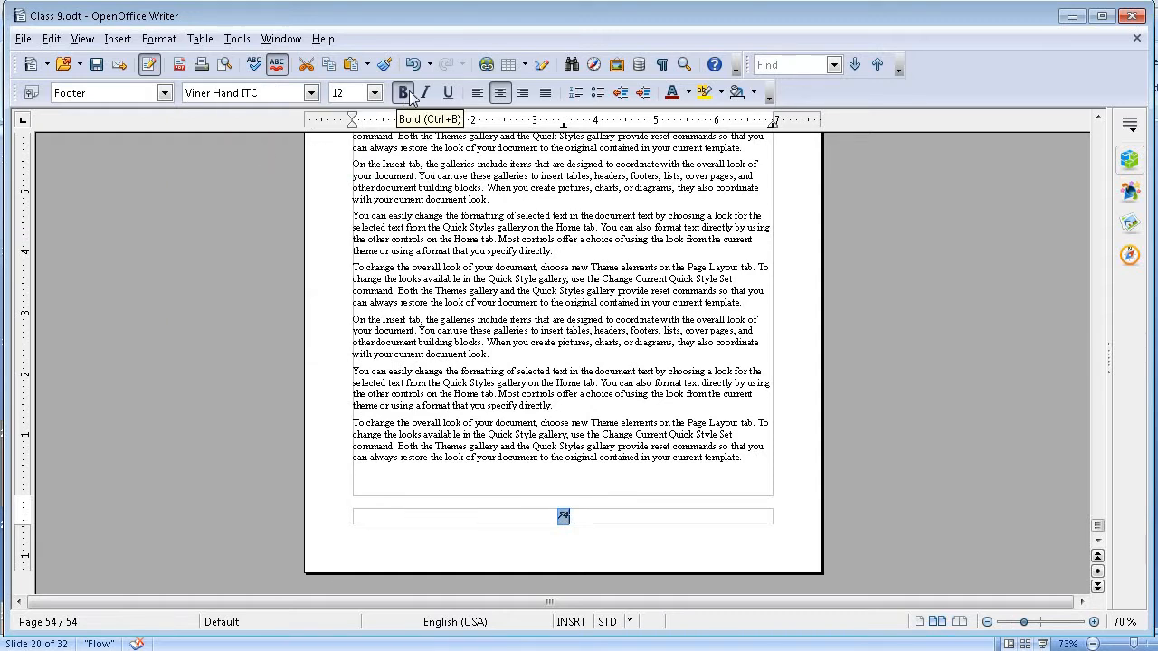
Color the footer page number orange, set its size to 18, and return to the body text
left_click(690, 92)
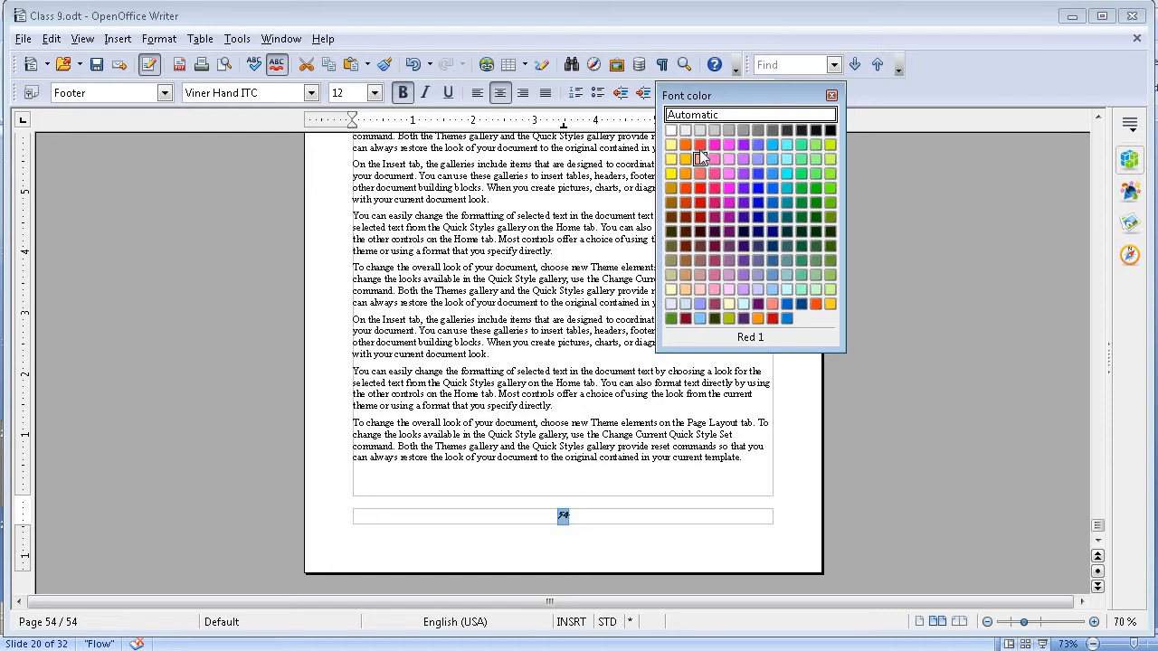
left_click(685, 160)
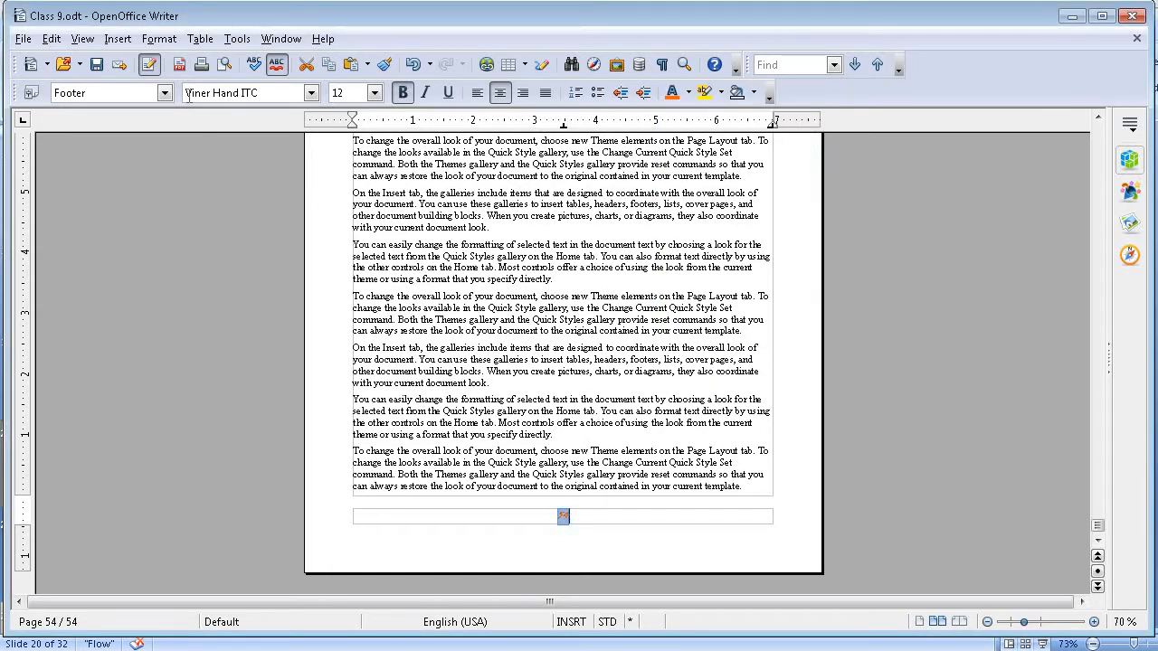
left_click(374, 93)
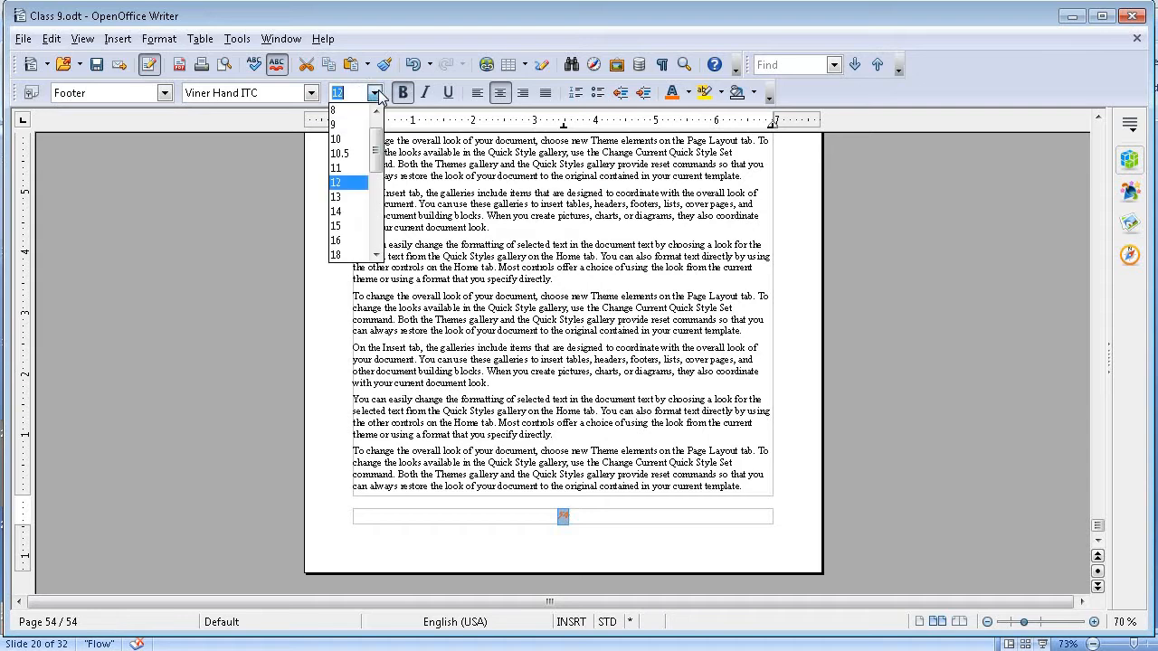
left_click(338, 254)
left_click(539, 341)
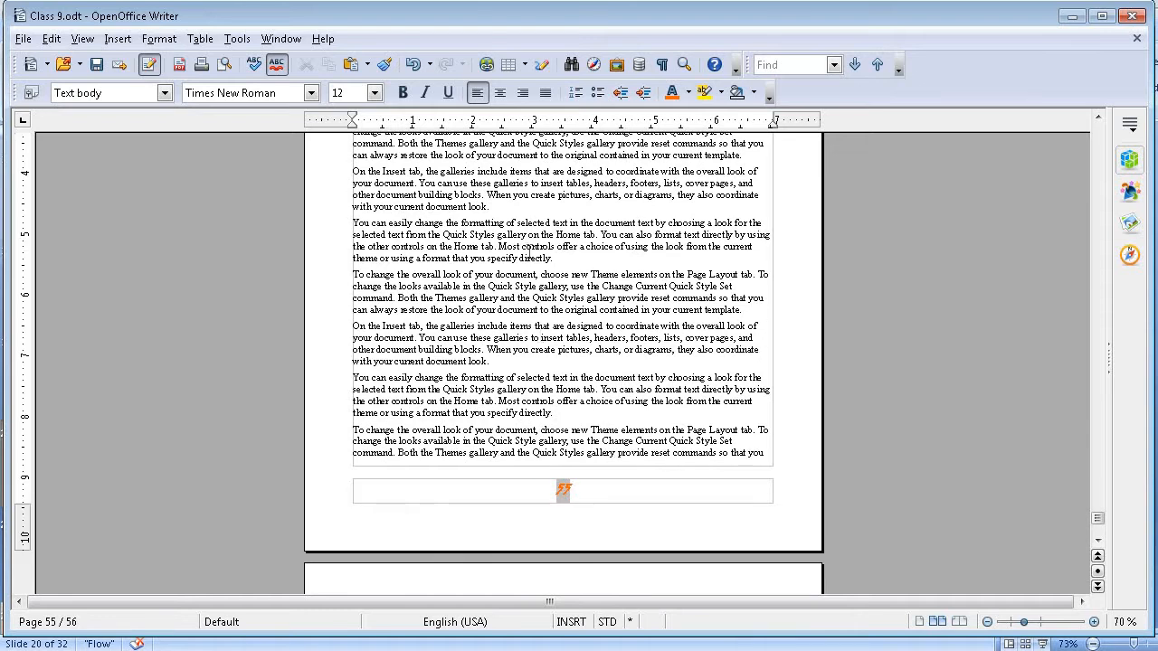
Show the "Inserting symbol" slide in PowerPoint and return to the last page of the Class 9.odt document in Writer
left_click(554, 171)
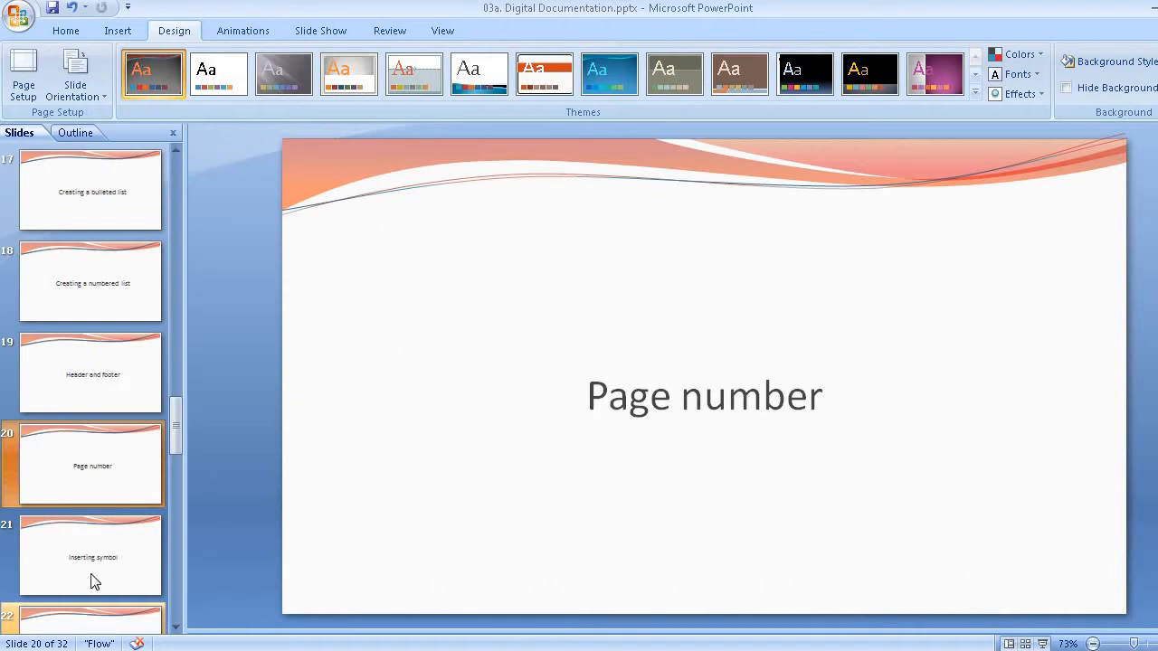
left_click(68, 587)
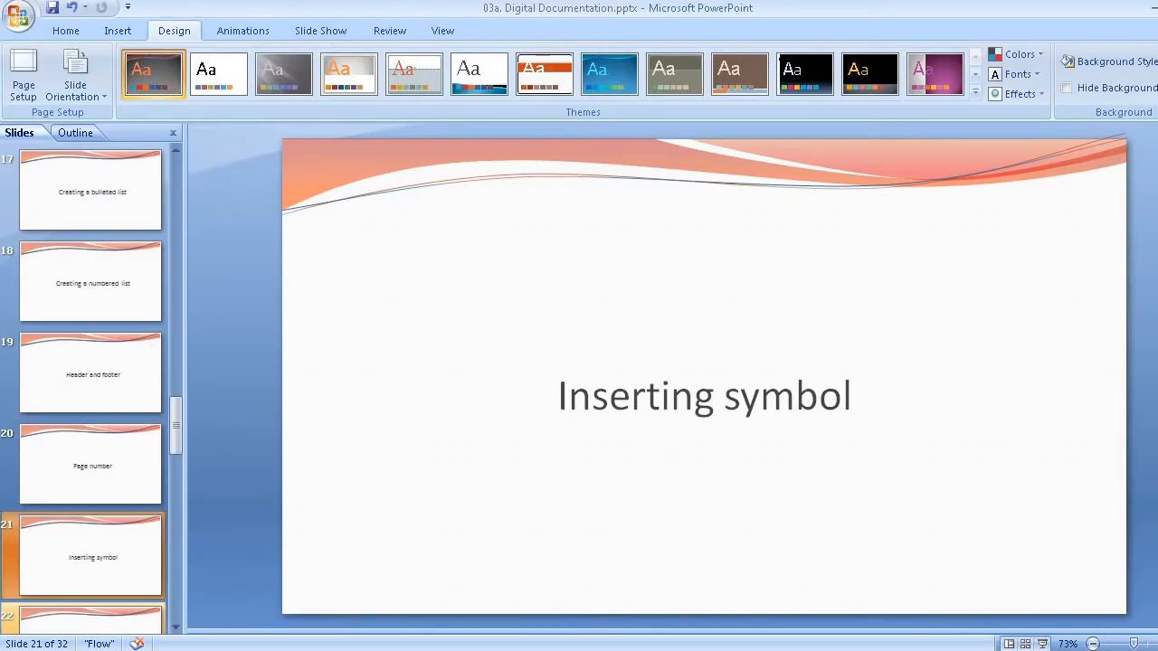
left_click(359, 644)
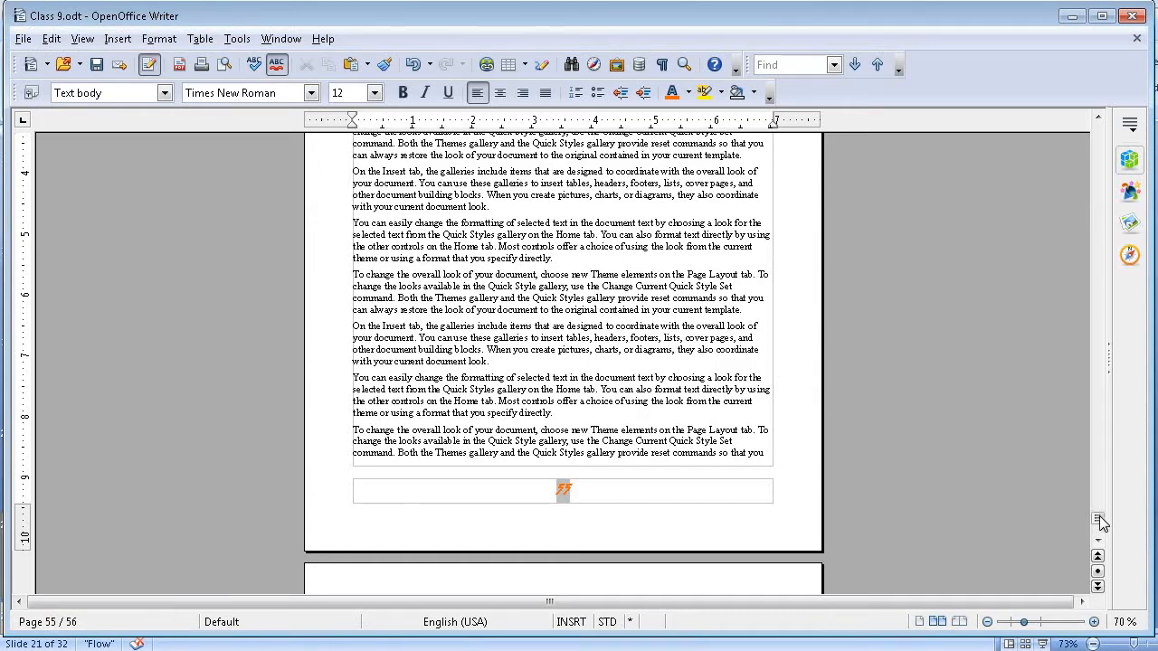
left_click_drag(1100, 517, 1100, 522)
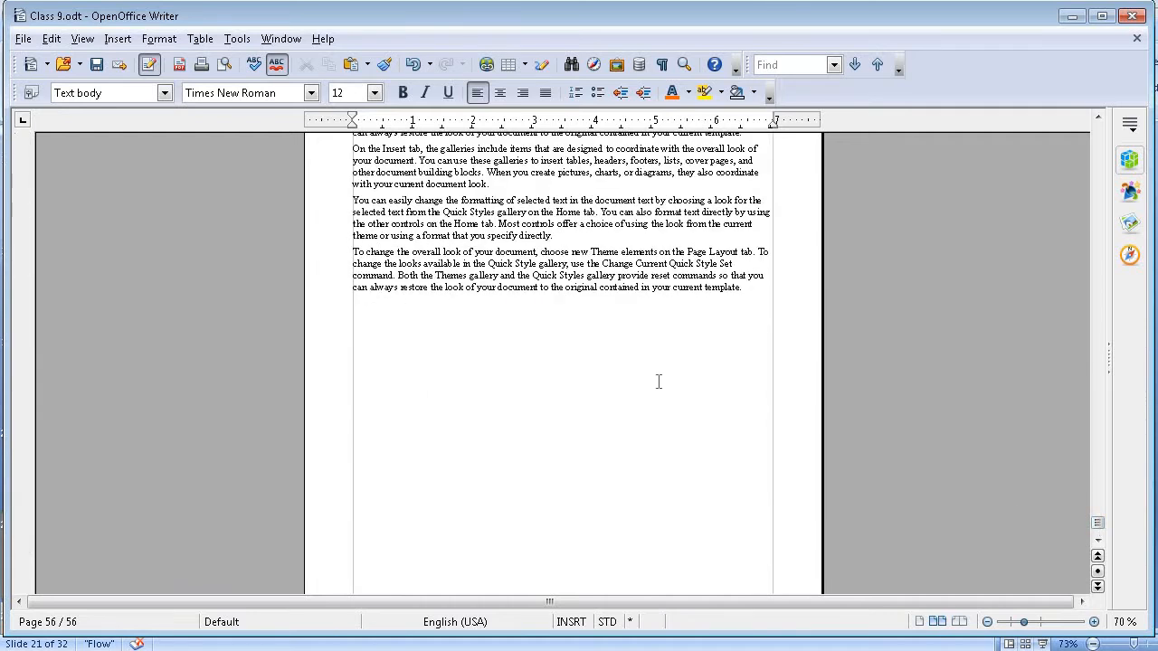
Place the cursor below the last paragraph and open the Special Characters dialog, moving it clear of the text
left_click(742, 288)
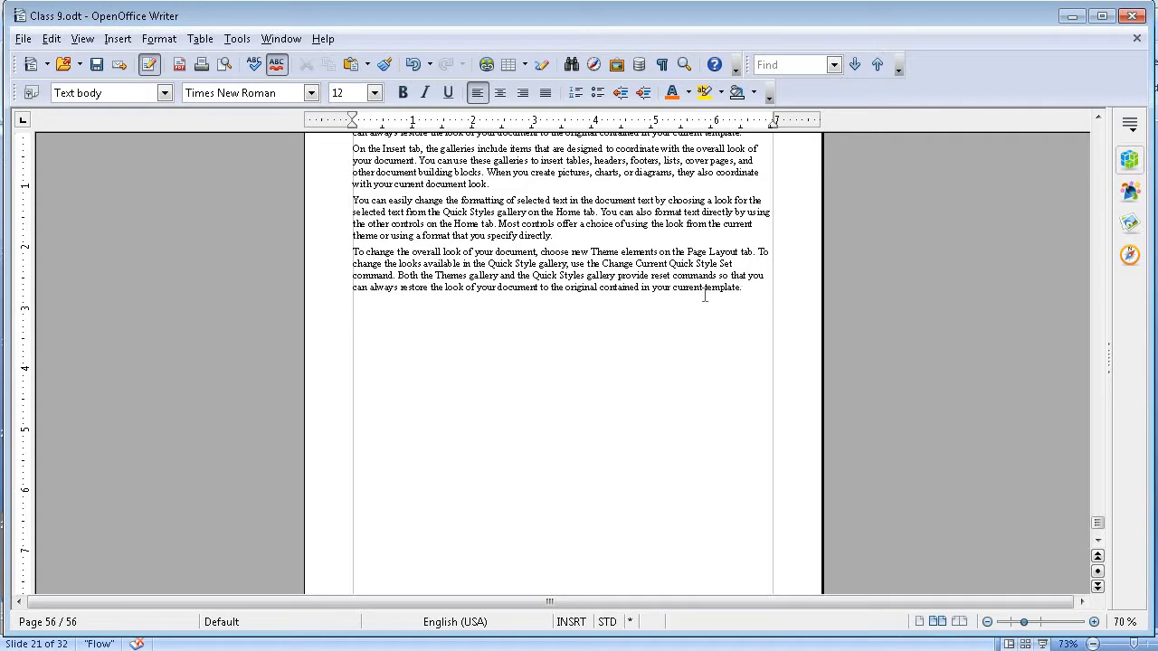
left_click(117, 39)
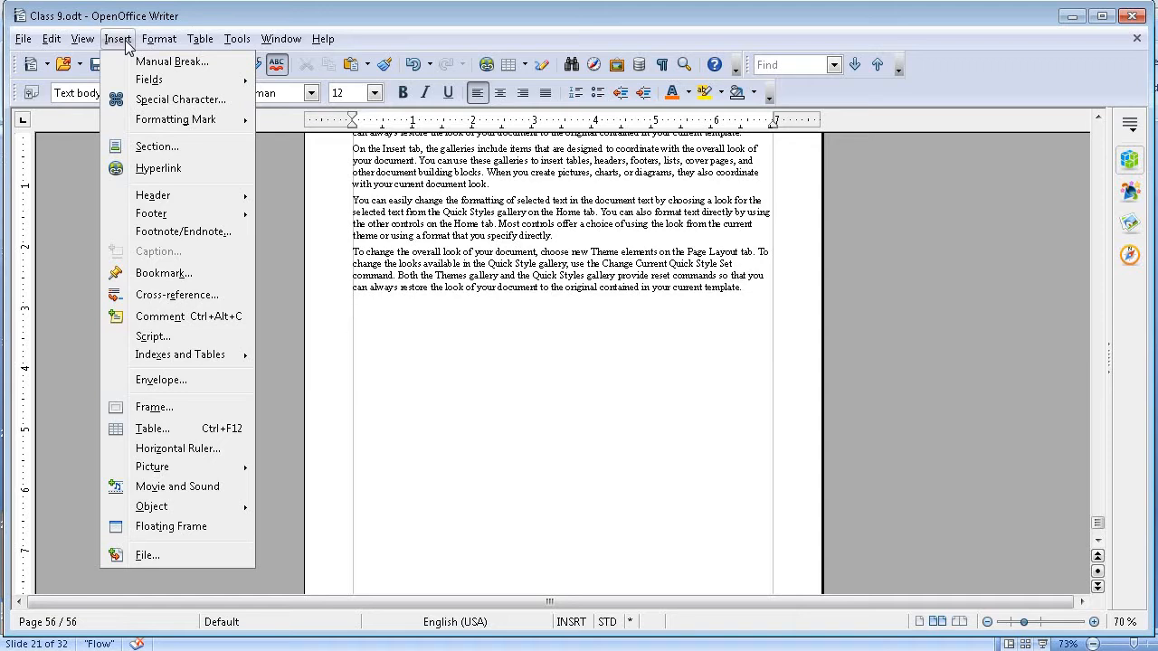
left_click(206, 99)
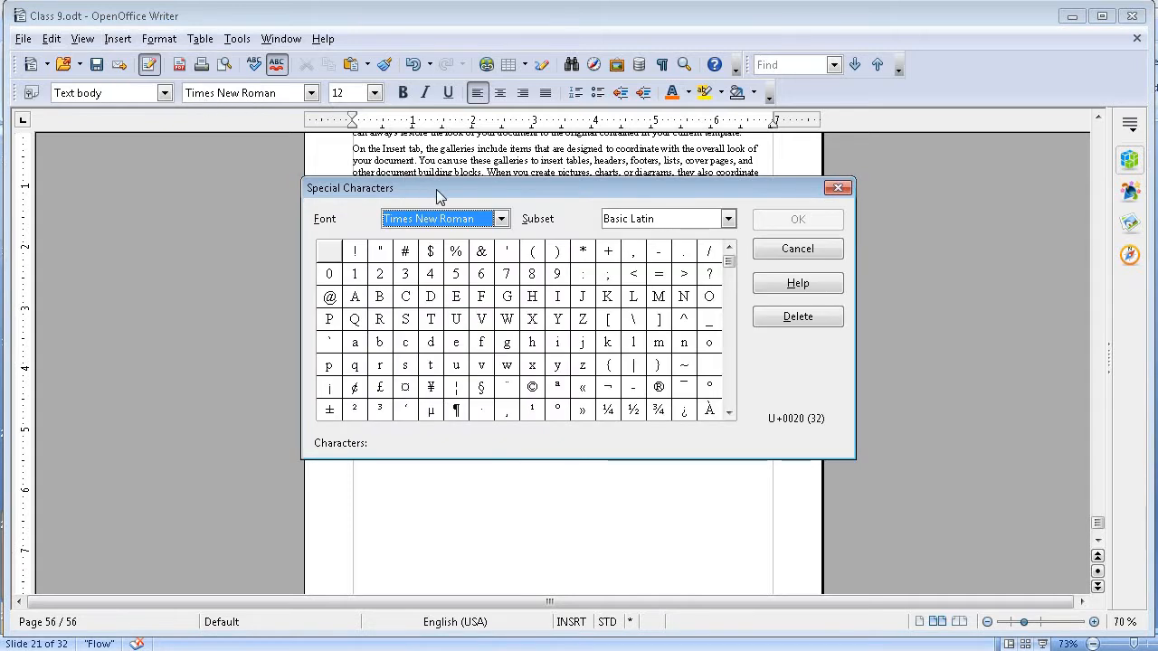
left_click_drag(439, 193, 780, 179)
left_click_drag(729, 156, 730, 156)
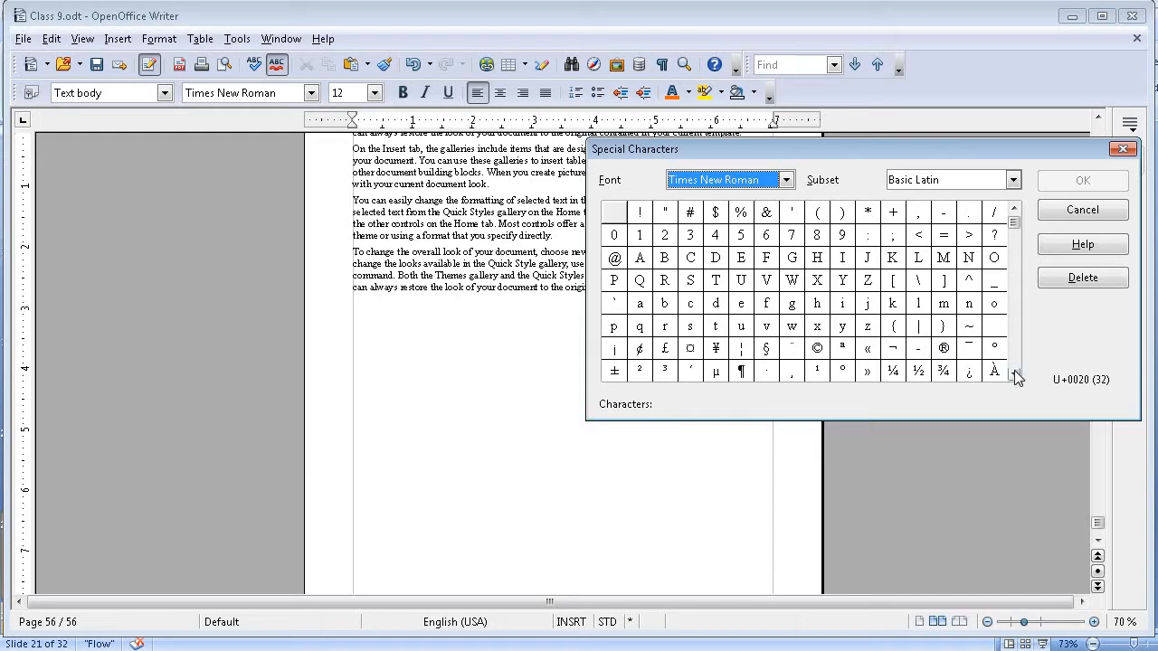
Insert the struck-through A (U+023A) from the Latin Extended-B characters of Times New Roman
scroll(1015, 377, "down", 4)
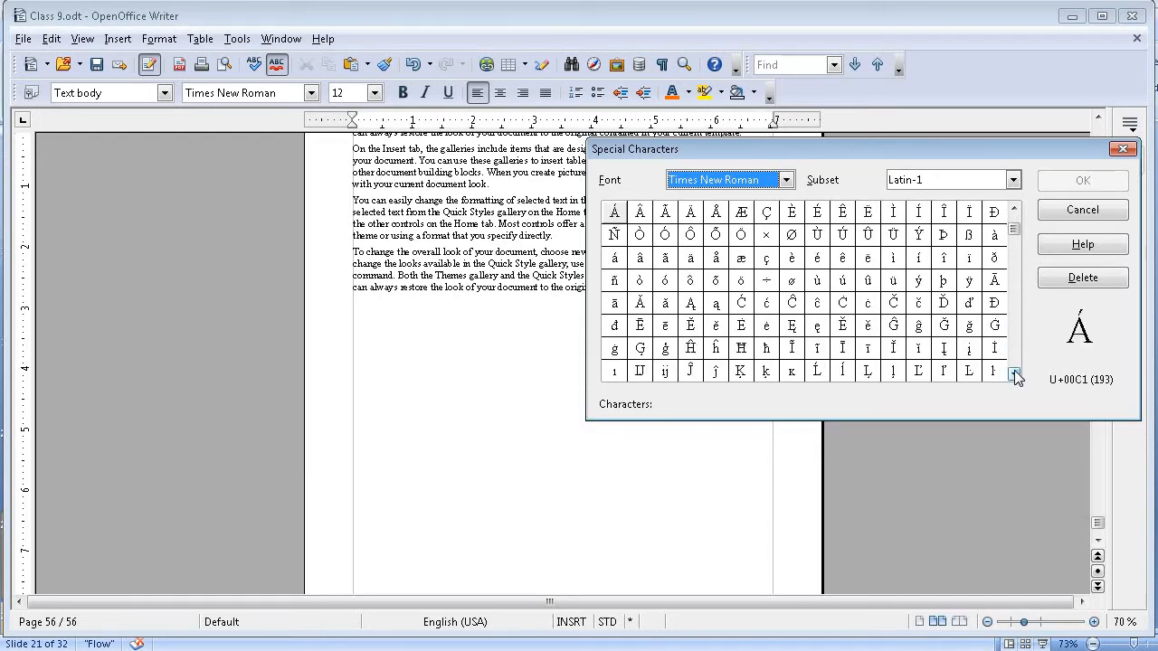
scroll(1014, 376, "down", 8)
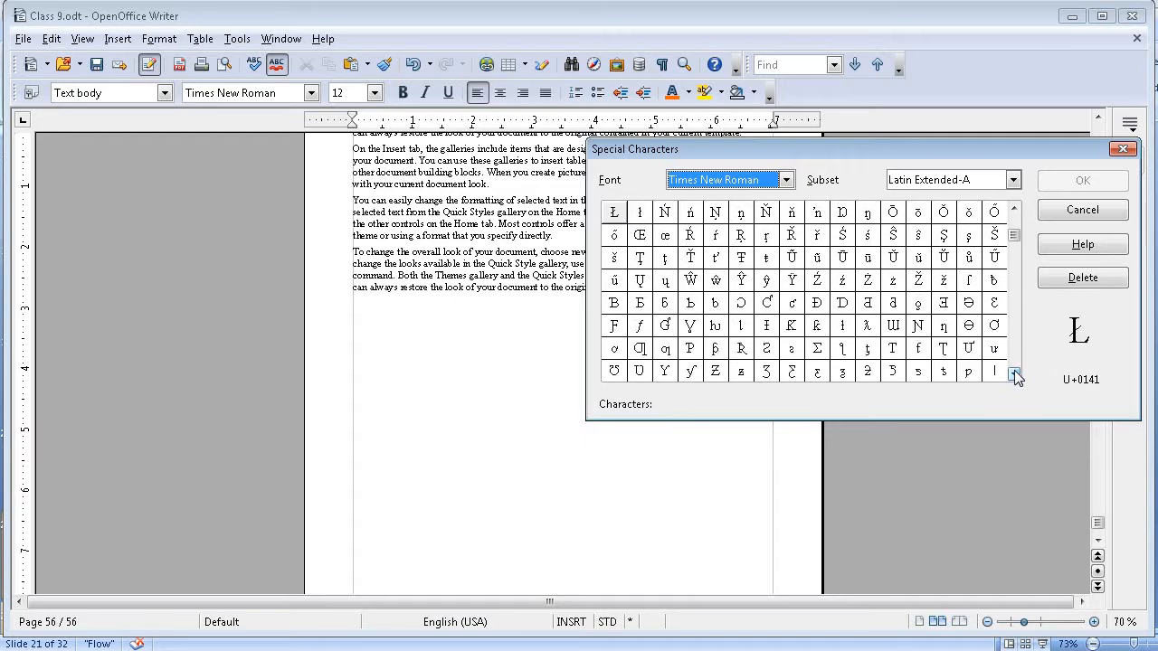
scroll(1015, 376, "down", 8)
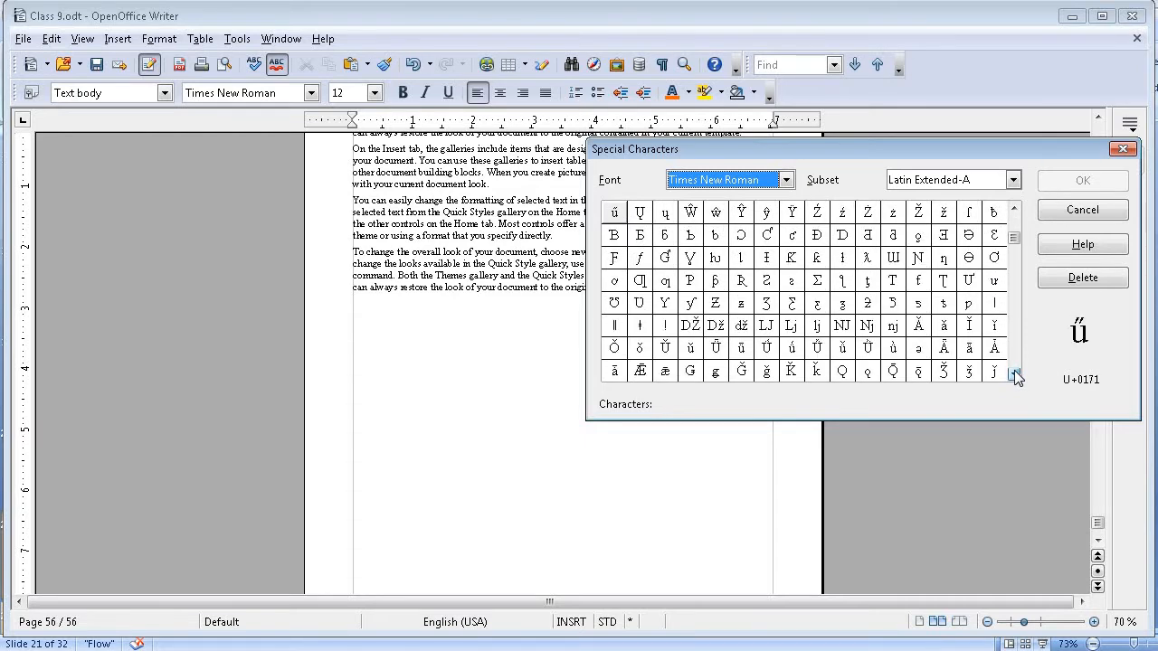
scroll(1015, 376, "down", 1)
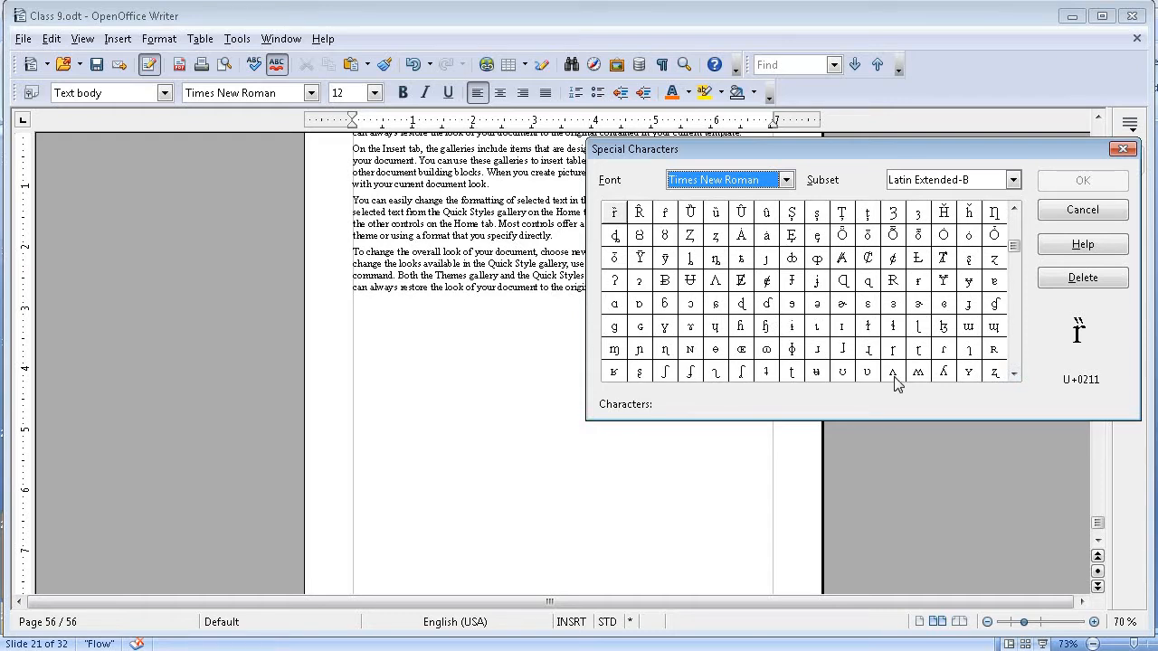
left_click(843, 258)
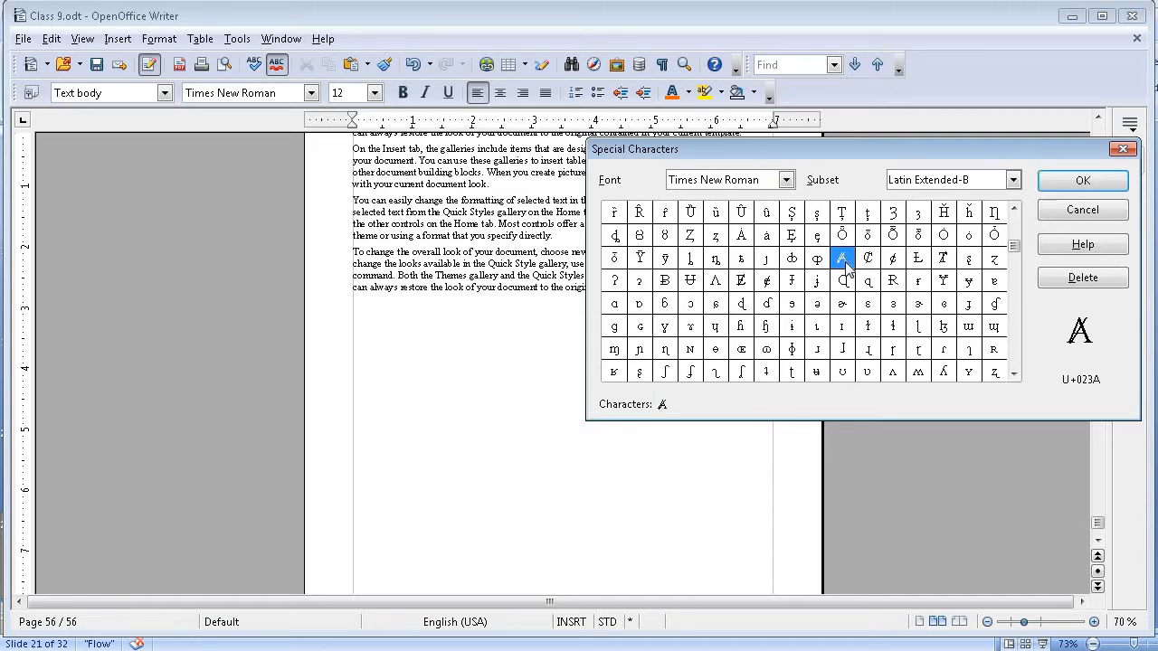
left_click(1098, 178)
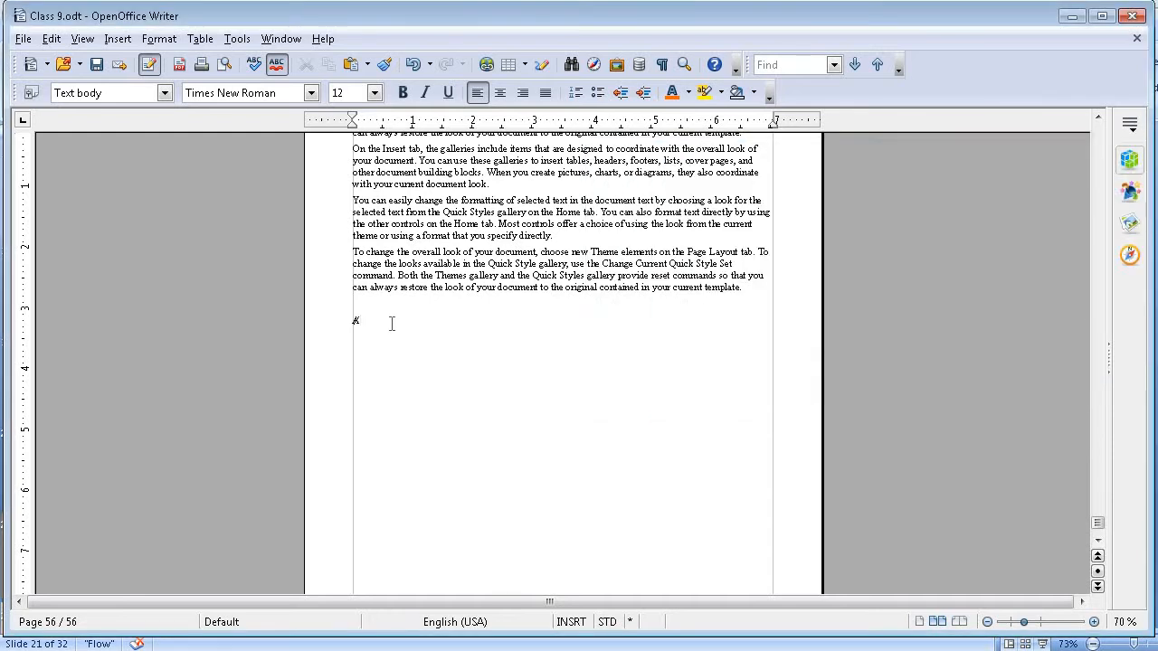
Enlarge the inserted Ⱥ symbol to size 16 and then 26, and place the cursor right after it
left_click_drag(366, 324, 343, 322)
left_click(373, 92)
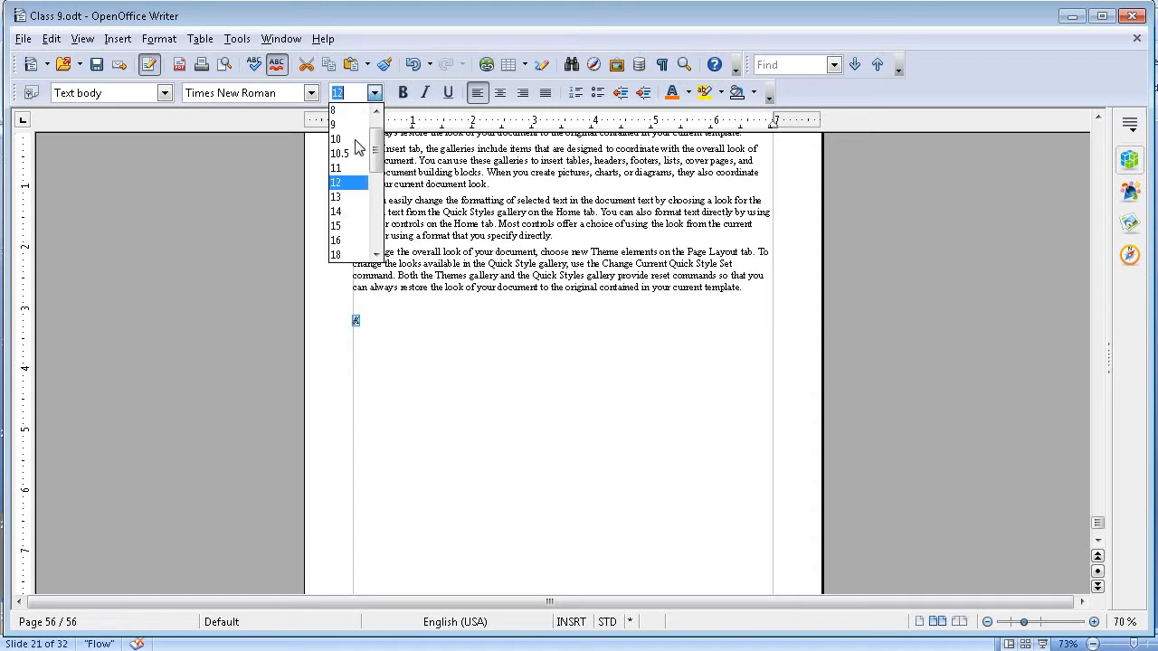
left_click(336, 241)
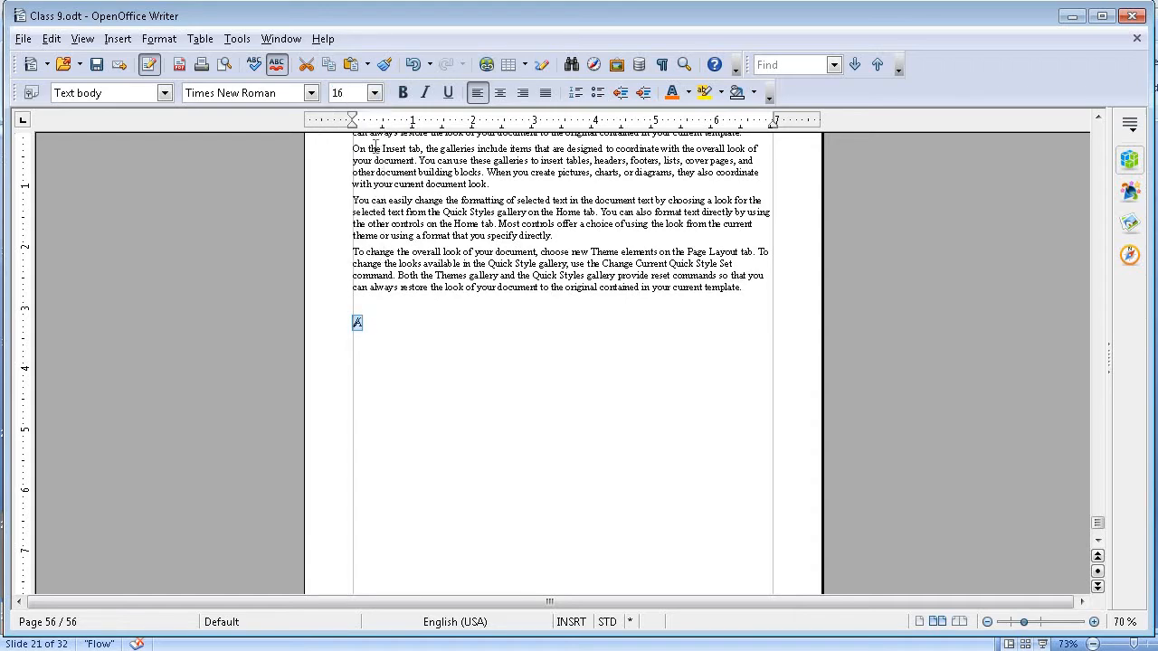
left_click(374, 92)
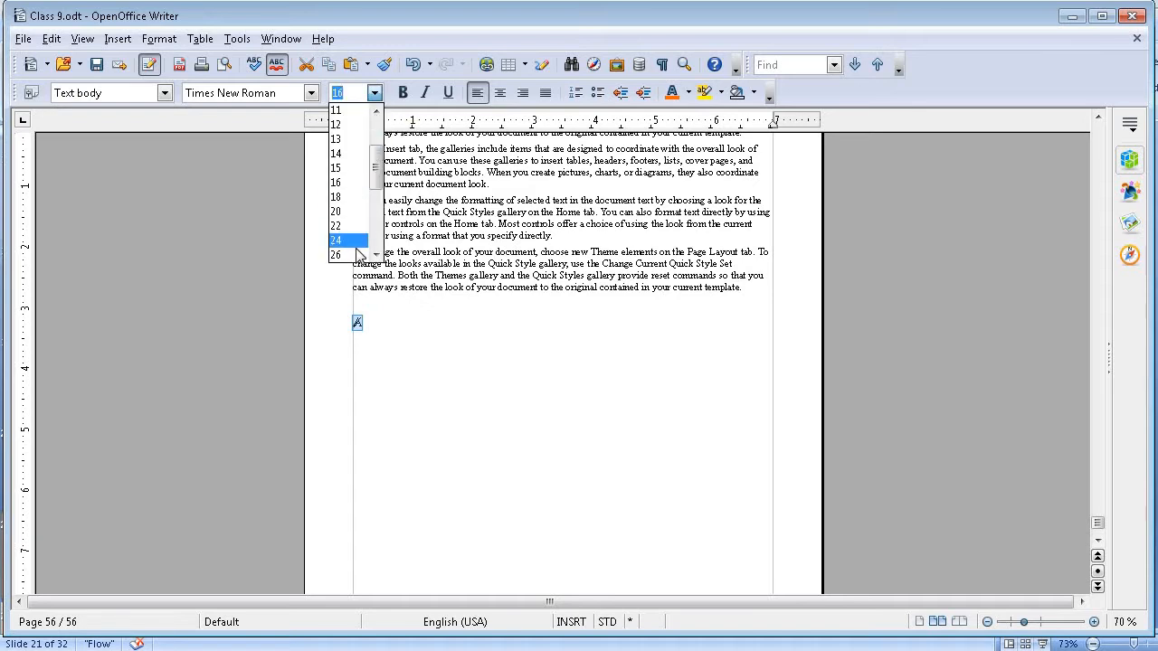
left_click(358, 254)
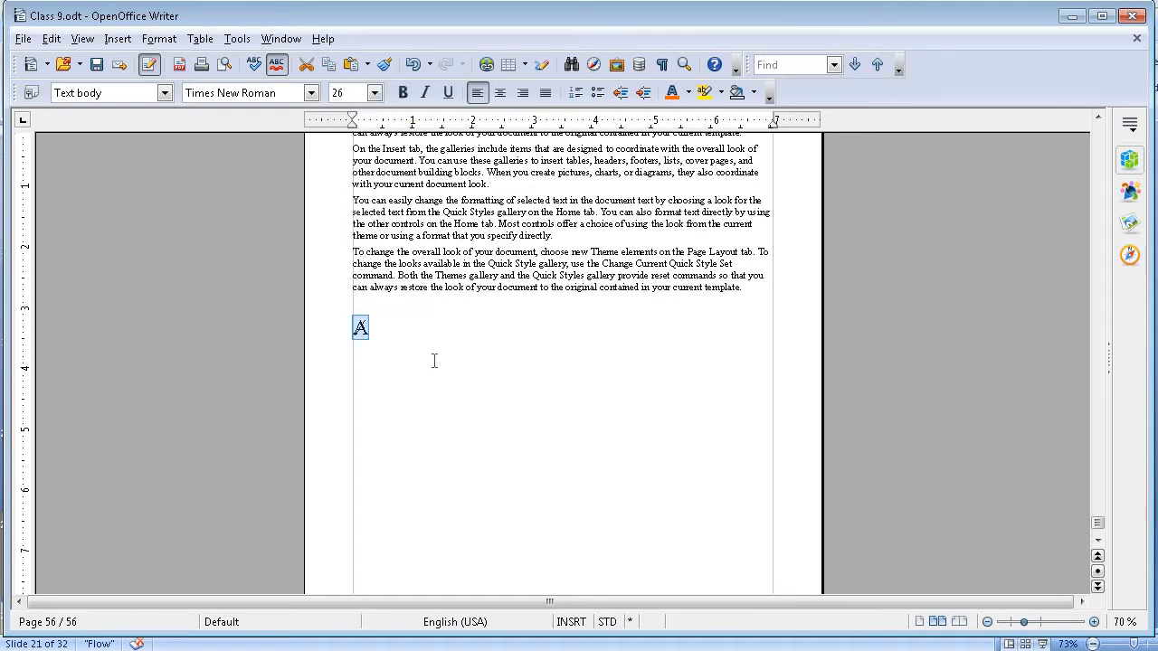
left_click(376, 329)
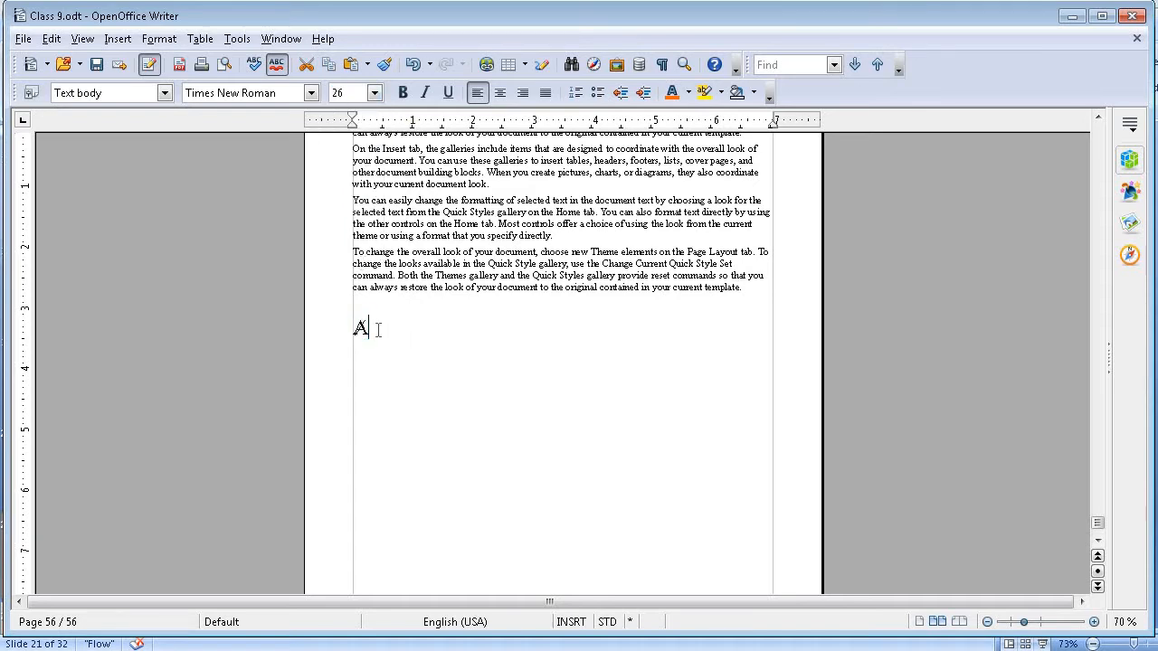
Reopen the Special Characters dialog and set its font to Wingdings
left_click(151, 41)
mouse_move(121, 42)
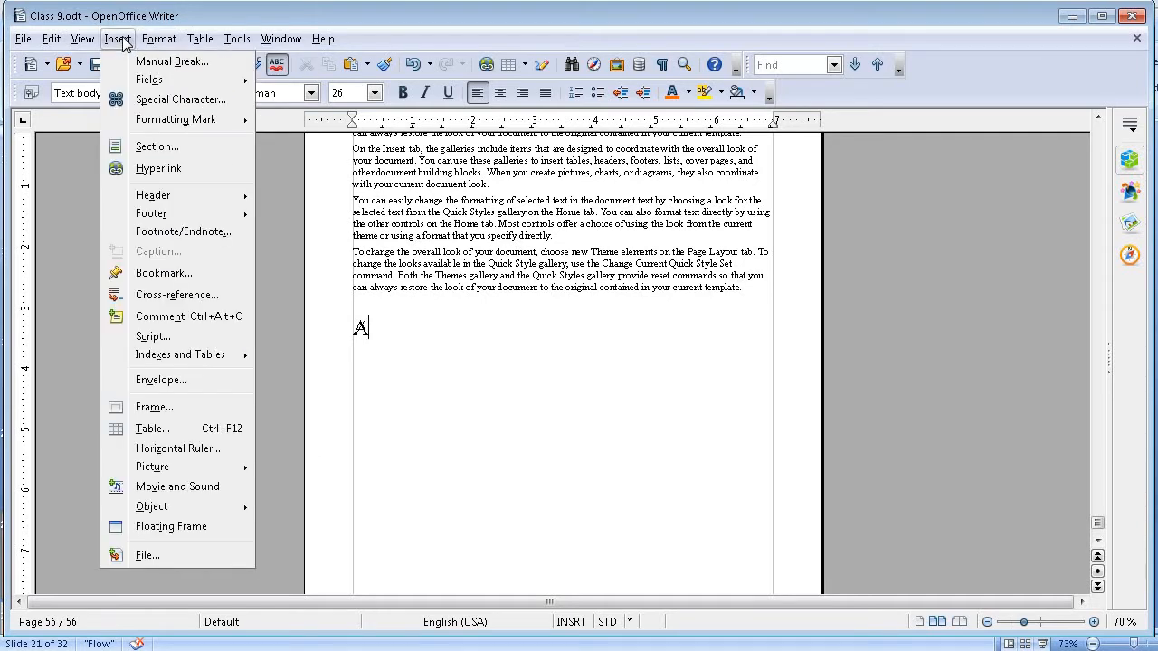
left_click(156, 100)
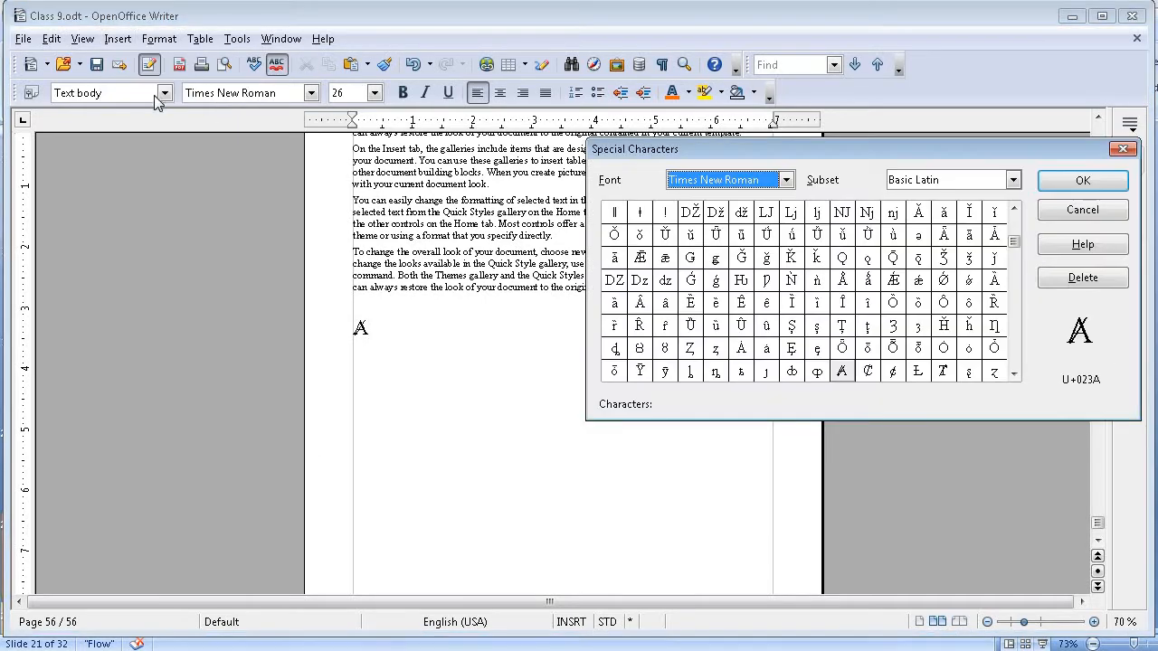
left_click(787, 180)
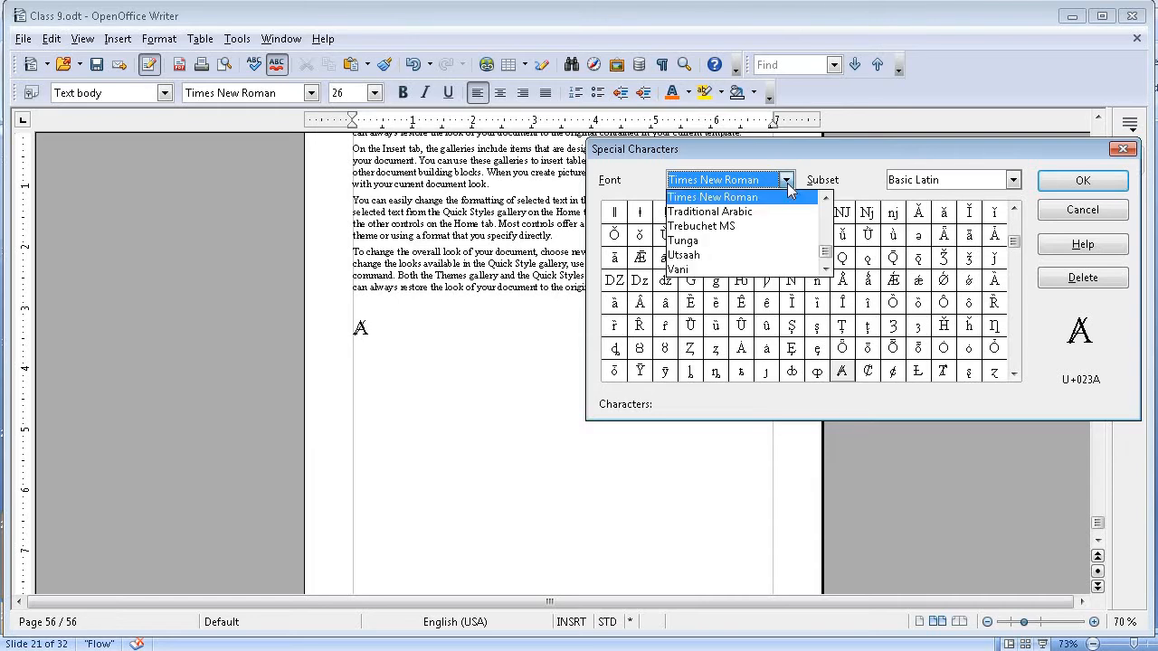
key("w")
key("w")
key("w")
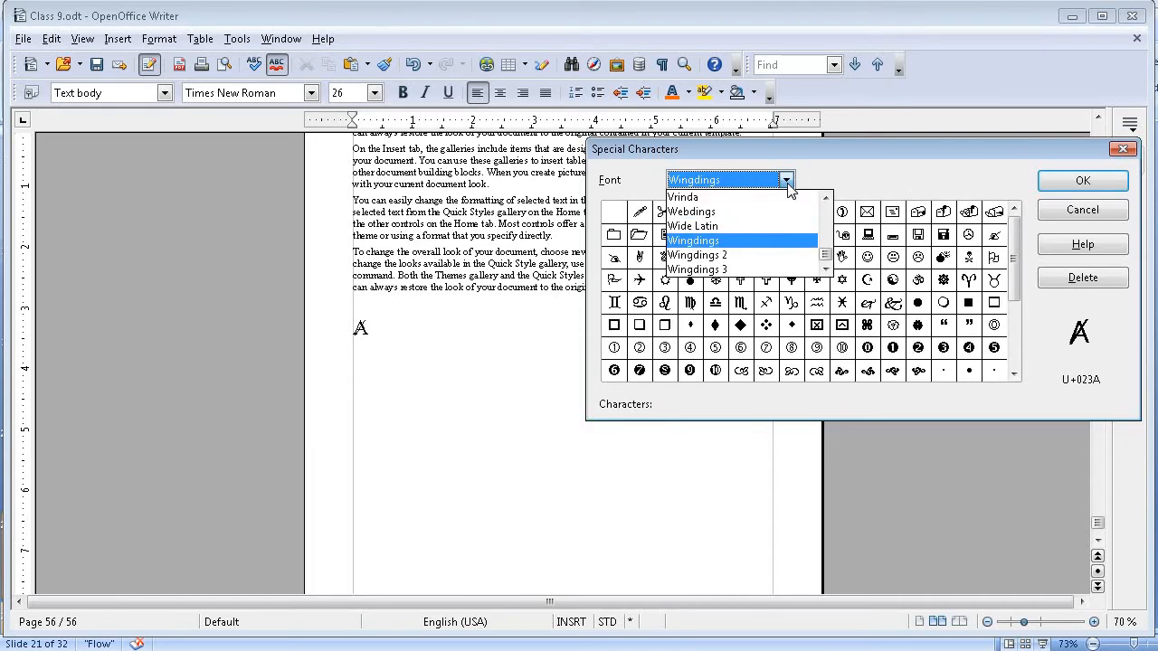
left_click(737, 241)
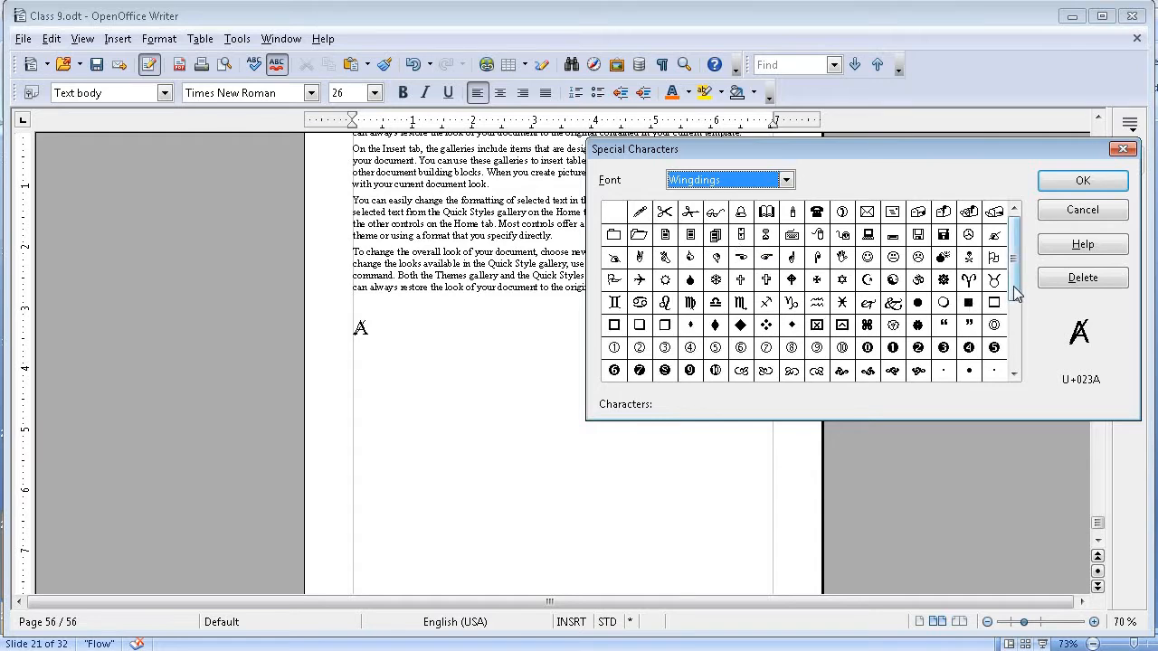
Insert the Wingdings check mark symbol right after the Ⱥ
left_click_drag(1014, 286, 1014, 299)
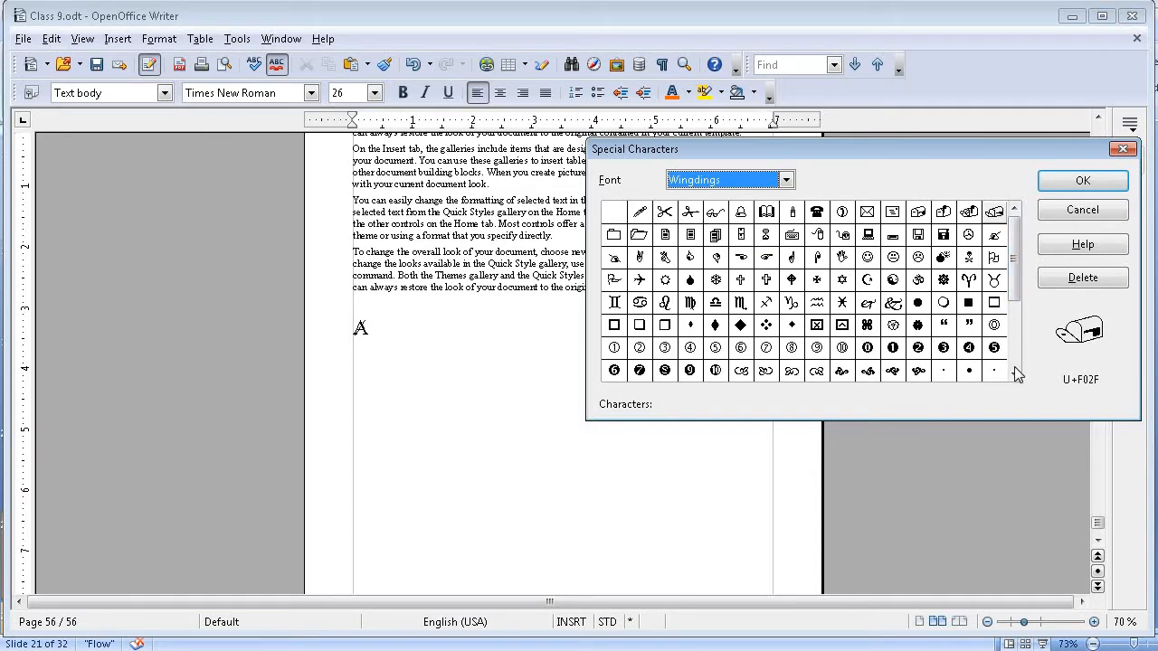
left_click(1014, 374)
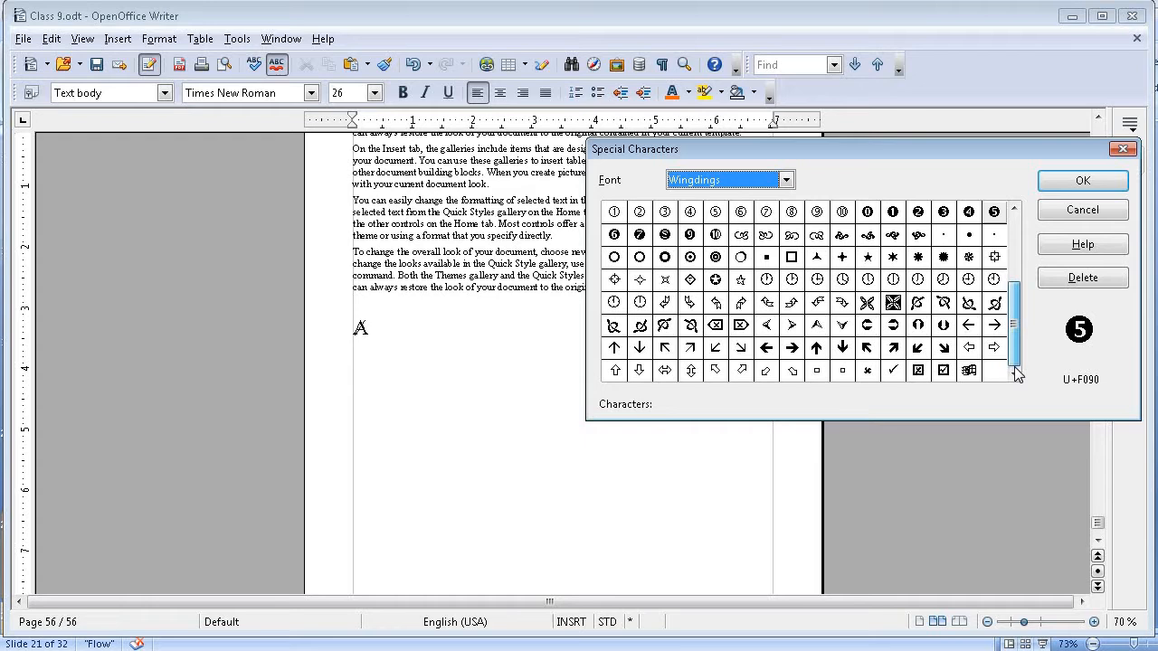
left_click(891, 372)
left_click(1062, 185)
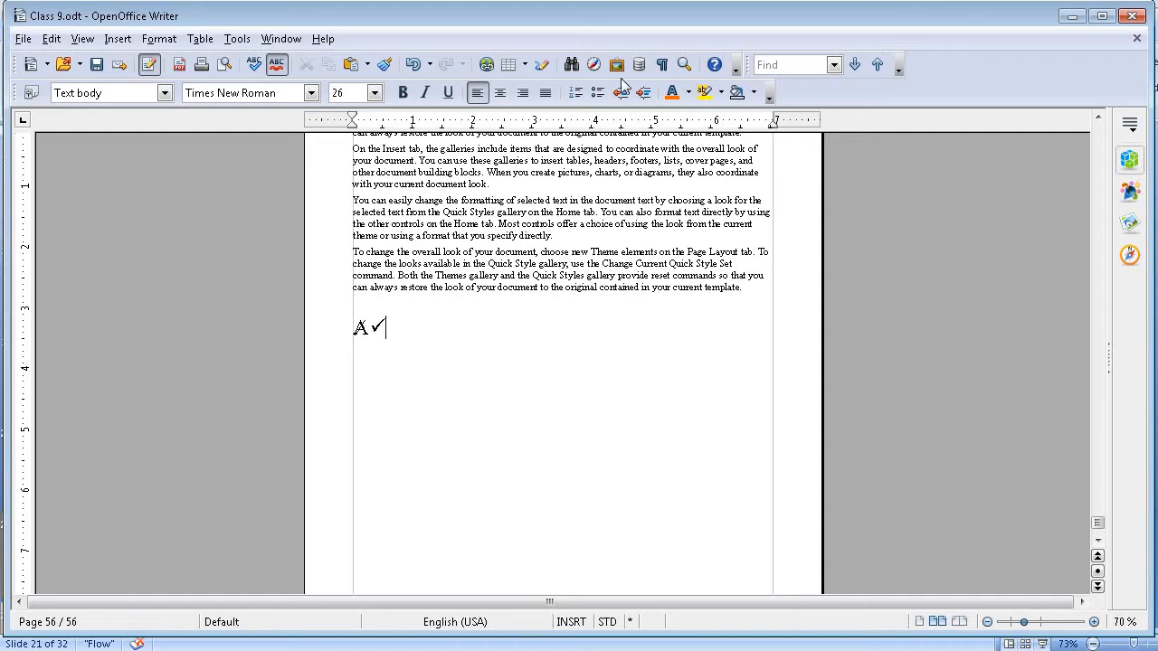
Open the Special Characters dialog again and examine the character sets of the Magneto, Tahoma, Ebrima and EucrosiaUPC fonts
left_click(116, 39)
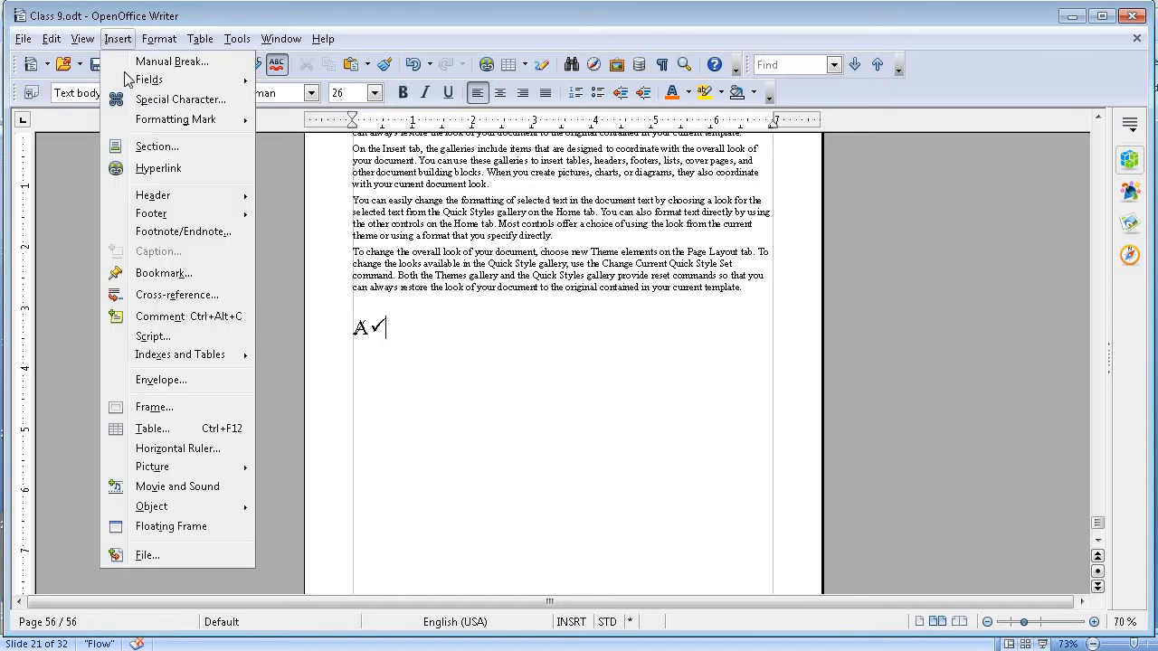
left_click(127, 100)
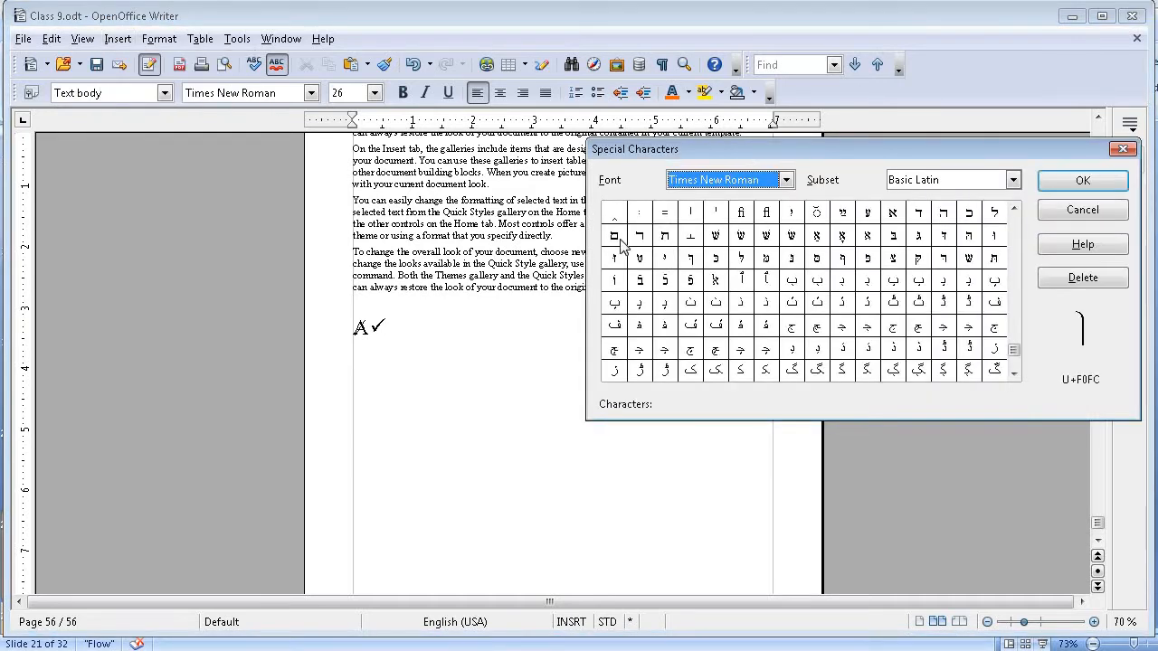
left_click(786, 180)
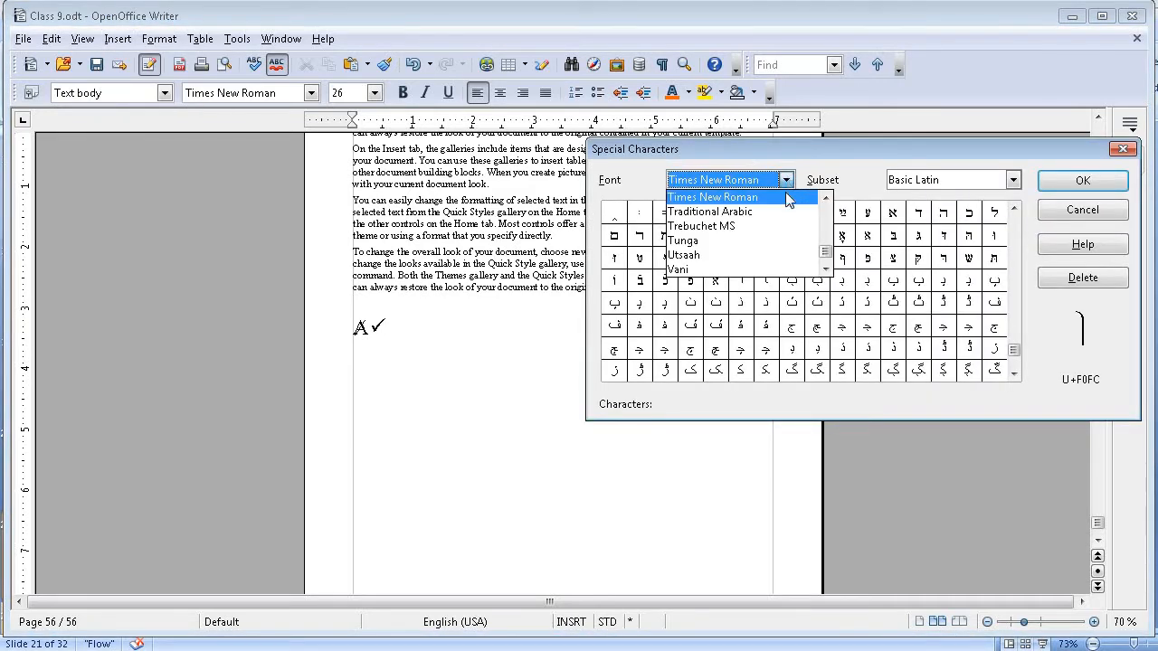
key("m")
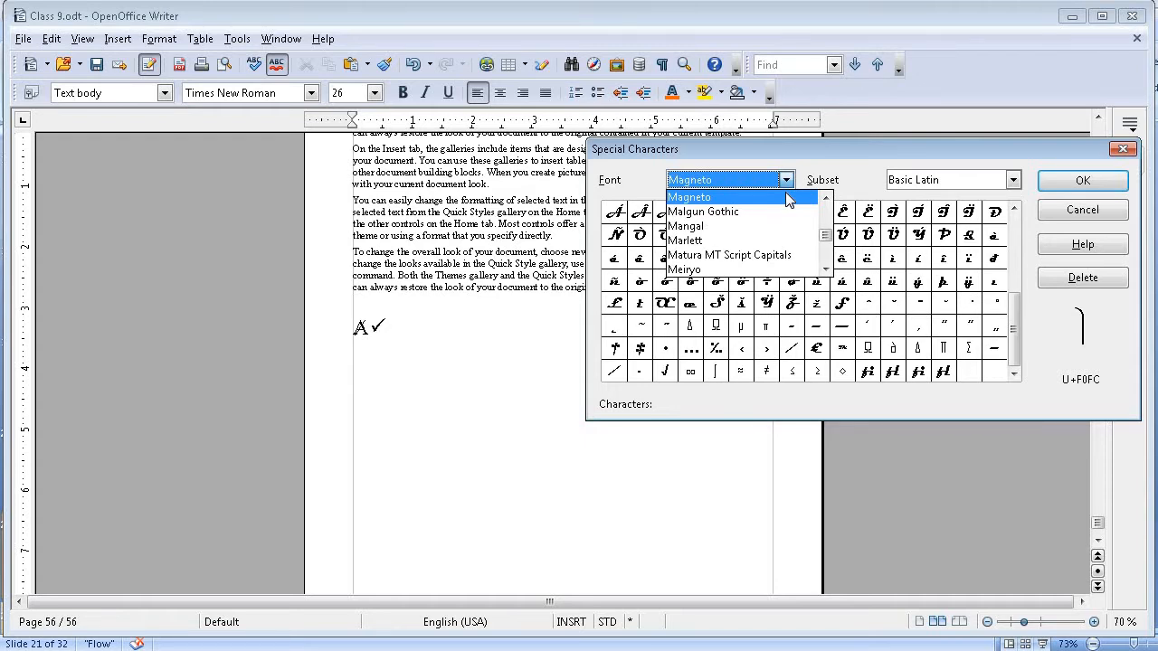
key("t")
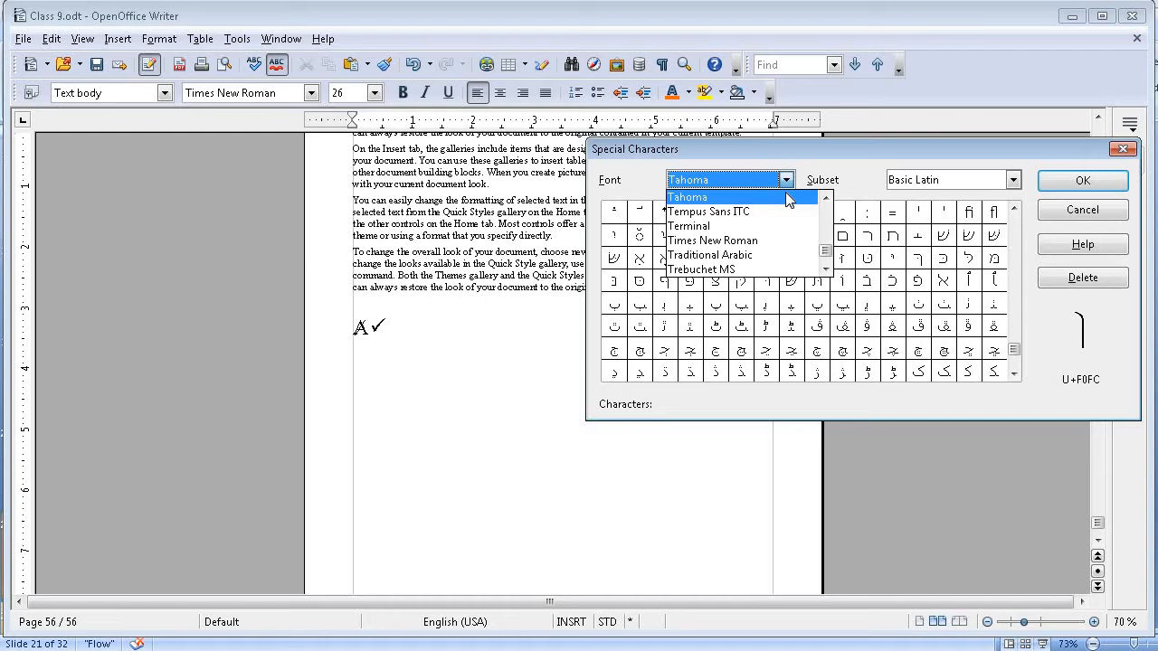
key("m")
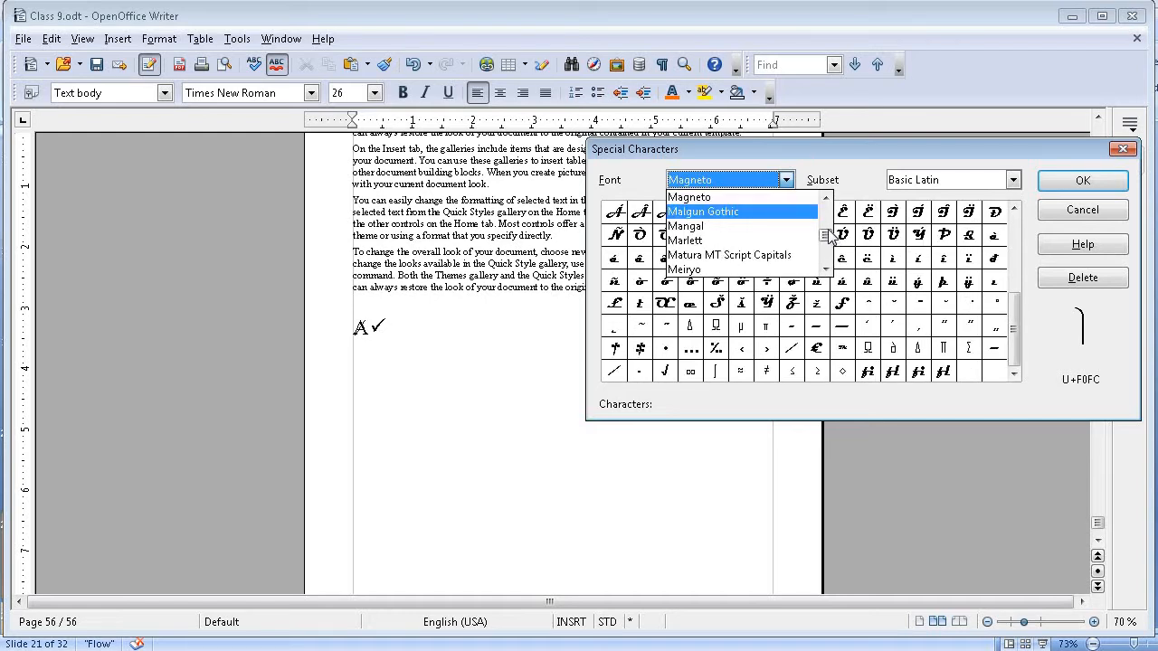
mouse_move(830, 237)
left_mouse_down()
mouse_move(829, 220)
mouse_move(830, 231)
left_mouse_up()
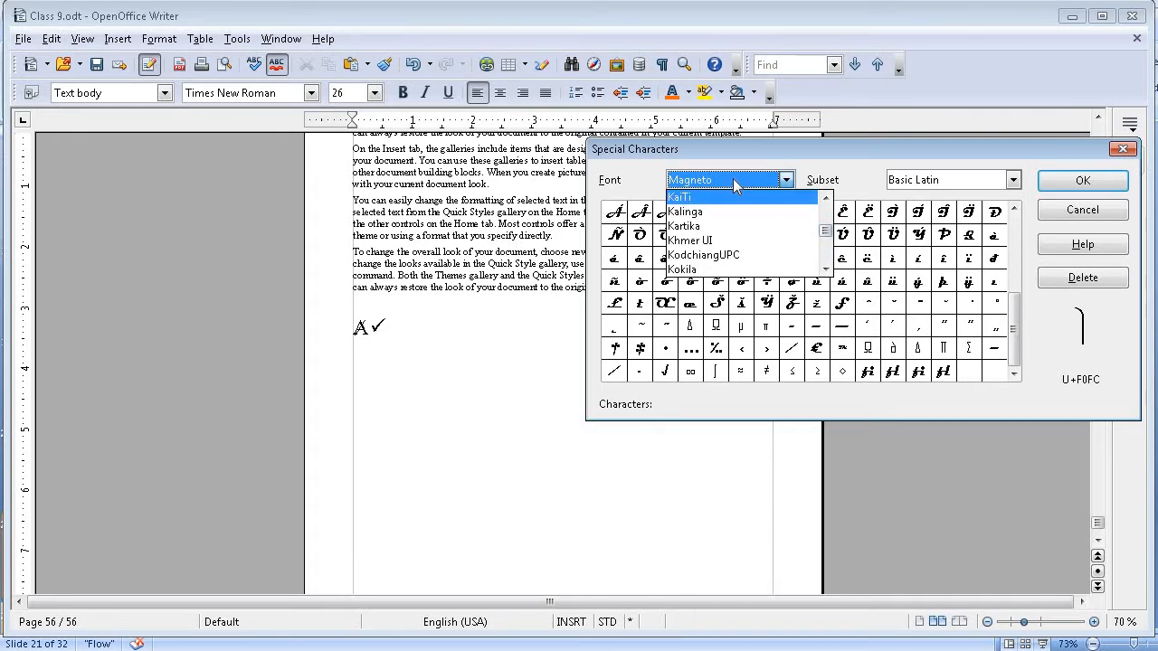
key("e")
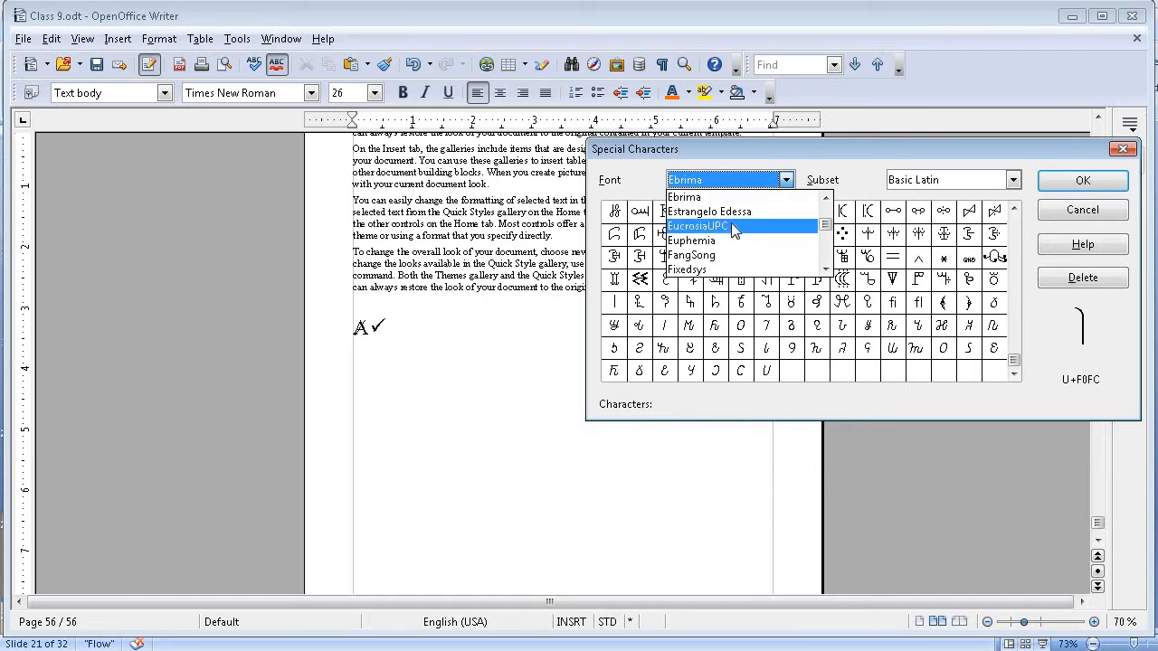
key("e")
left_click(755, 235)
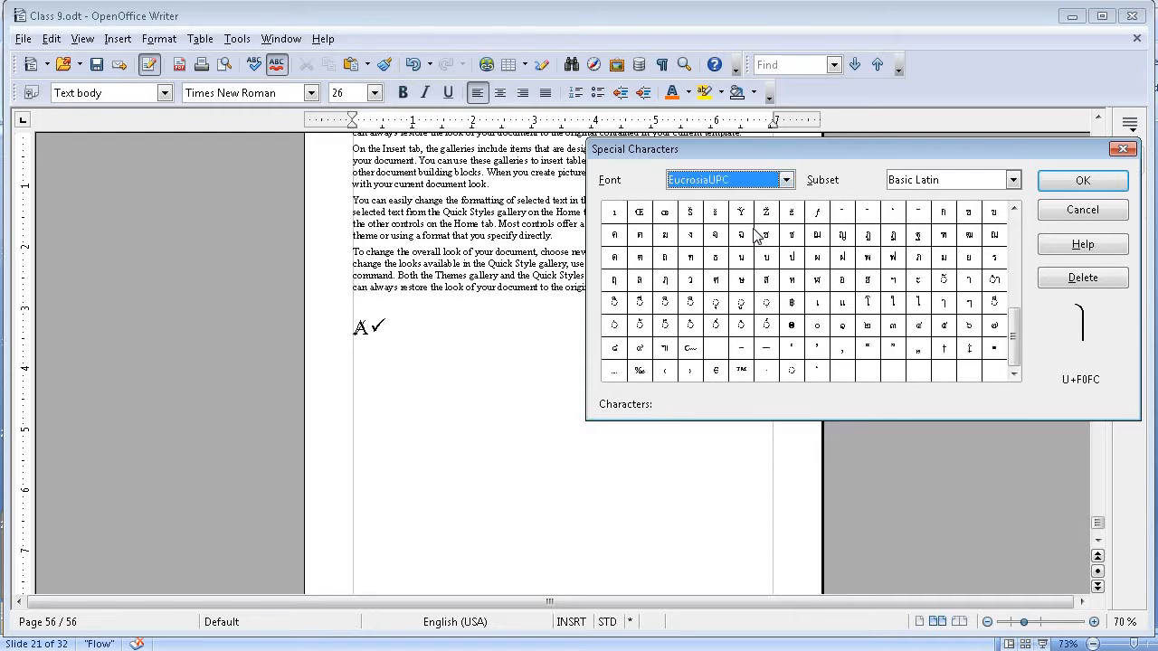
Switch the font in the Special Characters dialog to Aharoni
left_click(787, 180)
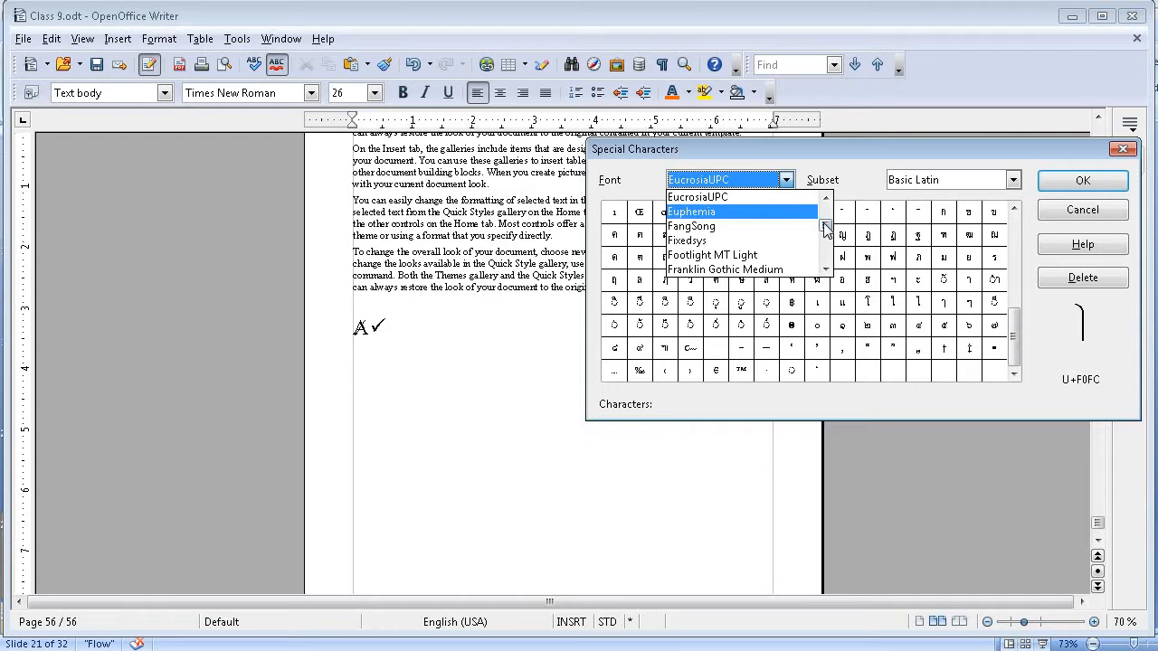
scroll(824, 204, "up", 10)
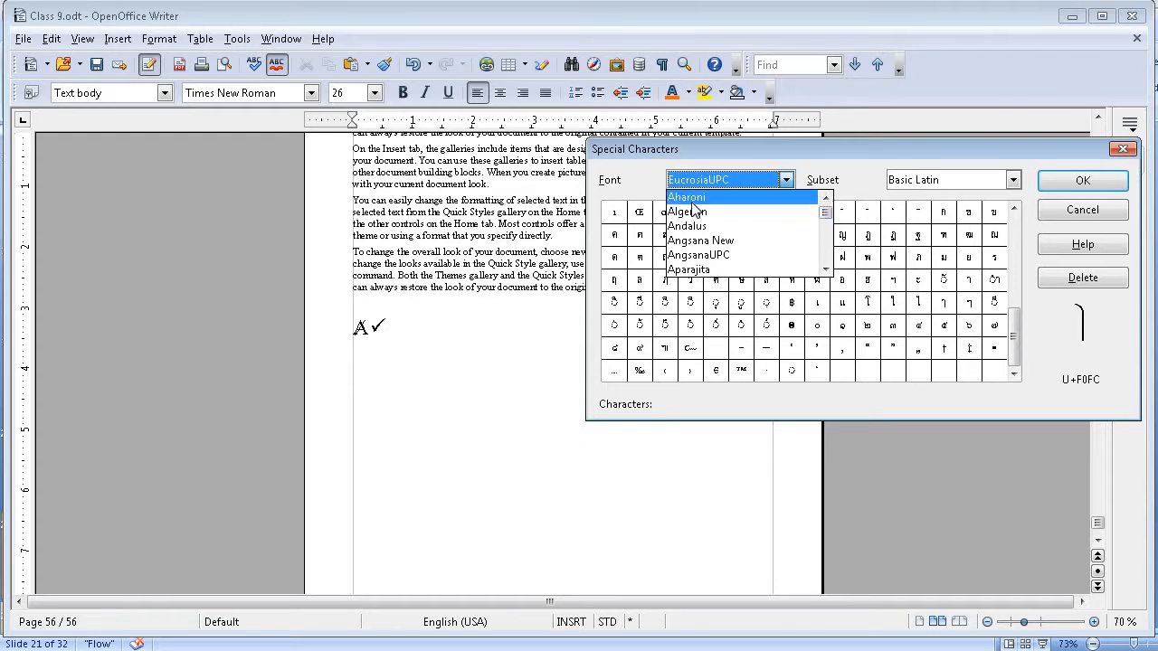
left_click(690, 197)
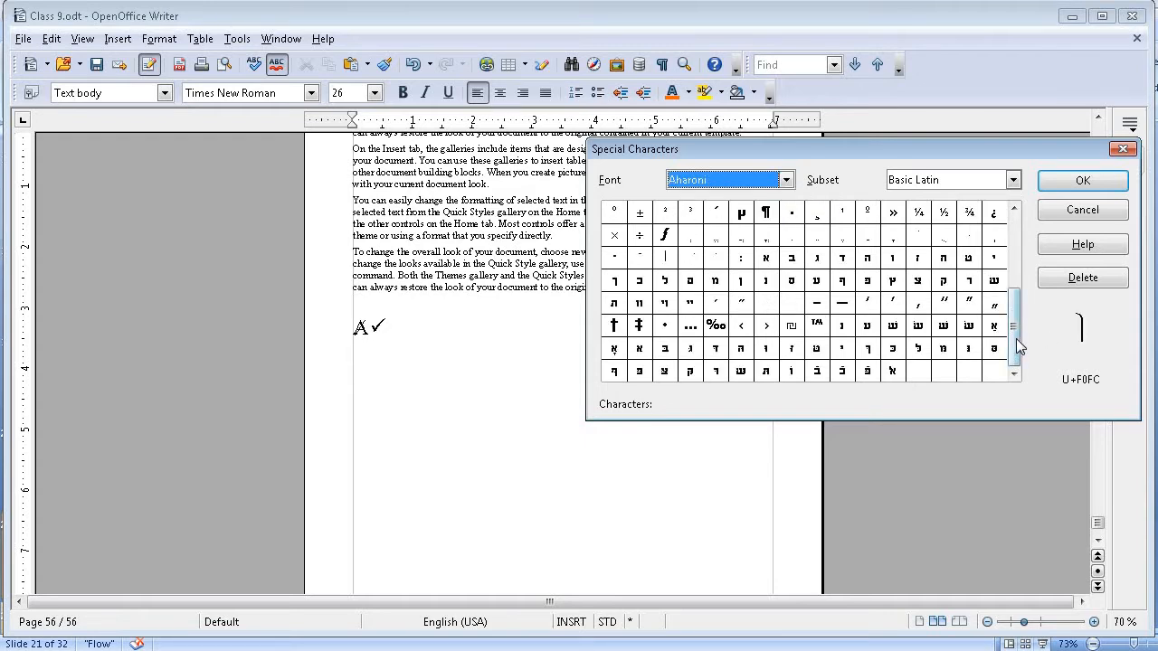
Examine the Aharoni characters in the Special Characters dialog, switch the subset to General punctuation, and review the available subsets
left_click_drag(1016, 338, 1016, 244)
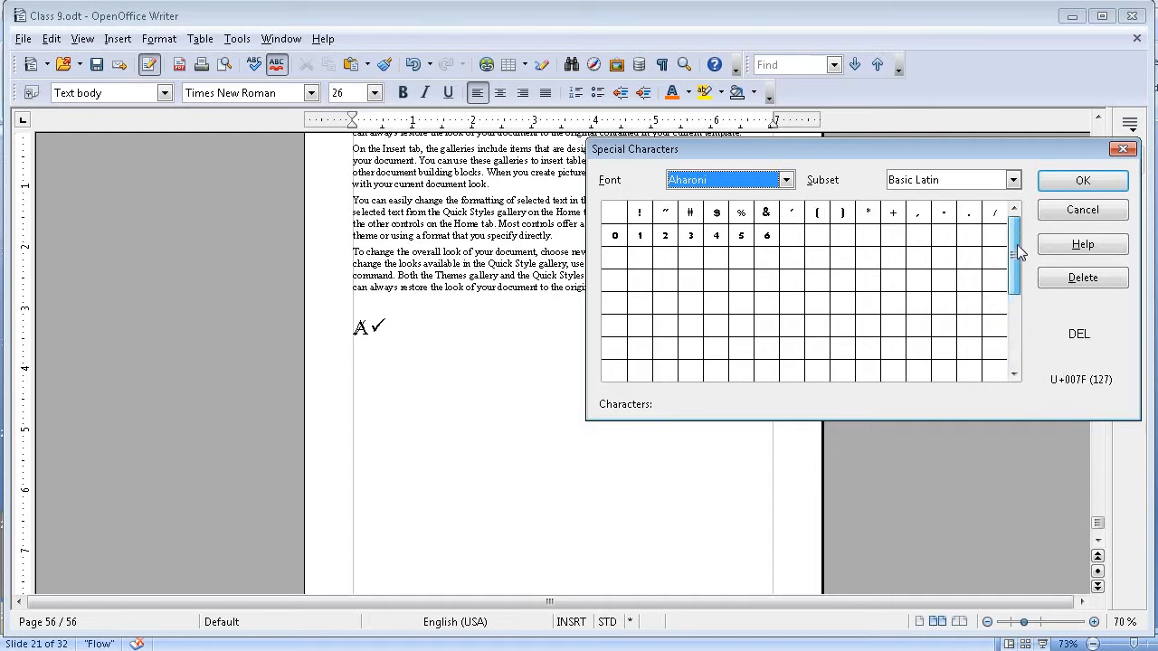
left_click(1012, 182)
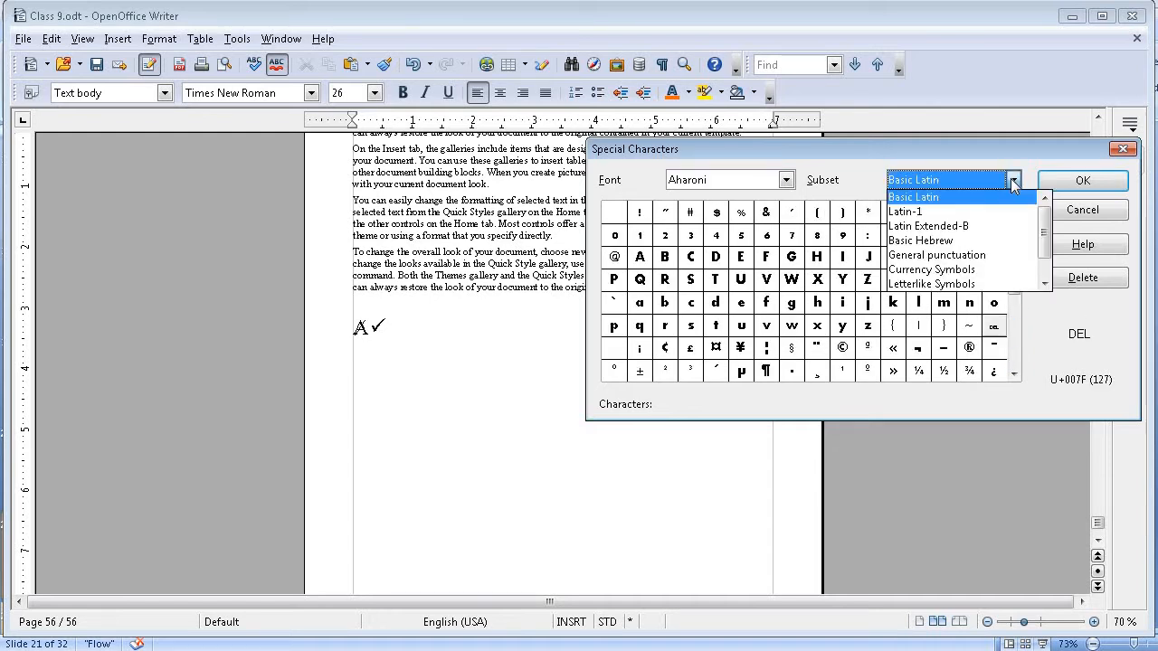
left_click(982, 256)
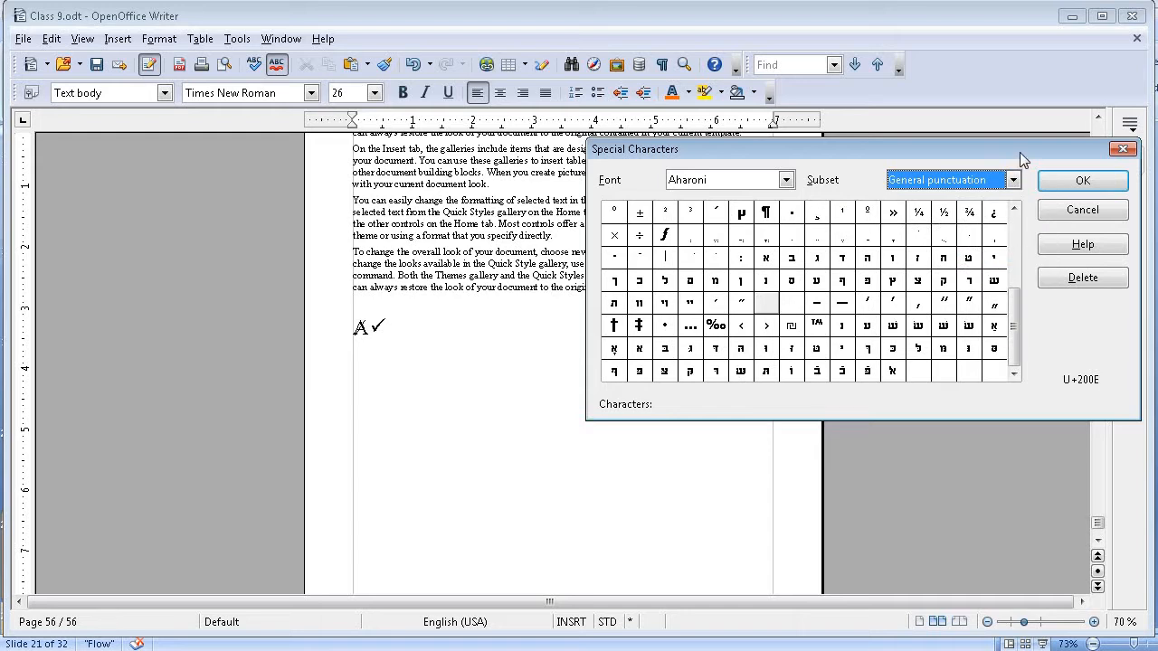
left_click(1014, 182)
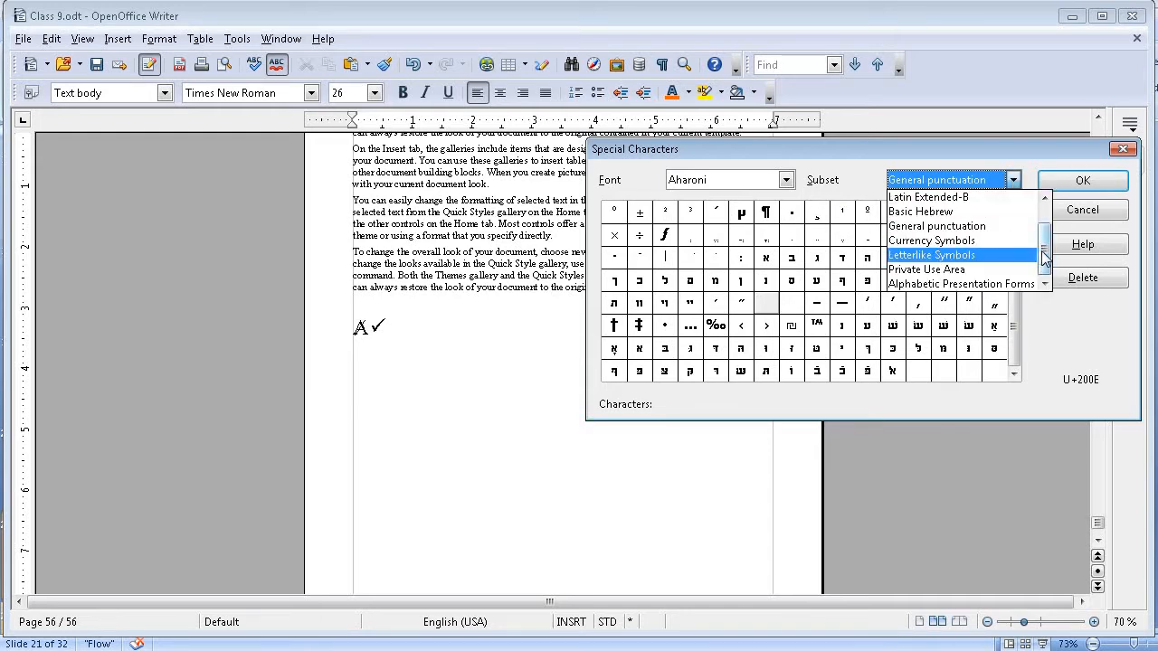
left_click_drag(1045, 257, 1023, 208)
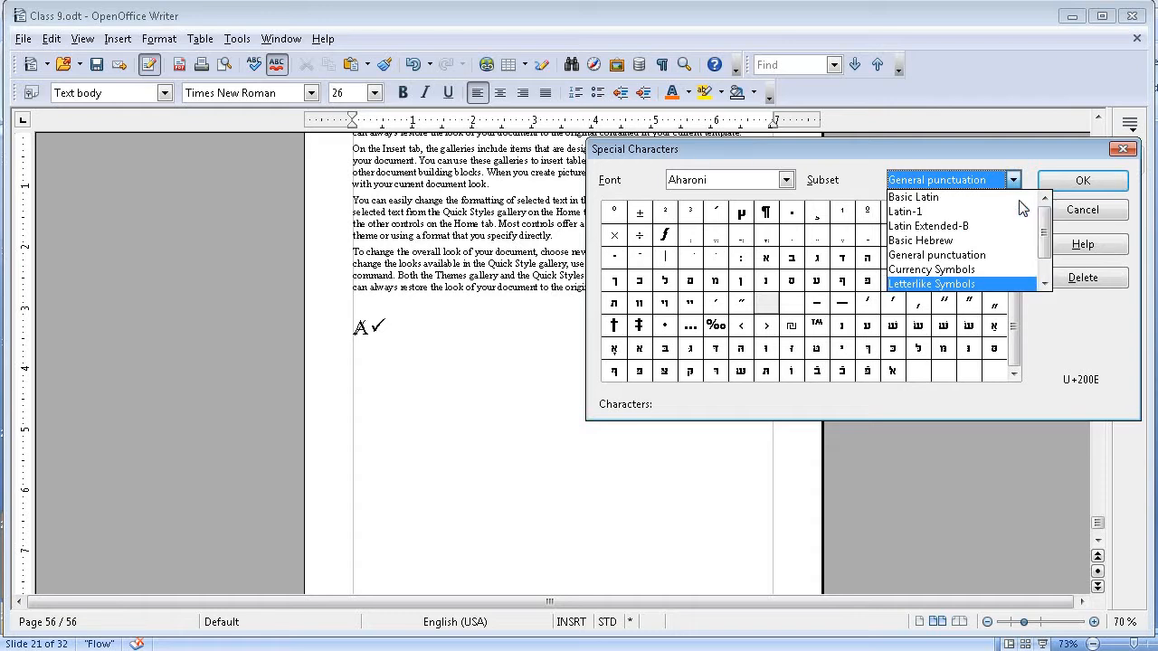
Switch the special character font to Webdings, examine its symbols, and cancel the dialog without inserting anything
left_click(784, 185)
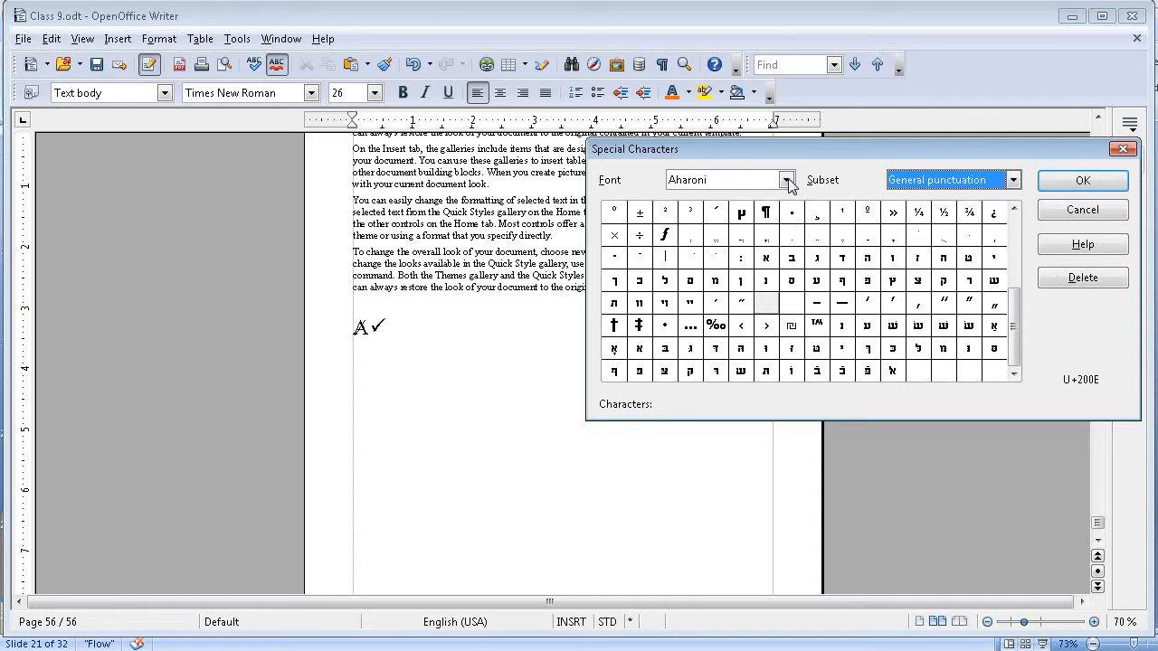
left_click(787, 181)
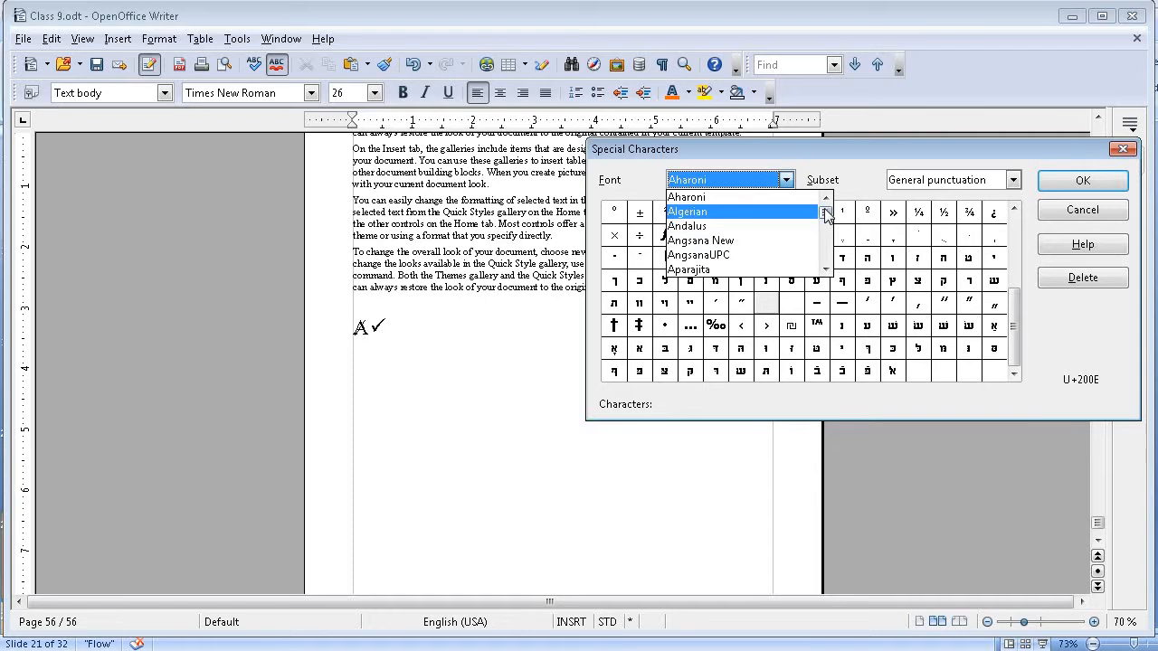
scroll(827, 233, "down", 10)
scroll(827, 233, "down", 15)
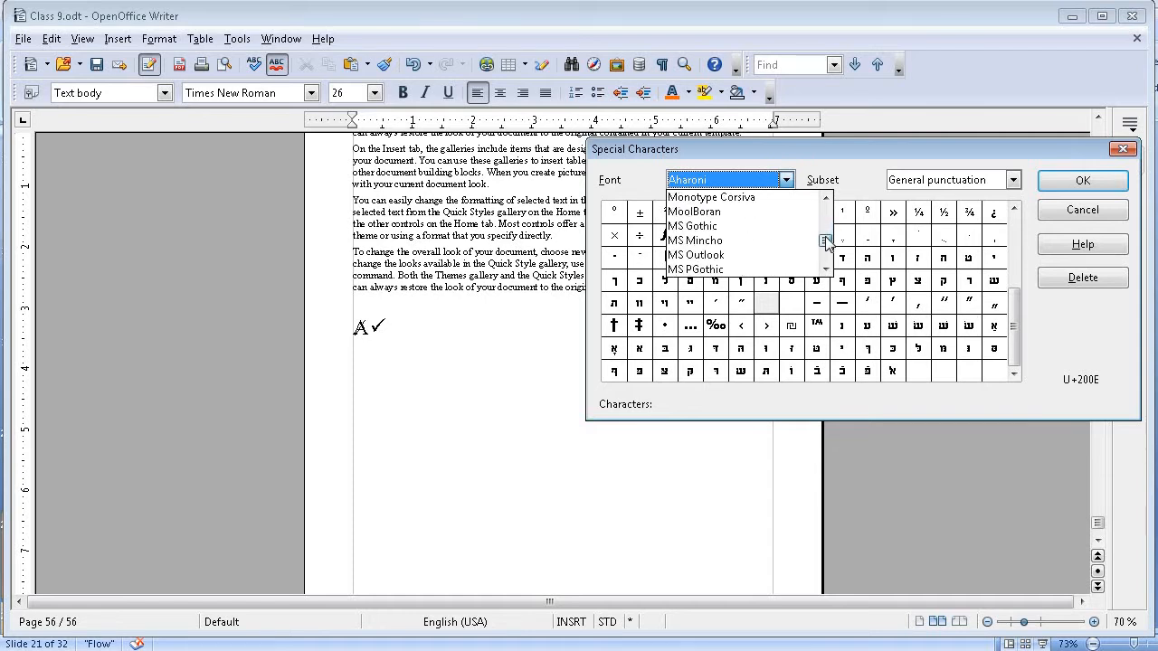
left_click_drag(827, 239, 828, 303)
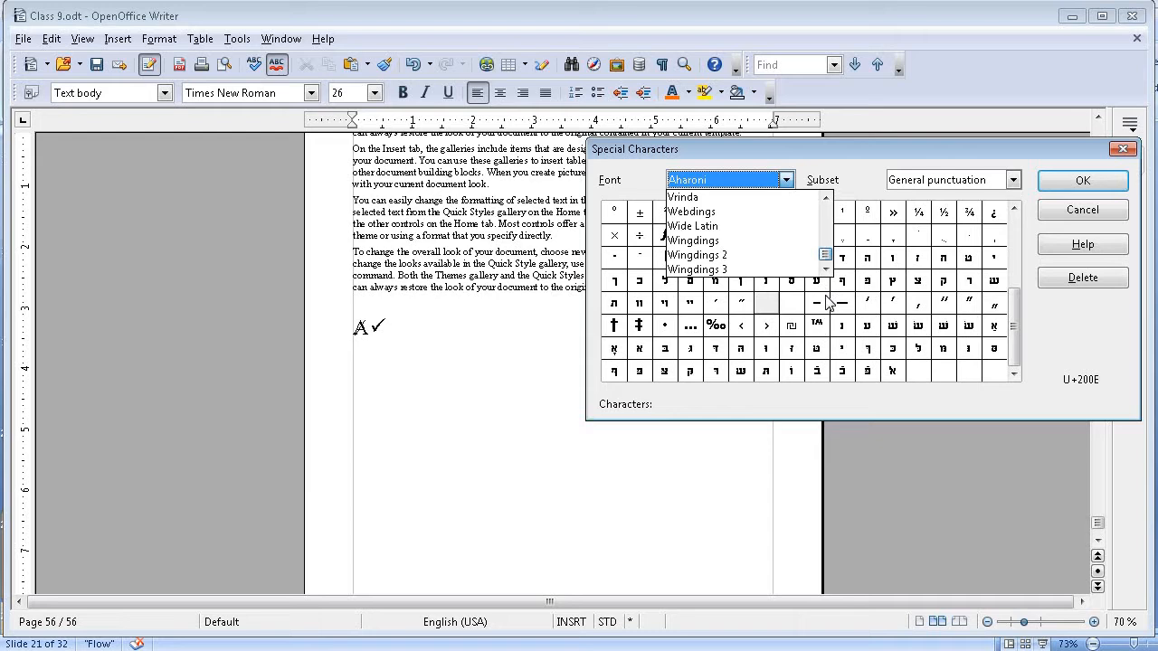
left_click(698, 215)
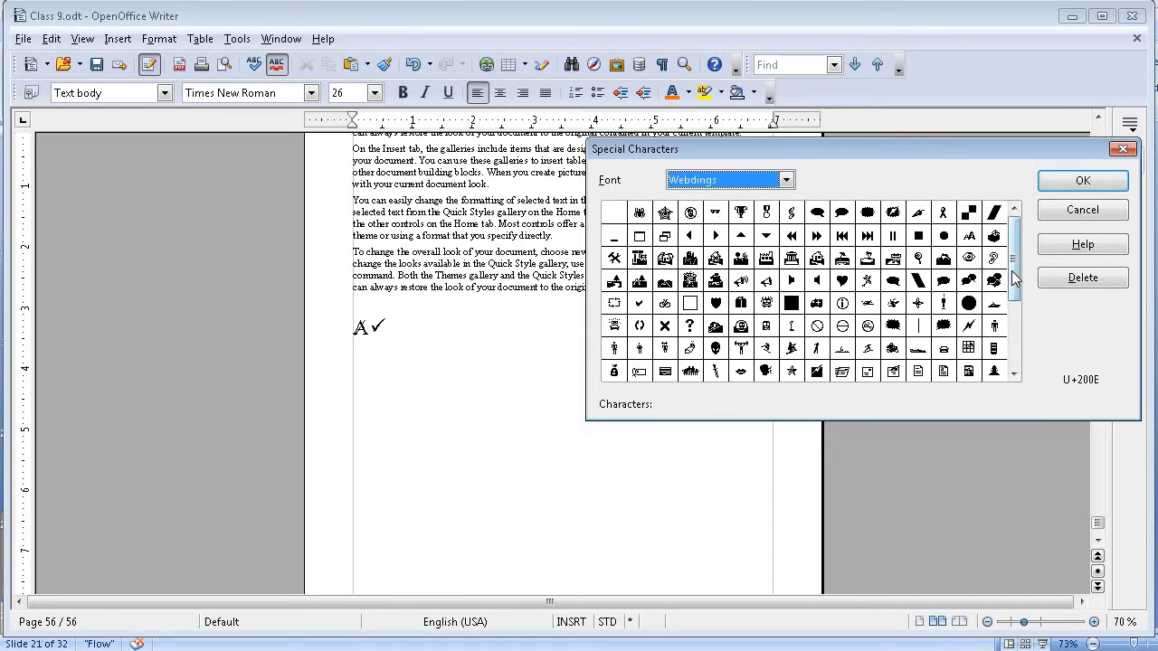
left_click_drag(1014, 295, 1015, 374)
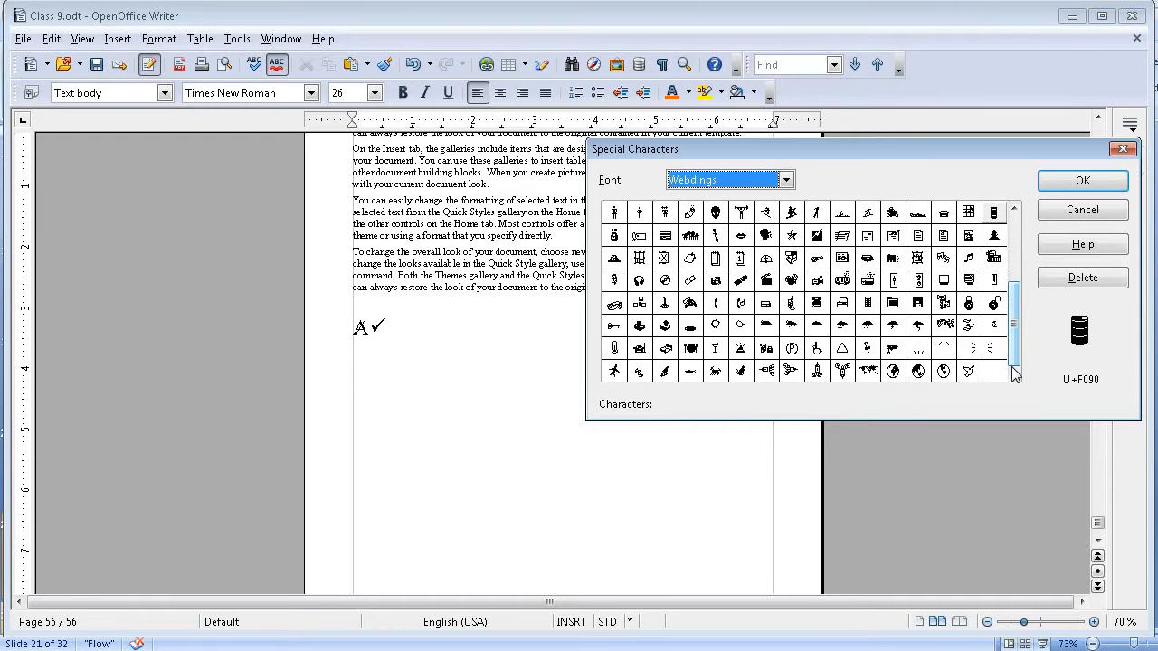
left_click(785, 180)
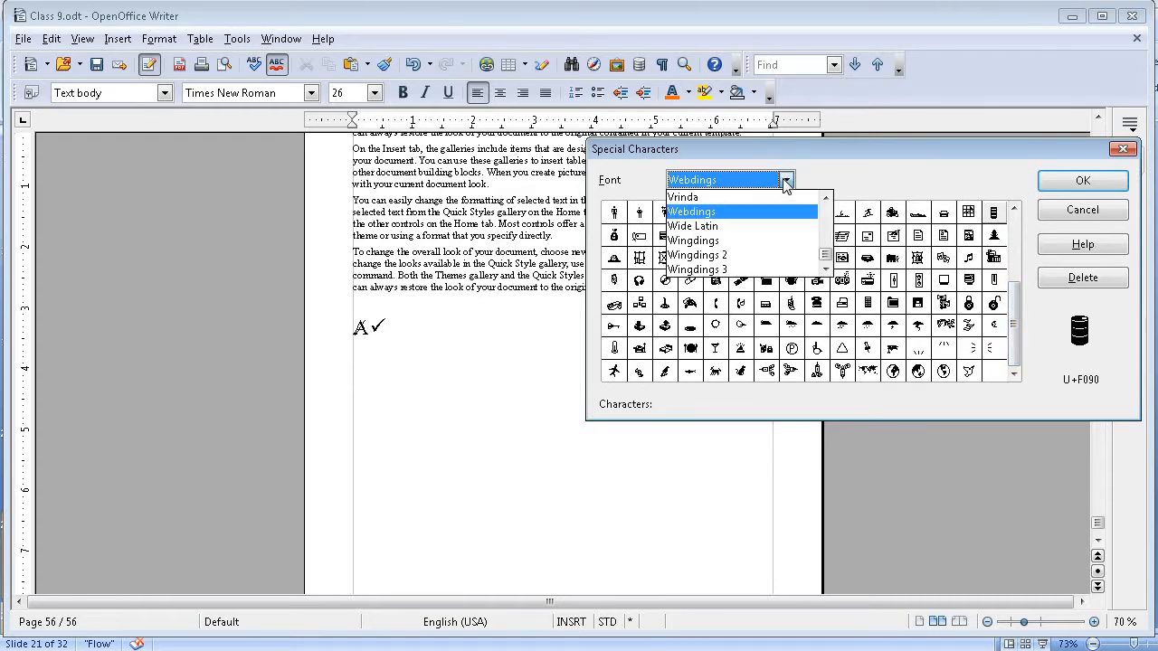
left_click(1085, 220)
left_click(1083, 212)
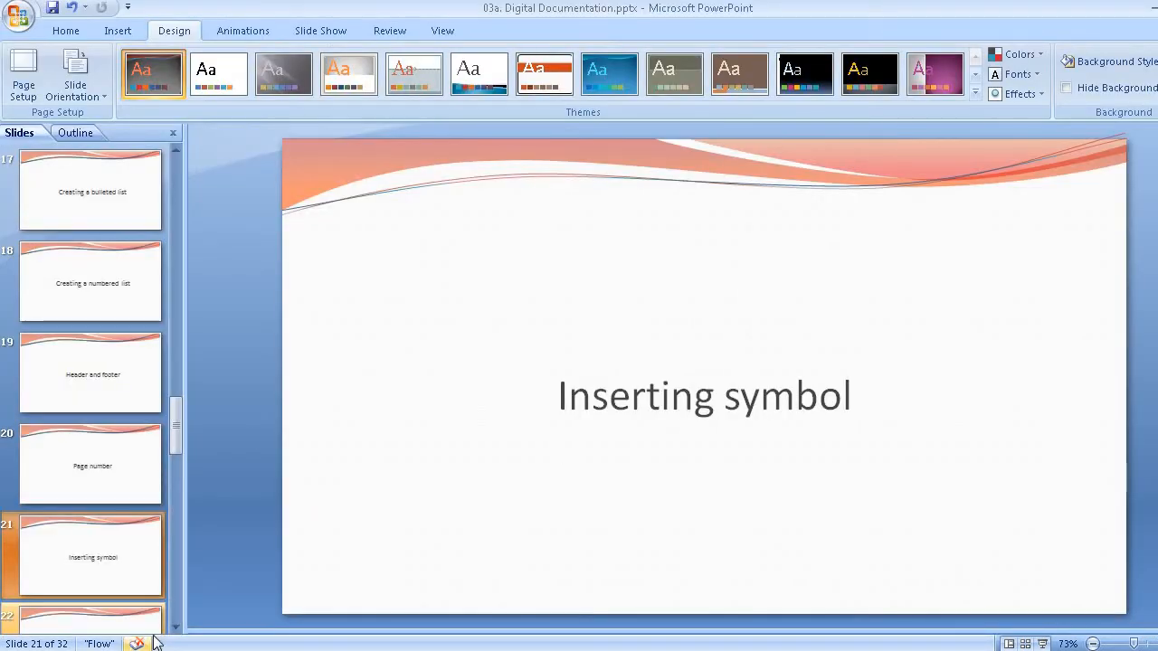
Show slide 22, Inserting date & time, in the PowerPoint presentation 03a. Digital Documentation.pptx
left_click(175, 628)
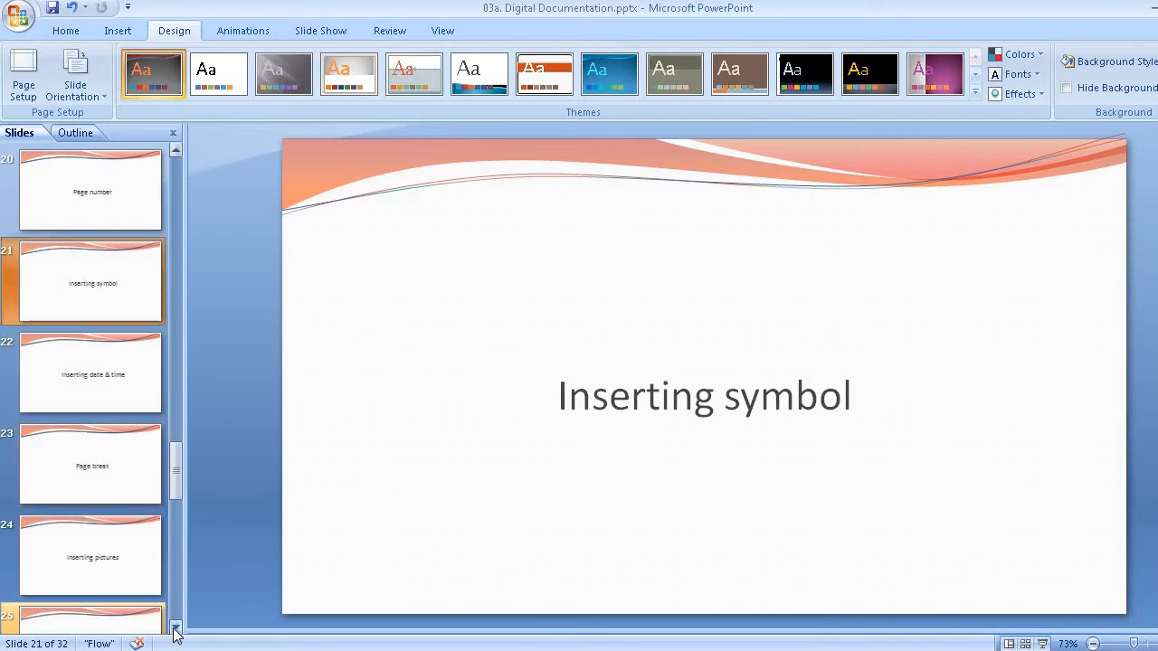
left_click(62, 378)
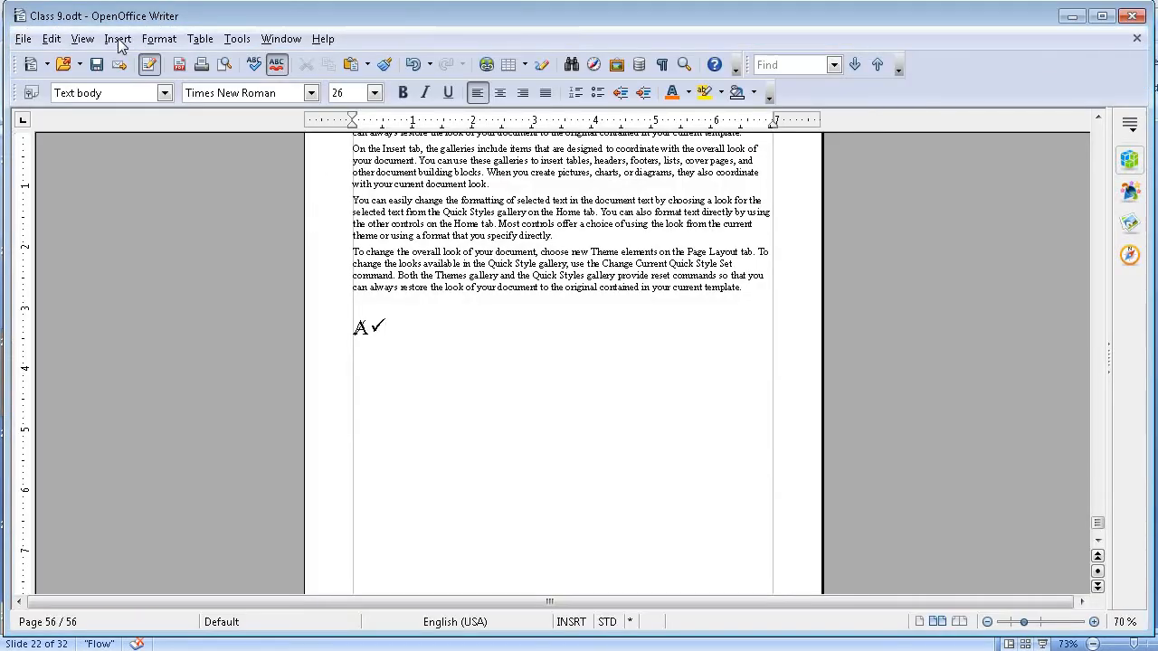
Return to the Class 9.odt document in OpenOffice Writer and insert a date field right after the check mark
left_click(118, 38)
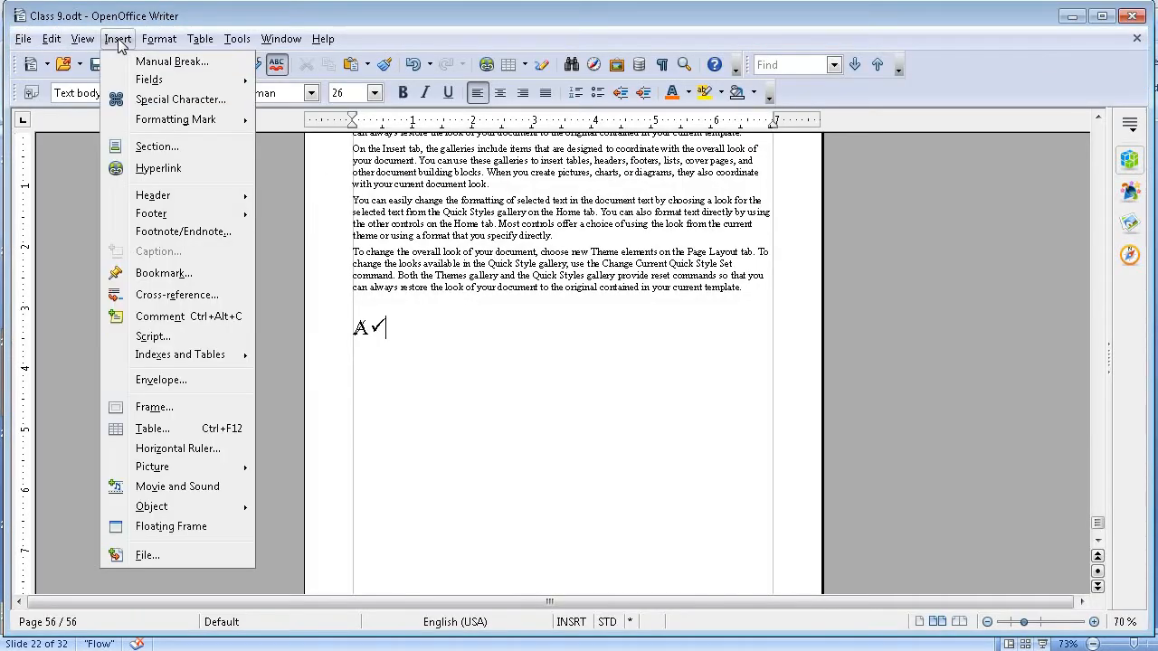
mouse_move(184, 86)
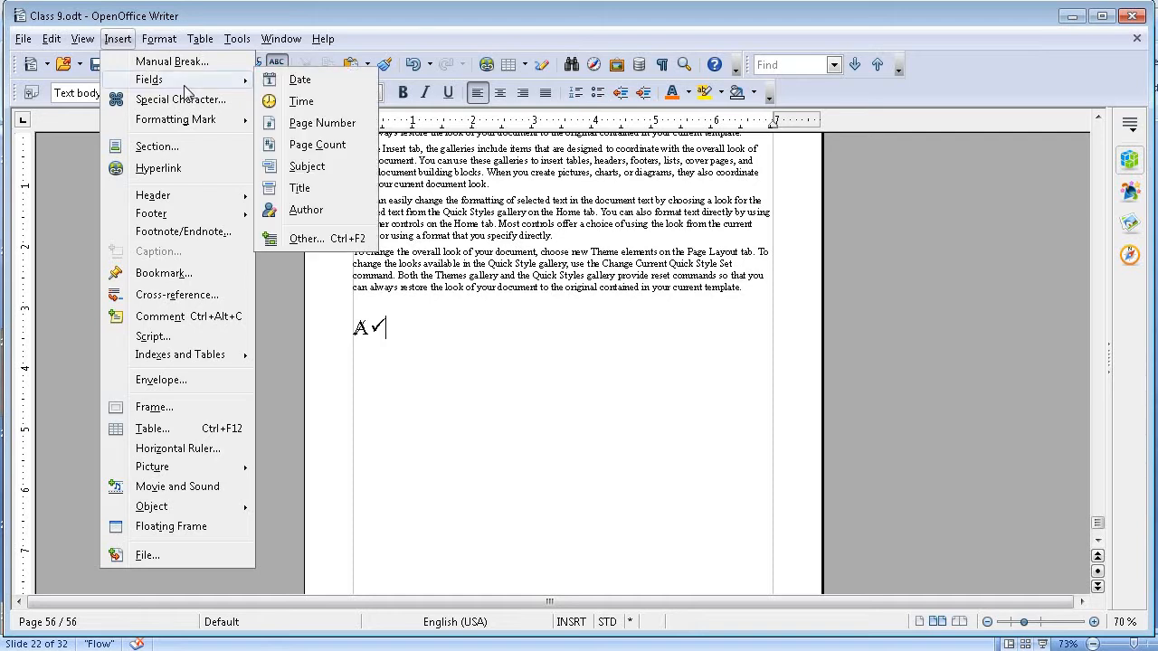
left_click(297, 83)
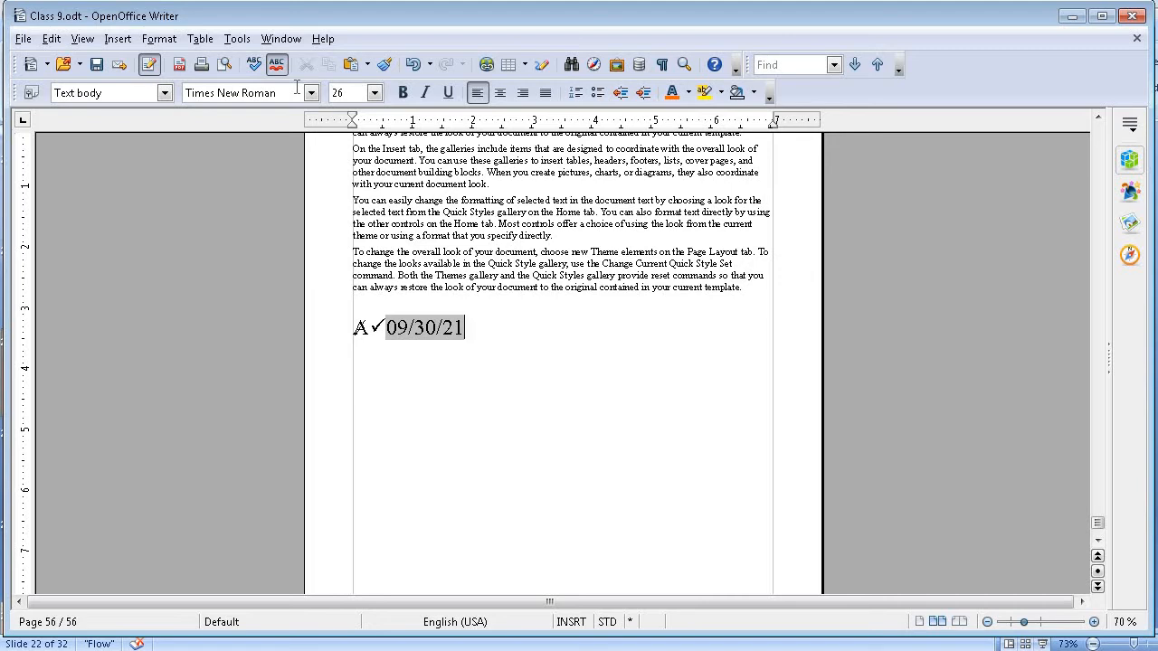
Insert a fixed date field in the "Friday, December 31, 1999" format and move it two paragraphs below the short date
left_click(114, 42)
mouse_move(161, 81)
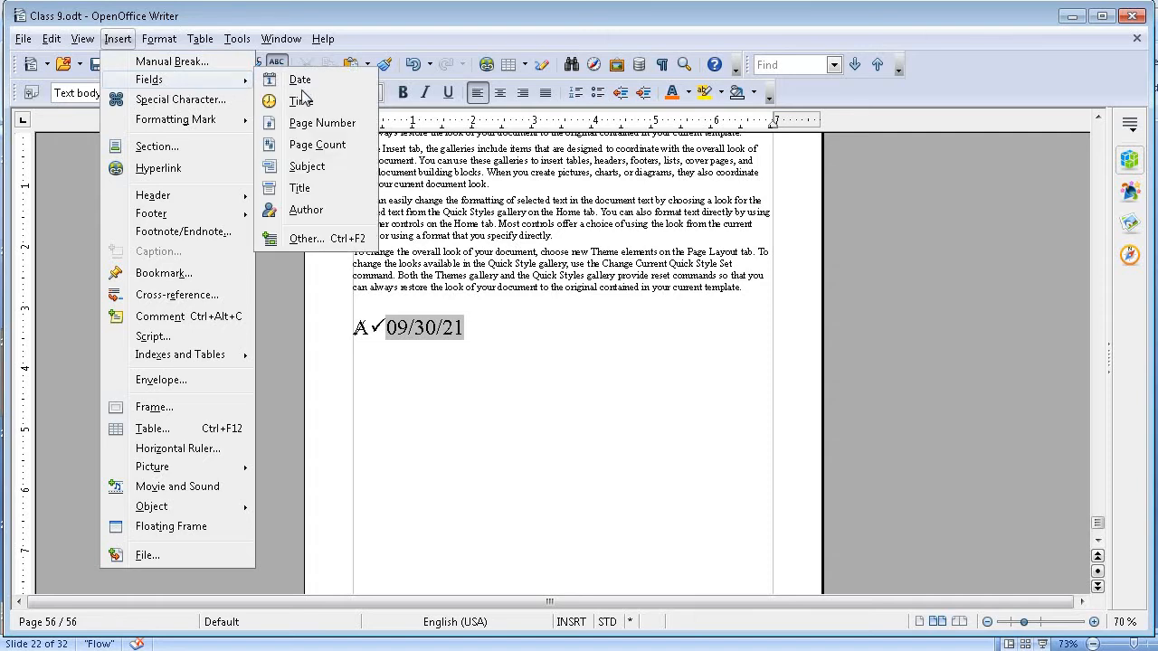
left_click(357, 242)
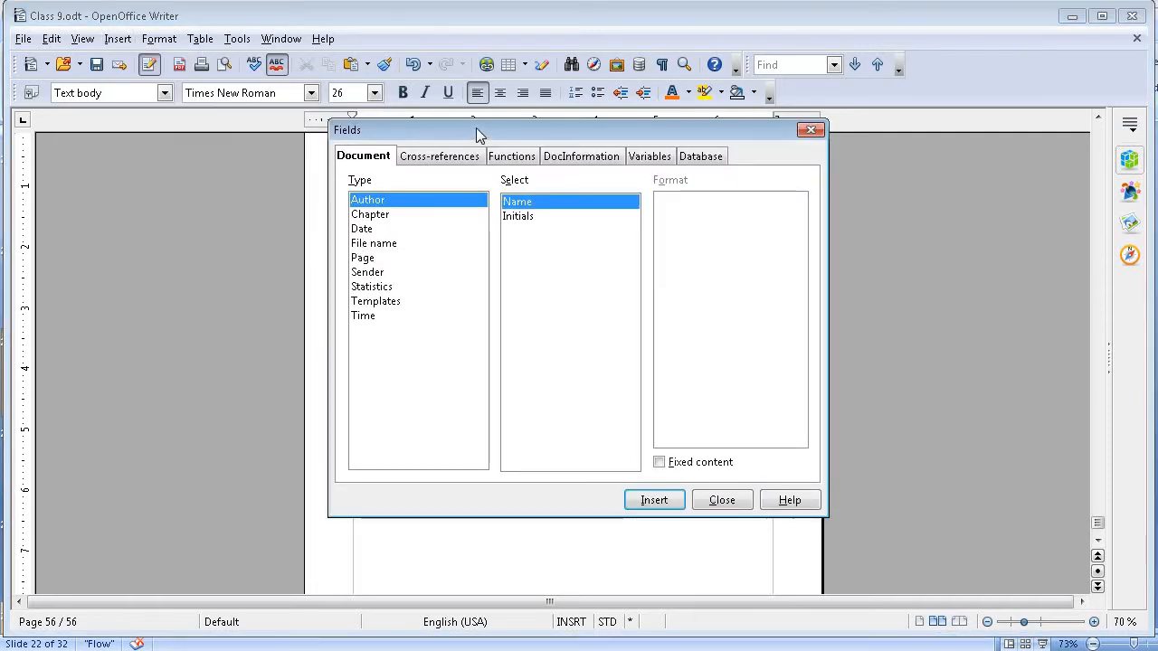
left_click_drag(476, 128, 778, 151)
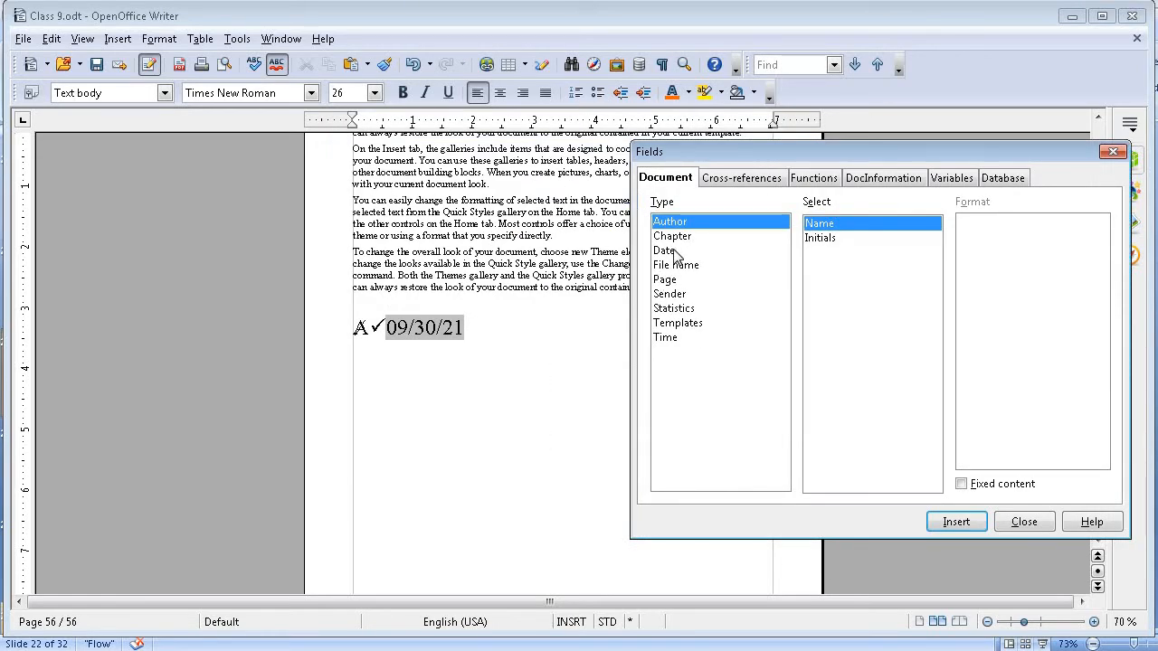
left_click(678, 253)
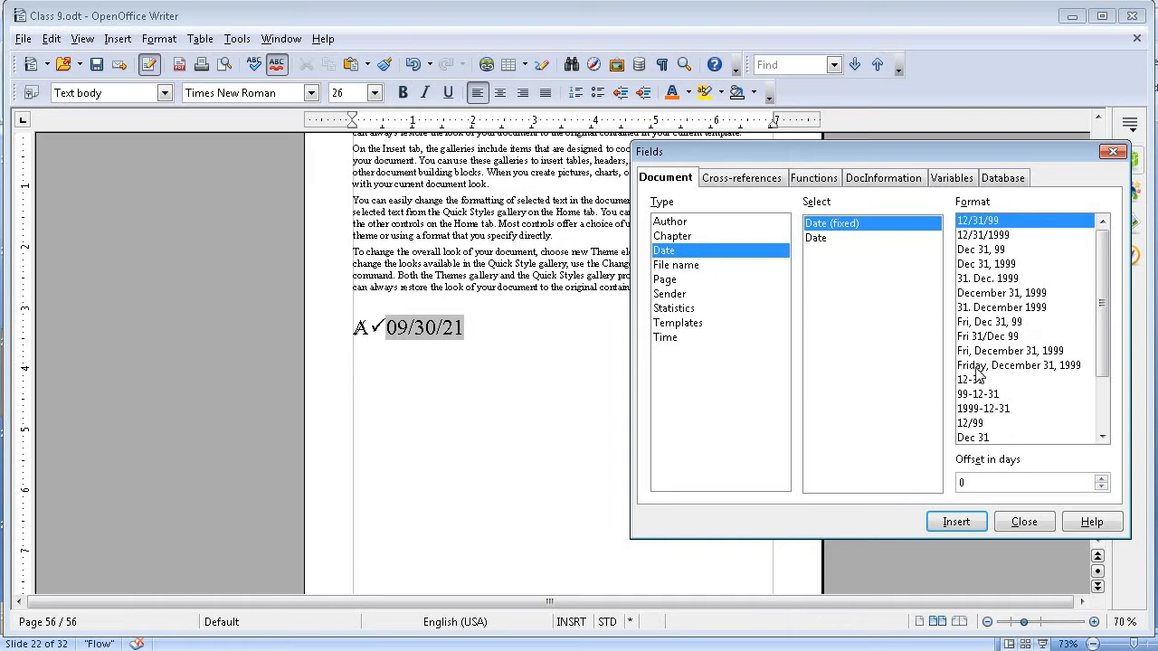
left_click(1069, 366)
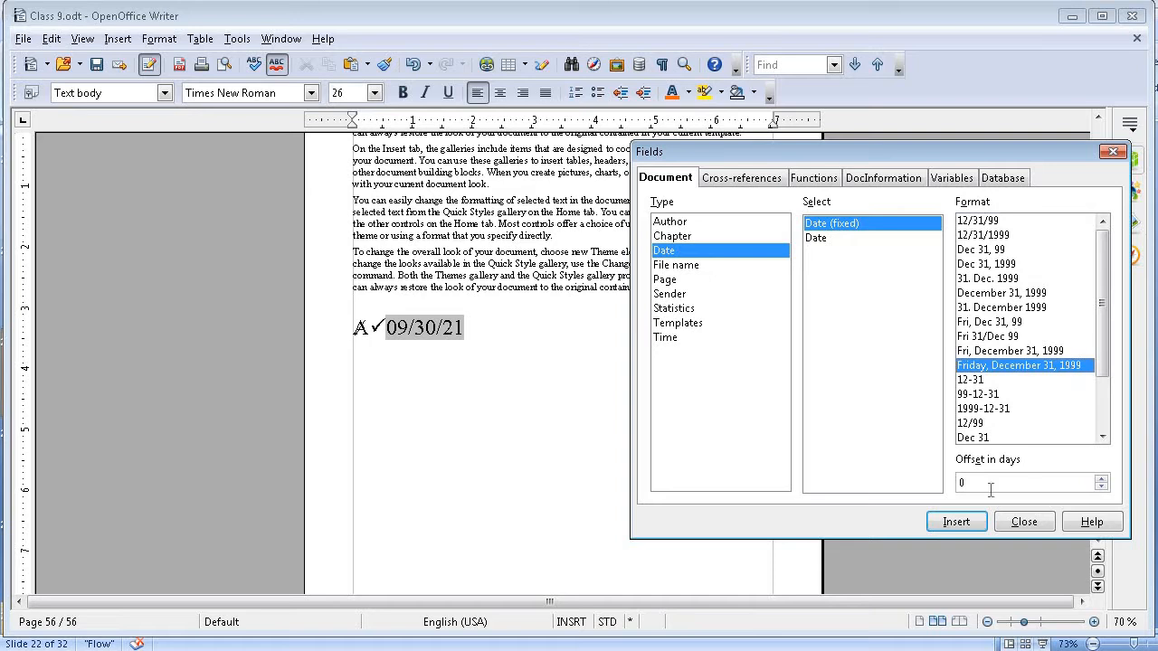
left_click(957, 522)
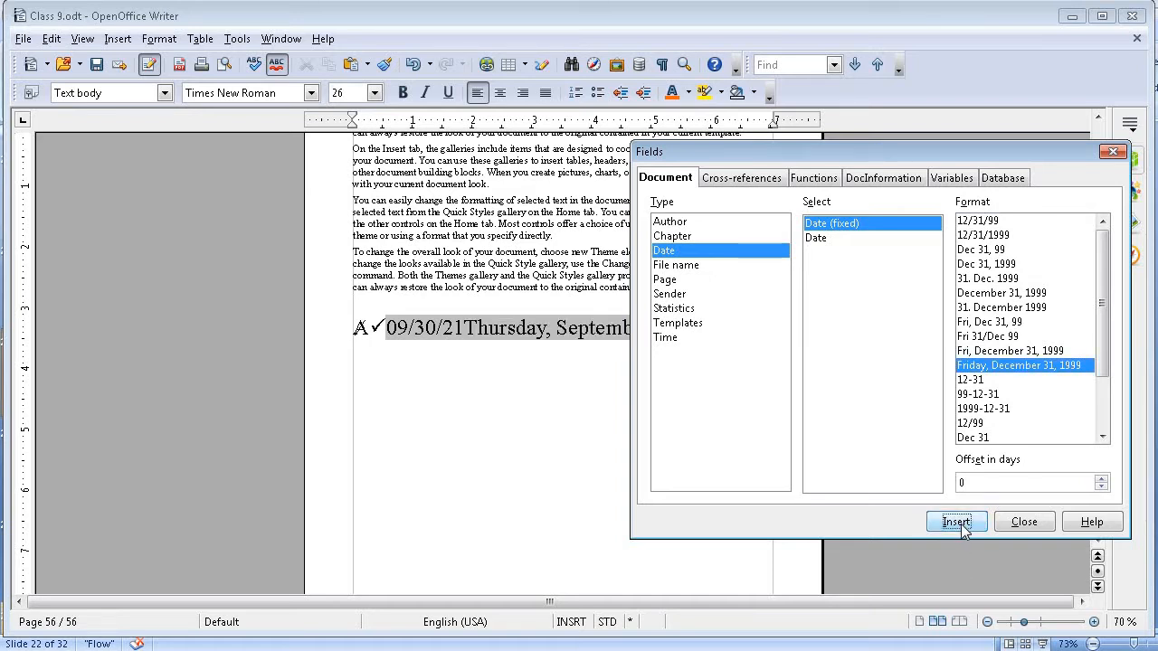
left_click(1028, 524)
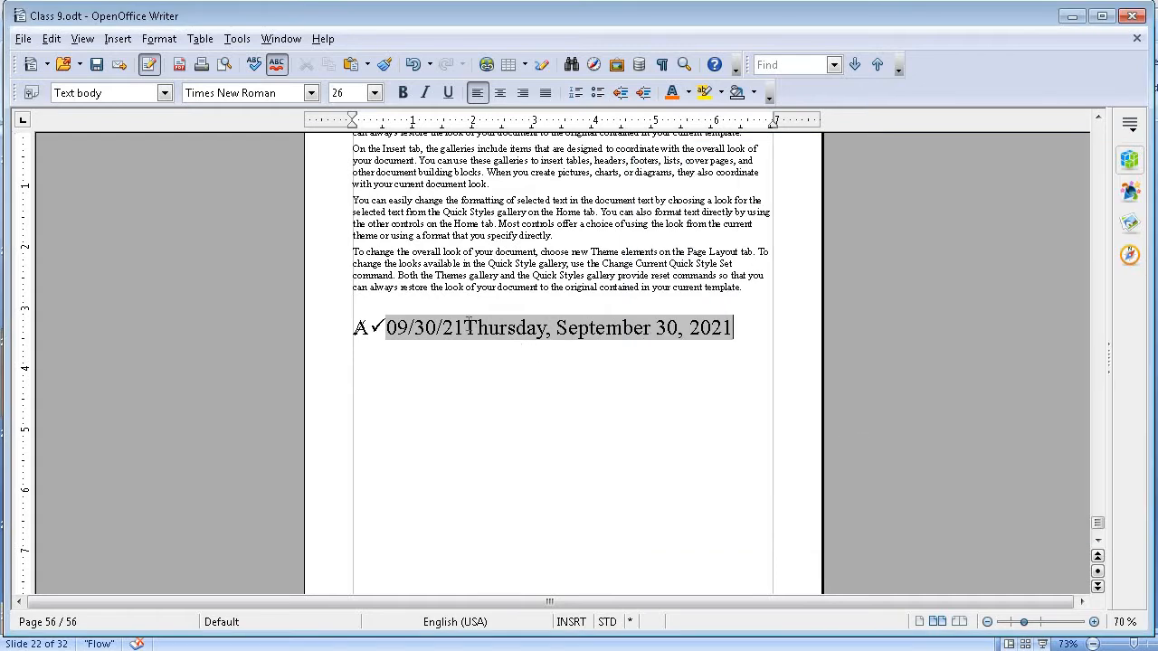
key("Return")
key("Return")
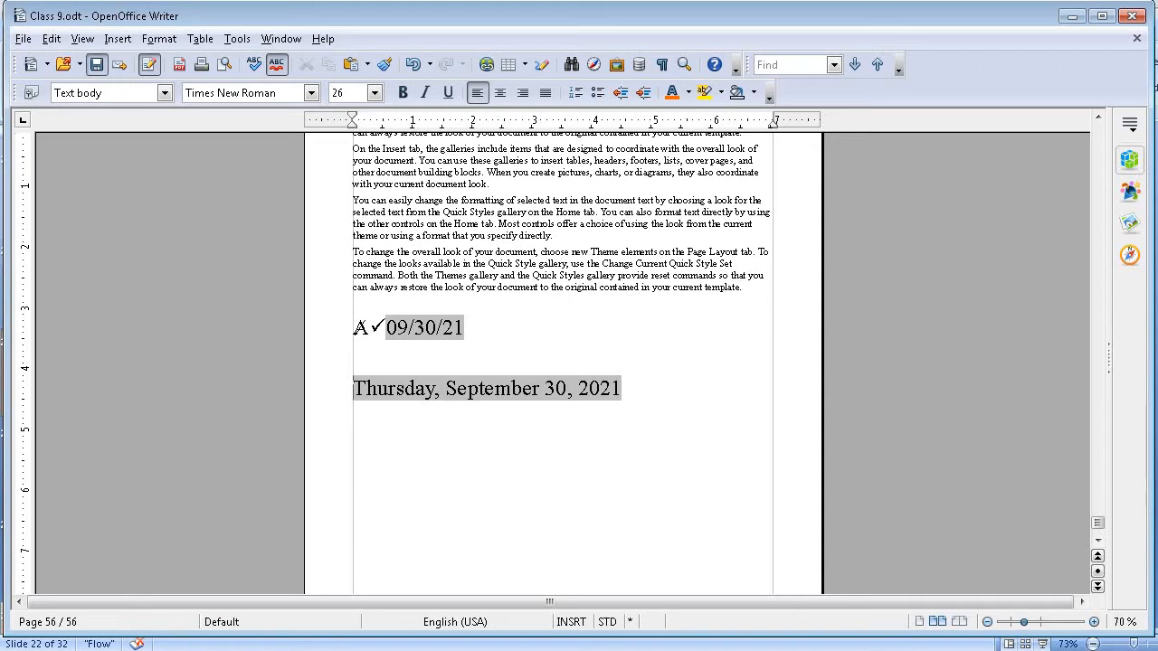
Add the text MM/DD/YY two paragraphs below the long date
left_click(119, 39)
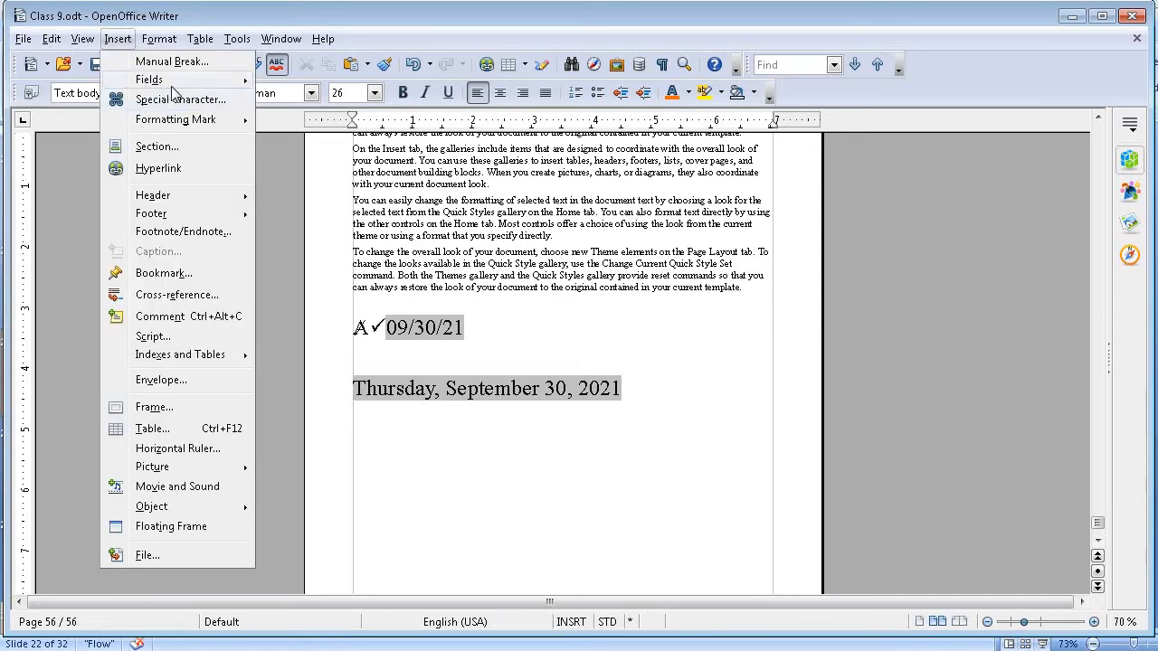
mouse_move(241, 83)
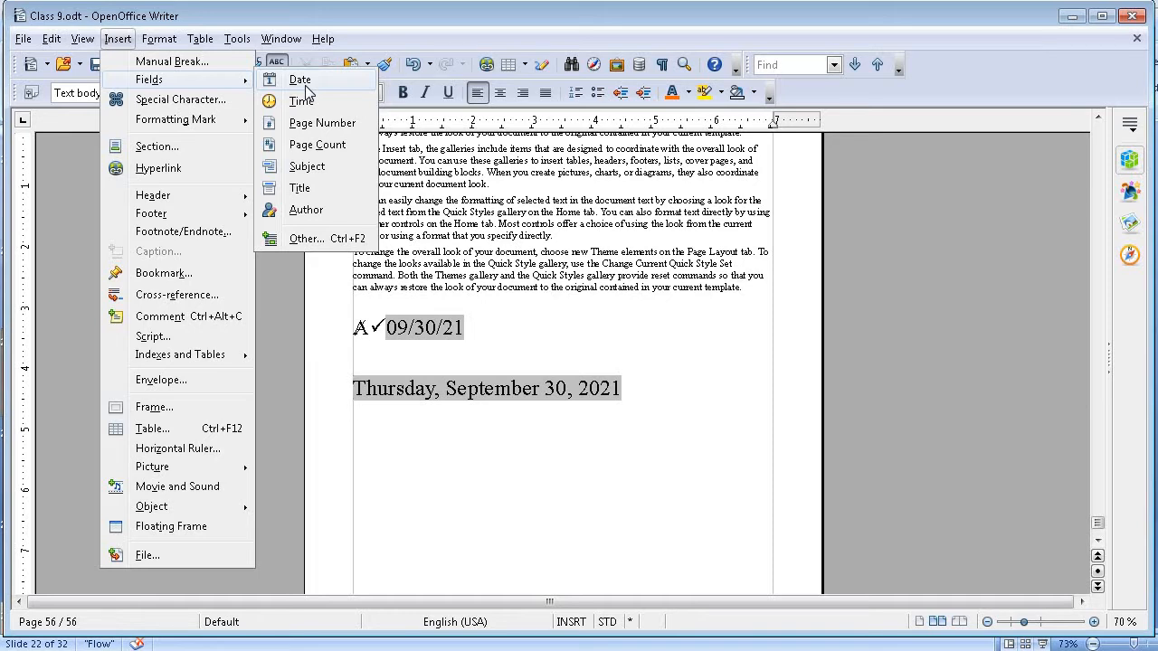
left_click(660, 418)
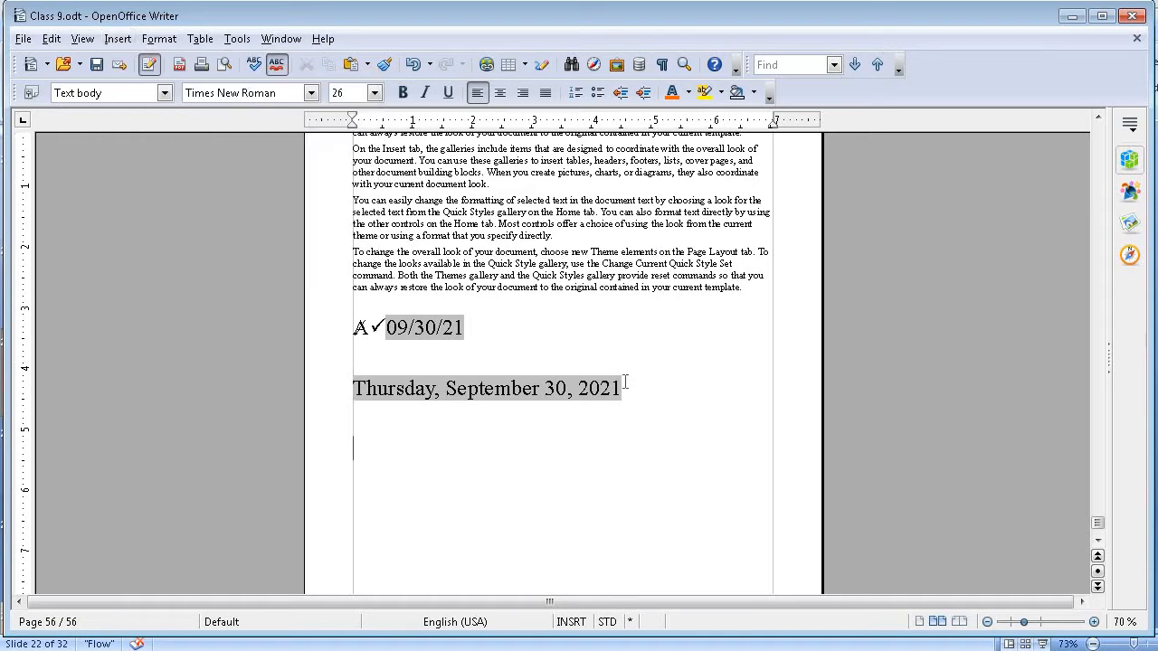
type("MM/DD/YY")
left_click(358, 449)
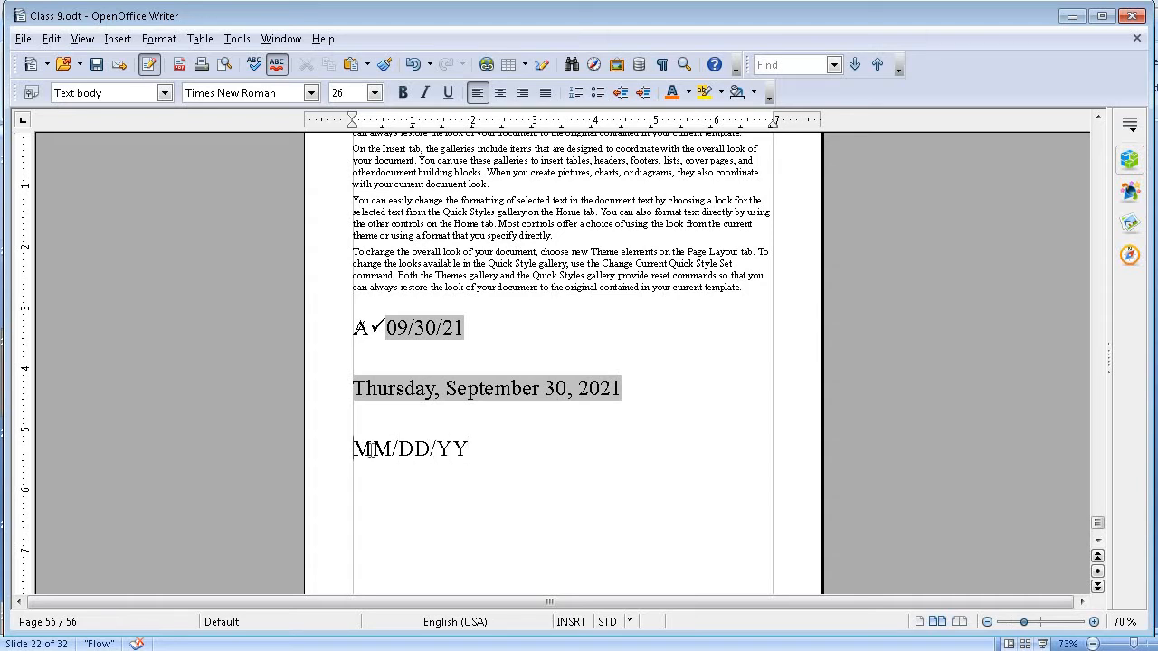
left_click_drag(370, 449, 471, 447)
left_click(473, 449)
Reopen the Fields dialog, review the available date formats, and close it without inserting a field
left_click(122, 41)
mouse_move(167, 79)
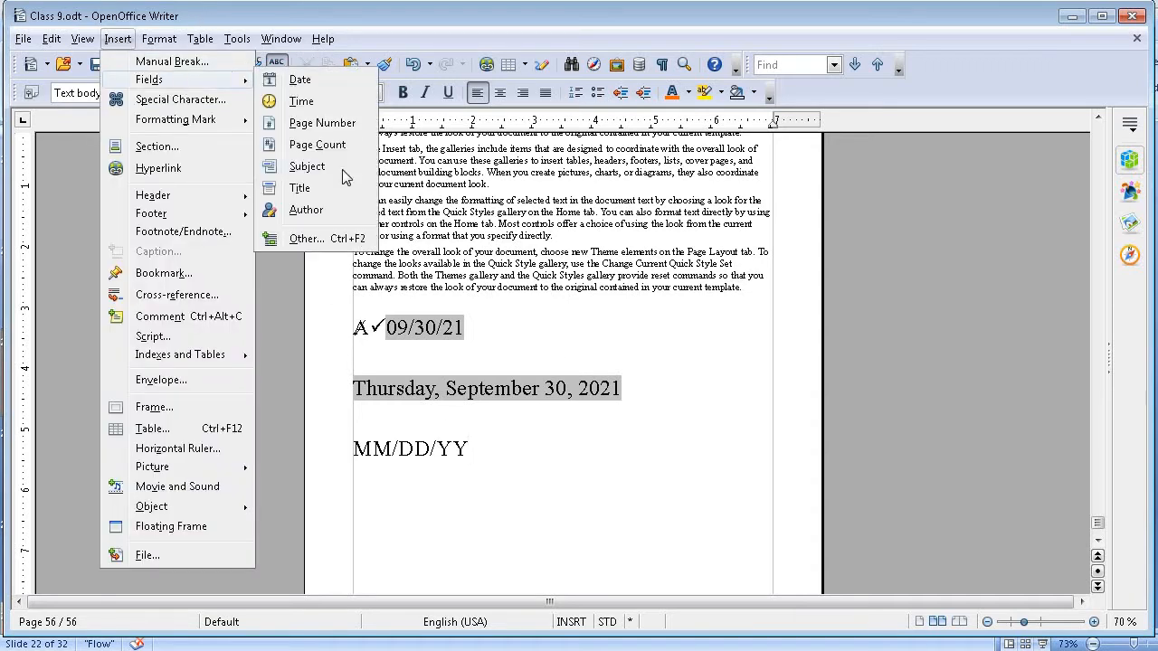
left_click(331, 238)
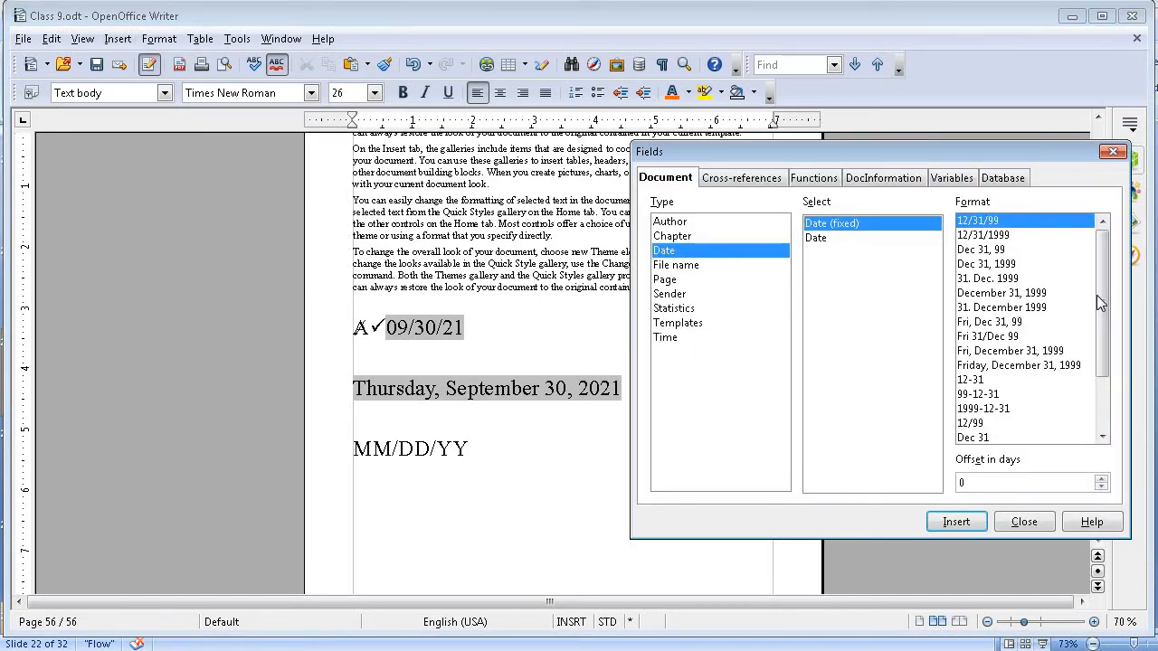
left_click_drag(1098, 295, 1095, 184)
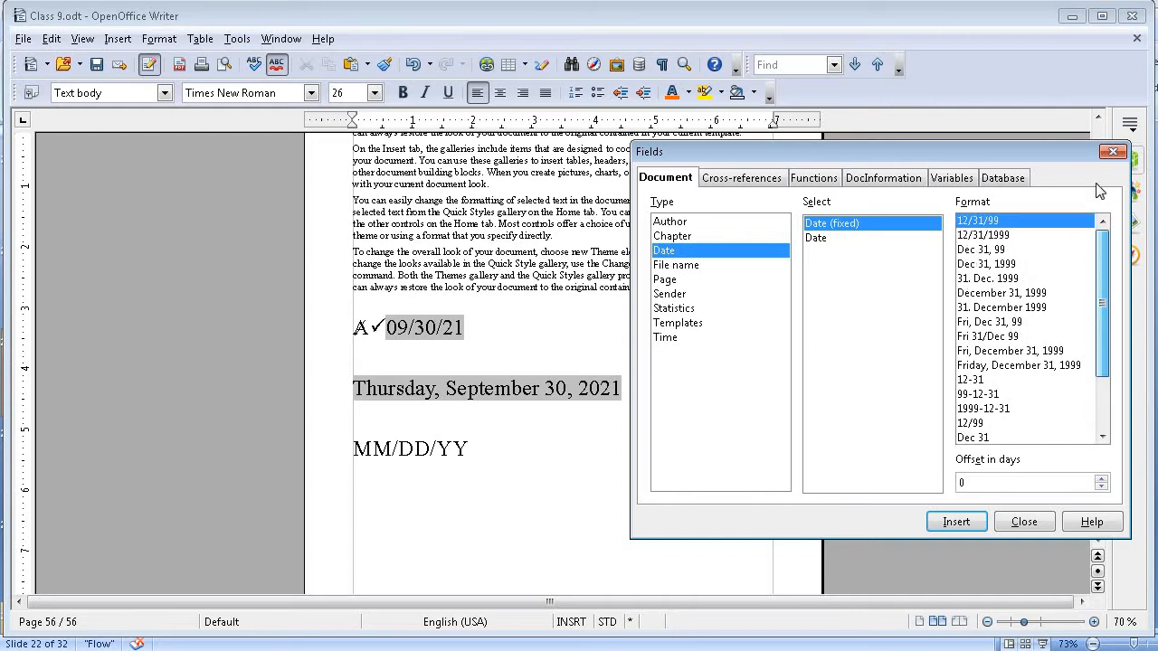
left_click(1025, 522)
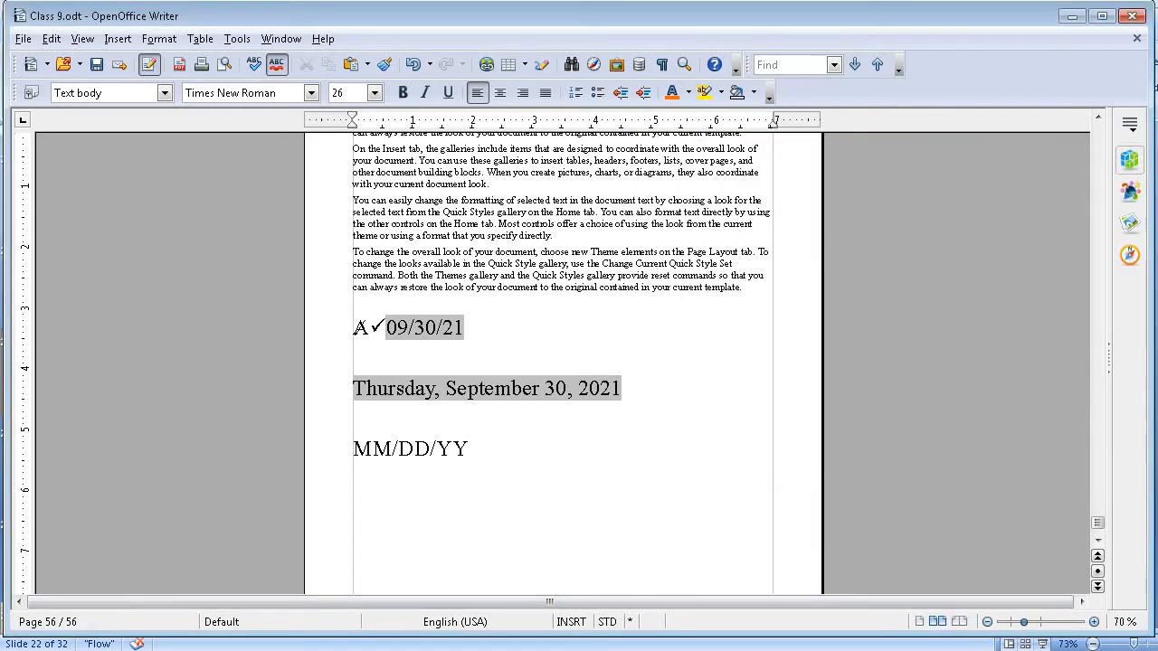
Switch to the PowerPoint presentation, show the Page break slide, and return to Class 9.odt in OpenOffice Writer
left_click(284, 627)
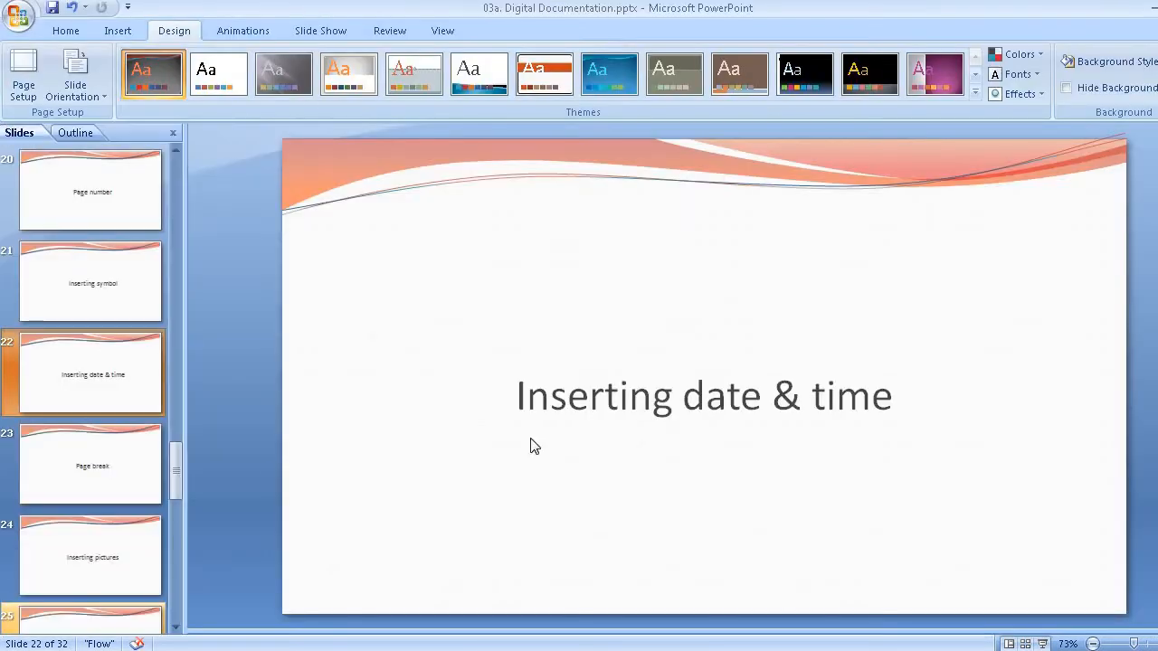
left_click(131, 463)
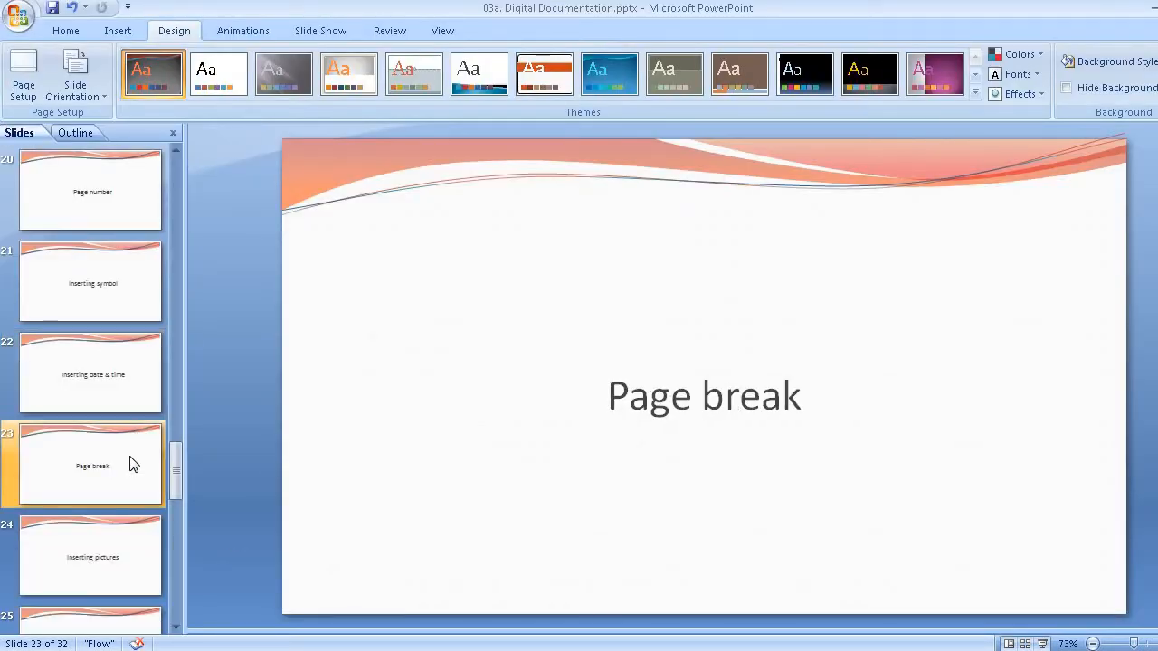
left_click(284, 628)
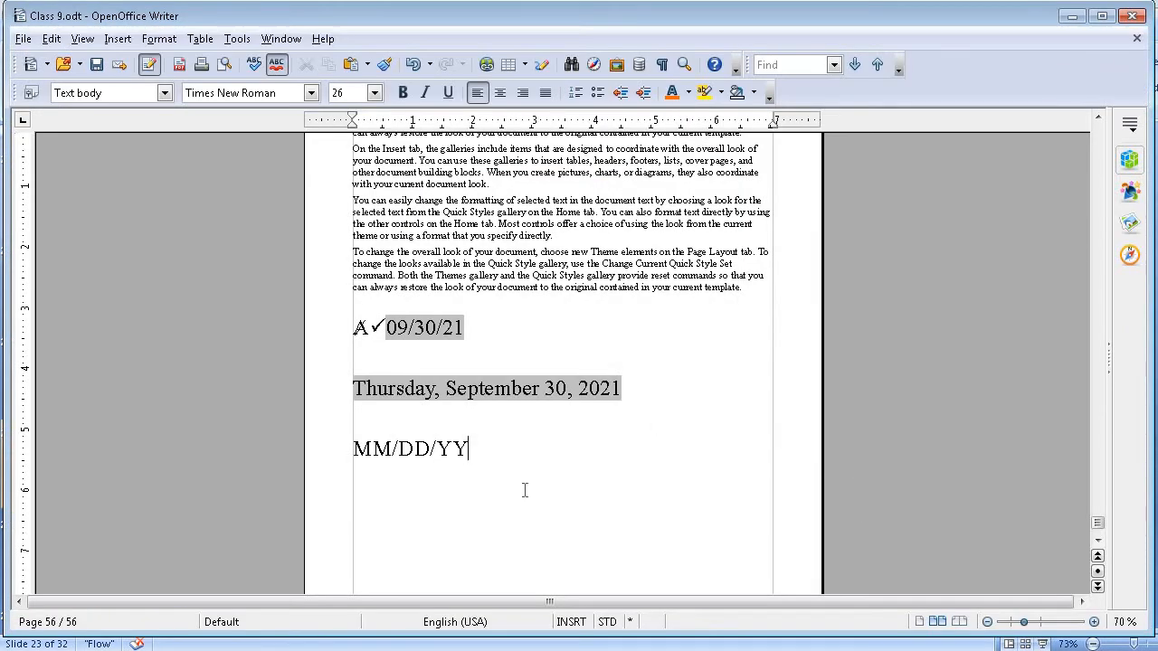
Enter a paragraph of random filler text below the MM/DD/YY line and delete it again
type("gfhgdshfg")
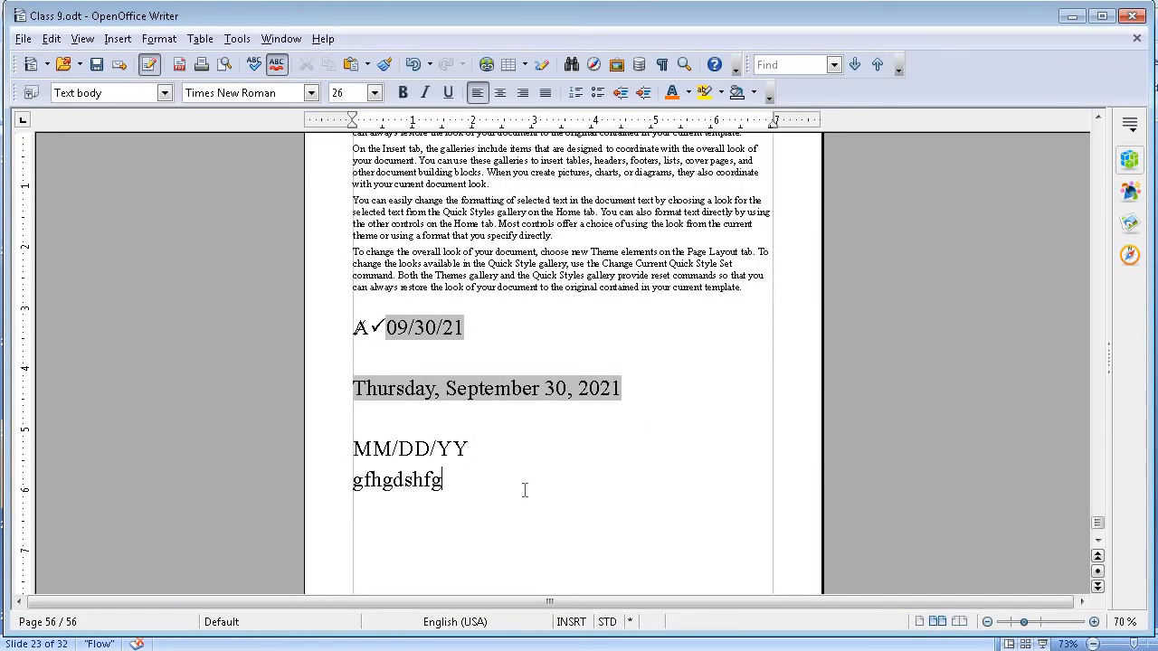
type("dshg gfdg fgdshf hfgd fhdgf hdg")
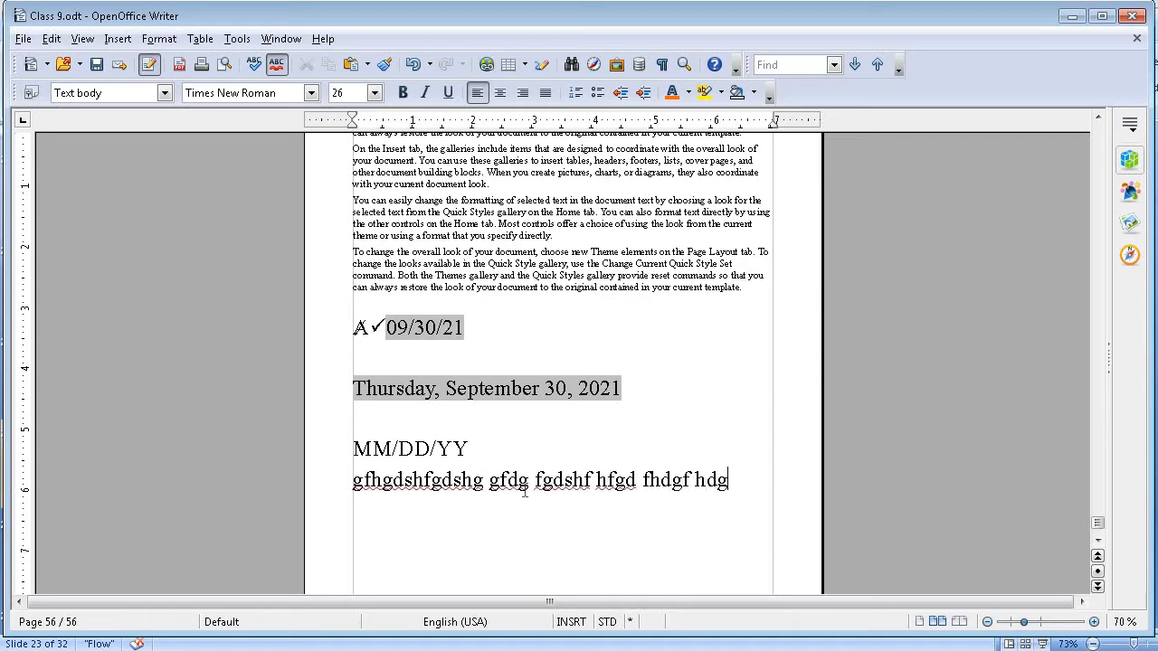
type("fh gdshfgsgfg hsgfhg fh g hfg fghs")
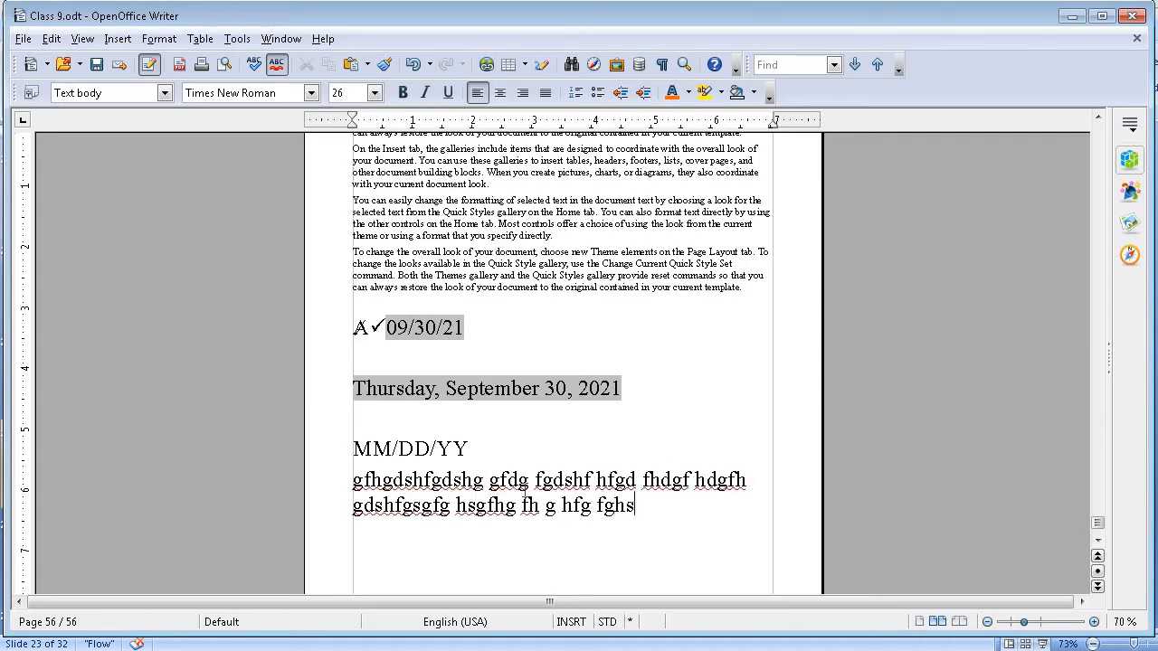
type("f hg gfh gfgh hs shfgy")
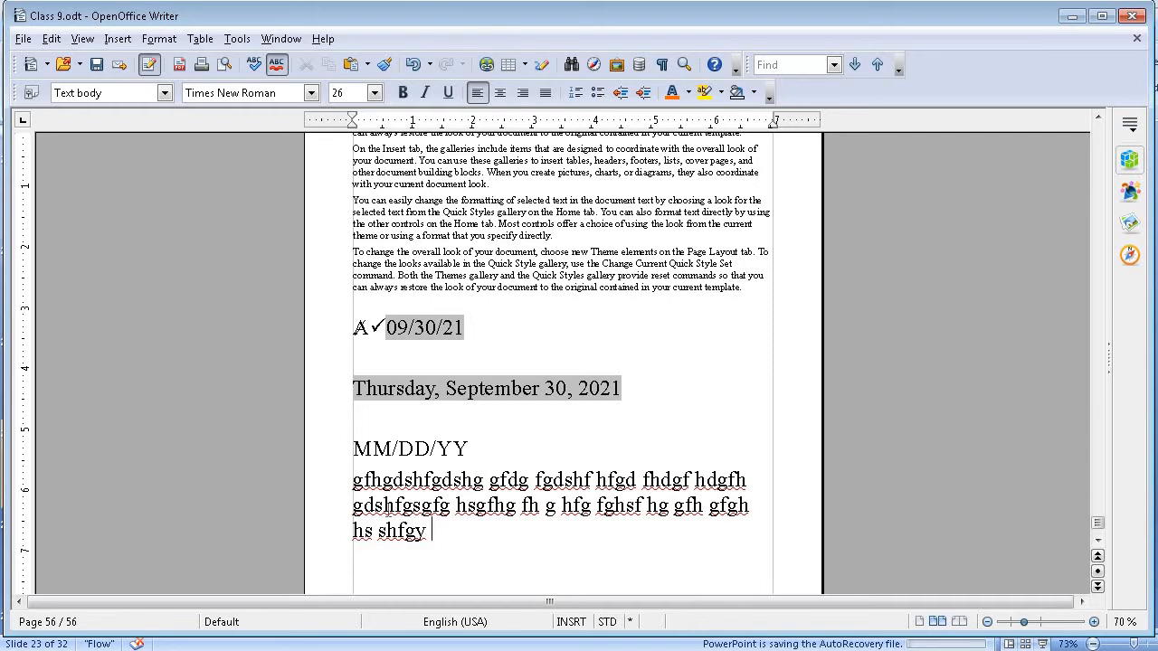
left_click_drag(433, 530, 362, 481)
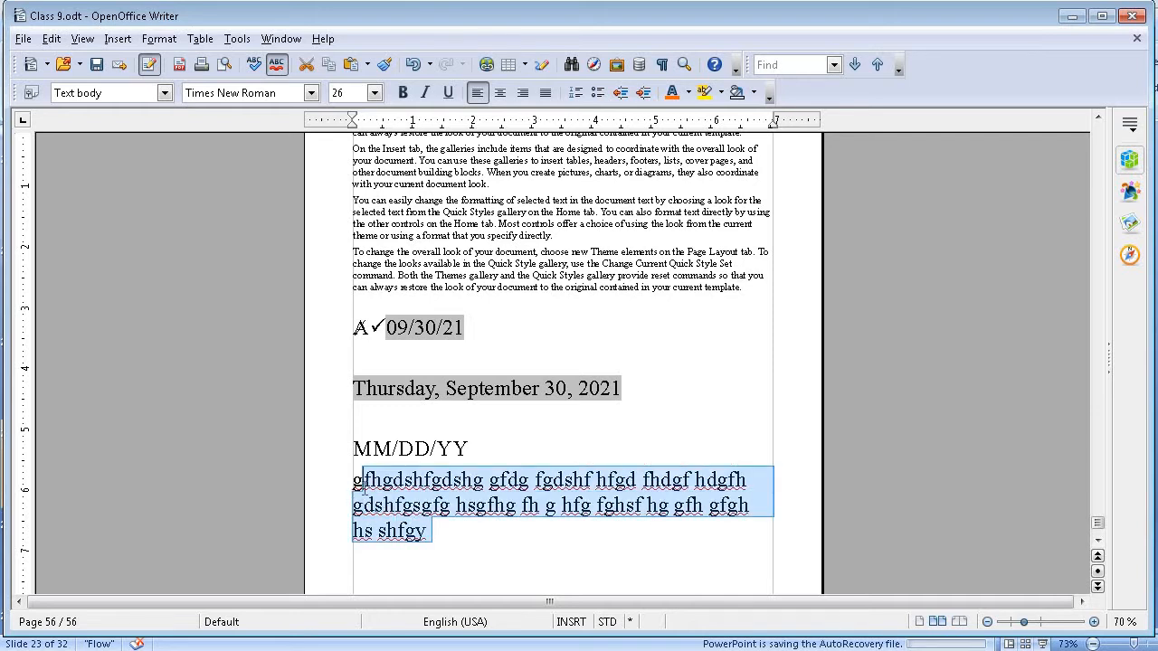
key("BackSpace")
key("BackSpace")
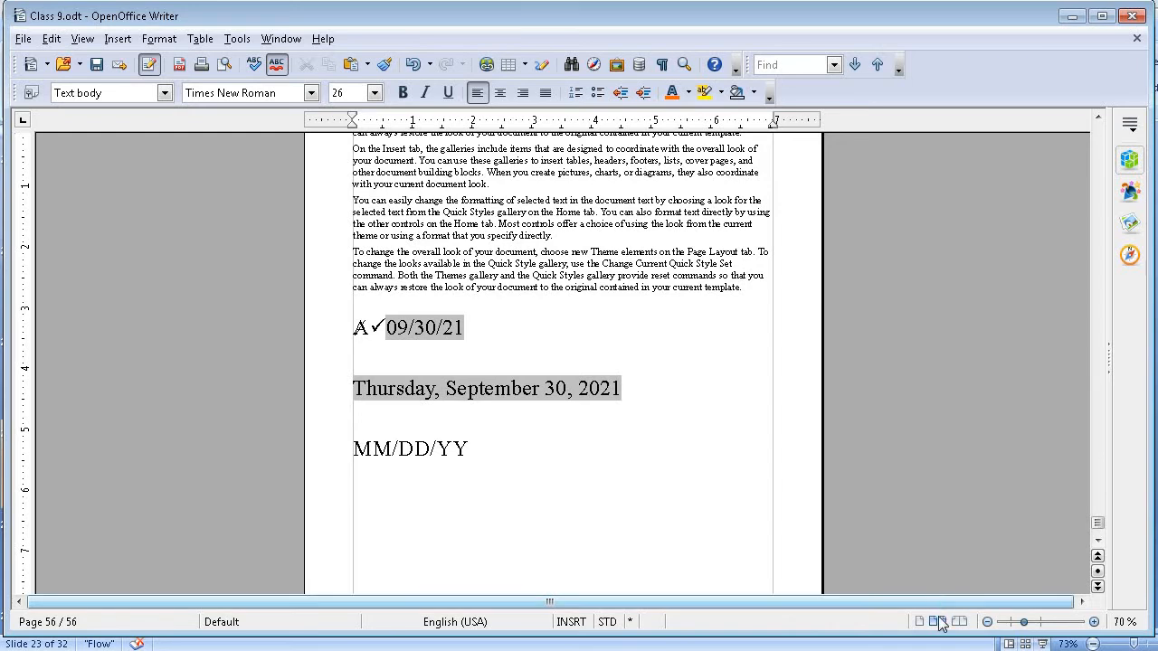
Zoom out to 55% and insert a page break before the line with the special characters and short date
left_click(936, 622)
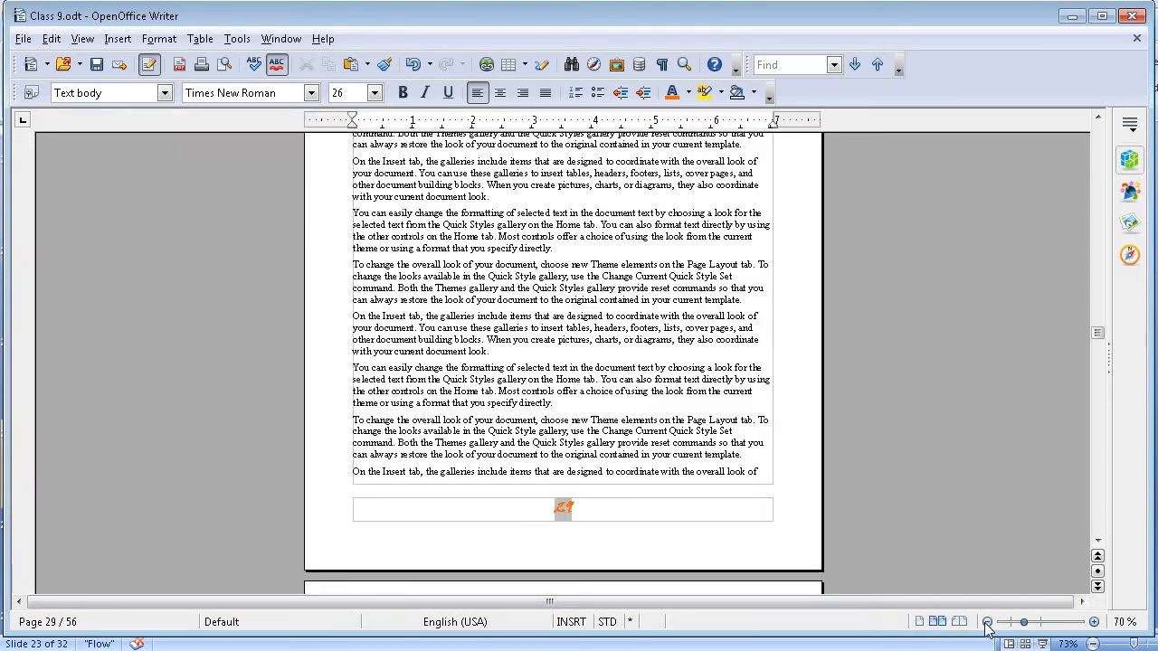
left_click(986, 622)
left_click(987, 622)
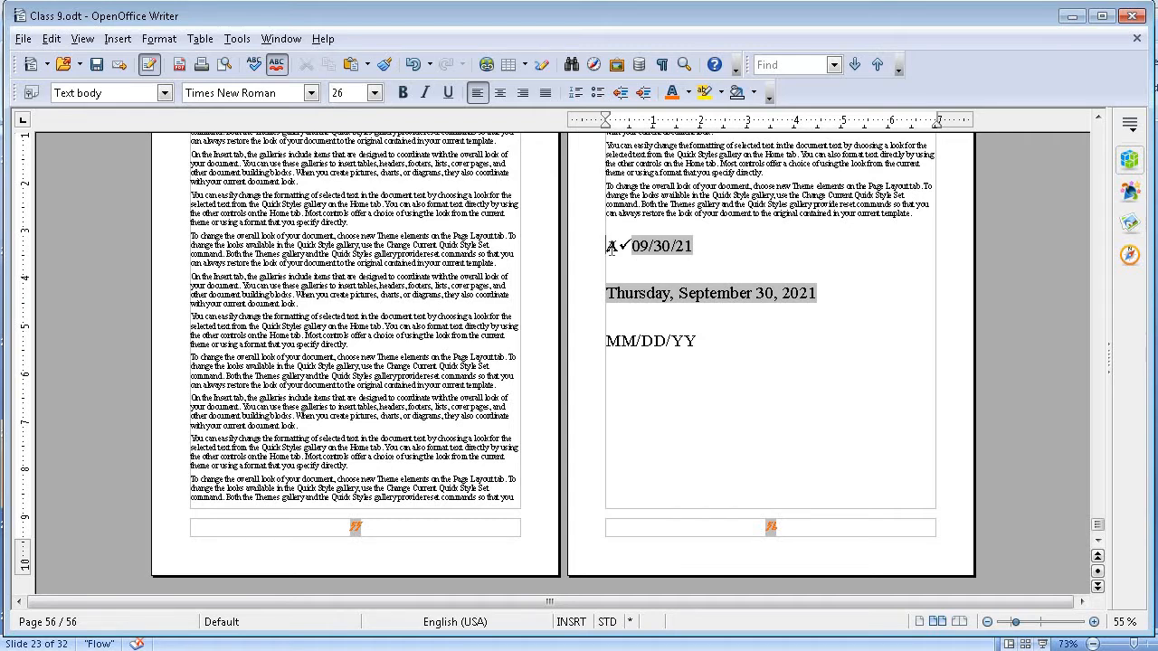
left_click(118, 40)
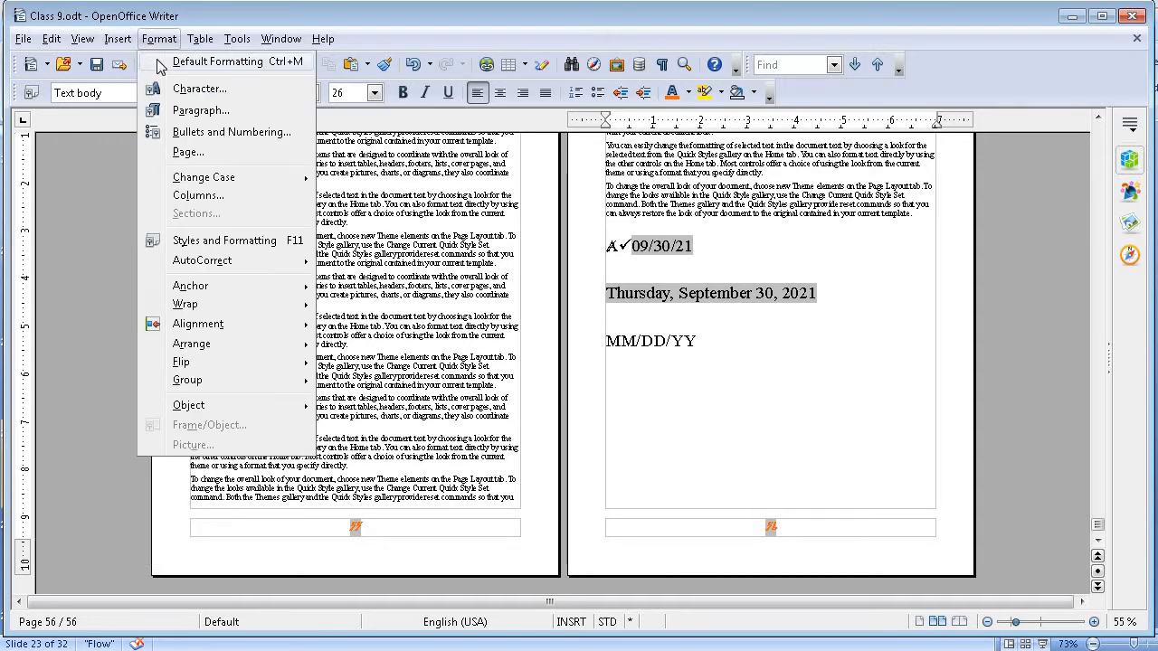
left_click(127, 63)
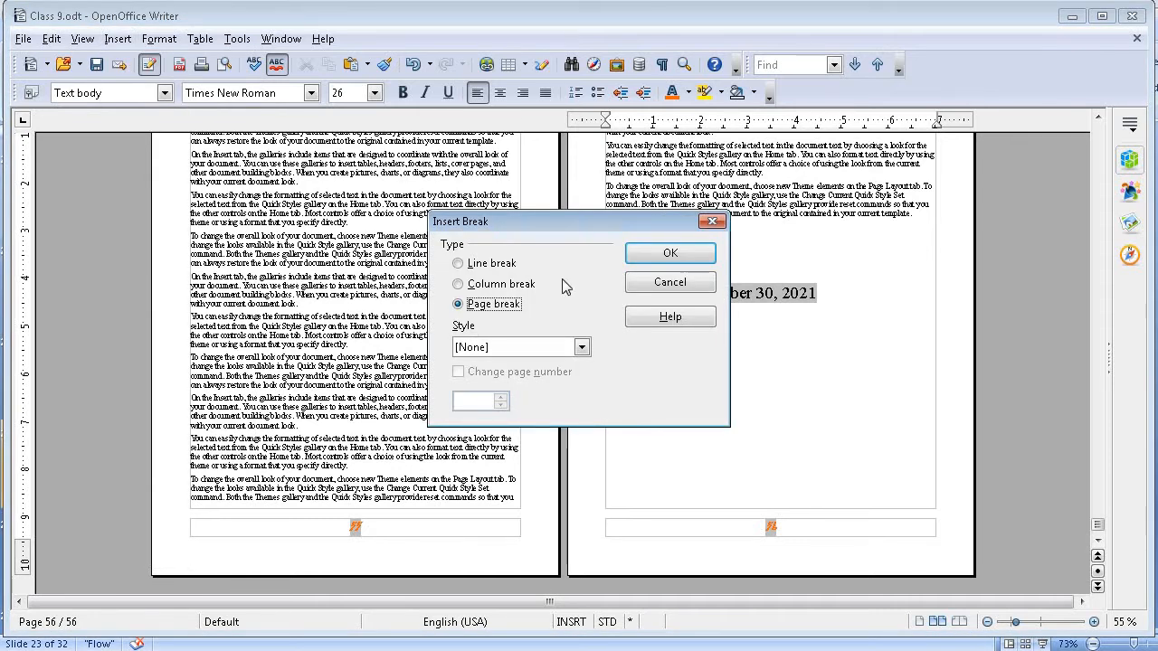
left_click(671, 253)
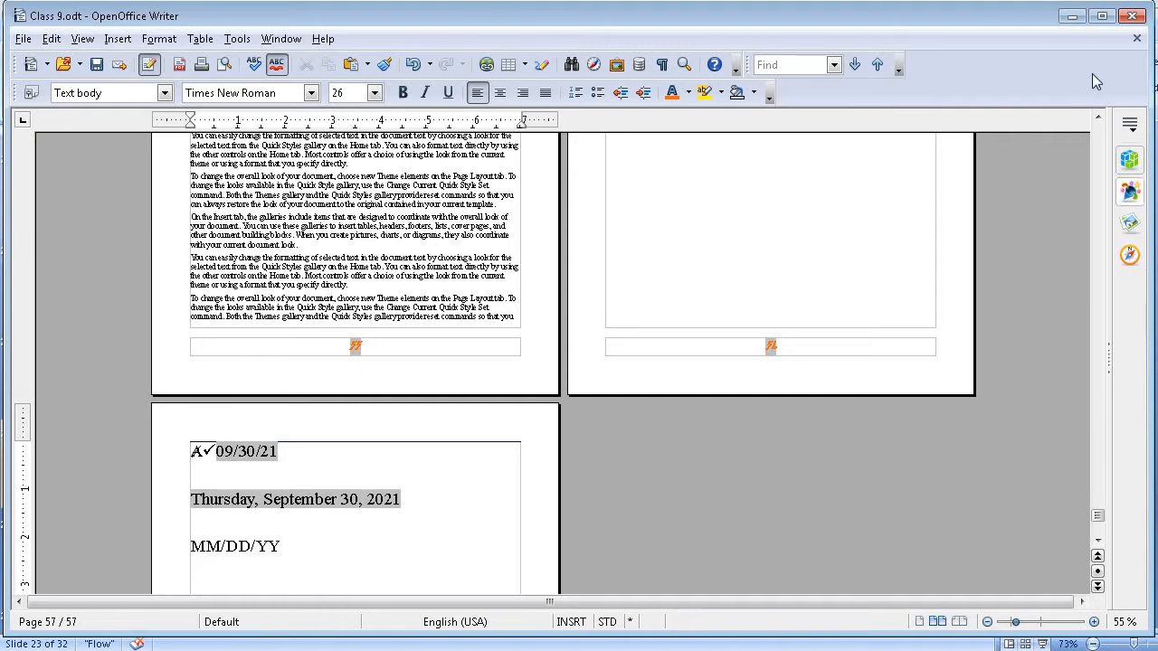
Check the pages around the new break and insert another page break before the long date field
left_click(1100, 117)
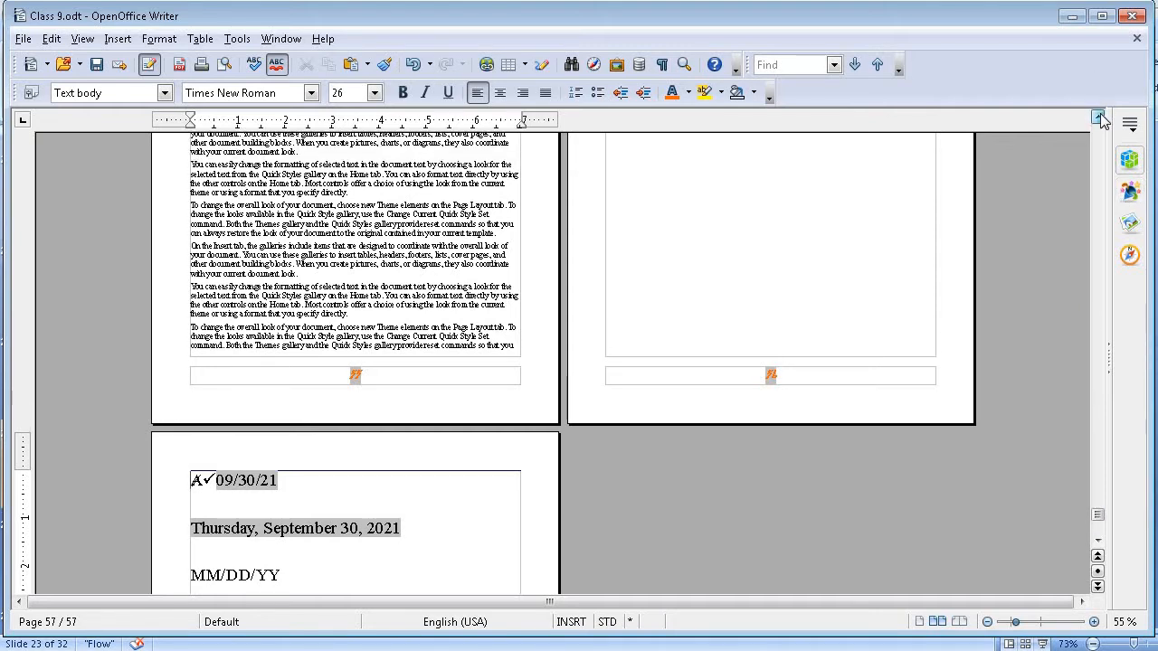
left_click_drag(1100, 116, 1099, 117)
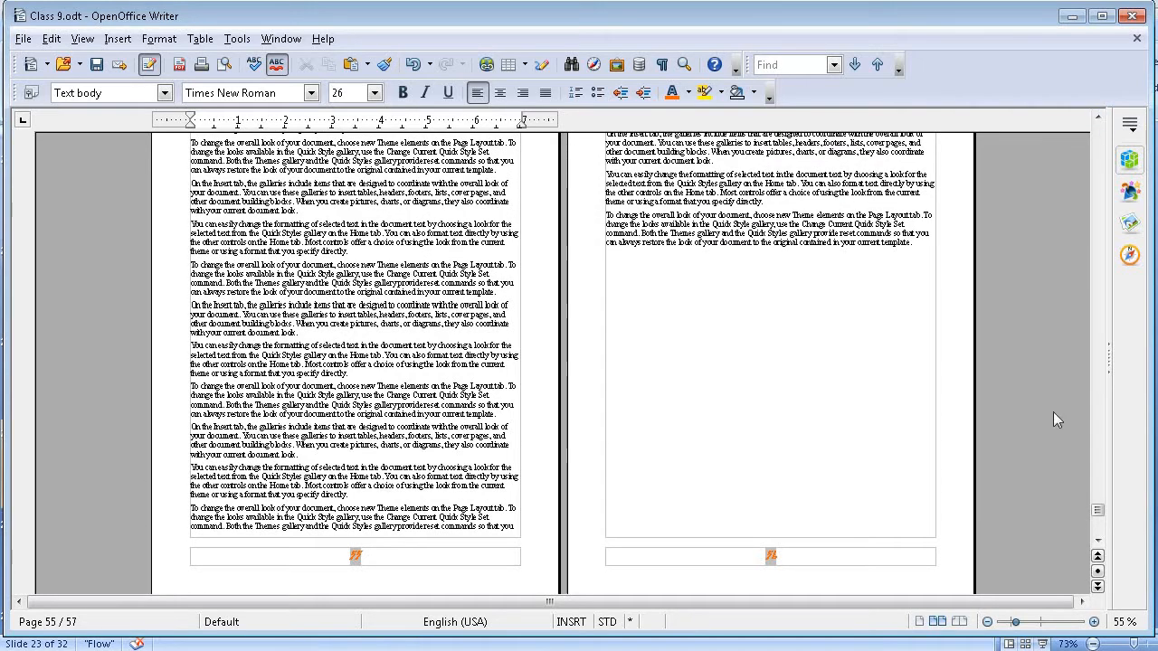
left_click_drag(1097, 512, 1097, 519)
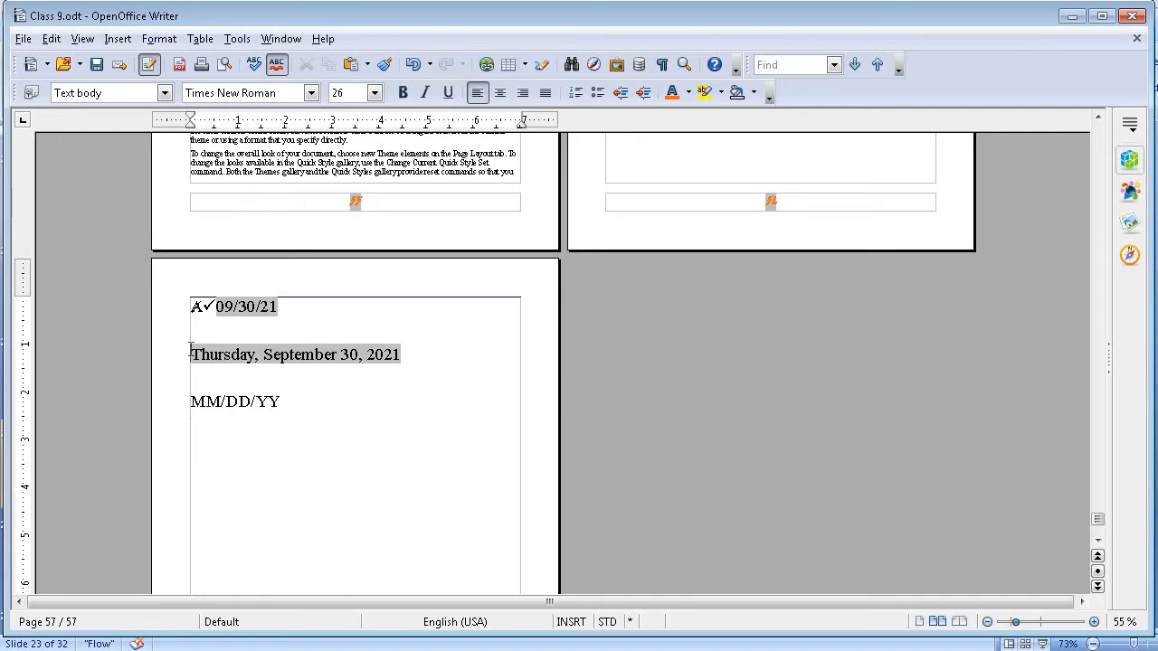
left_click(118, 40)
left_click(136, 60)
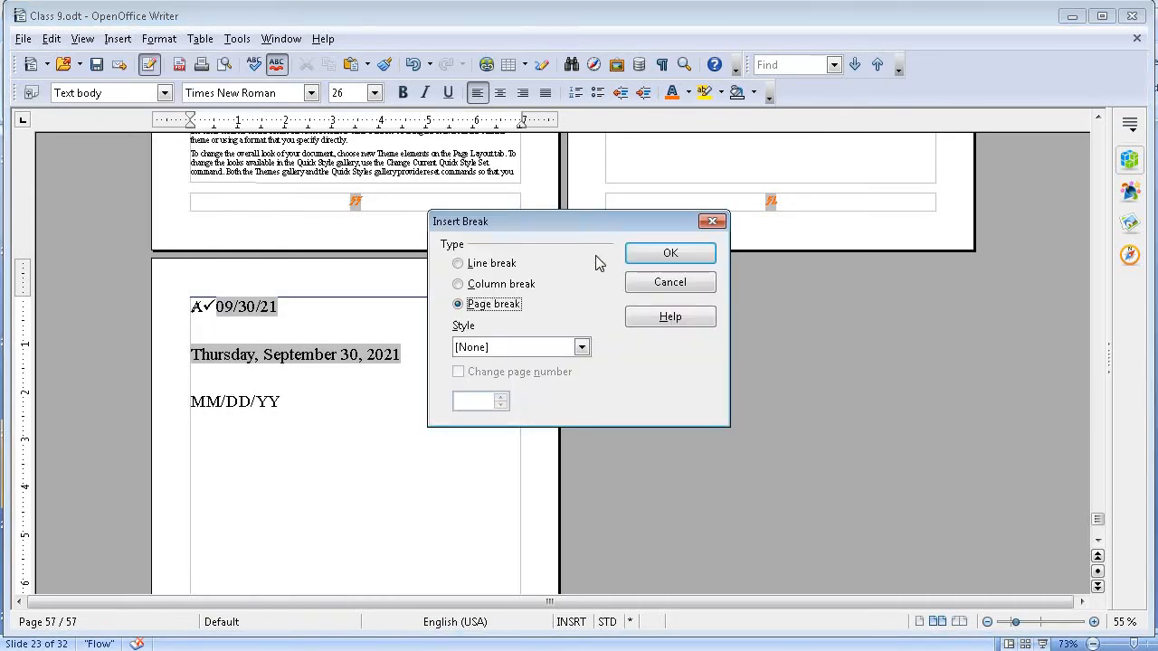
left_click(646, 262)
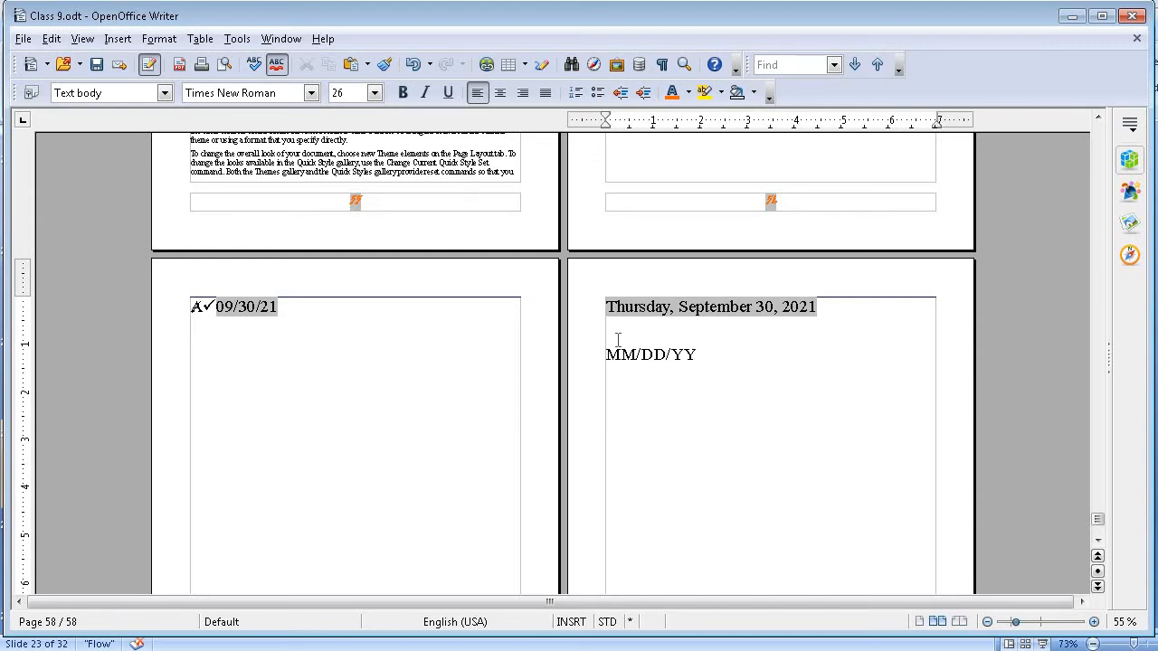
Try pushing the MM/DD/YY line down with blank paragraphs and remove them again
key("Return")
key("Return")
key("Return")
key("Return")
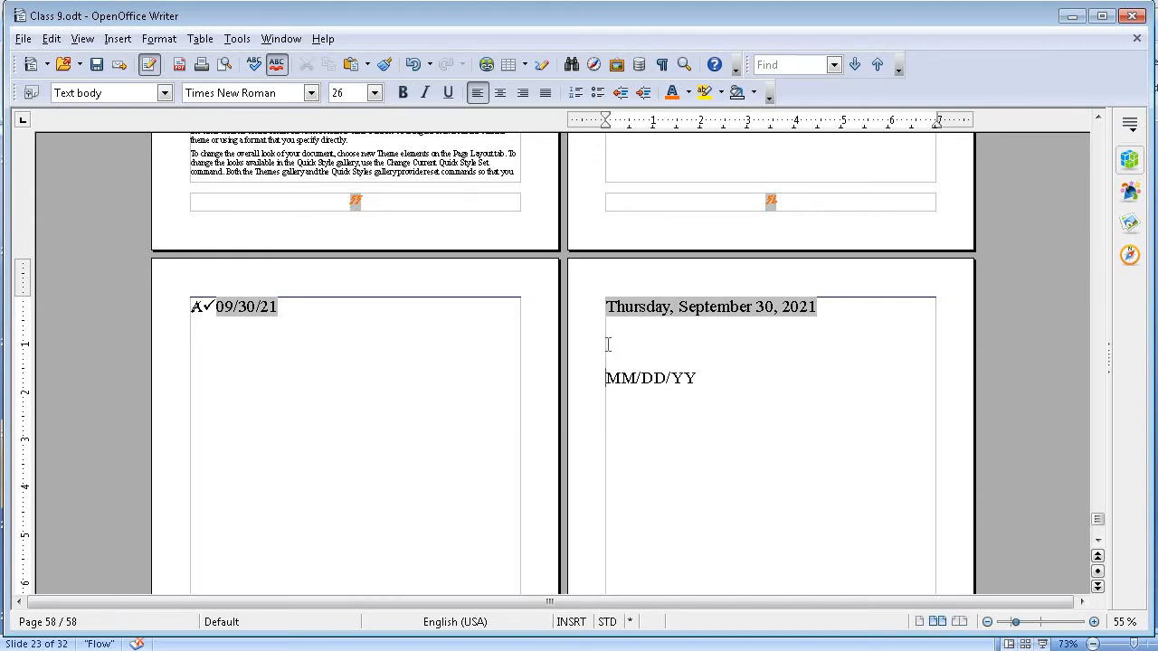
key("BackSpace")
key("BackSpace")
key("BackSpace")
key("BackSpace")
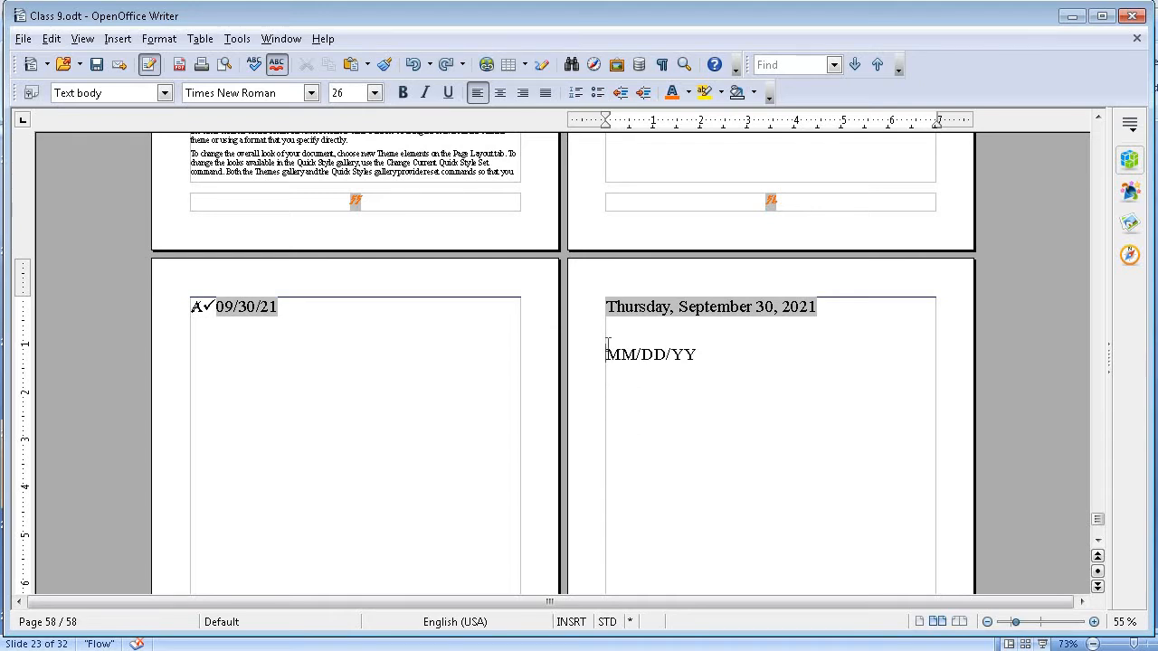
Insert a page break before the MM/DD/YY line and zoom out to 35% to show the separated pages
left_click(123, 40)
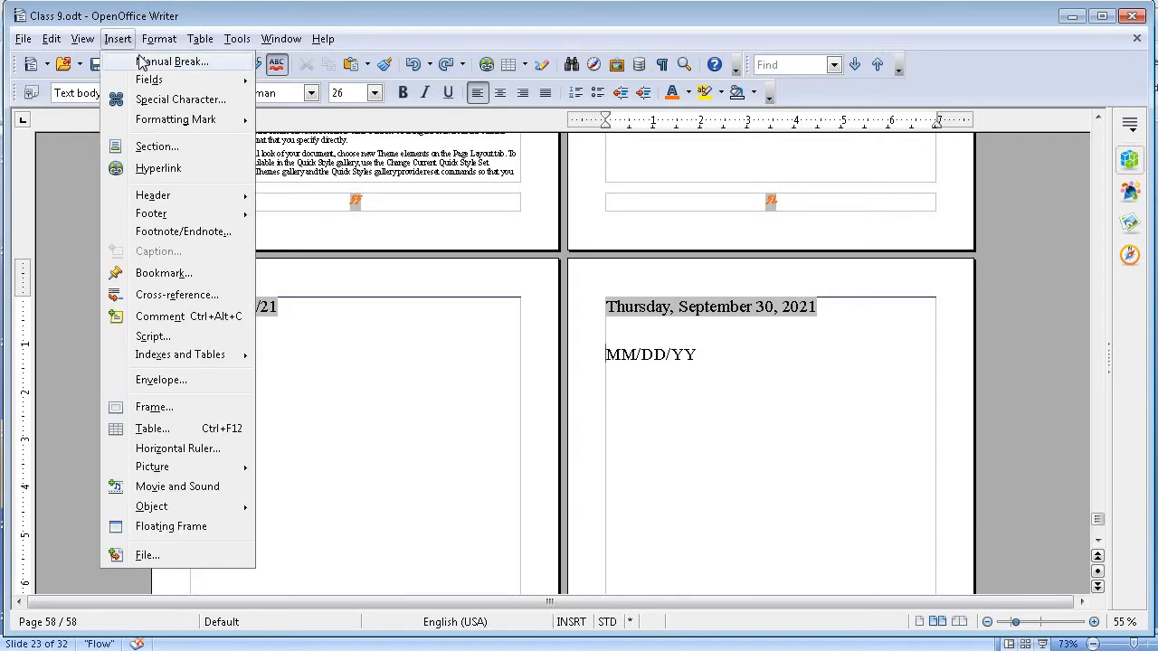
left_click(140, 62)
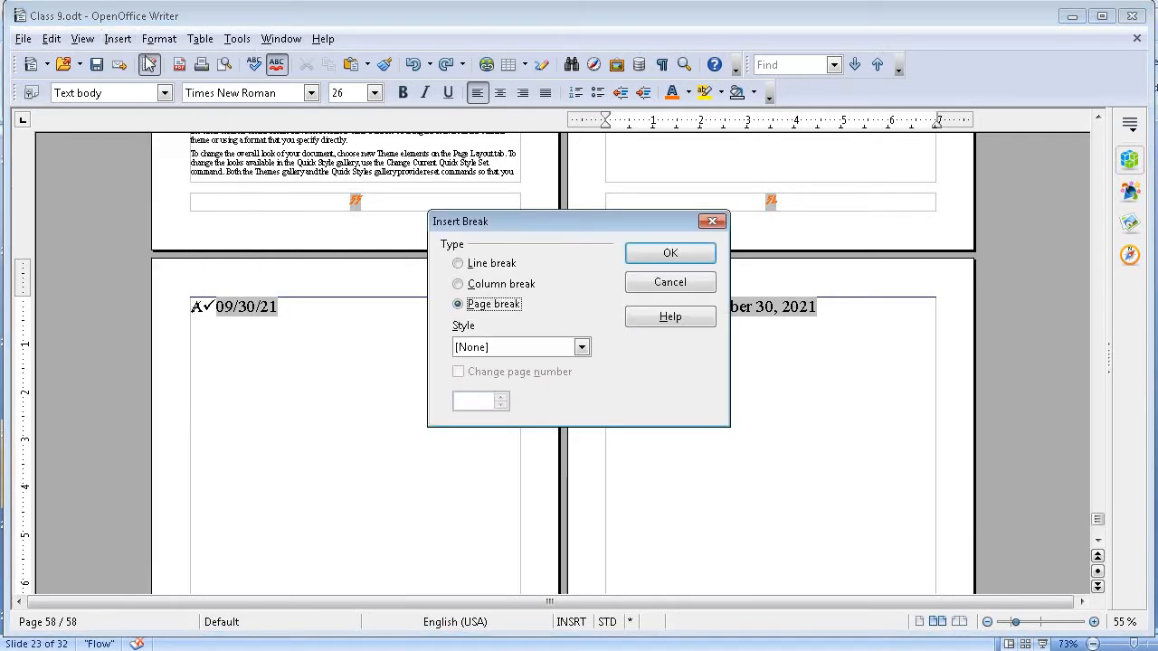
left_click(674, 253)
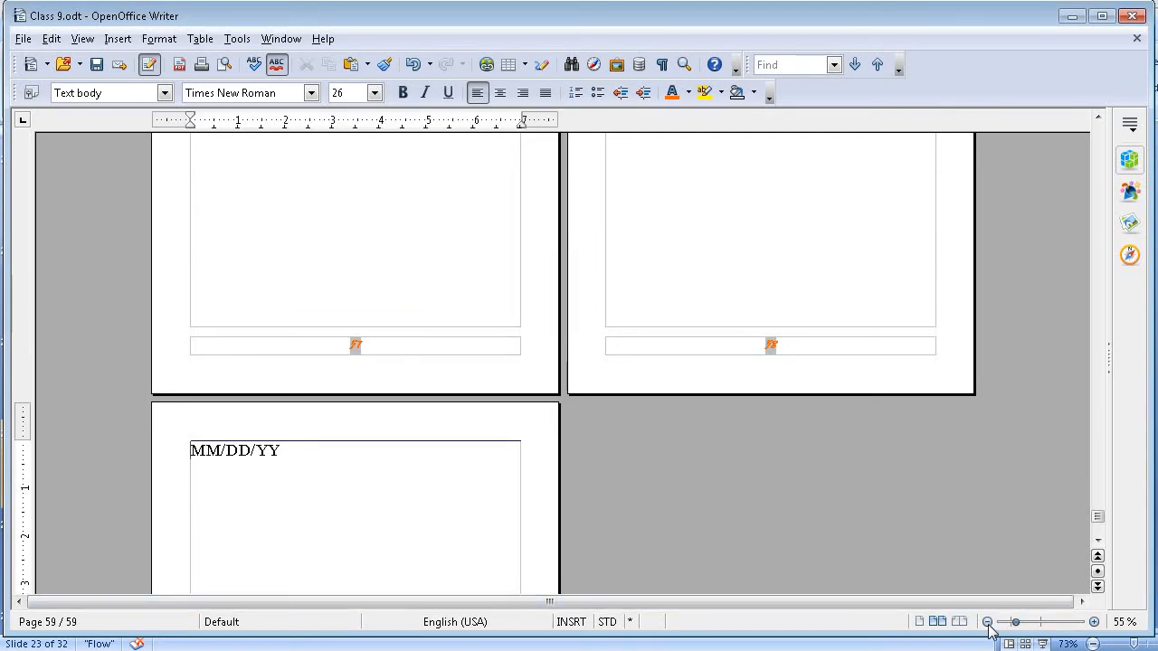
left_click(987, 621)
left_click(987, 622)
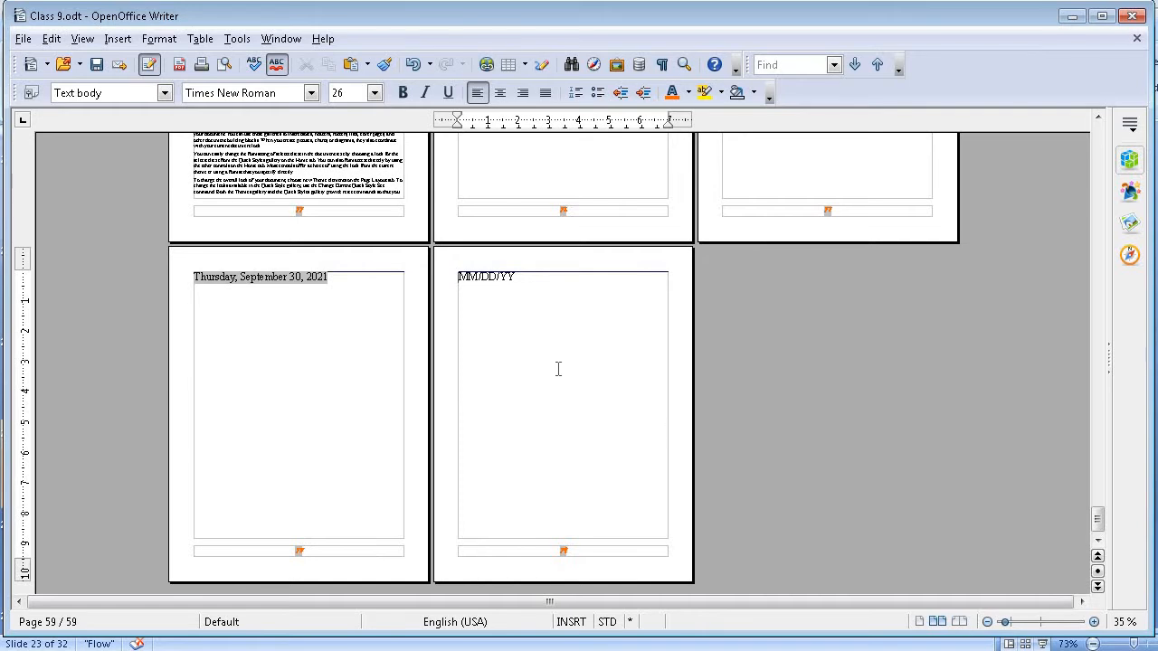
Switch to the PowerPoint presentation and show the Inserting pictures slide
left_click(367, 650)
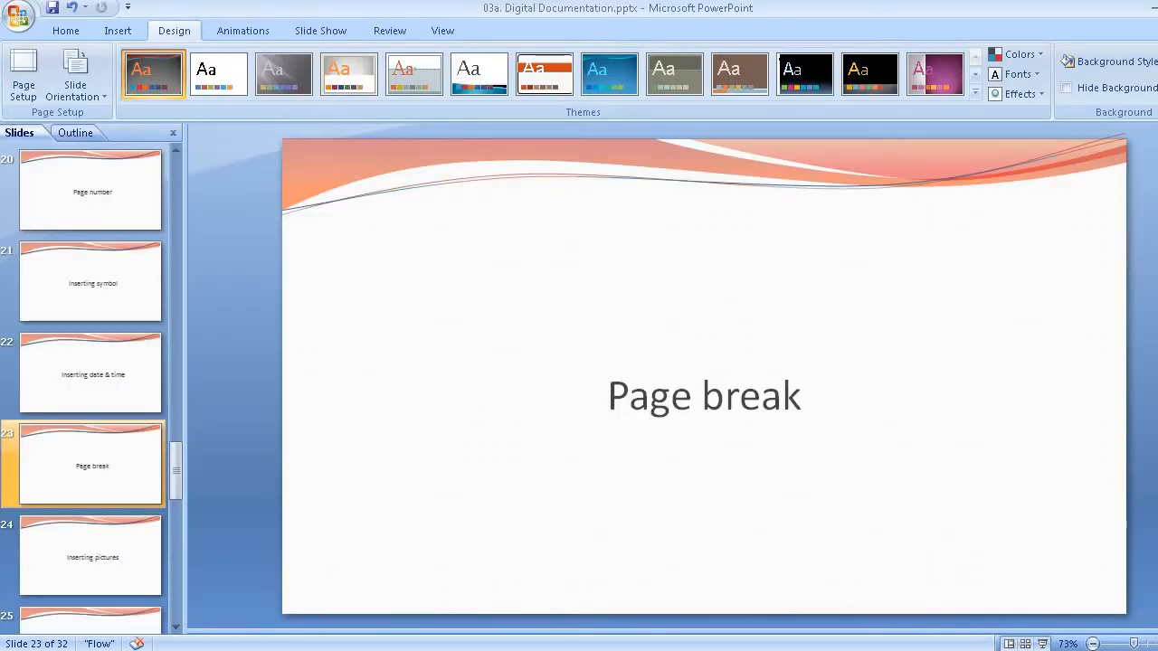
left_click(119, 555)
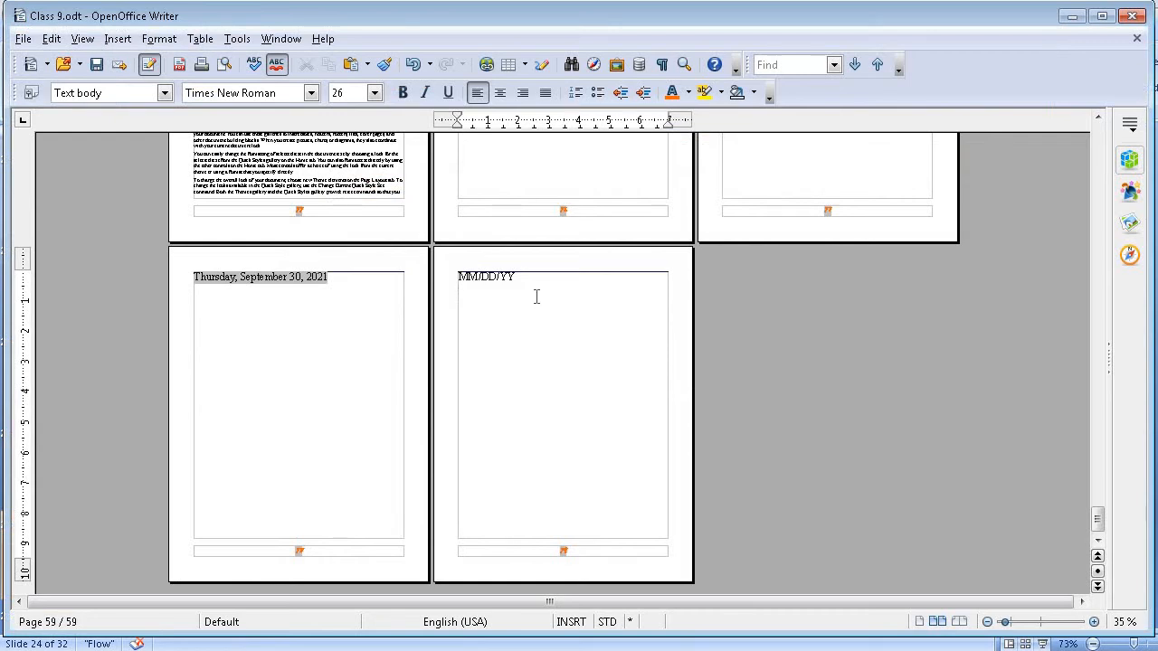
Return to Class 9.odt in Writer and insert Tulips.jpg from the Sample Pictures folder below the MM/DD/YY line
left_click(116, 41)
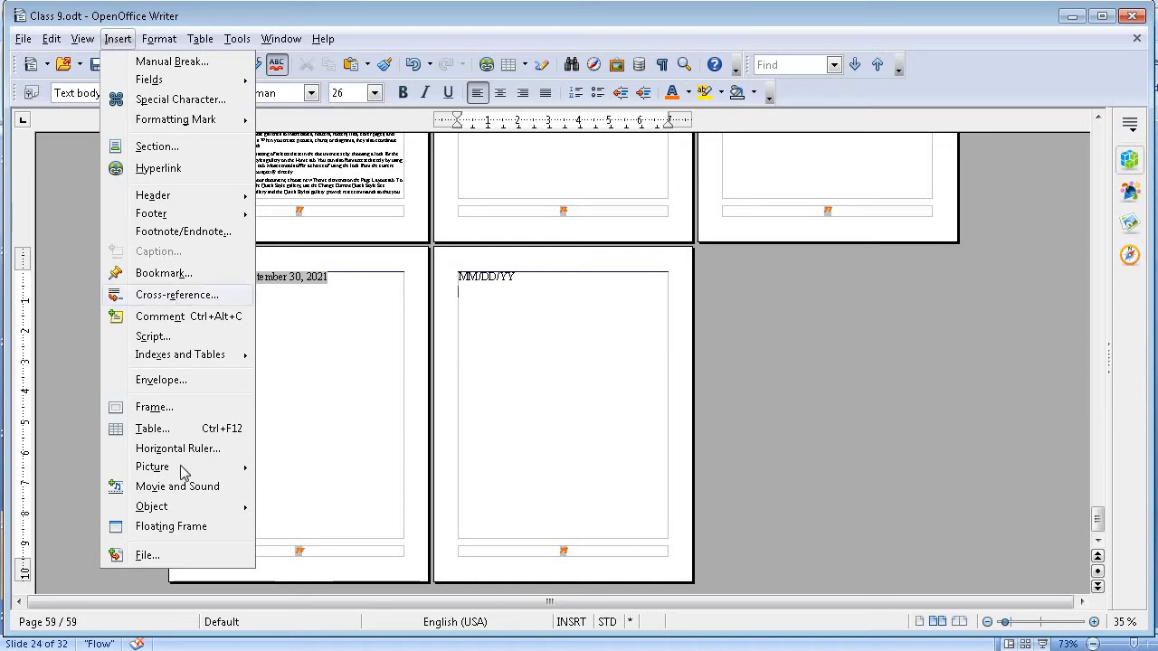
mouse_move(206, 469)
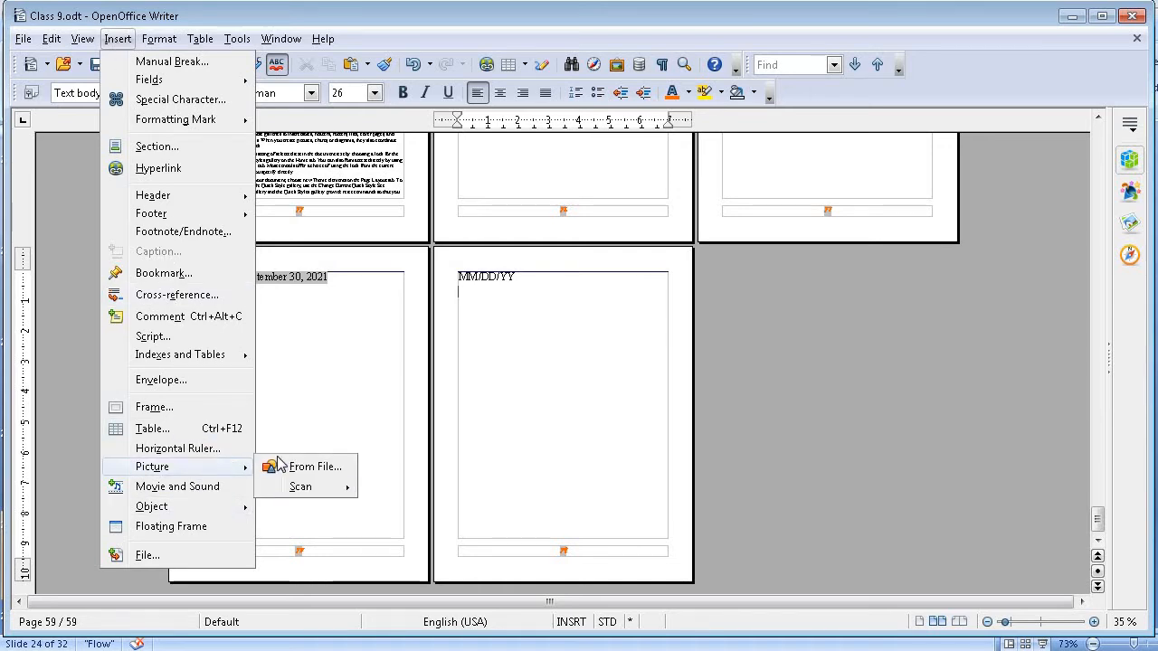
mouse_move(316, 489)
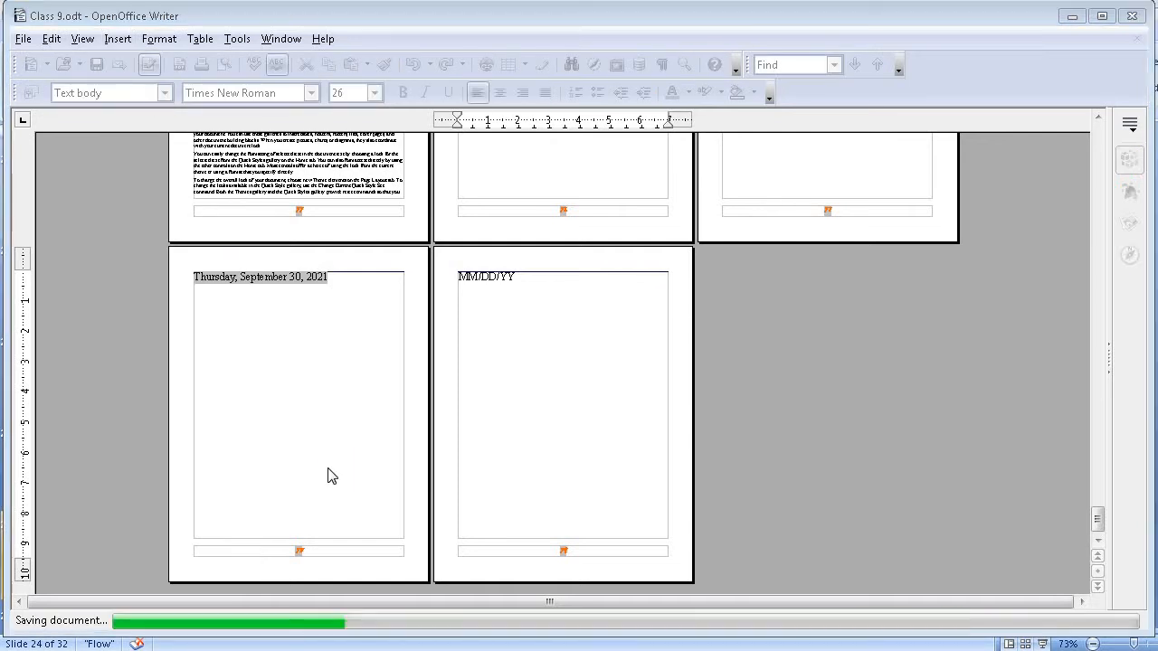
left_click(80, 199)
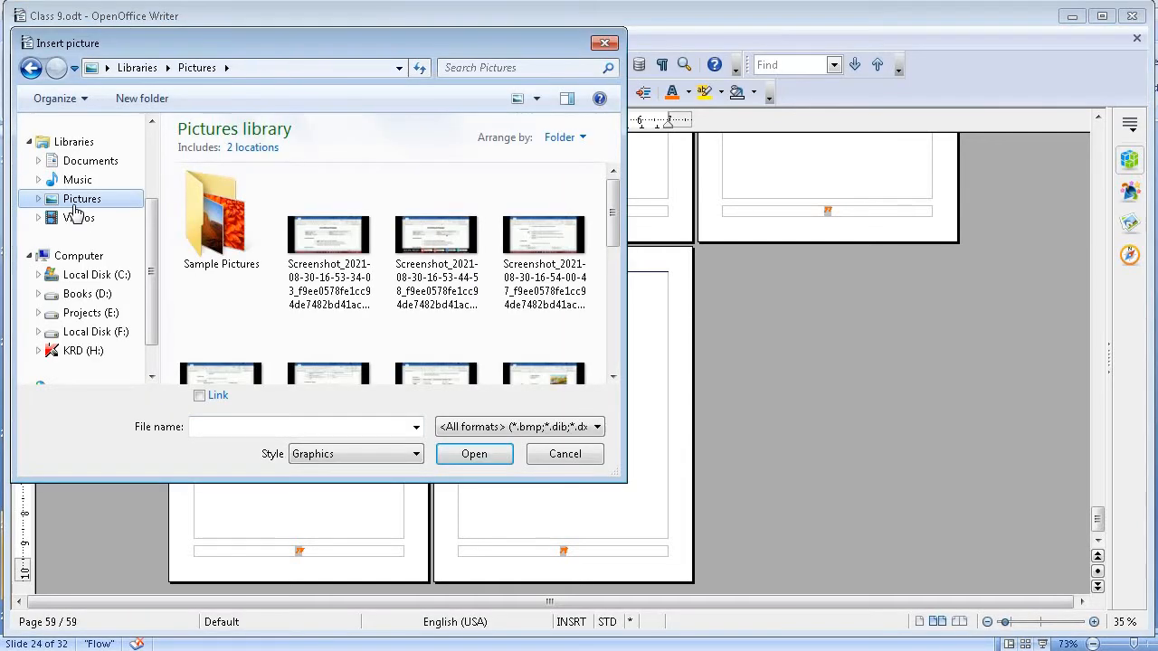
double_click(230, 221)
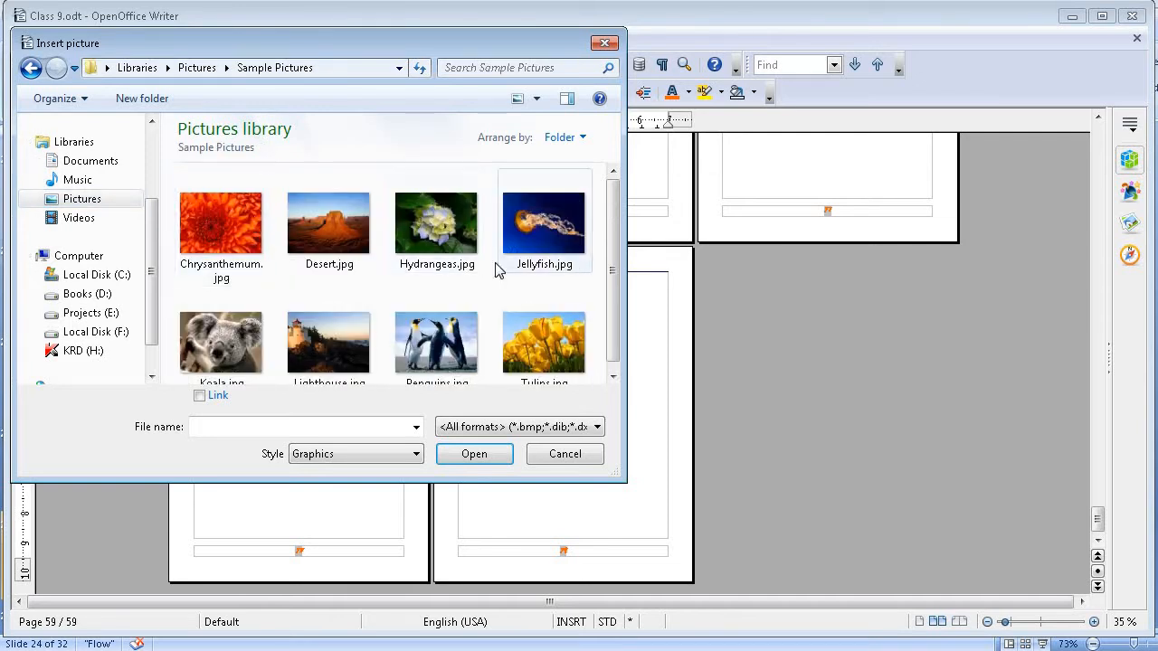
left_click(550, 339)
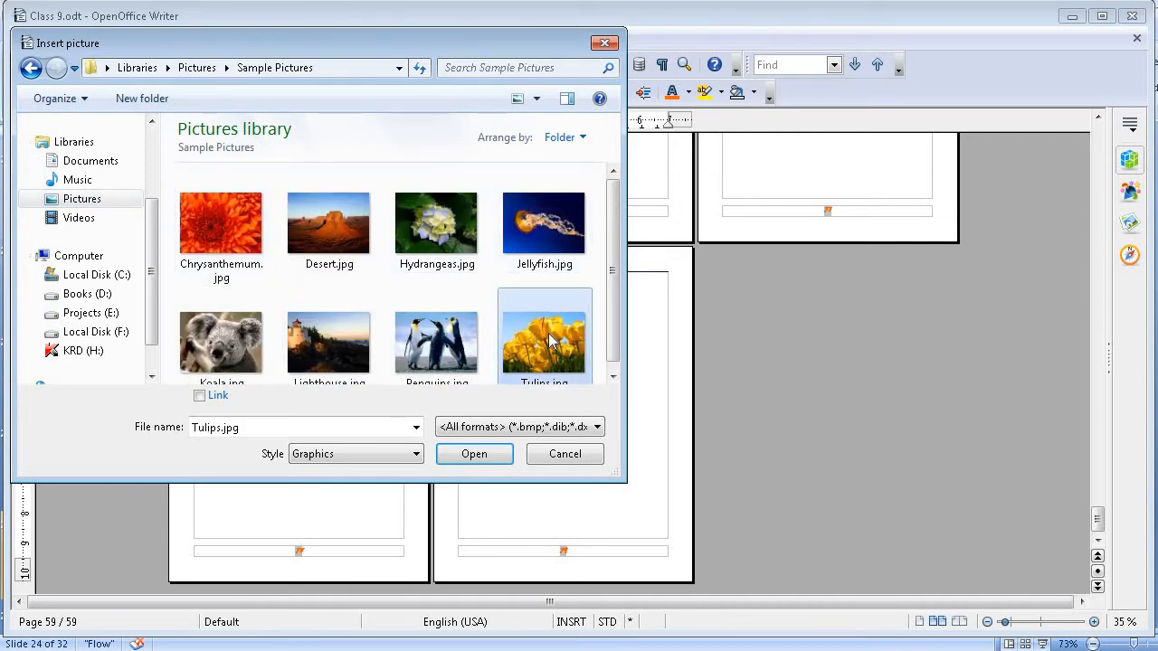
left_click(474, 454)
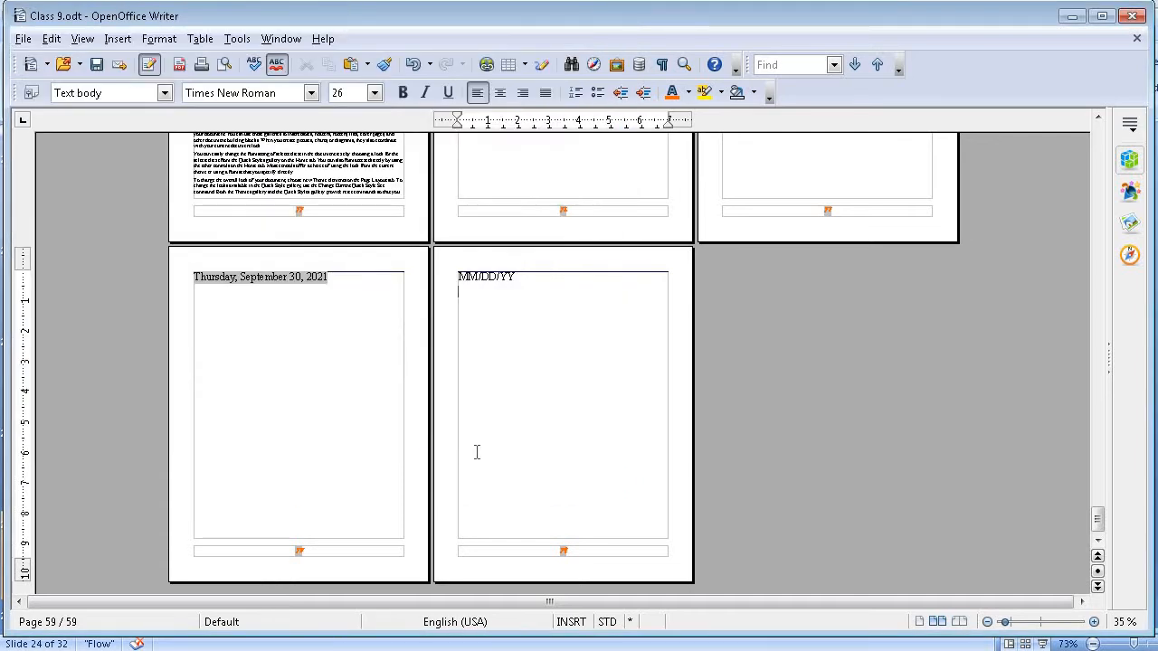
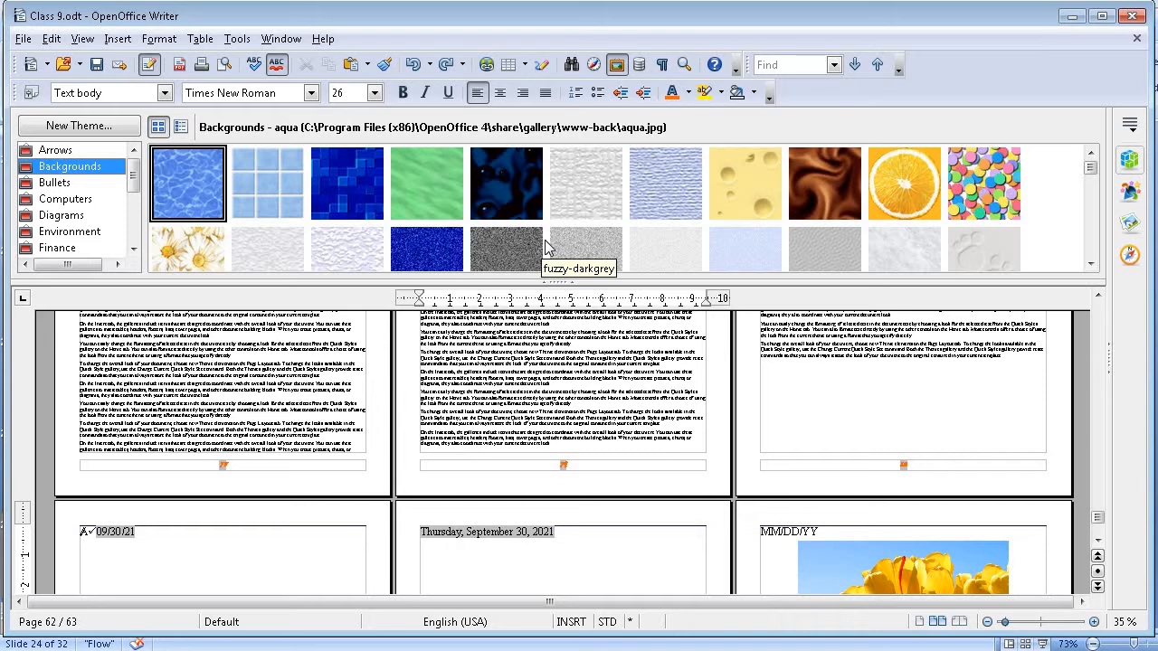
Preview the citrus background in the gallery, place the cursor below the 09/30/21 date on page 61, and return to the thumbnails
left_click(899, 192)
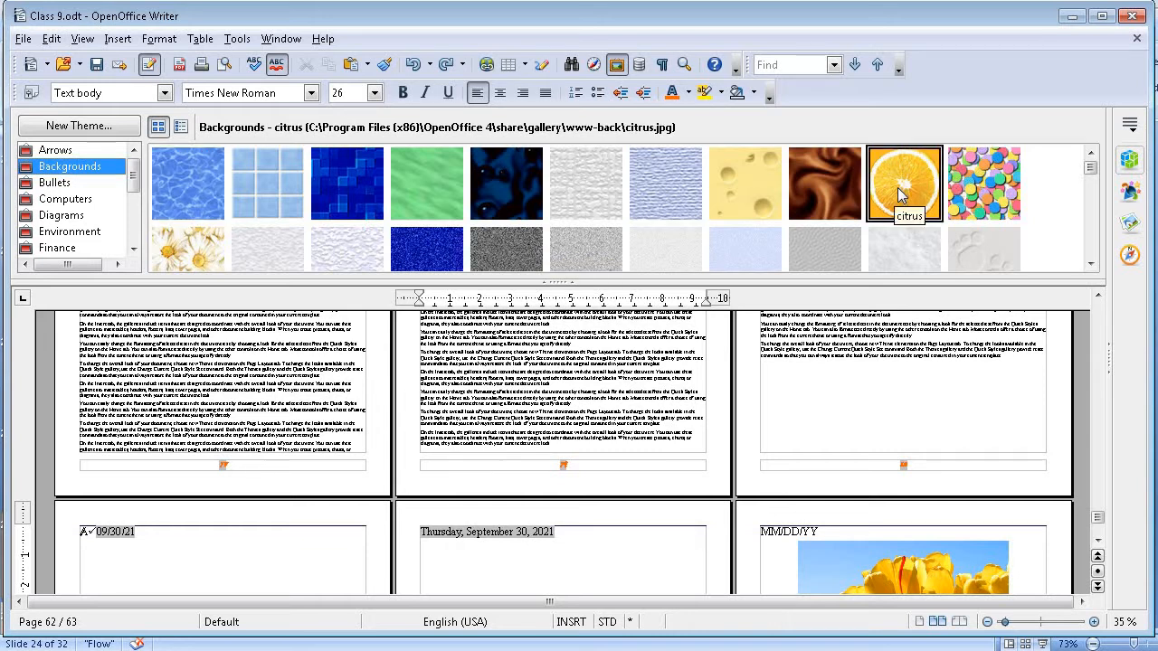
double_click(905, 176)
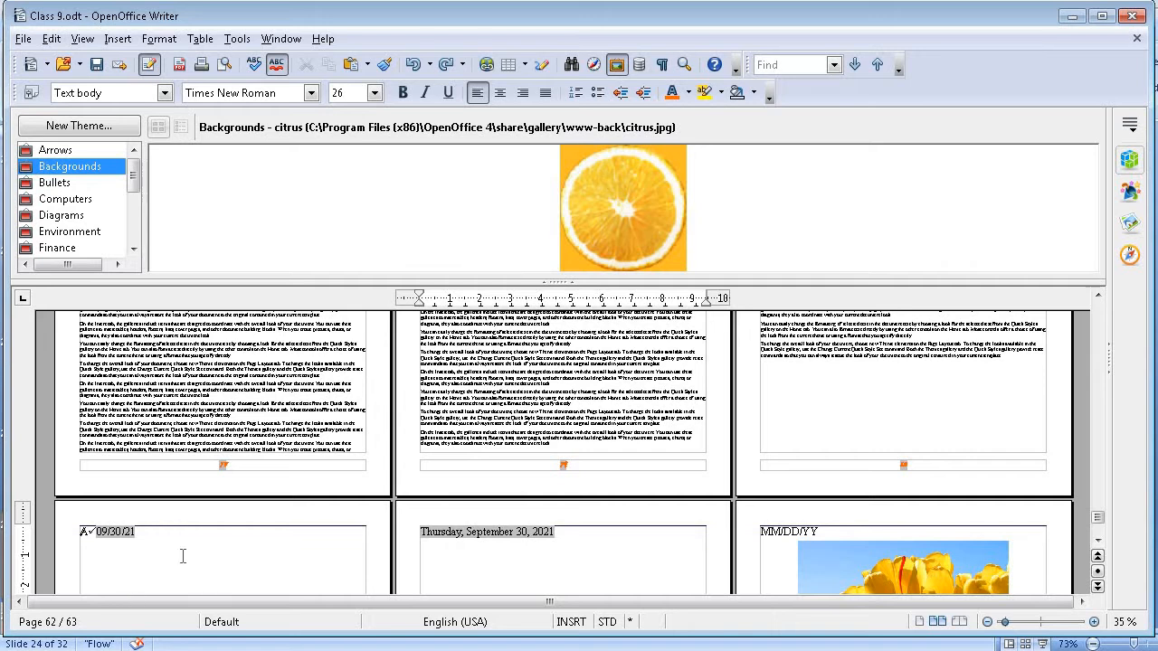
left_click(248, 452)
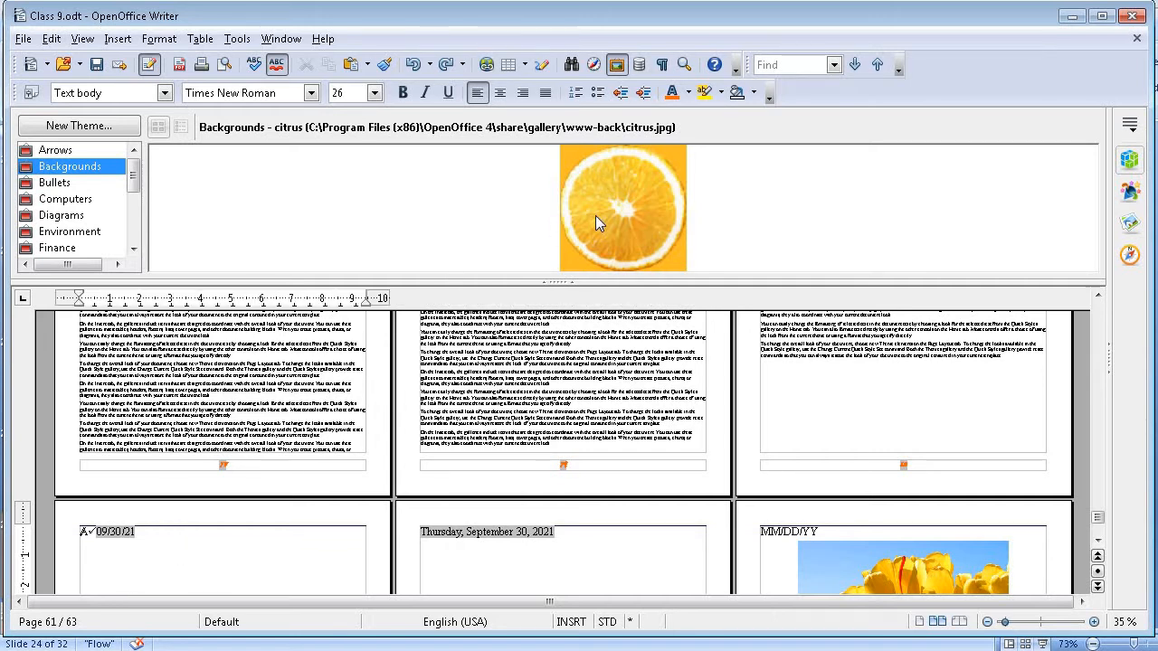
double_click(595, 216)
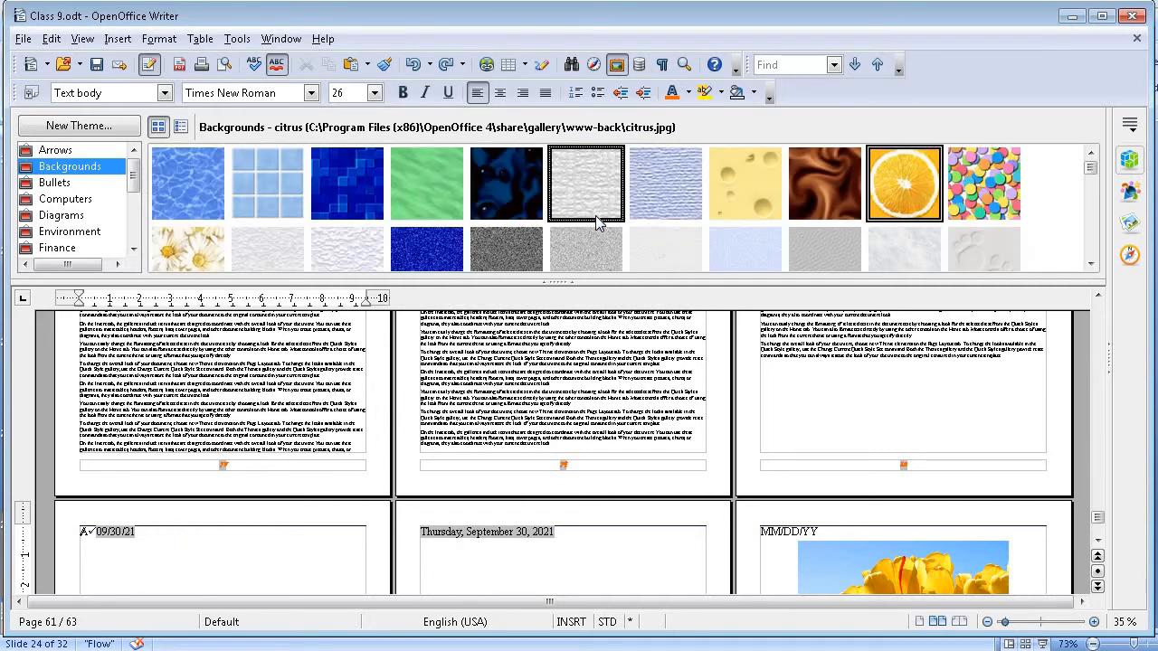
Try the citrus gallery image as the page background and undo it
right_click(901, 171)
mouse_move(941, 184)
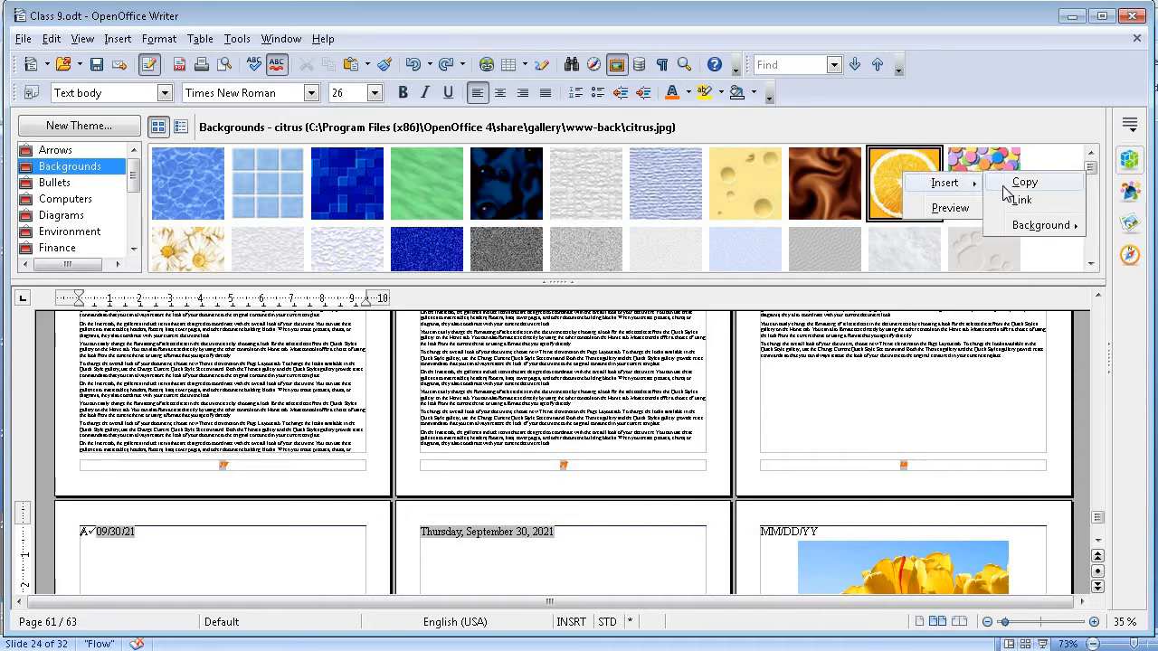
mouse_move(1029, 234)
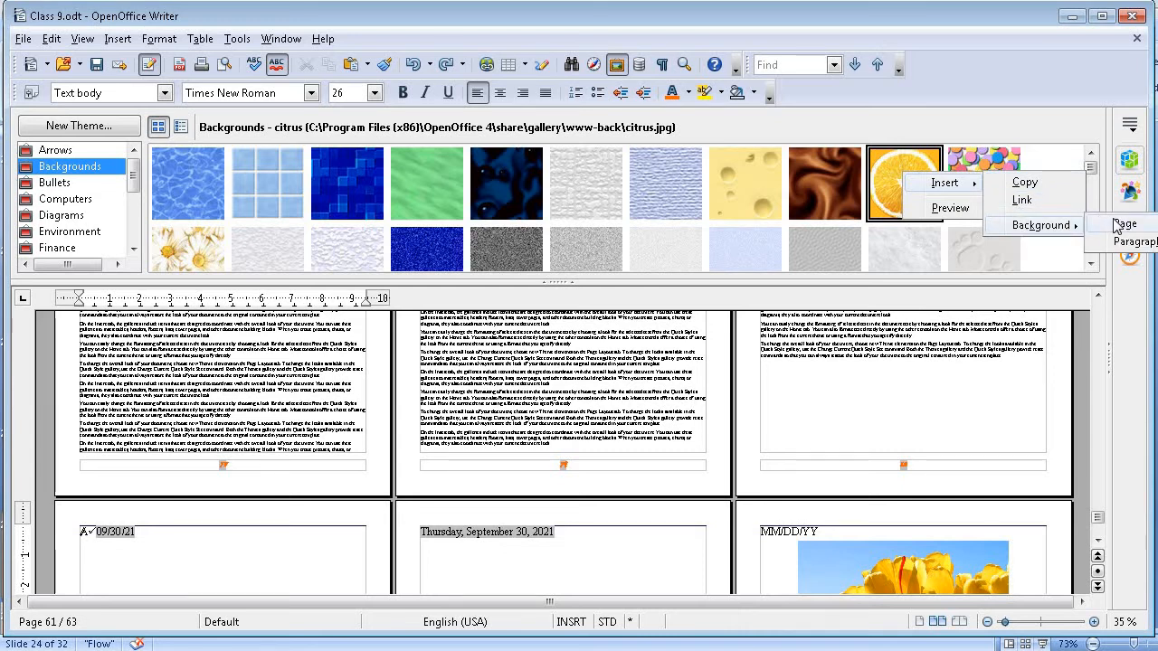
left_click(1114, 226)
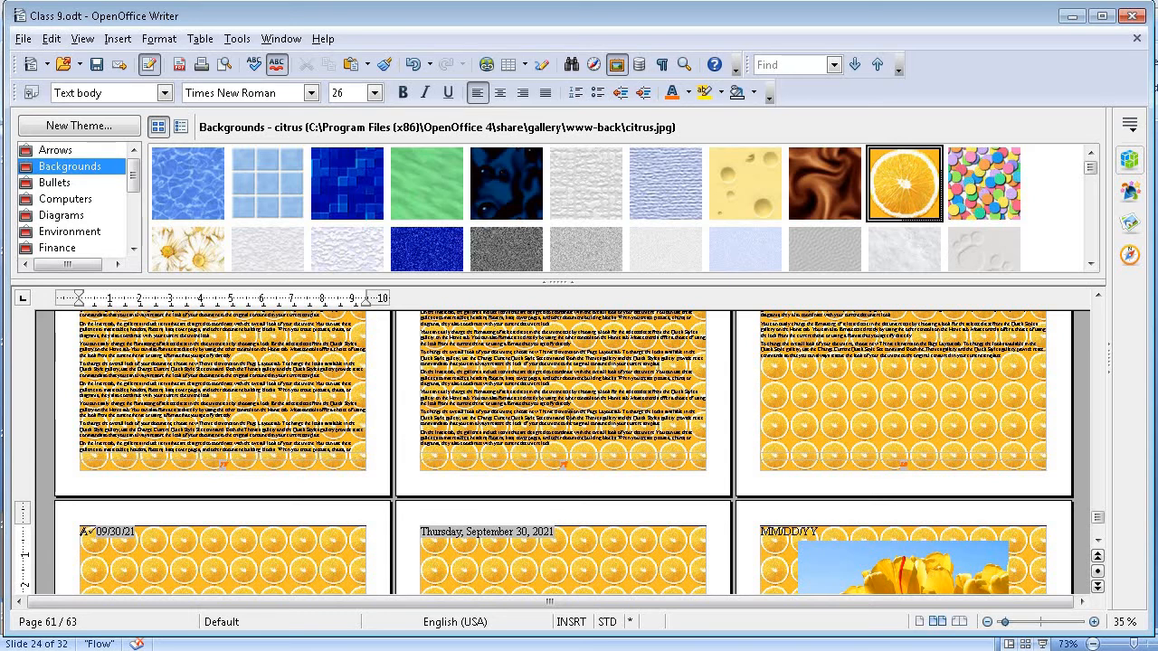
key("ctrl+z")
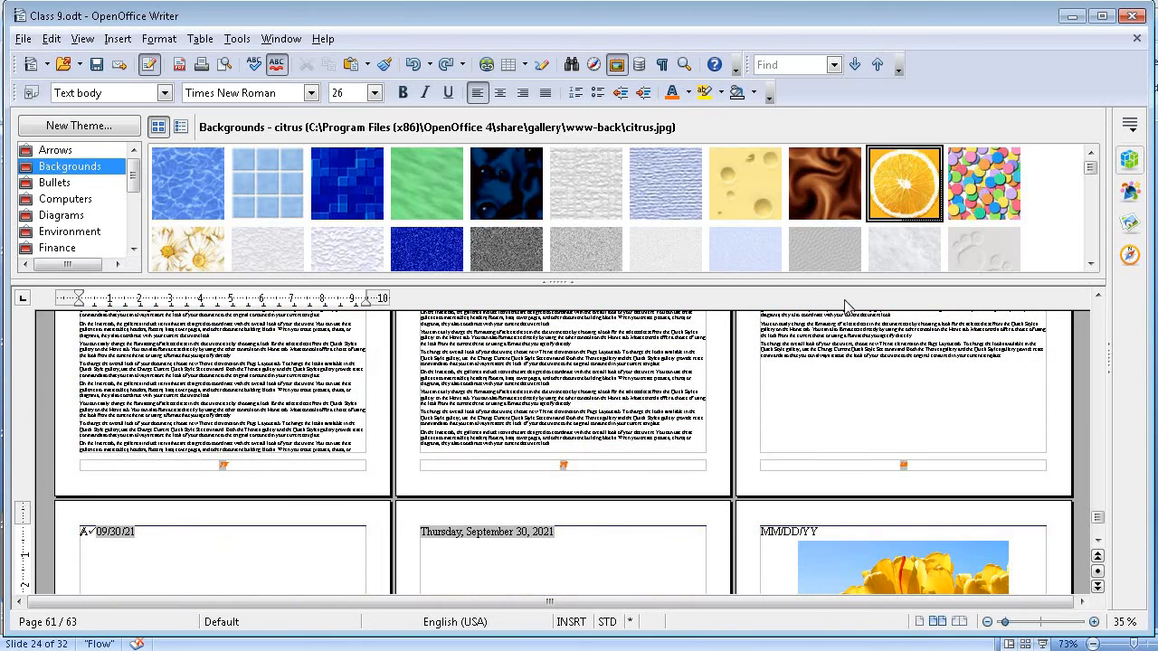
Try the citrus gallery image as the background of the paragraph below the 09/30/21 date and undo it
right_click(902, 188)
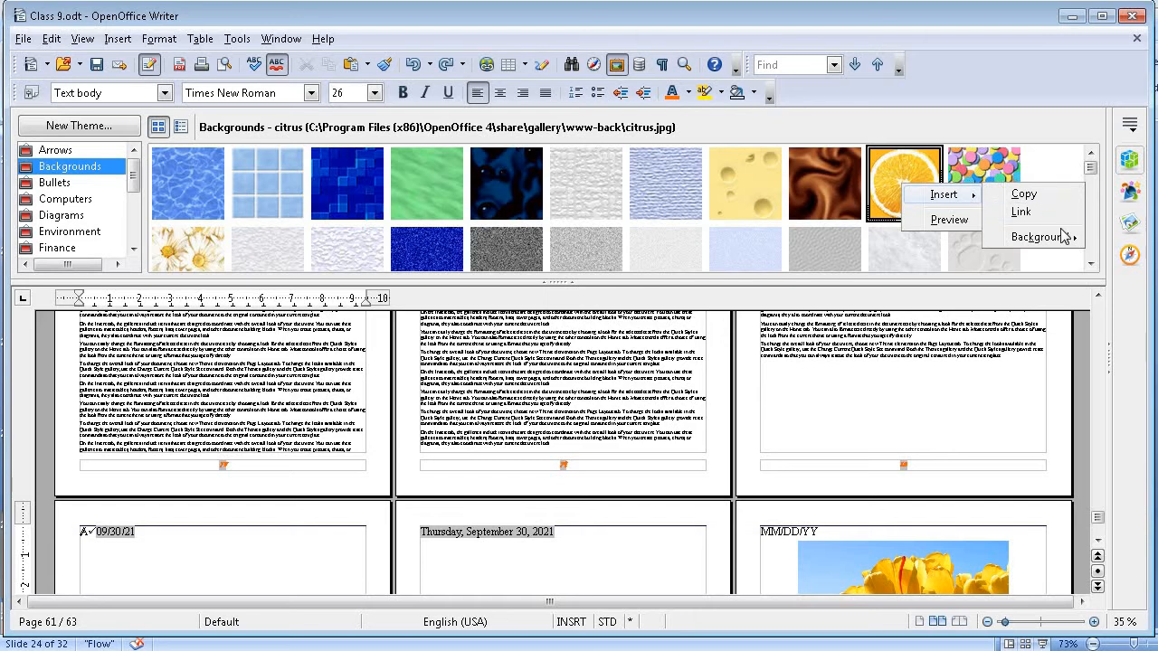
mouse_move(1064, 237)
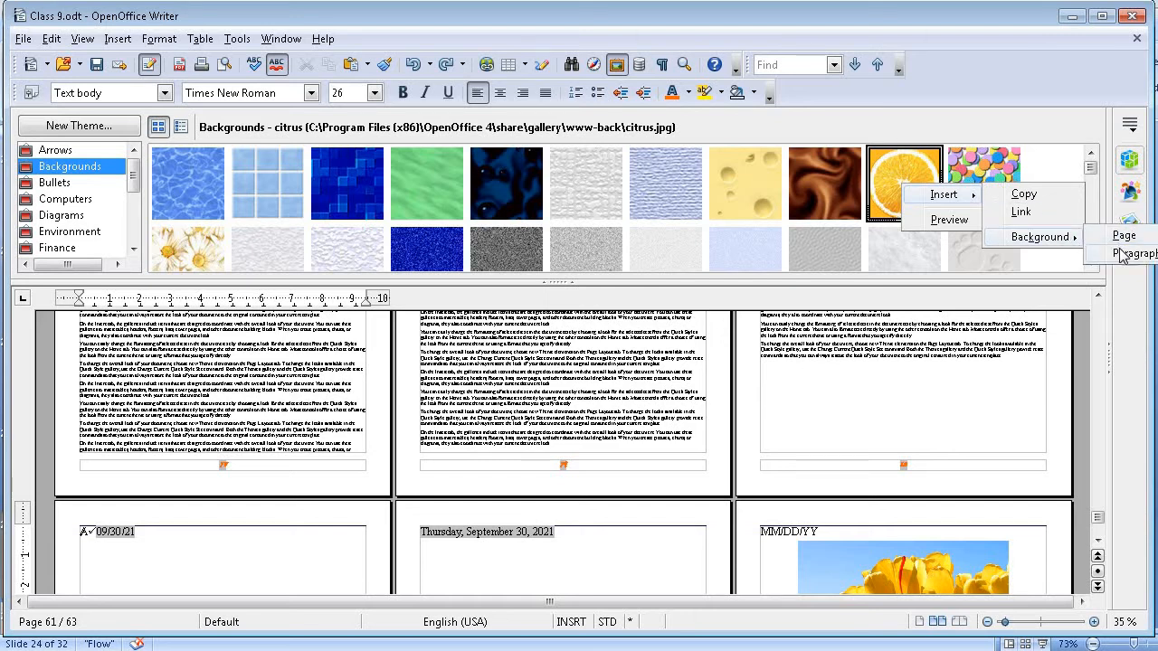
left_click(1121, 254)
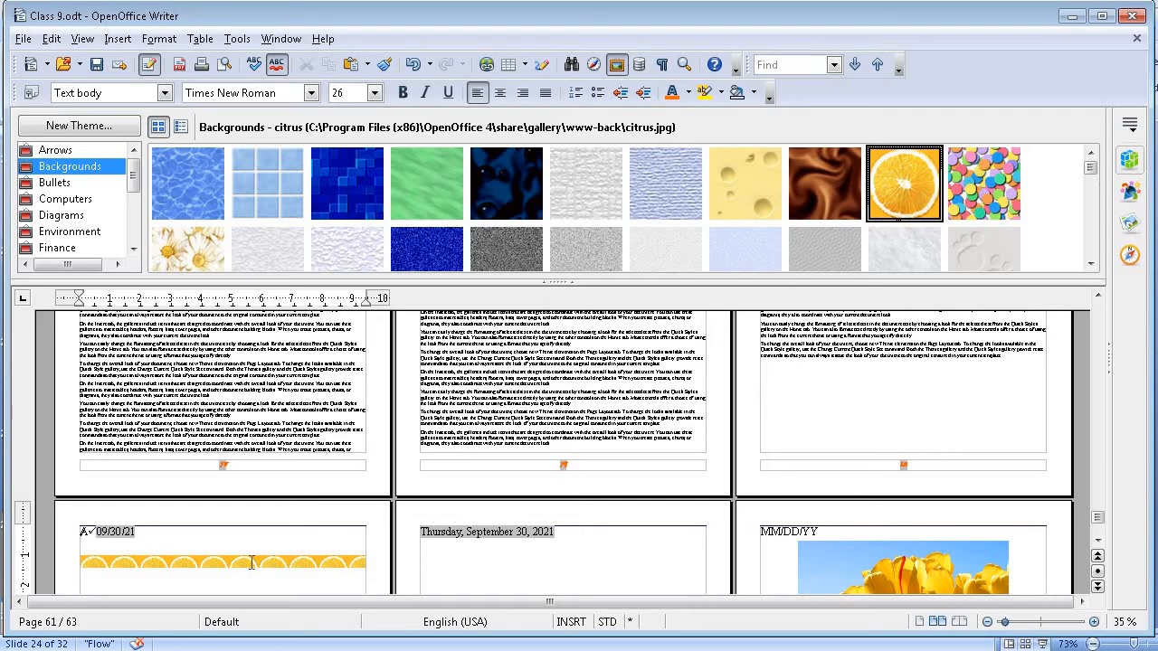
key("ctrl+z")
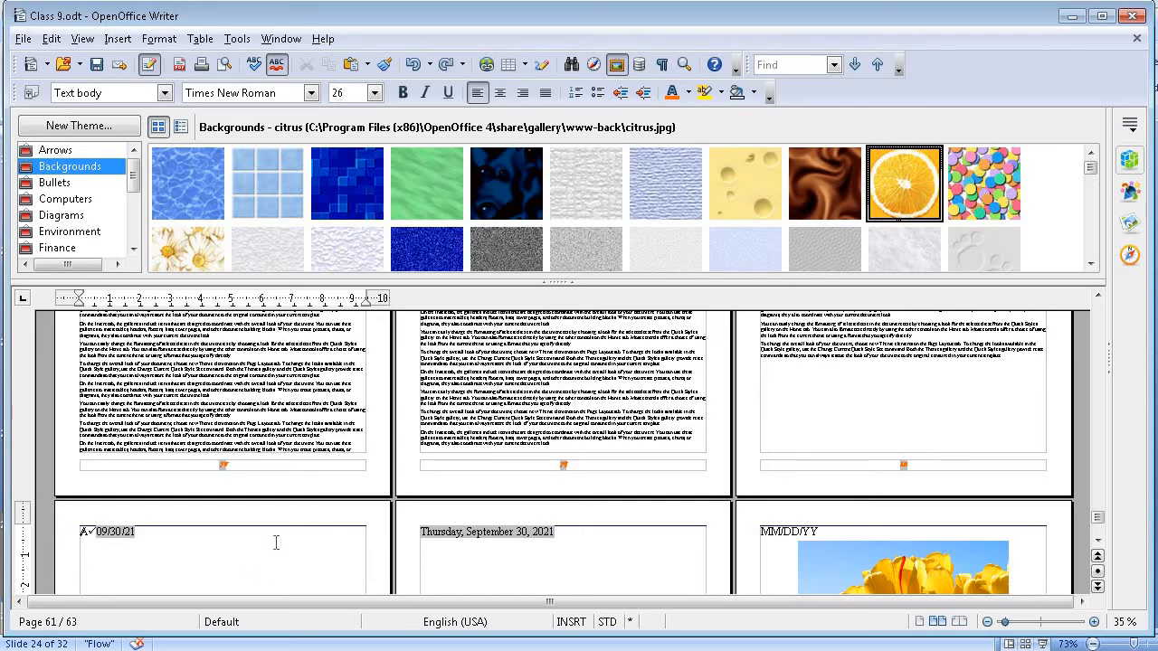
Preview the citrus image enlarged again, return to the thumbnails and examine more of the Backgrounds theme
right_click(900, 187)
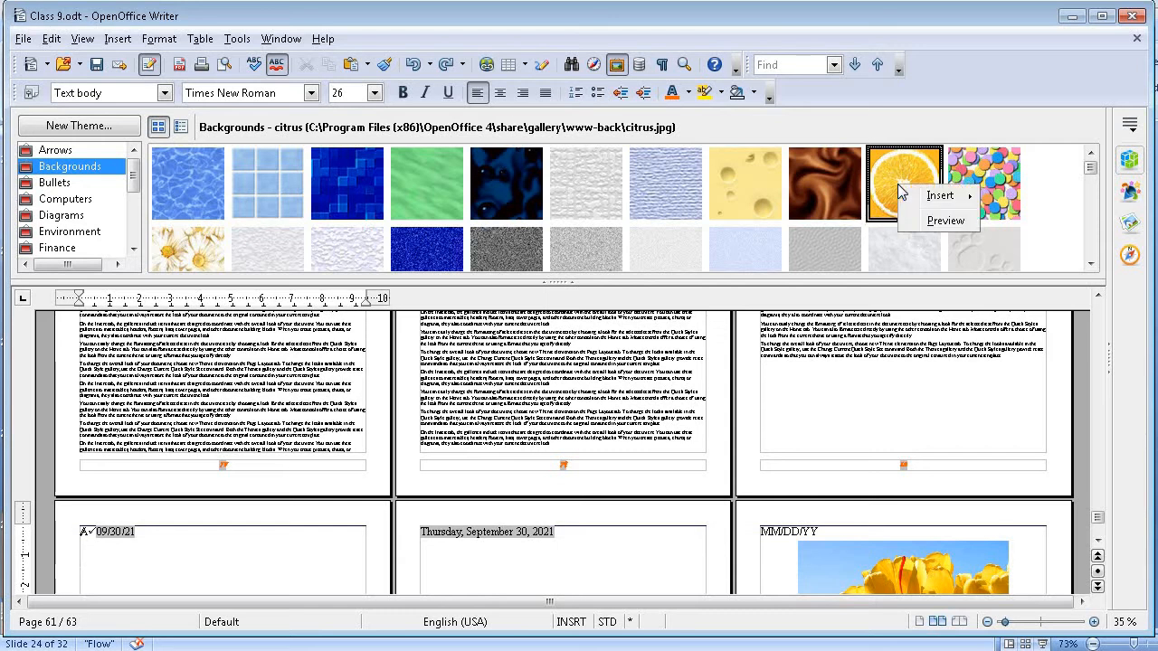
left_click(943, 222)
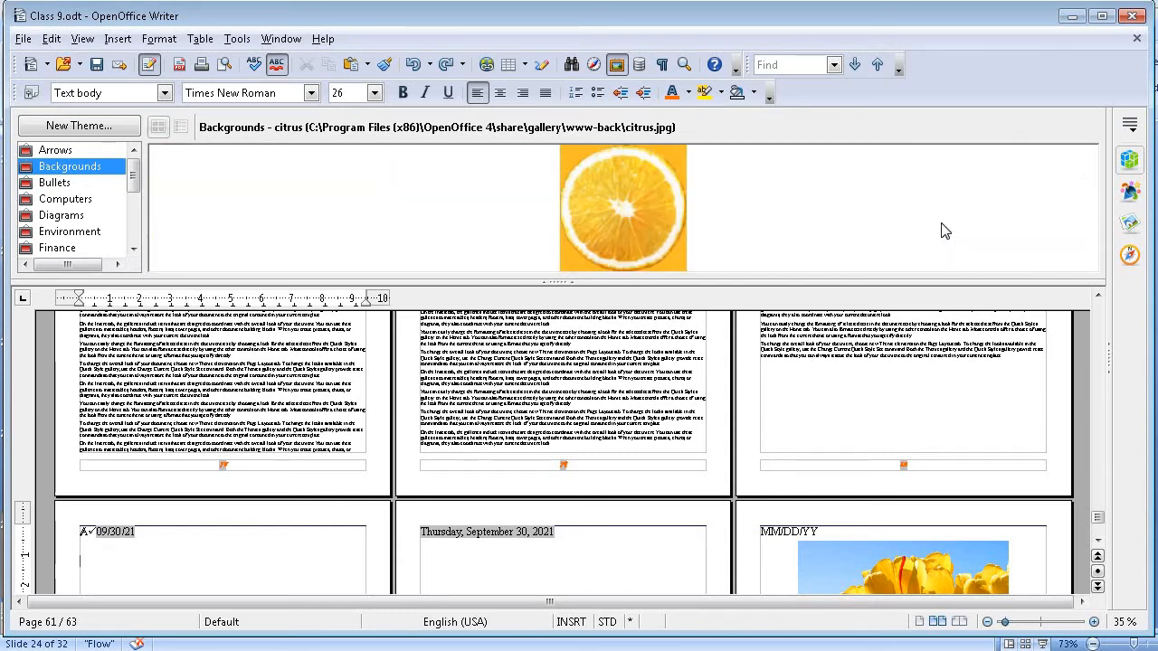
double_click(607, 210)
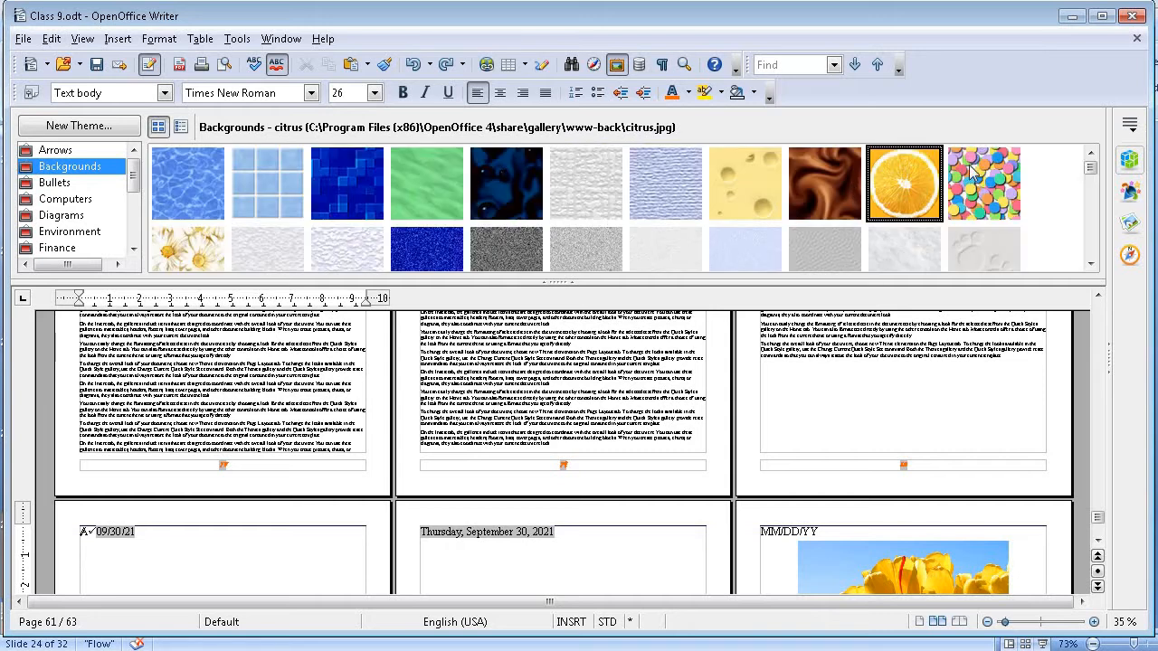
left_click(1091, 263)
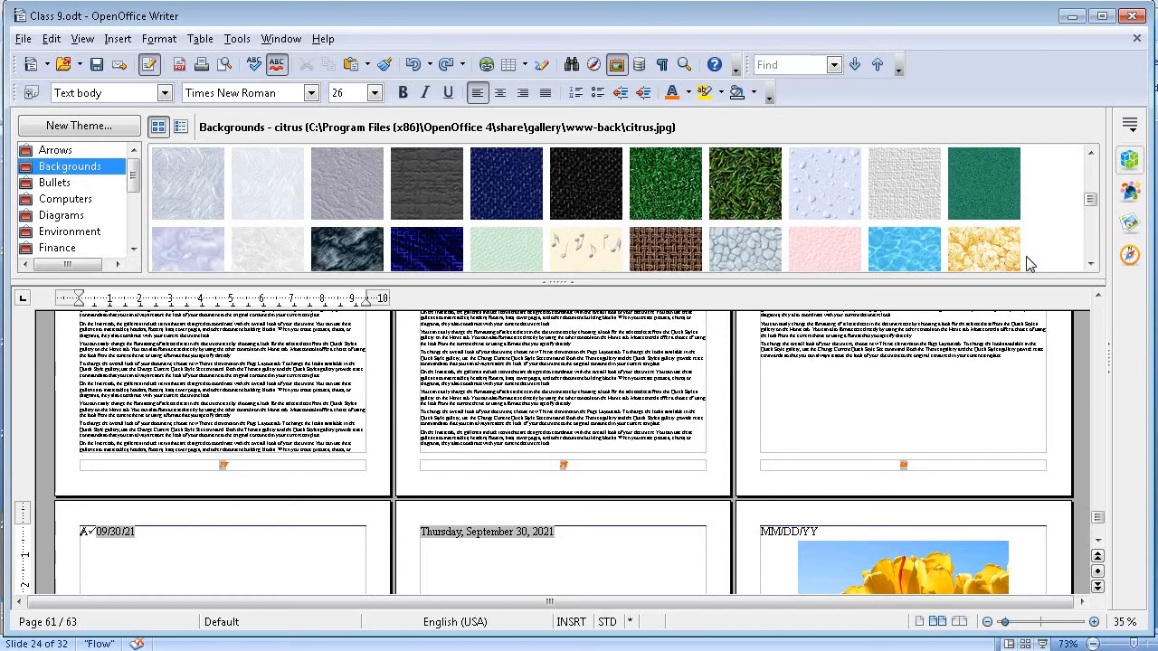
Insert a copy of the Earth picture from the gallery's Environment theme below the 09/30/21 date on page 61
left_click(69, 234)
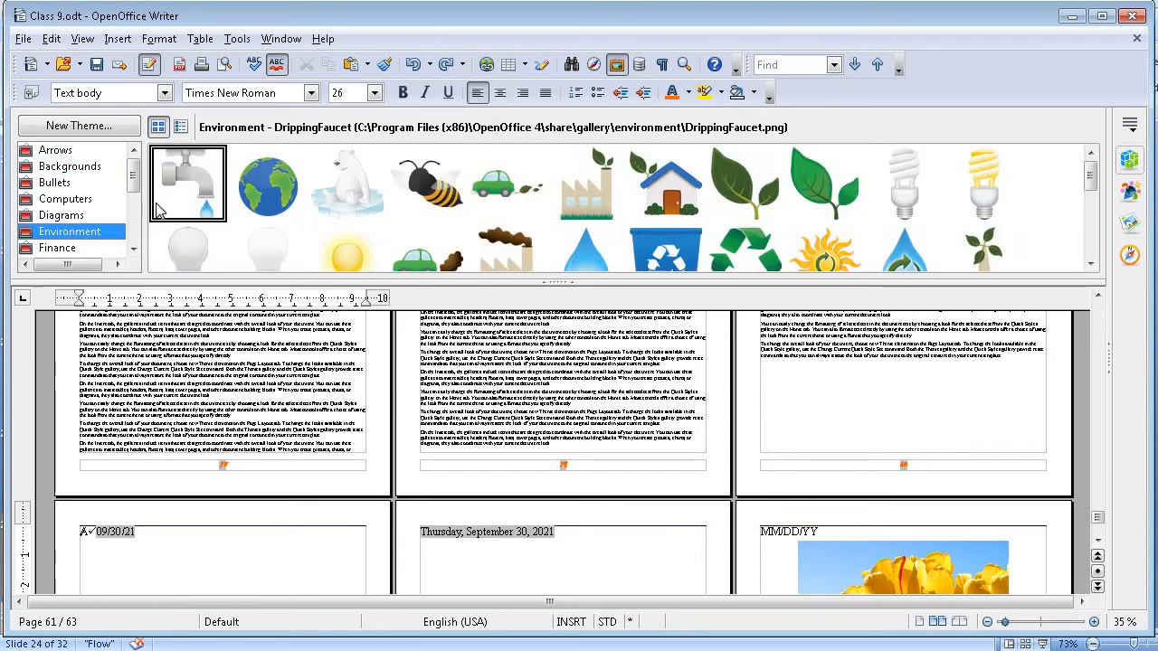
left_click(272, 192)
right_click(271, 192)
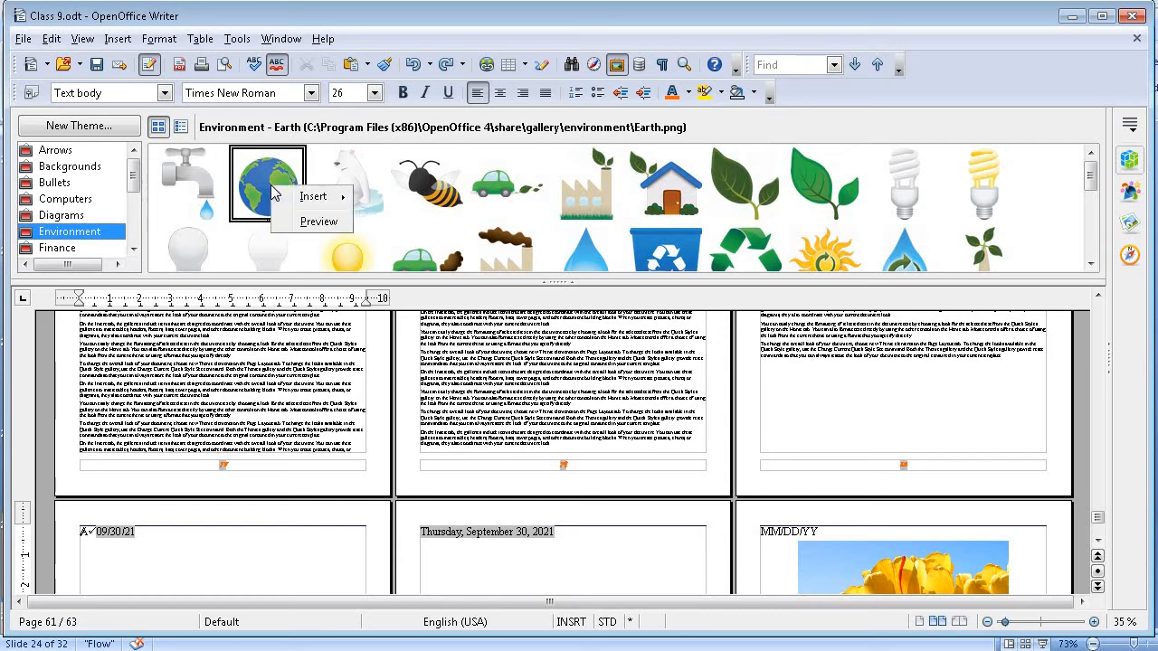
mouse_move(317, 196)
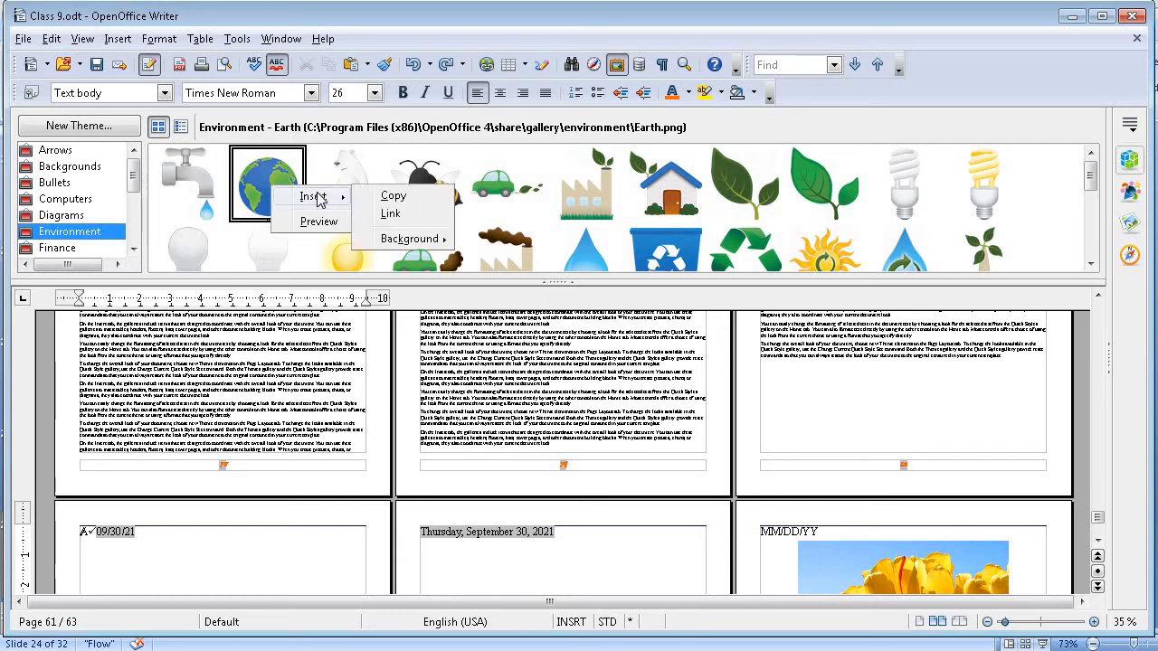
left_click(409, 200)
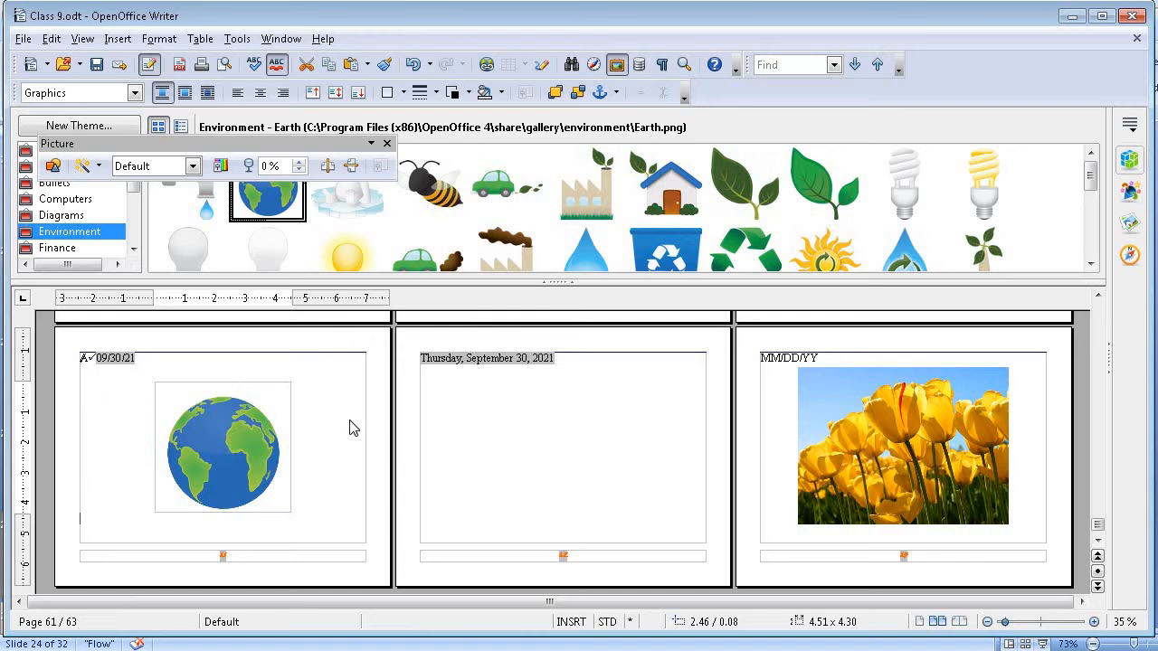
Shrink the Earth picture freehand to about 2.41 x 2.59
left_click(320, 429)
left_click(210, 429)
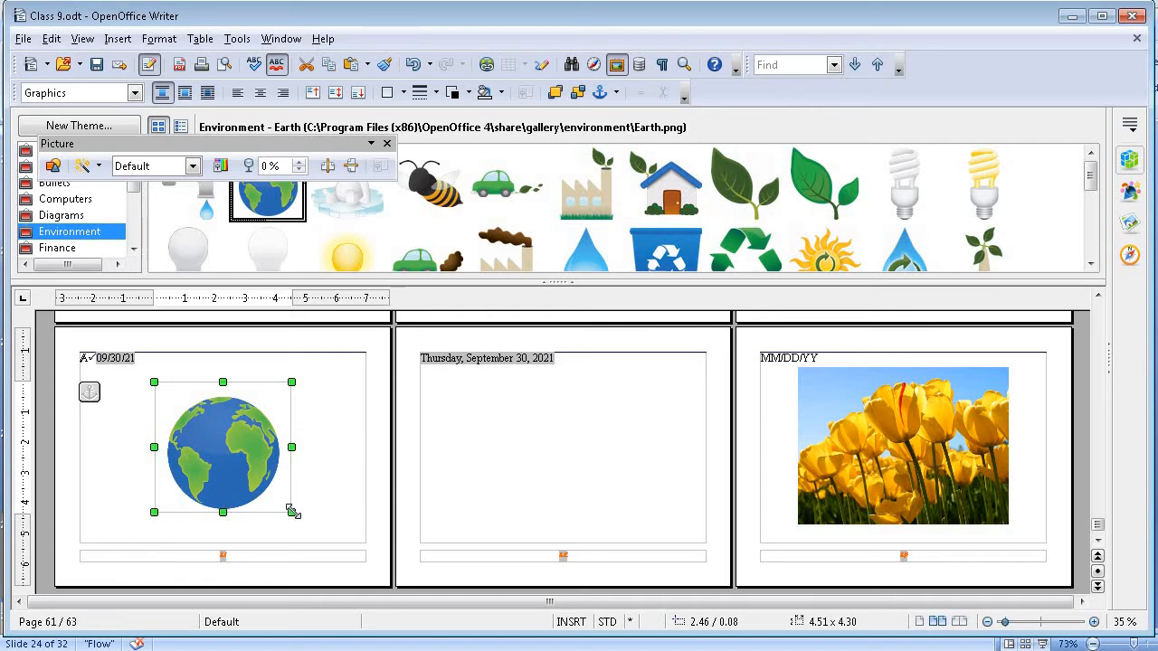
left_click_drag(291, 511, 227, 462)
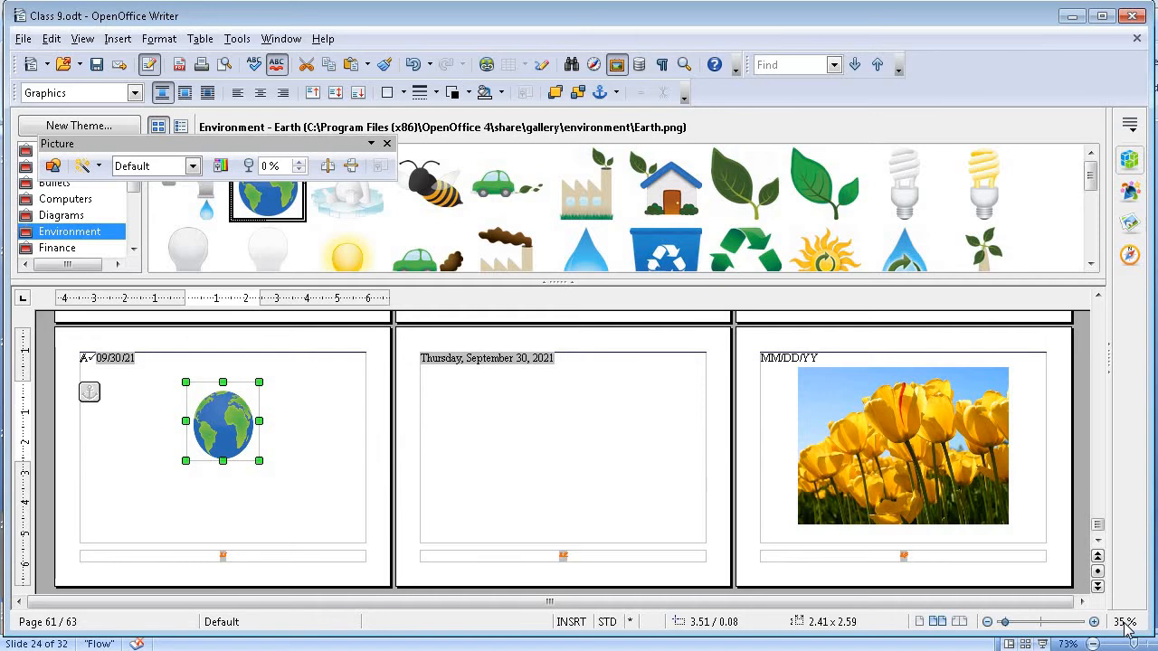
Set the document zoom to 100% and bring the Earth picture on page 61 back into view
double_click(1125, 624)
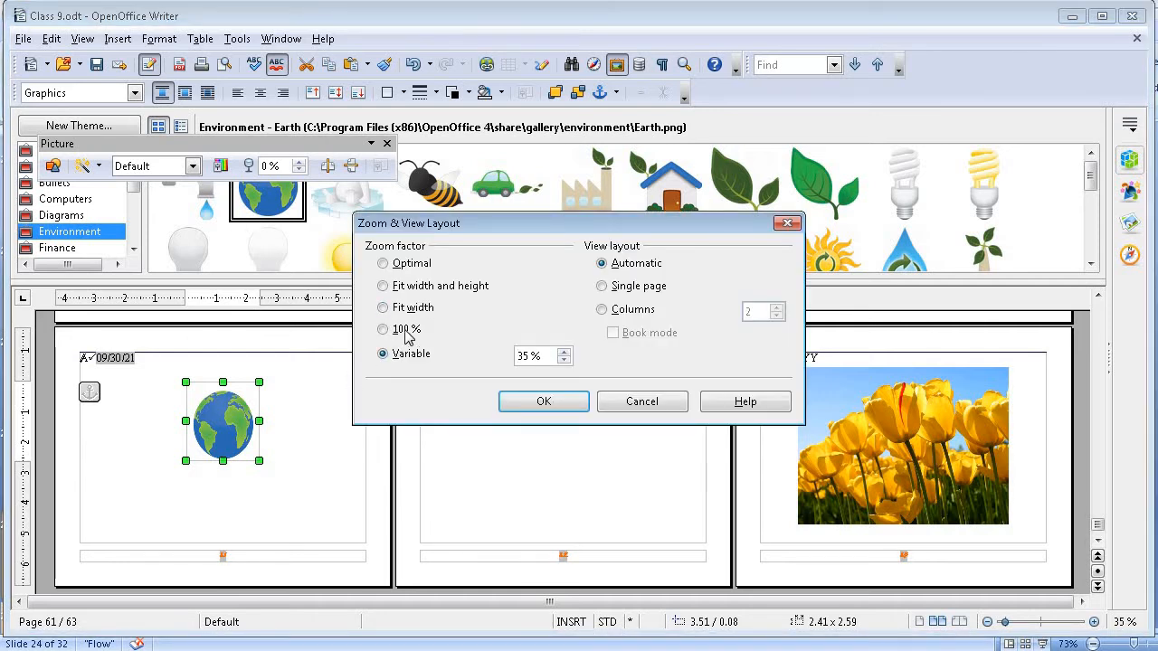
left_click(405, 331)
left_click(540, 405)
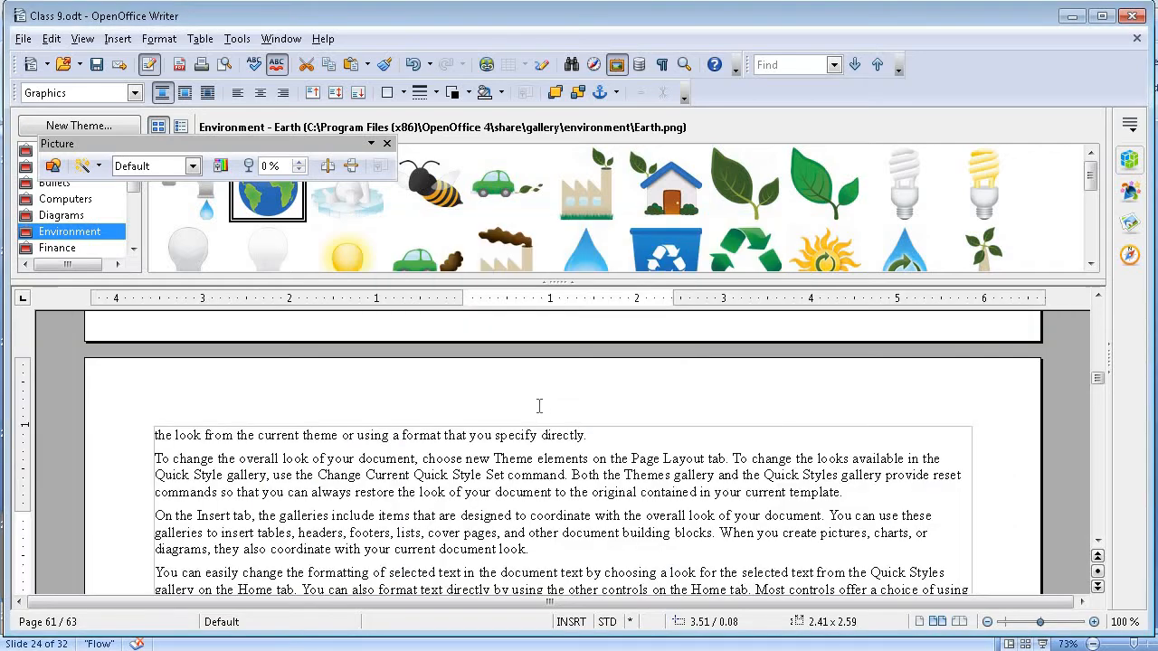
left_click(1099, 369)
left_click(1100, 369)
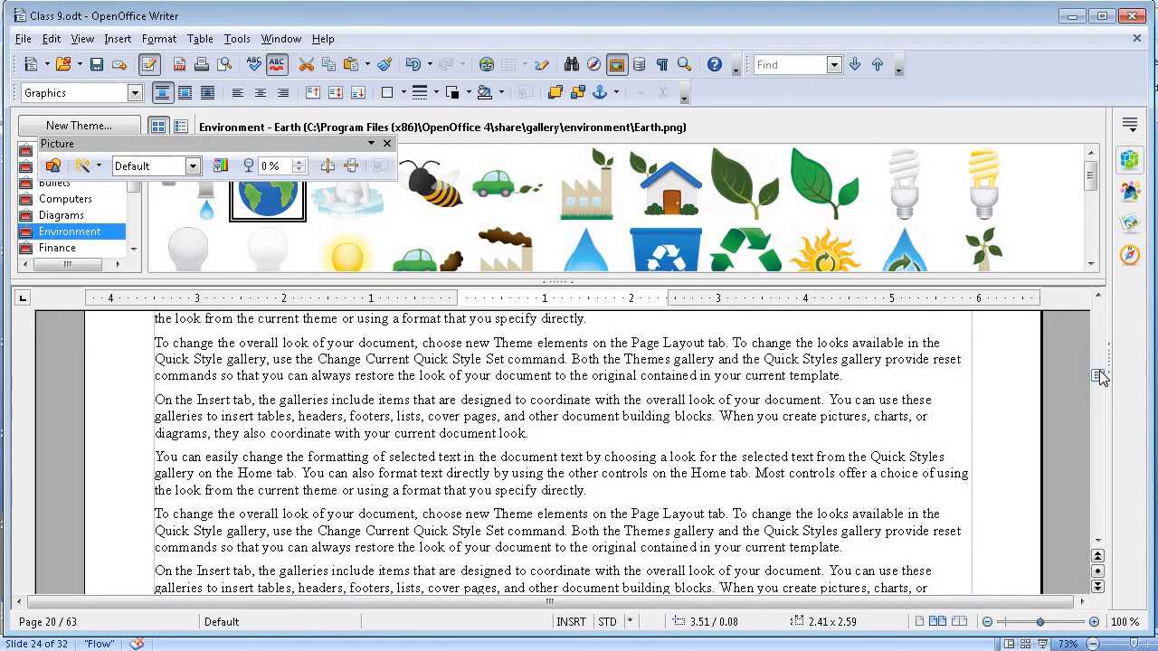
left_click_drag(1100, 377, 1105, 544)
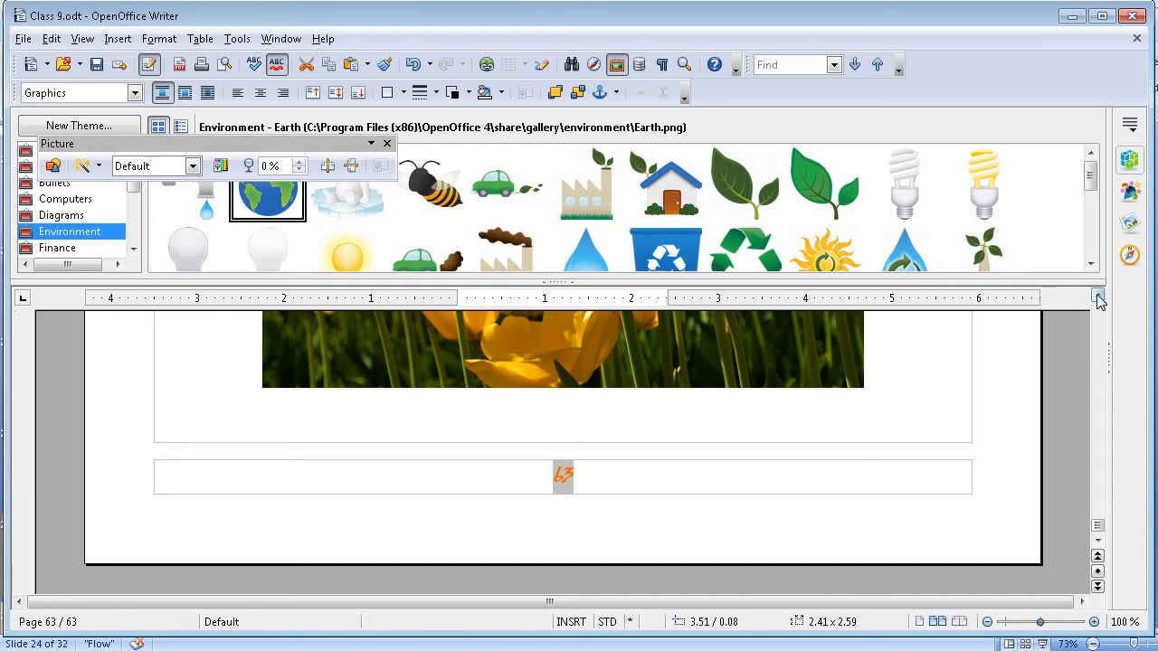
left_click(1097, 297)
left_click_drag(1097, 298, 1097, 299)
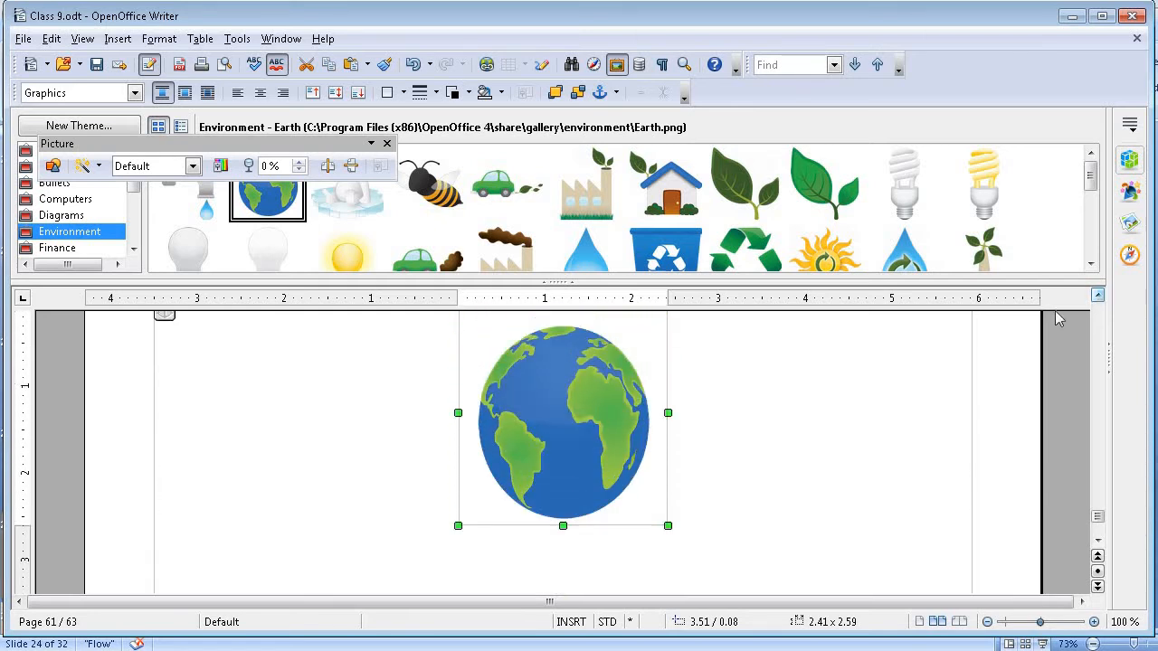
Resize the Earth picture freehand to about 1.78 x 1.65 so the globe looks round, and deselect it
left_click(729, 422)
left_click(620, 416)
left_click(1097, 297)
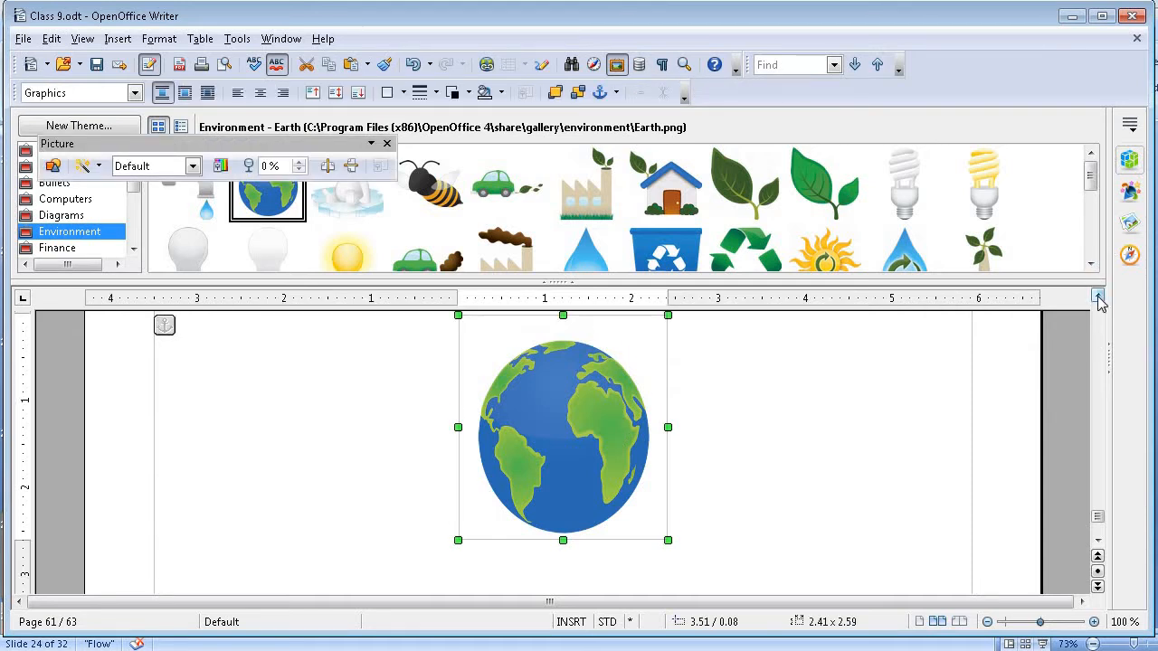
left_click(1097, 297)
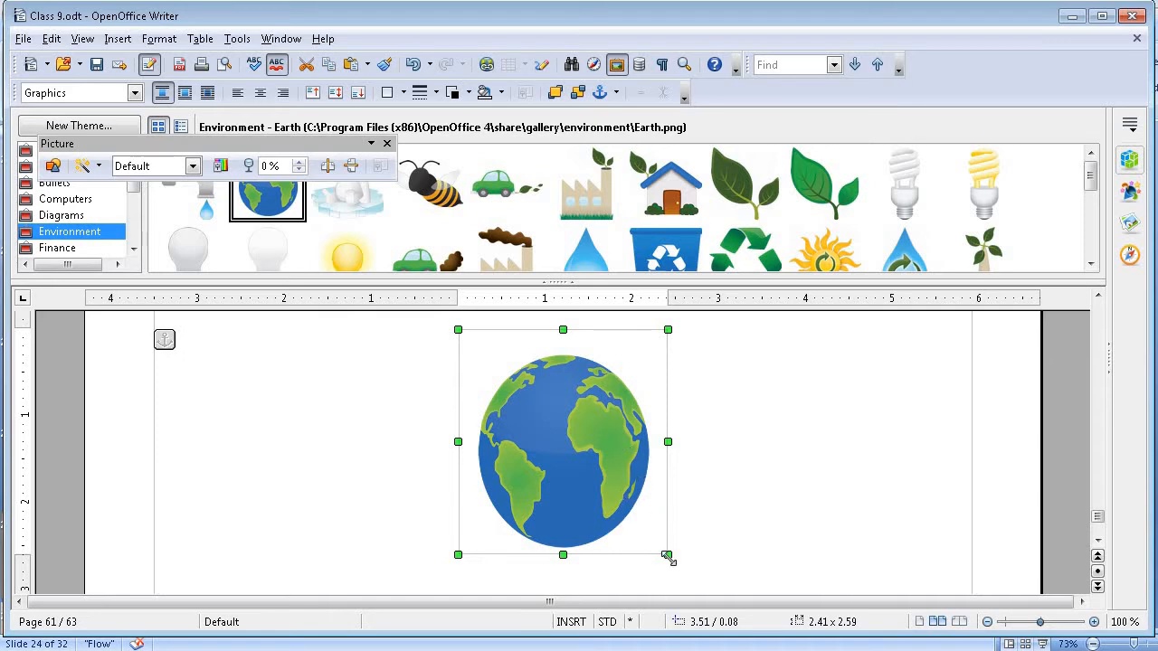
left_click_drag(667, 557, 684, 473)
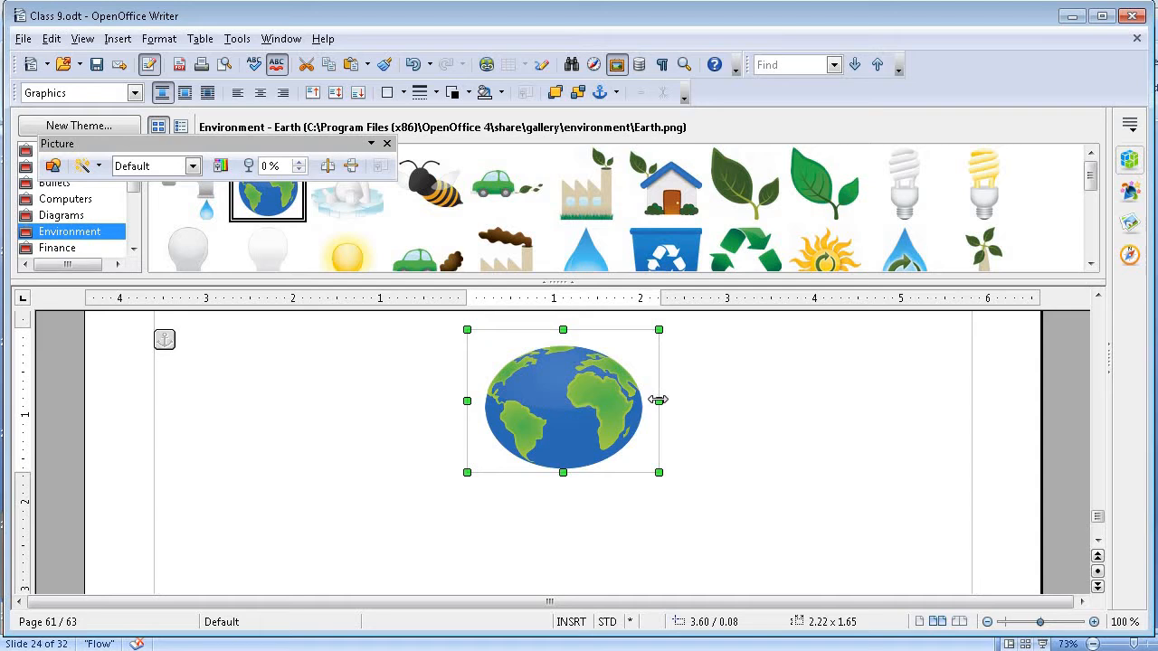
left_click_drag(649, 401, 620, 400)
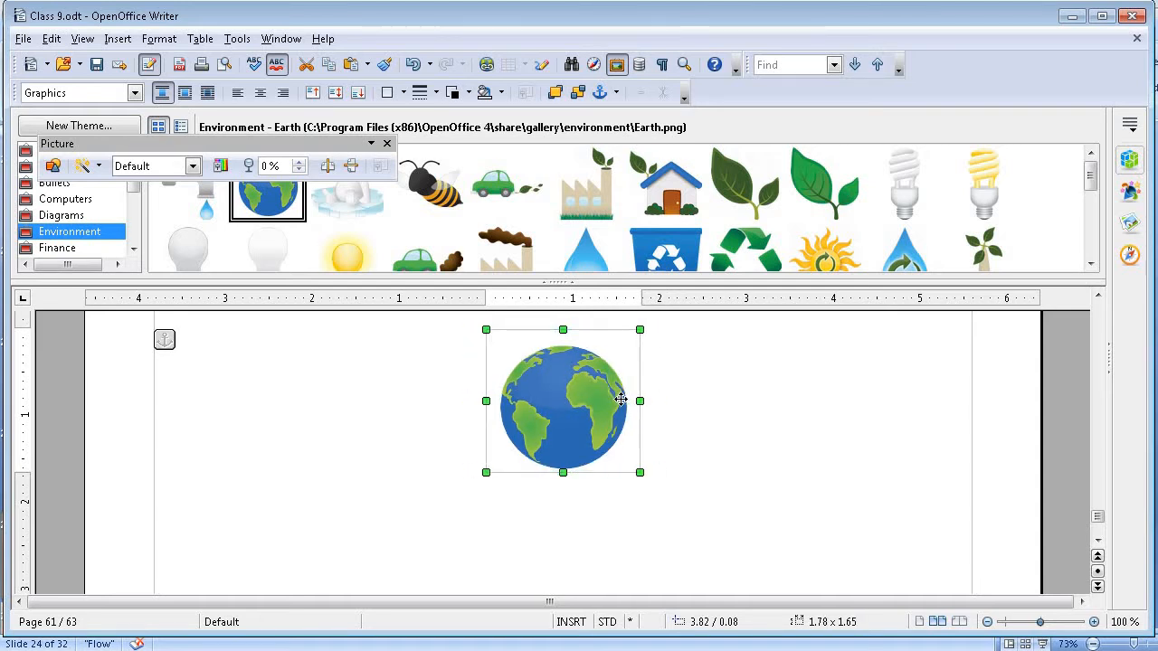
left_click(734, 428)
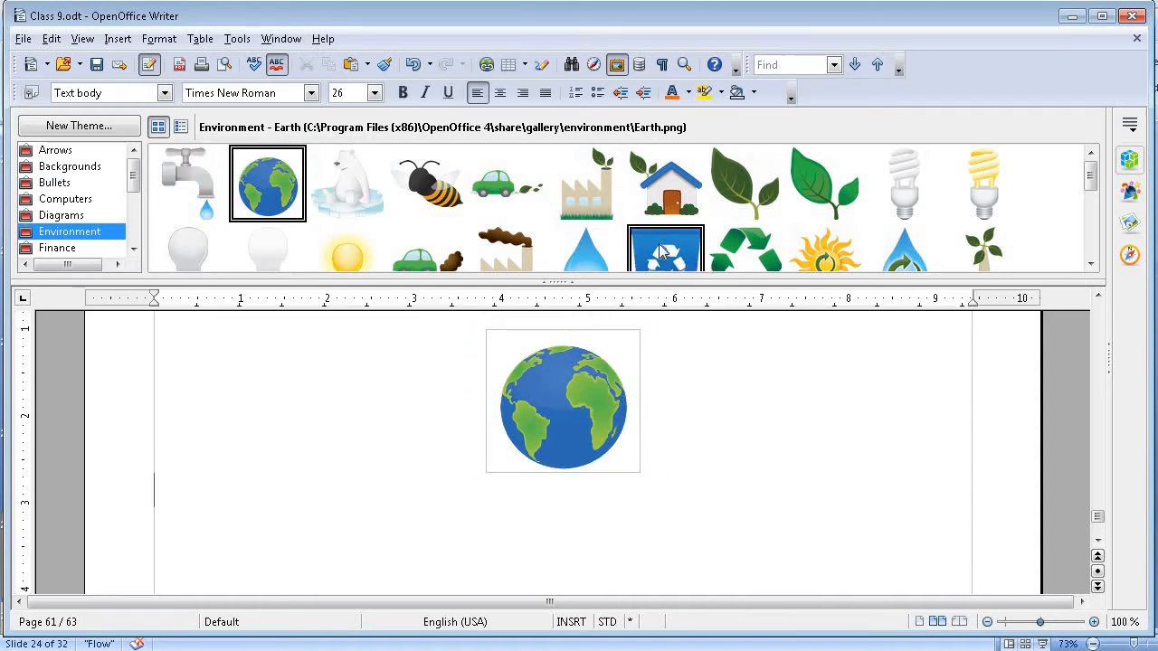
Insert a copy of the RecycleBin picture from the gallery's Environment theme on page 61
left_click(660, 251)
right_click(666, 192)
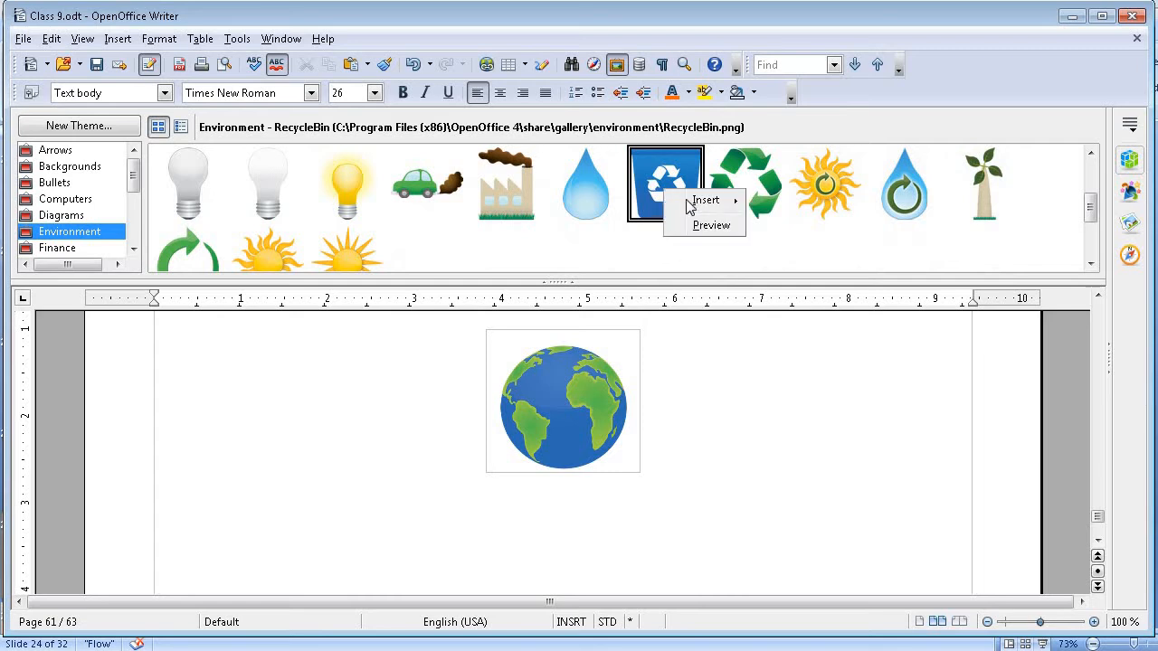
mouse_move(700, 206)
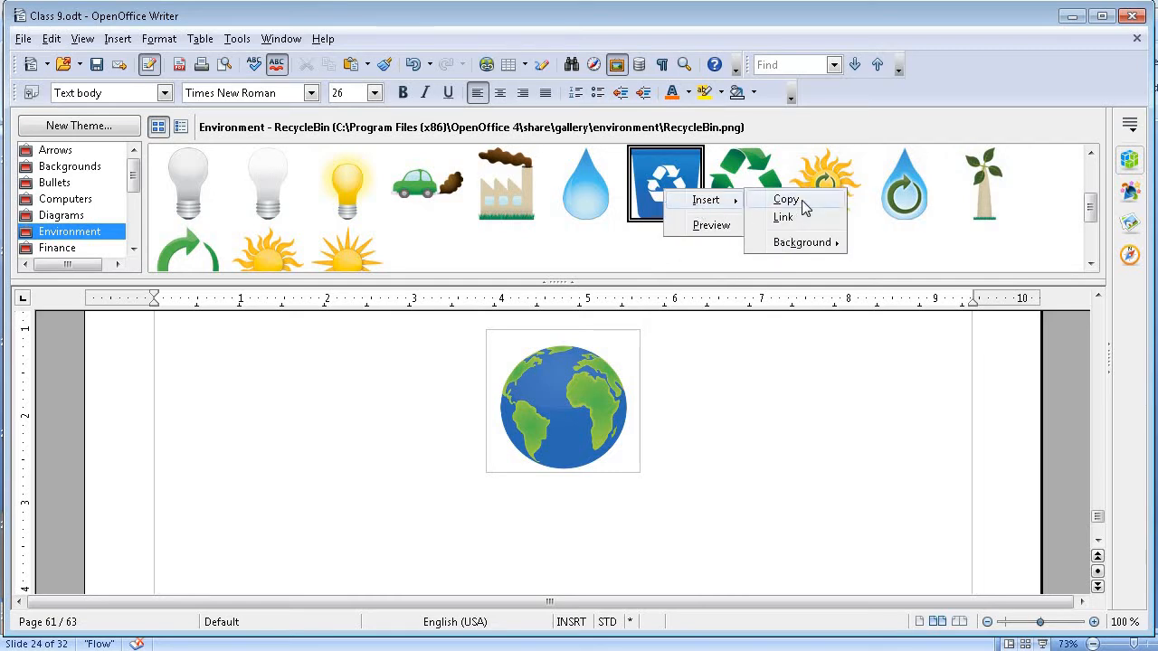
left_click(802, 202)
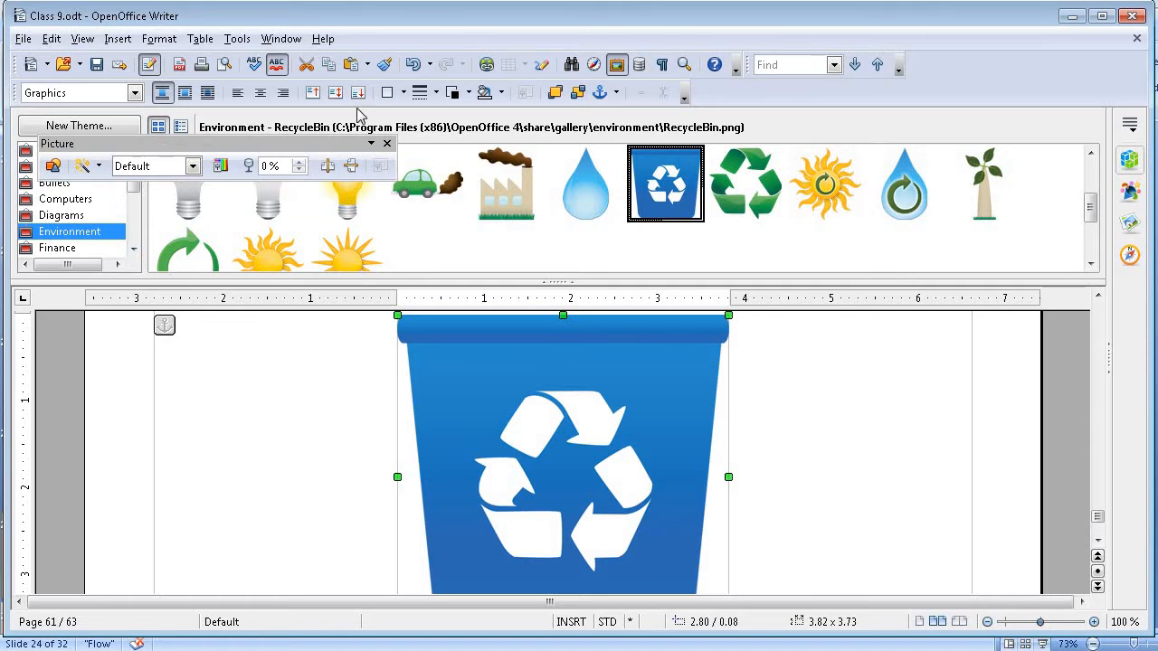
Hide the gallery and move the RecycleBin picture down and toward the left margin of page 61, below the Earth picture
left_click(237, 41)
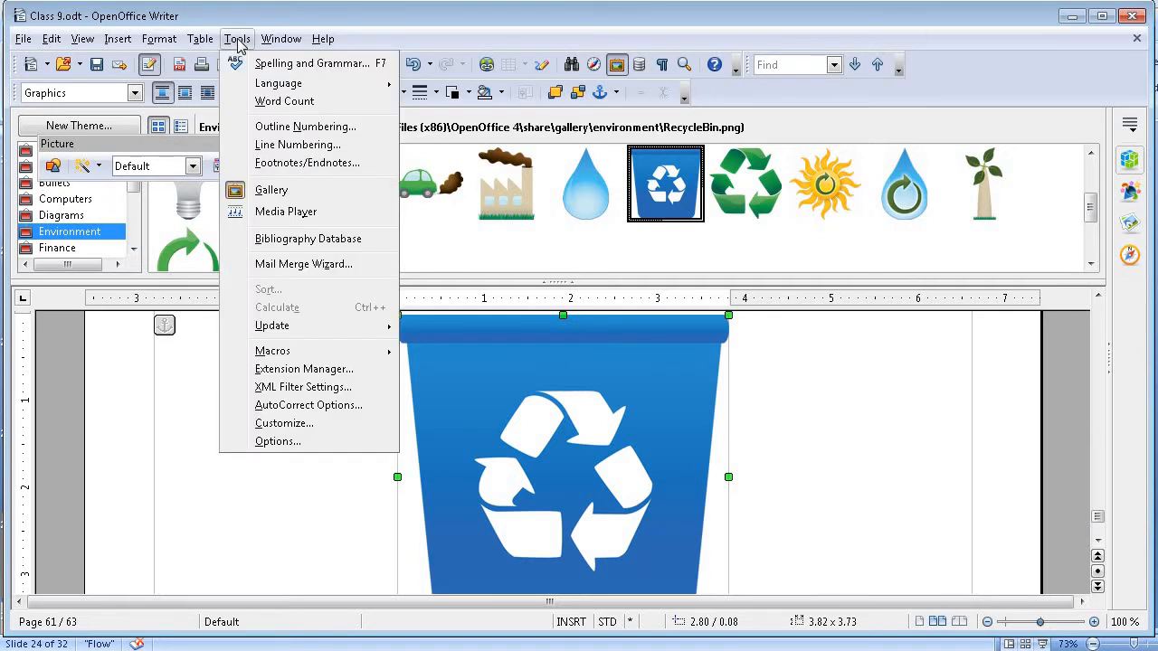
left_click(271, 190)
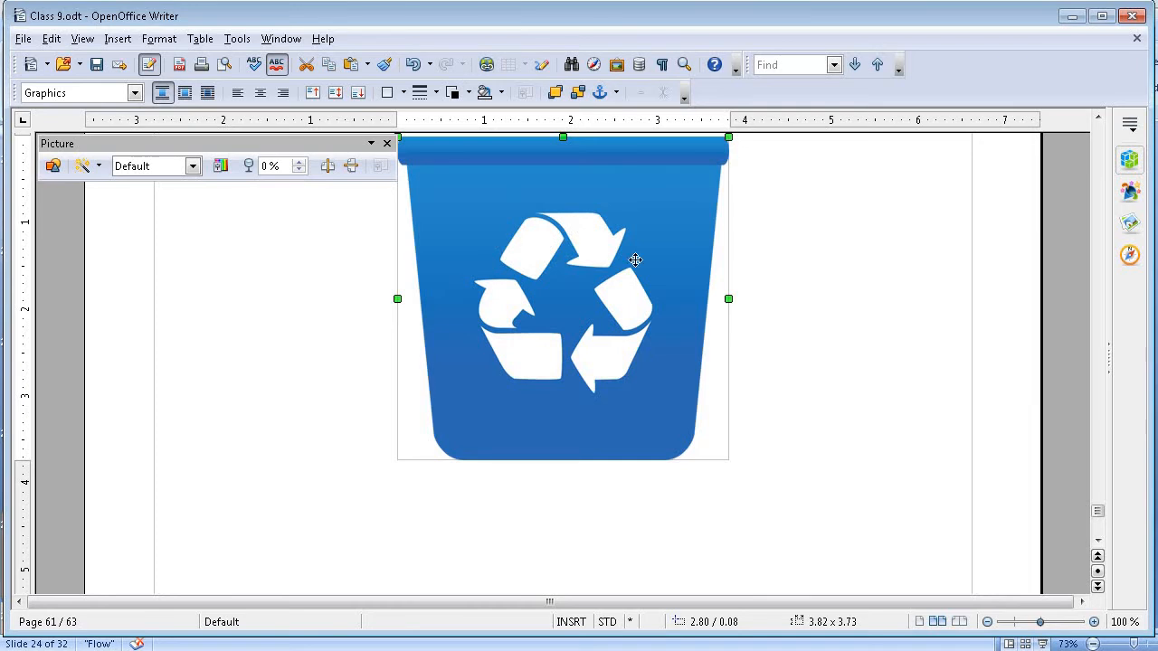
left_click_drag(635, 259, 749, 345)
left_click_drag(693, 312, 799, 324)
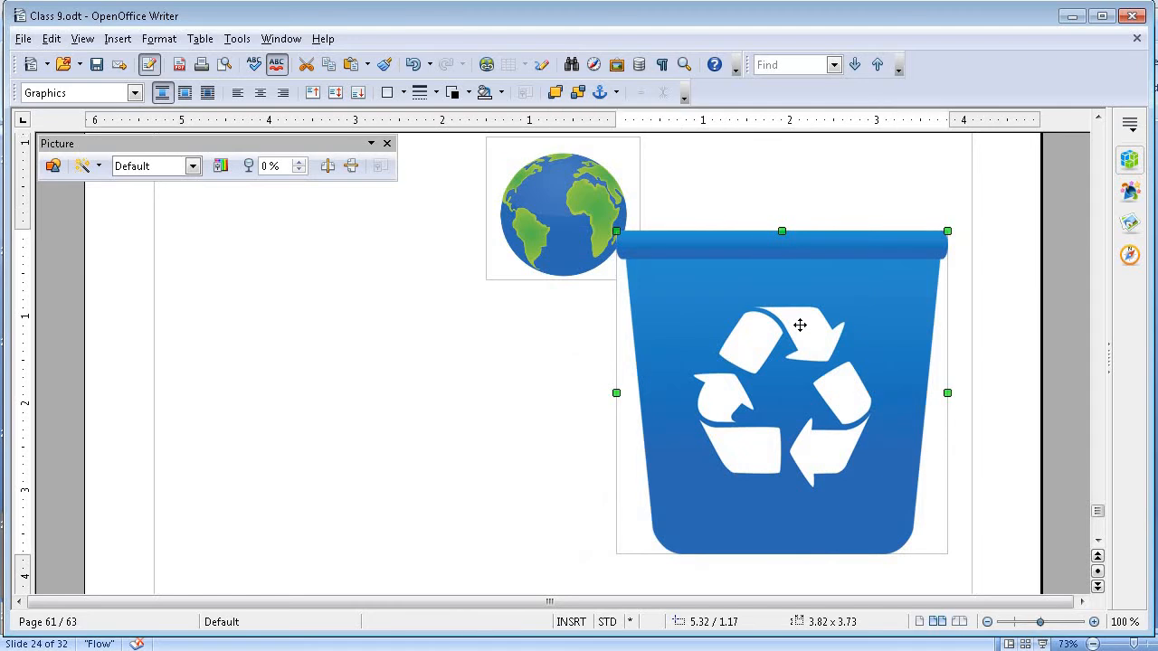
left_click_drag(800, 325, 367, 338)
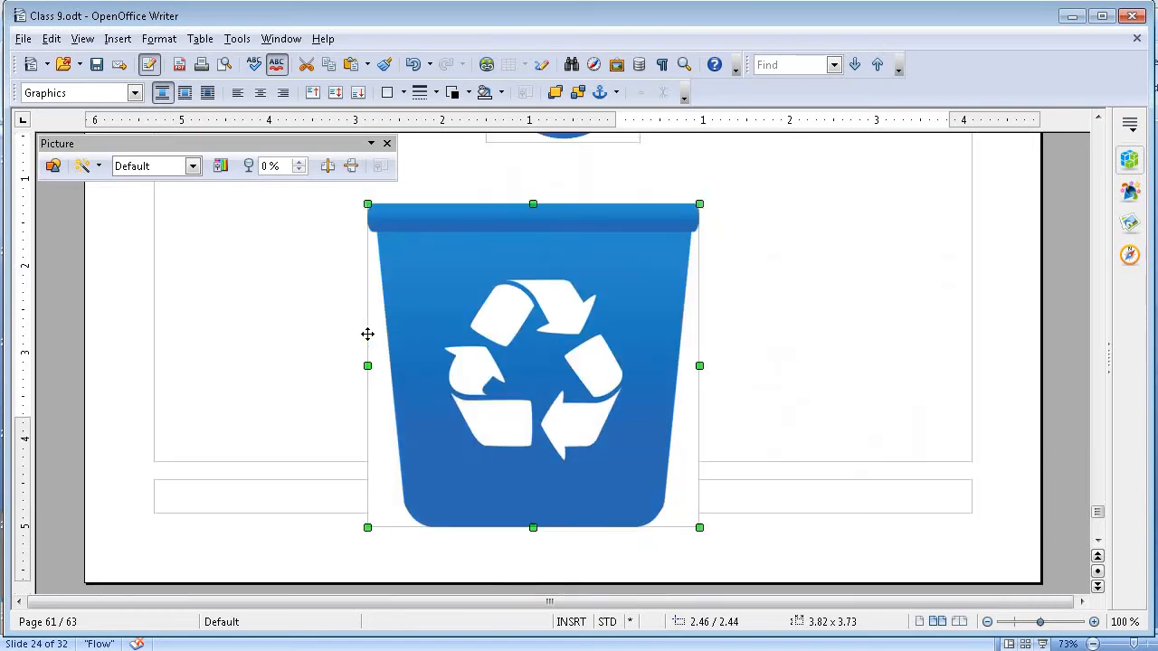
left_click_drag(509, 356, 367, 252)
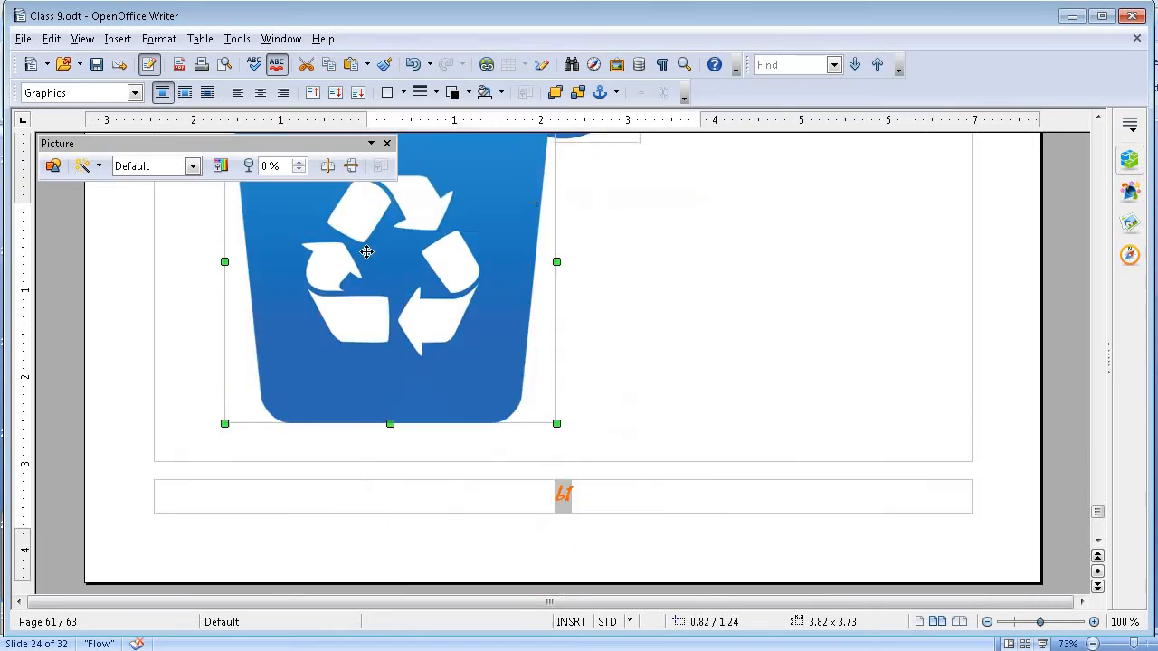
Shrink the RecycleBin picture freehand to about 2.08 x 2.10, move it below and right of the Earth picture, and deselect it
left_click_drag(462, 352, 406, 279)
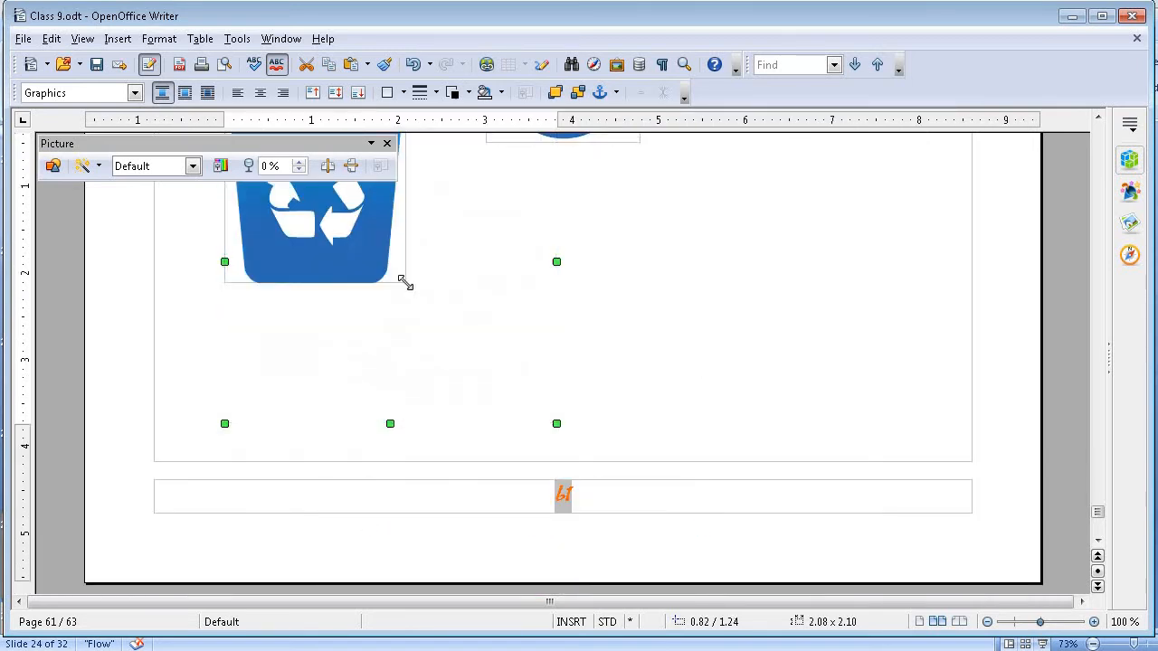
left_click_drag(349, 232, 803, 332)
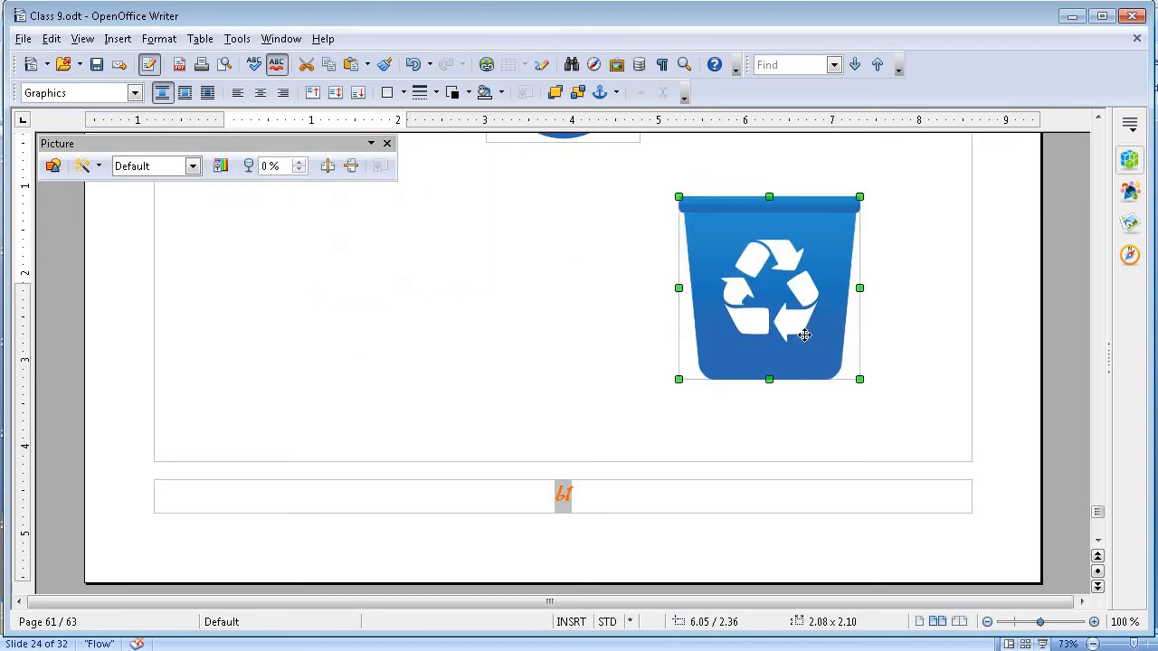
left_click(954, 328)
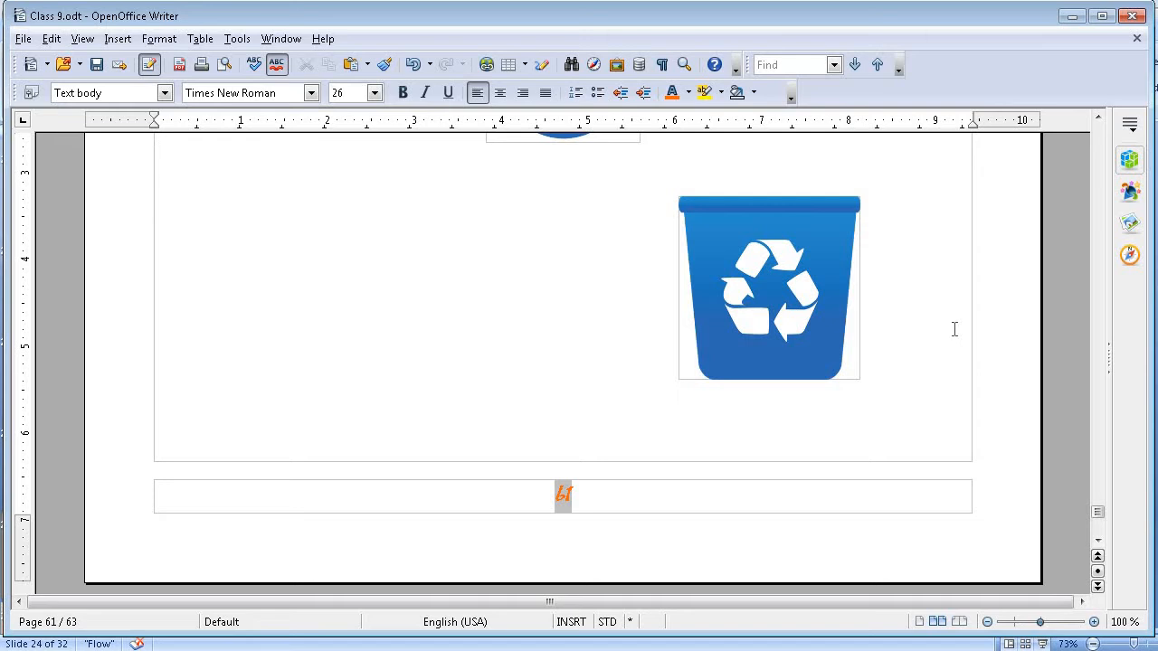
Shrink the RecycleBin picture further to about the globe's width and place it over the globe's lower edge, so the Earth sits in the bin
left_click(773, 284)
left_click(1097, 119)
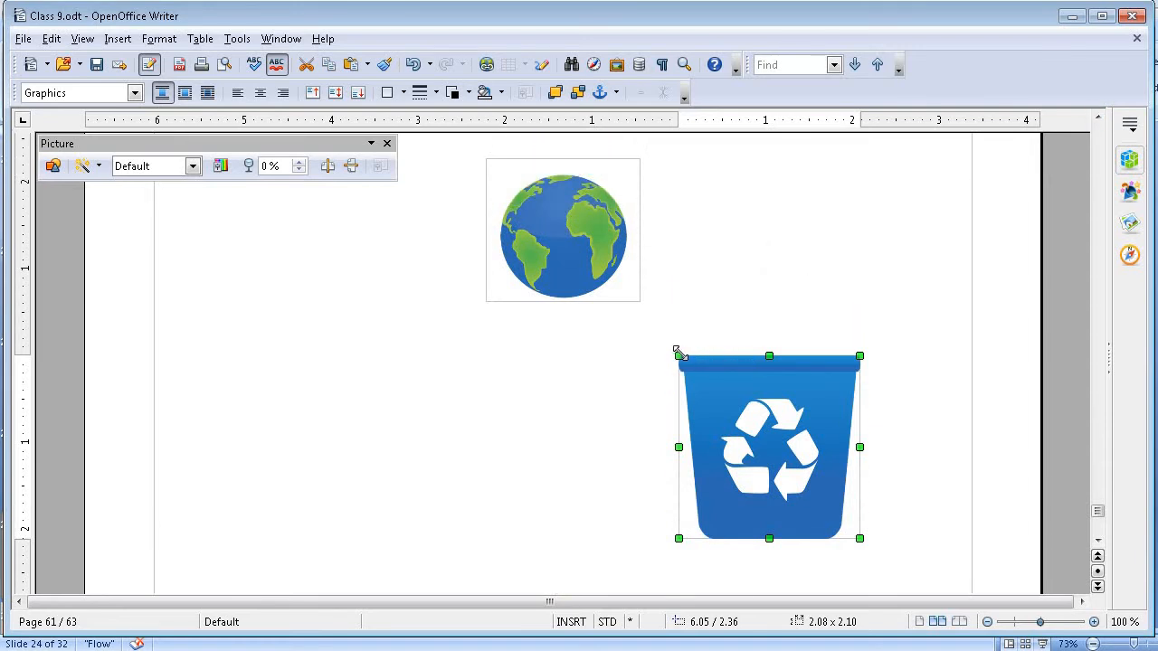
left_click_drag(679, 356, 727, 418)
left_click_drag(802, 489, 576, 341)
left_click(724, 336)
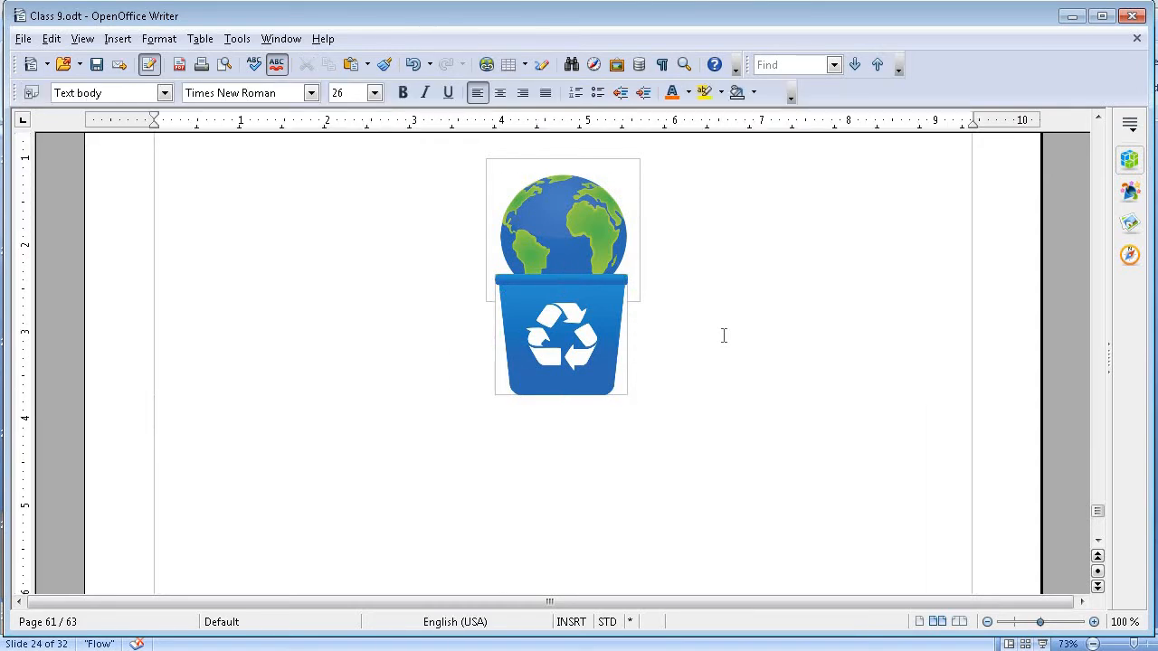
Switch to the PowerPoint presentation 03a. Digital Documentation.pptx and show slide 25, "Inserting shapes"
key("alt+Tab")
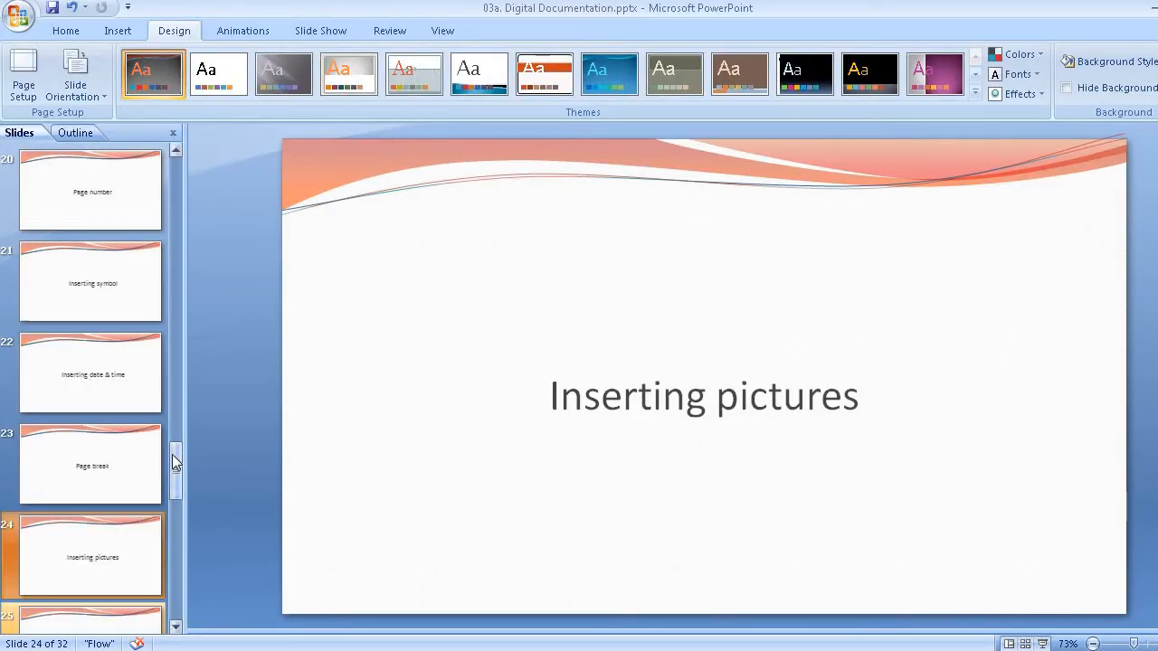
left_click_drag(171, 454, 173, 466)
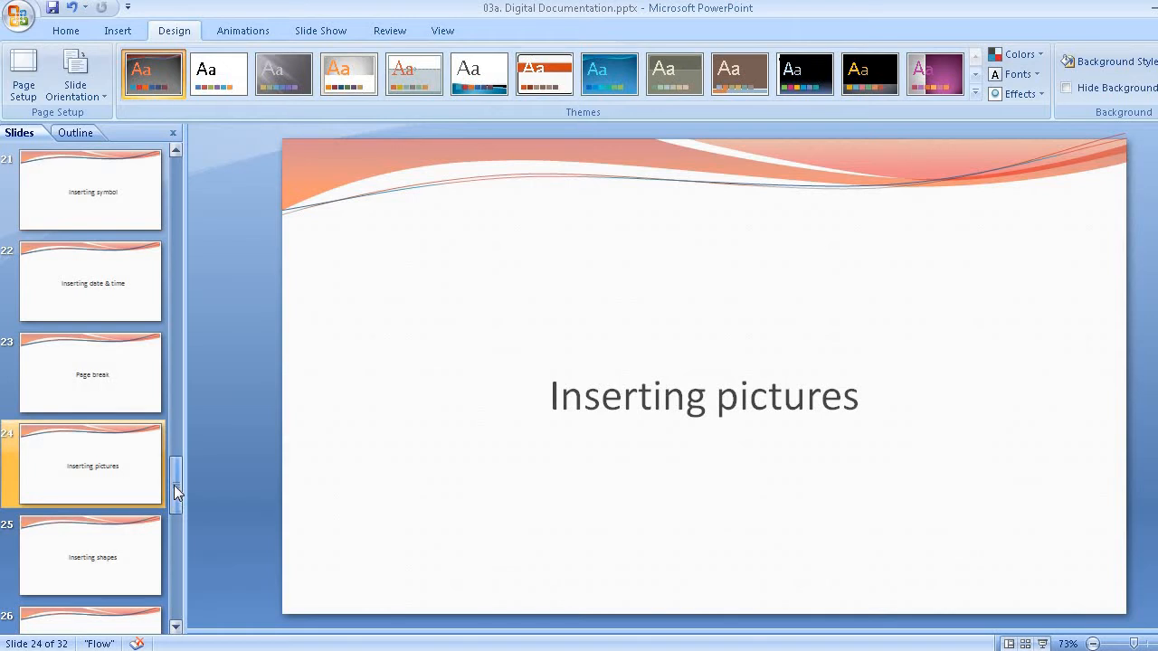
scroll(175, 495, "down", 1)
left_click(91, 457)
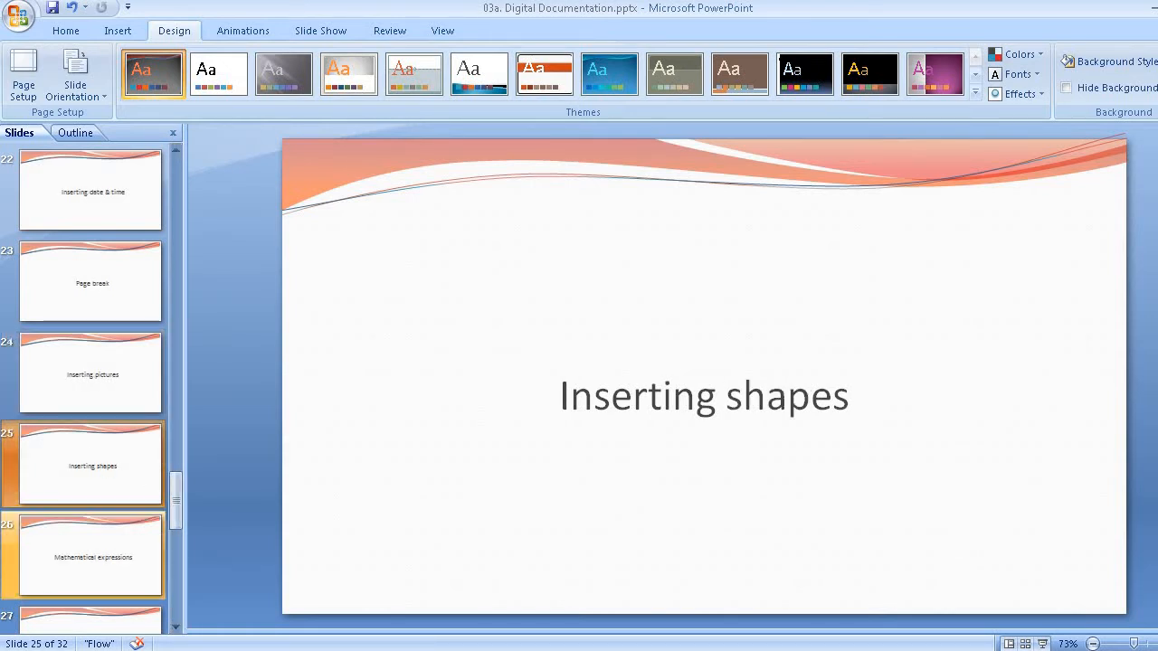
Switch back to Class 9.odt in OpenOffice Writer and display the Drawing toolbar
key("alt+Tab")
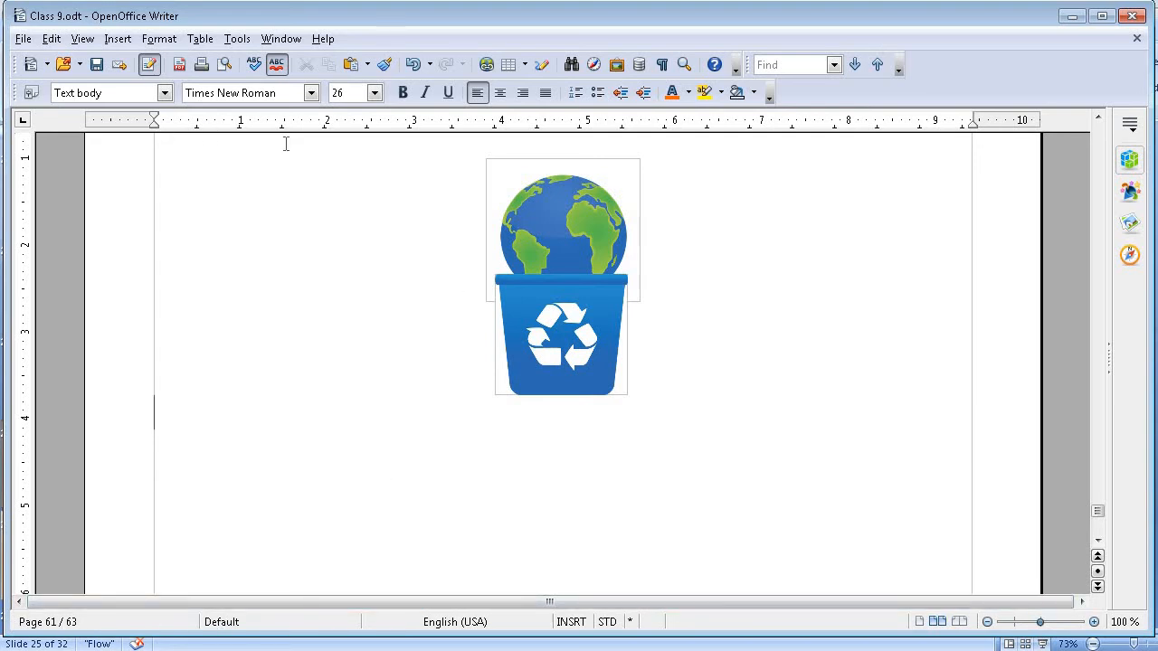
left_click(237, 40)
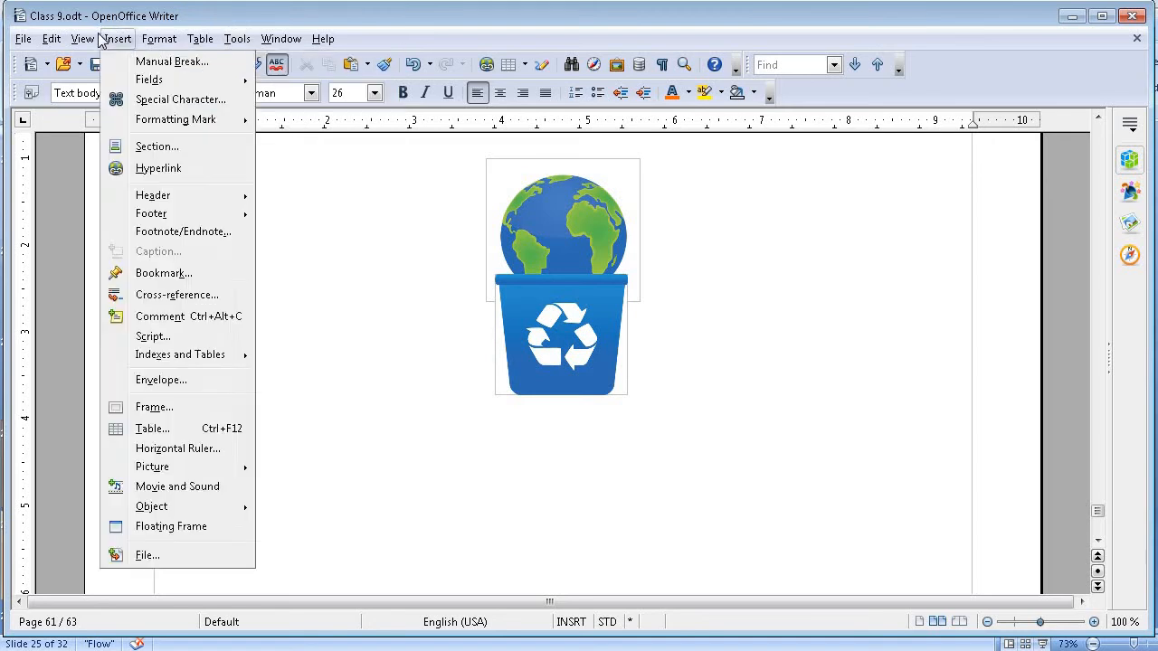
mouse_move(88, 42)
mouse_move(193, 121)
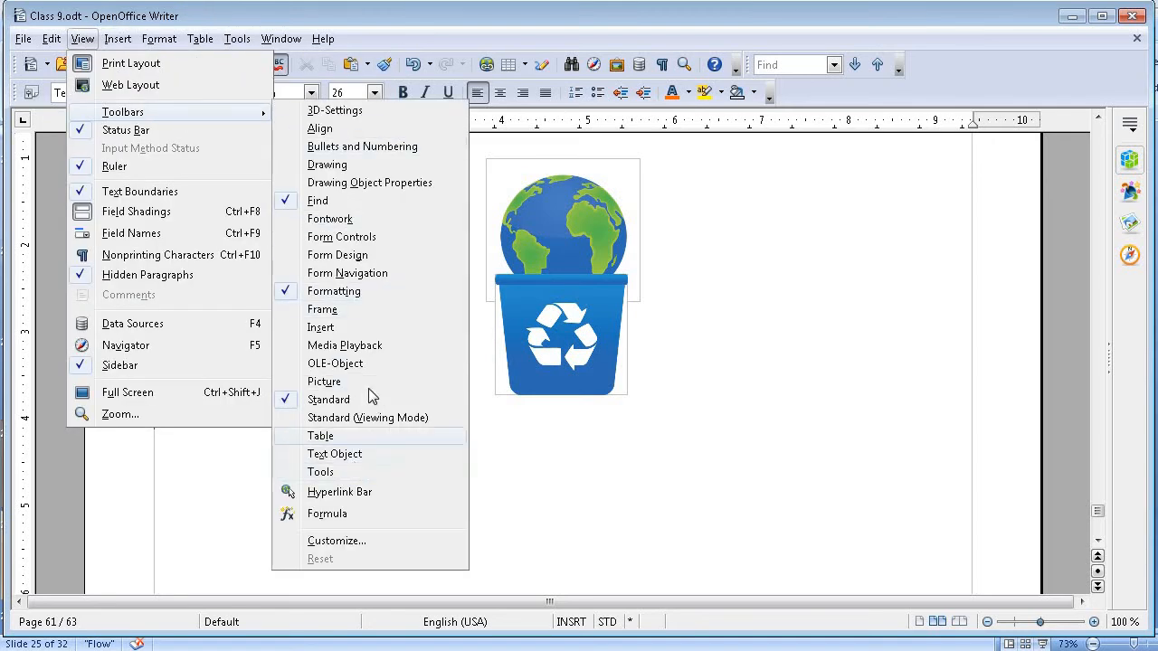
left_click(337, 164)
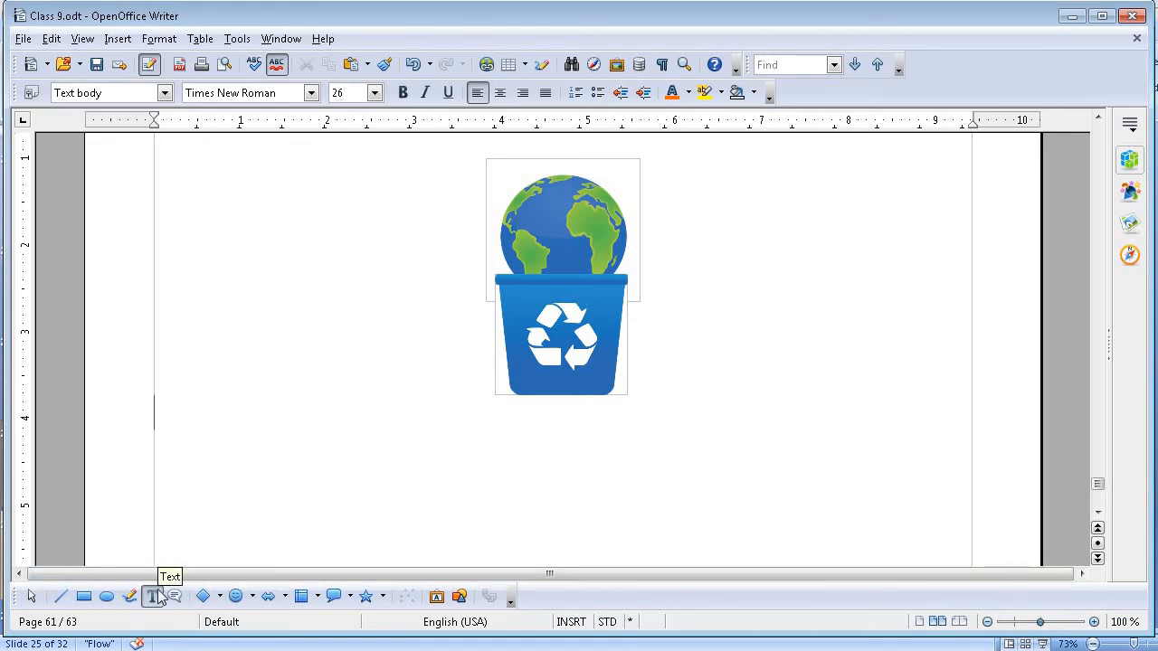
Draw an ellipse about 1.85 x 2.04 on page 61, to the lower left of the recycle bin
left_click(107, 597)
left_click_drag(282, 341, 308, 370)
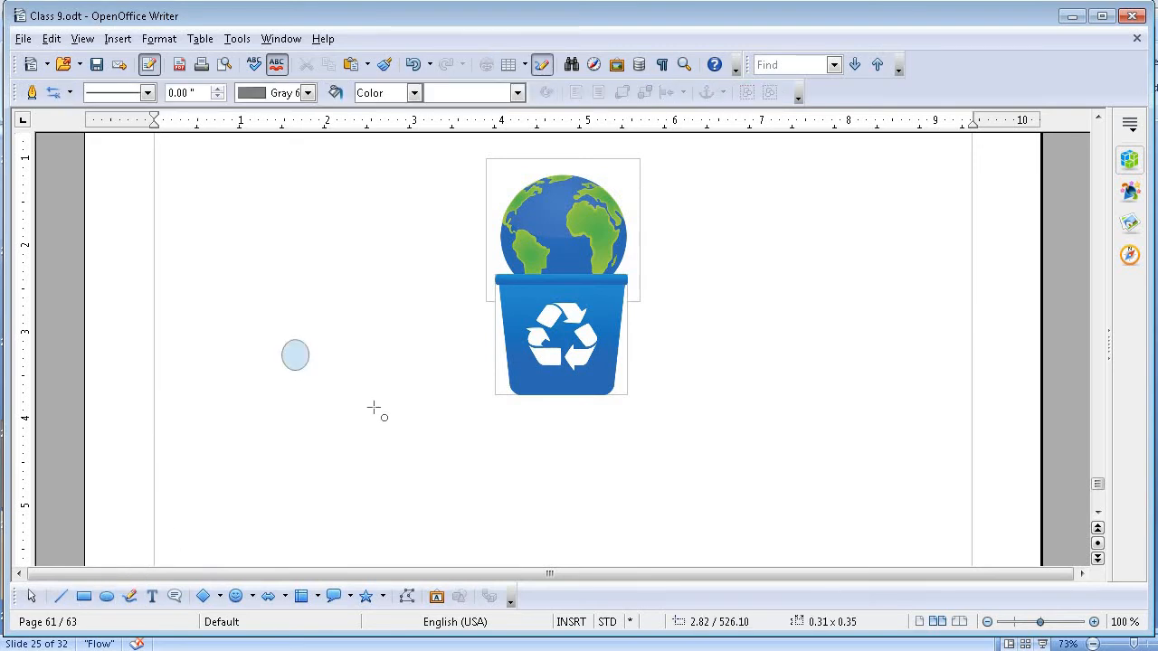
left_click_drag(374, 409, 442, 517)
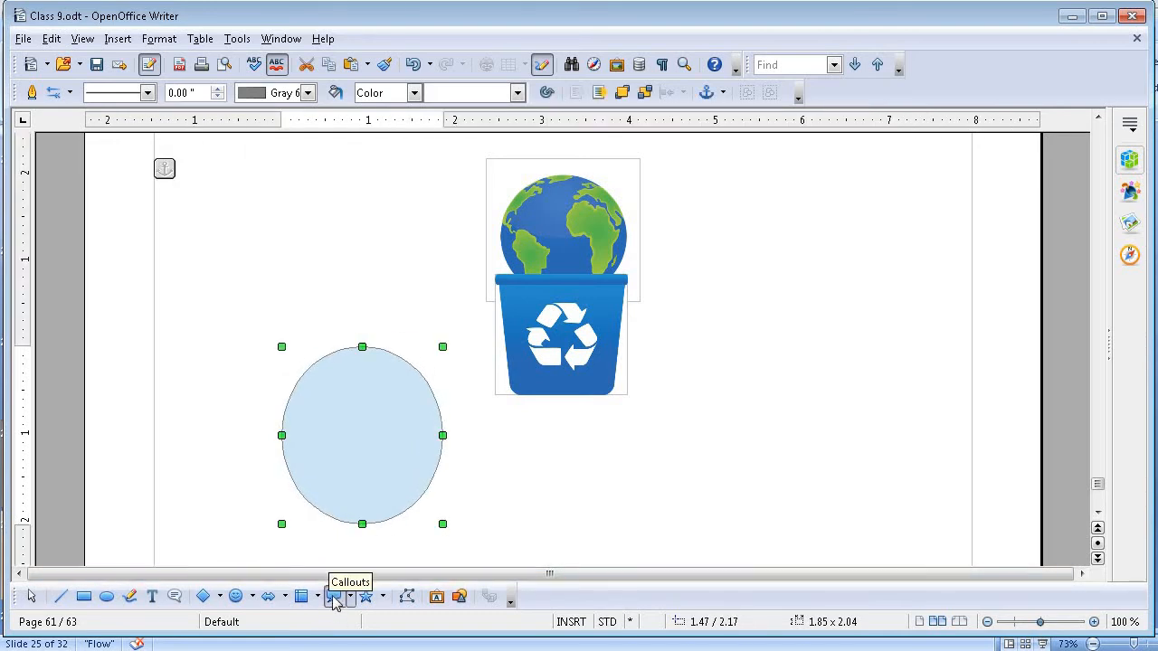
Draw a rounded rectangular callout right of the recycle bin with its tail pointing to the lower right, and enlarge it toward the bin
left_click_drag(783, 323, 905, 423)
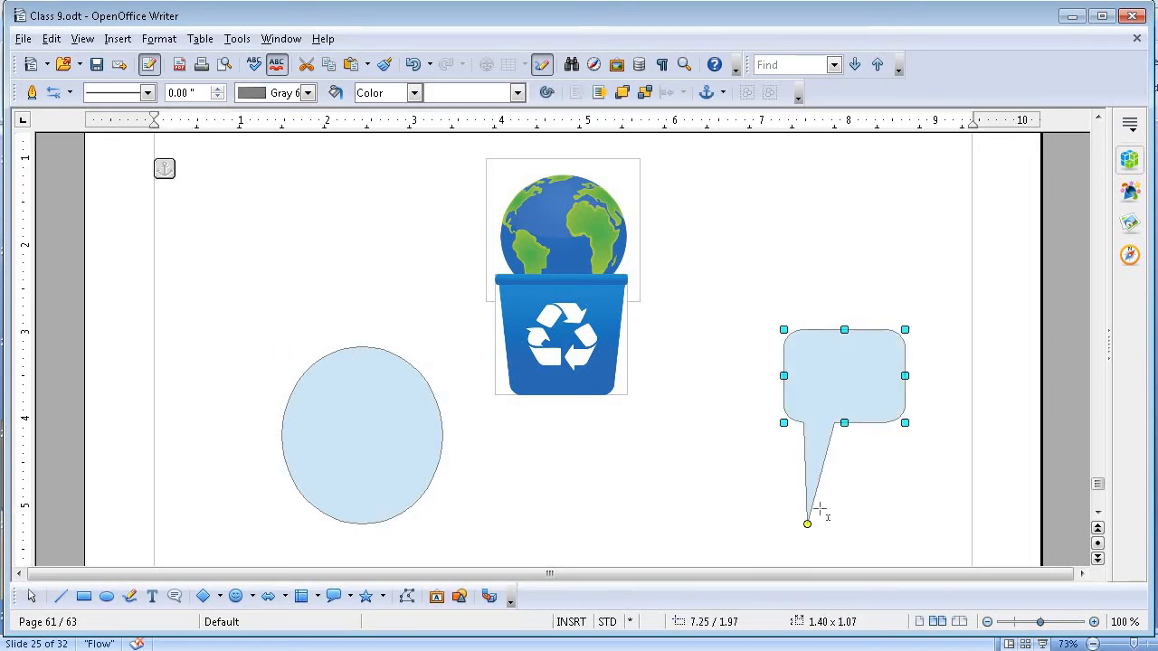
left_click_drag(810, 520, 930, 495)
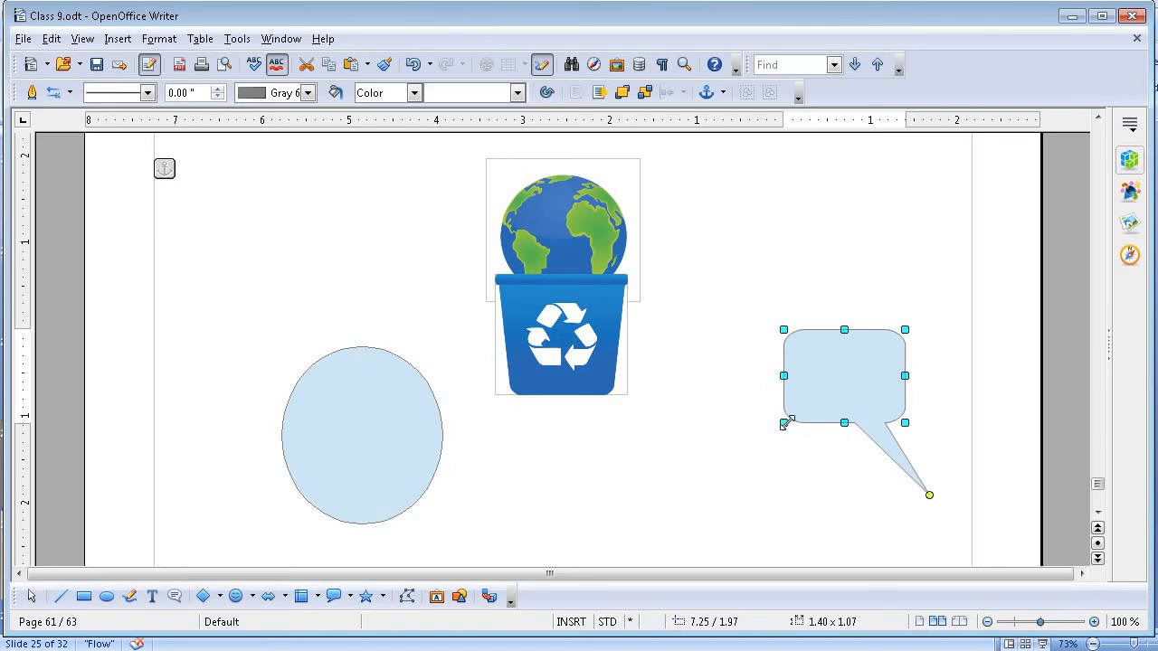
left_click_drag(783, 423, 659, 470)
left_click(804, 277)
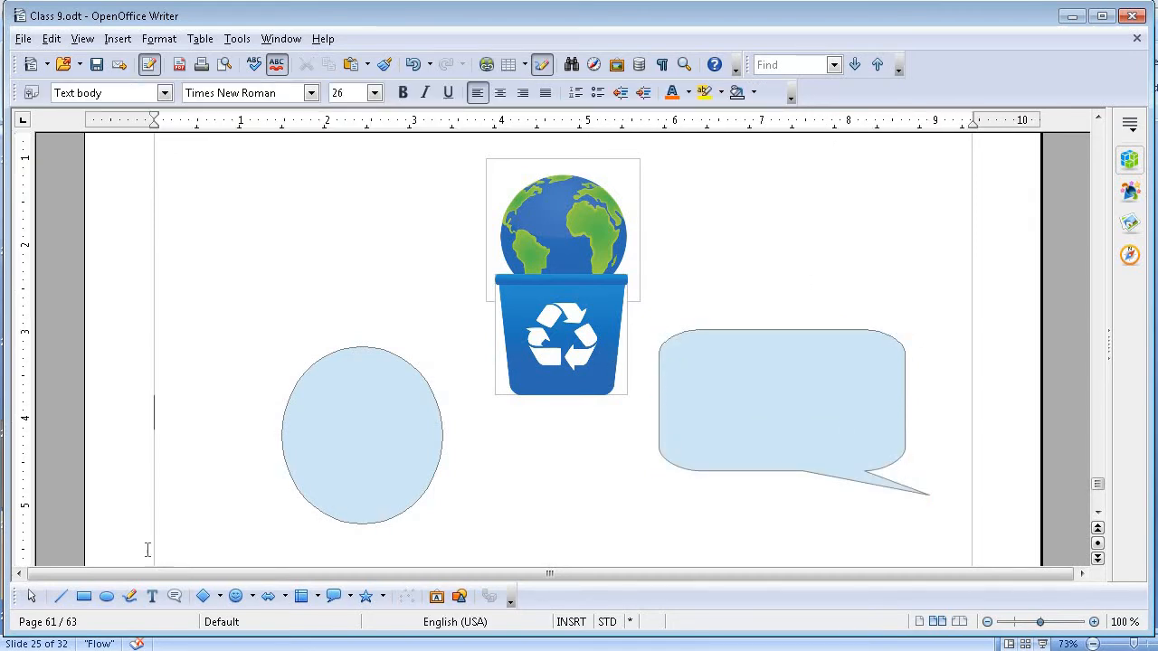
Draw a five-pointed star about 2.00 x 1.66 above the ellipse and deselect it
left_click(60, 596)
left_click(365, 596)
left_click_drag(254, 183, 429, 331)
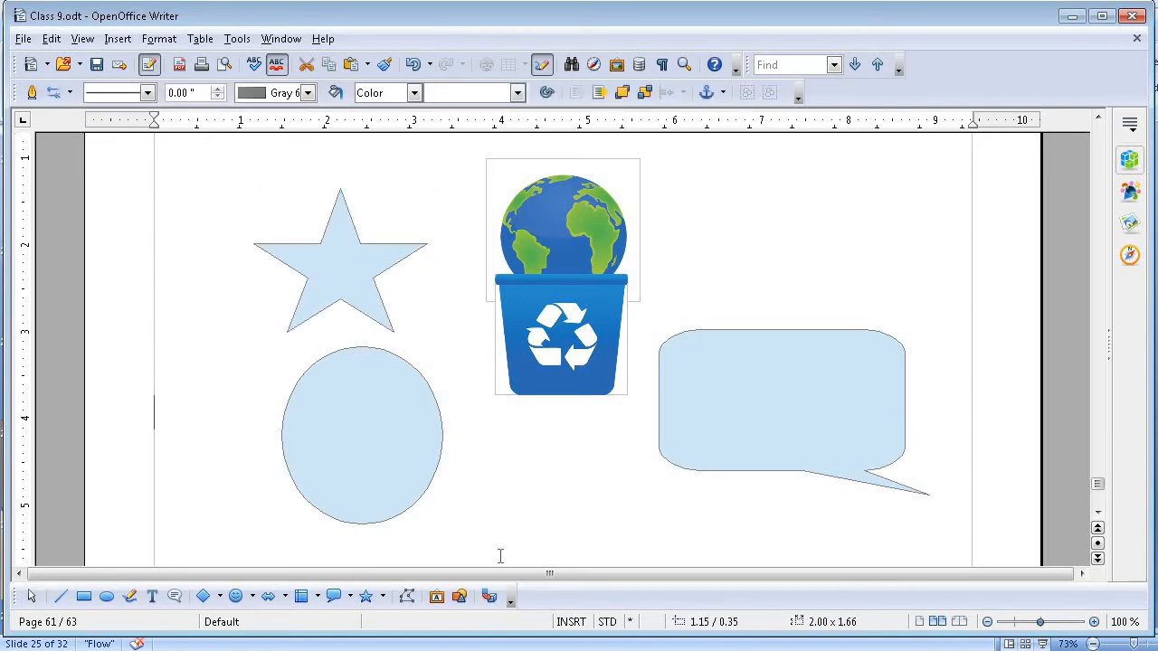
left_click(501, 556)
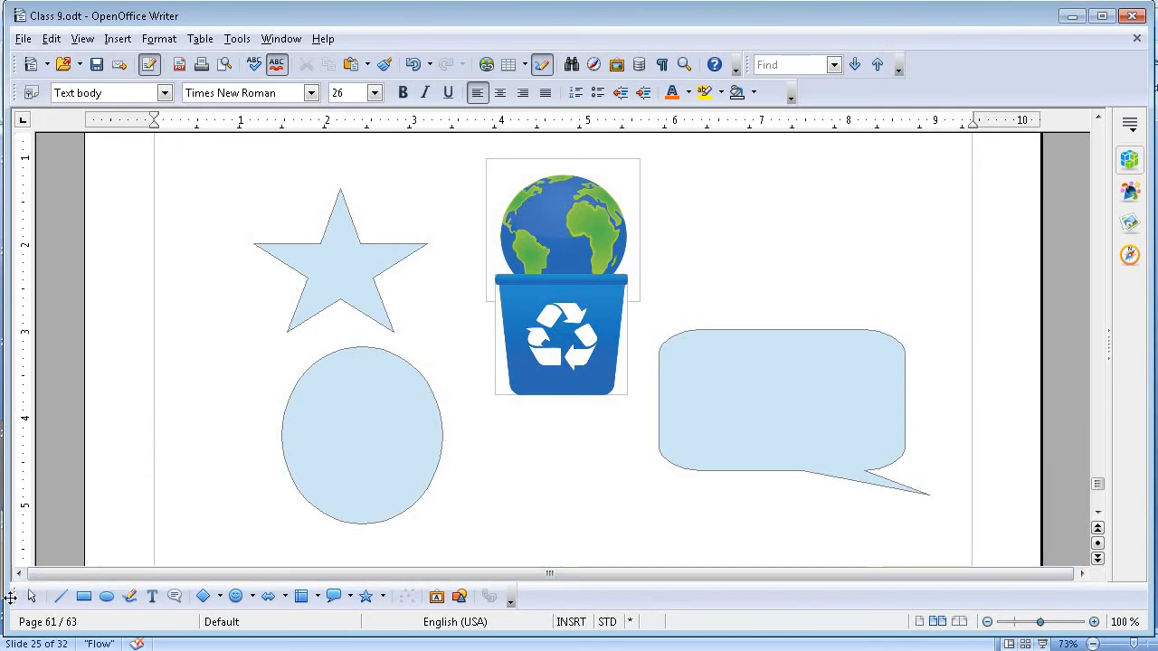
Hide the Drawing toolbar
left_click(83, 39)
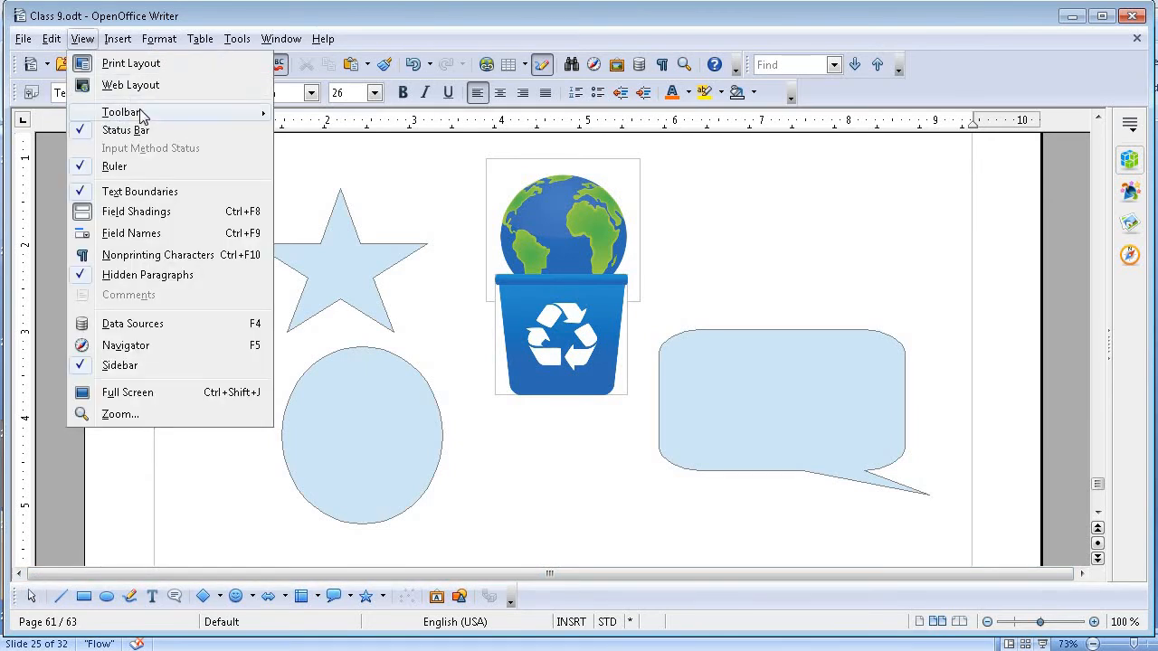
mouse_move(142, 115)
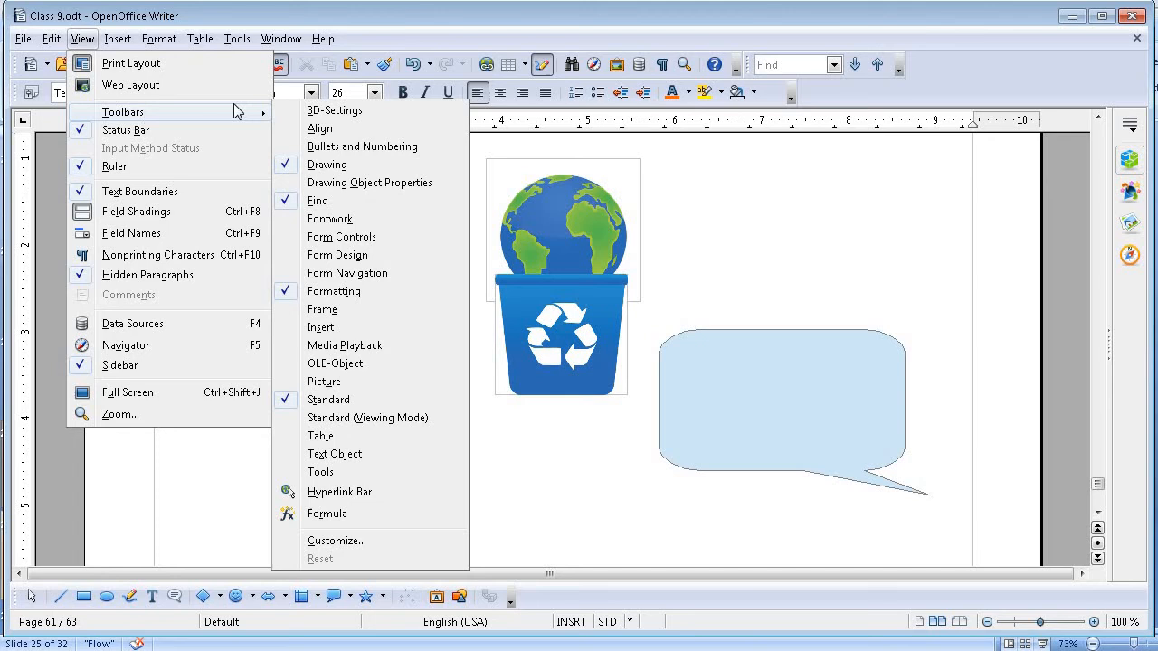
left_click(323, 166)
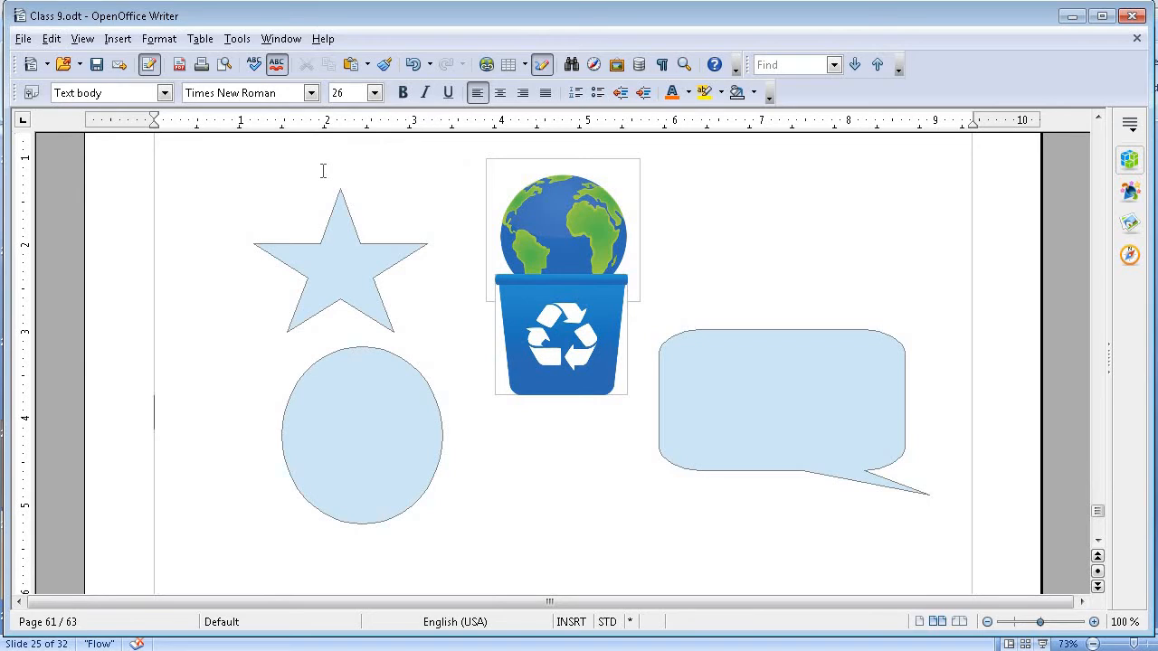
Open the list of available toolbars
left_click(118, 39)
mouse_move(82, 42)
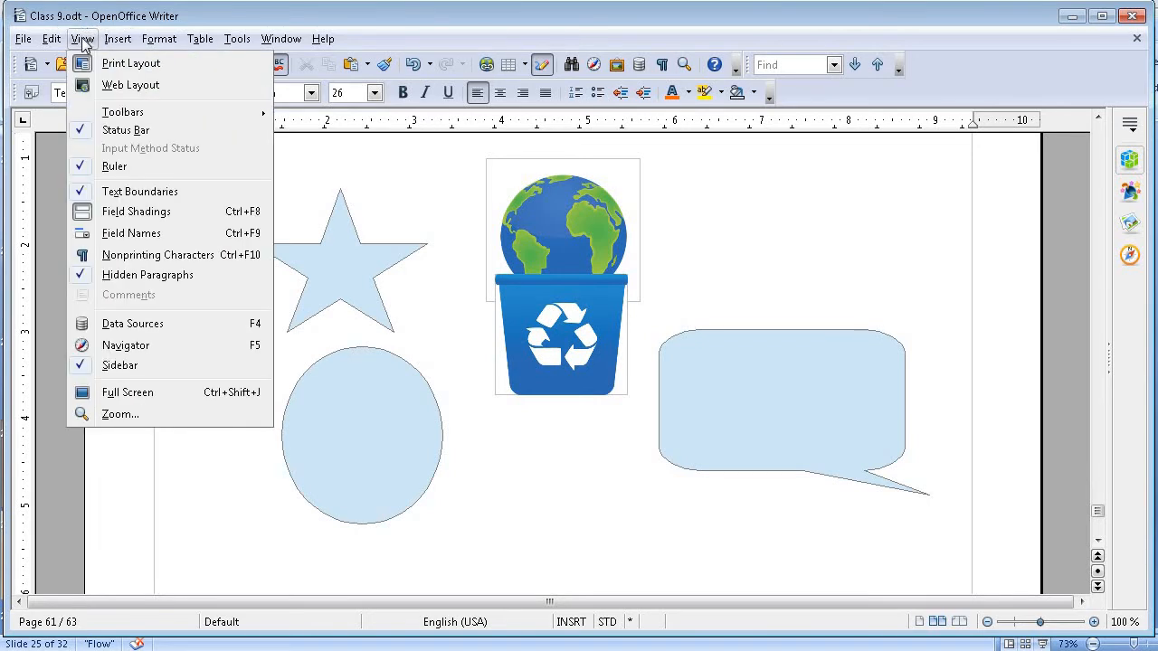
left_click(155, 119)
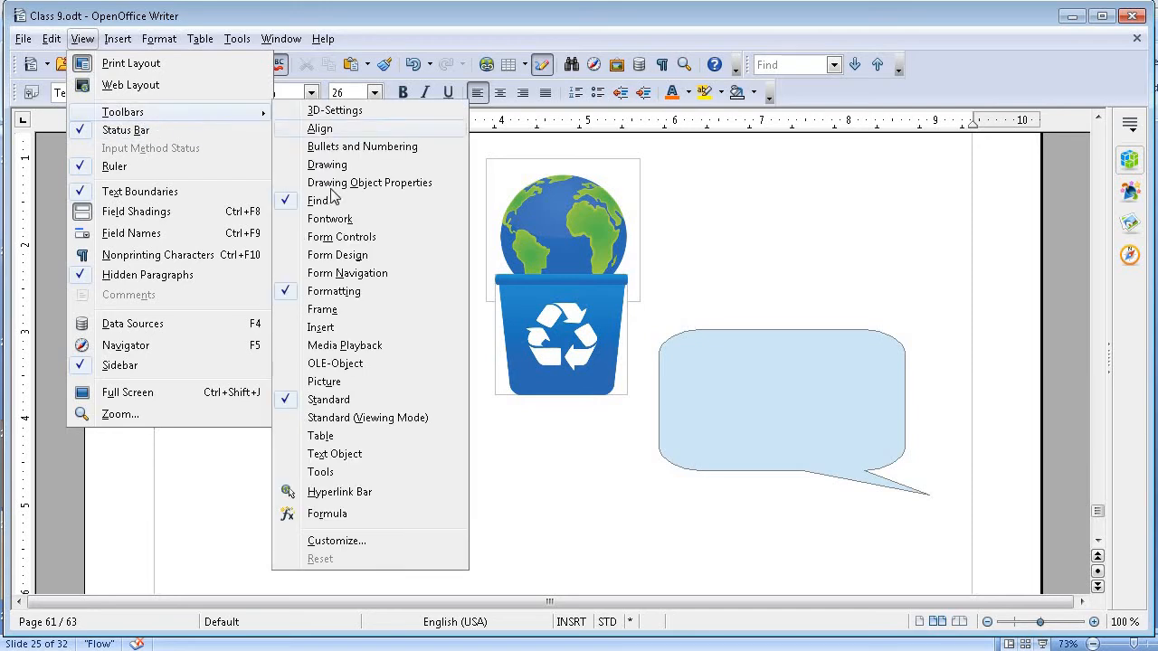
Display the Drawing toolbar in the document window
left_click(328, 165)
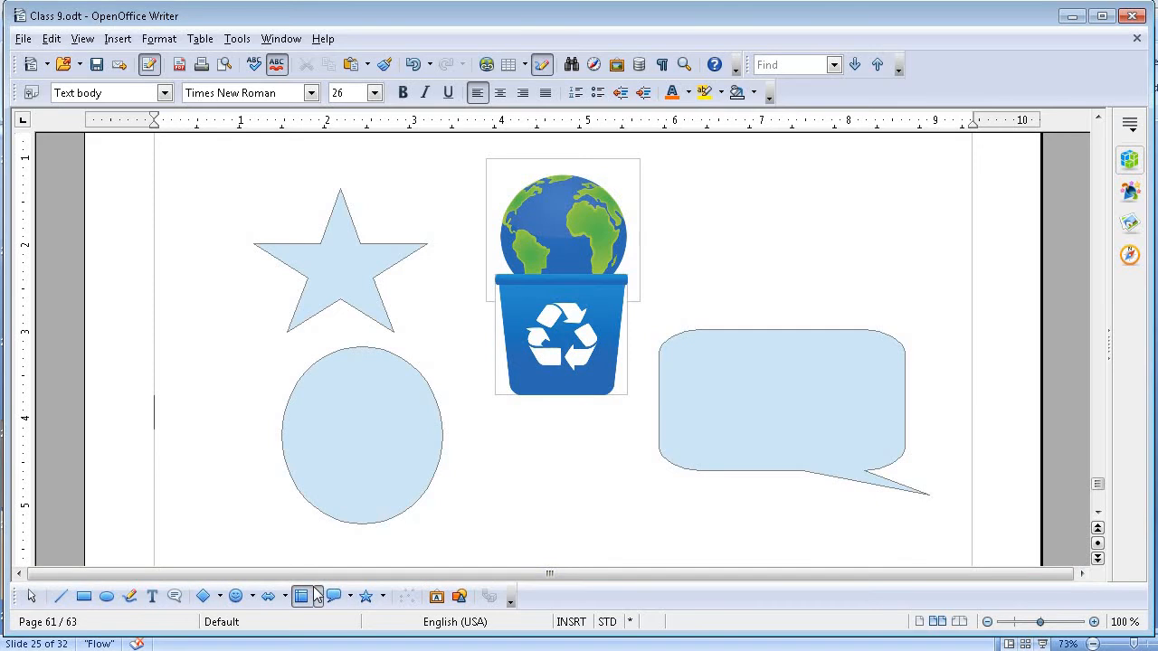
Switch to the PowerPoint presentation, show slide 26, "Mathematical expressions", and return to the Writer document
key("alt+Tab")
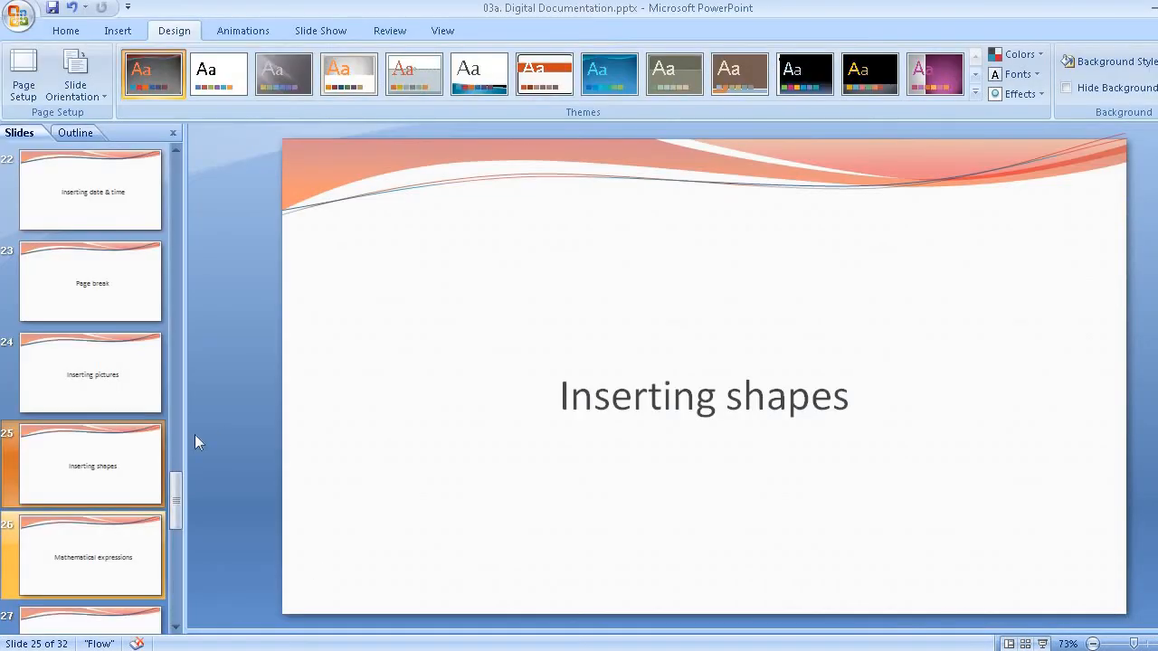
left_click(114, 575)
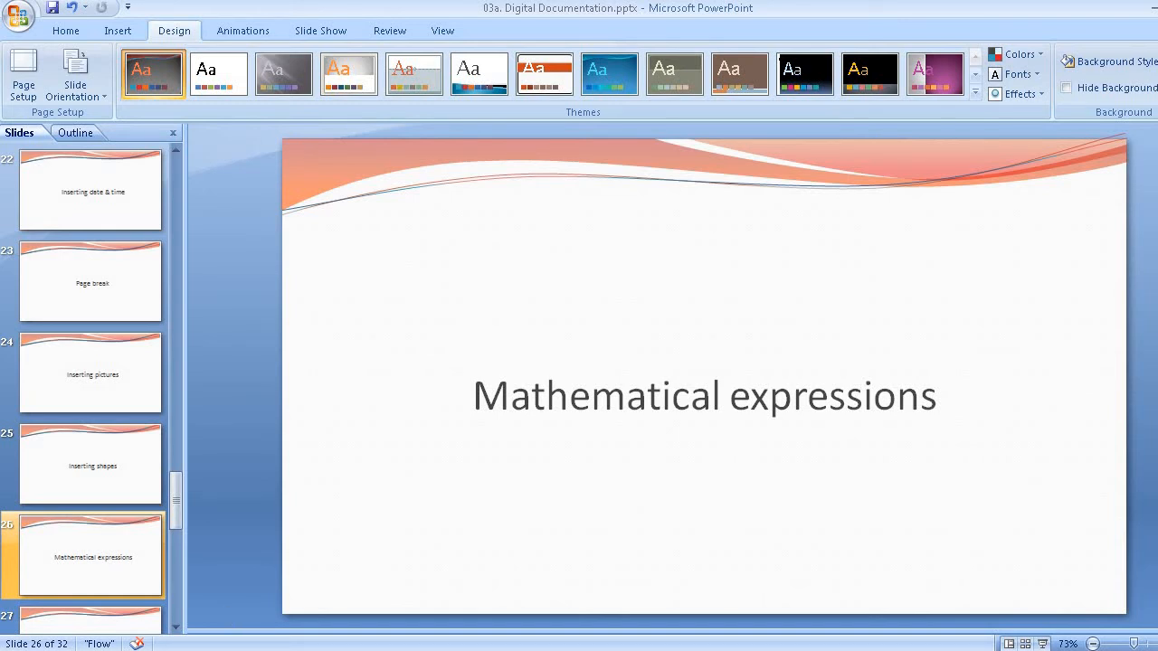
key("alt+Tab")
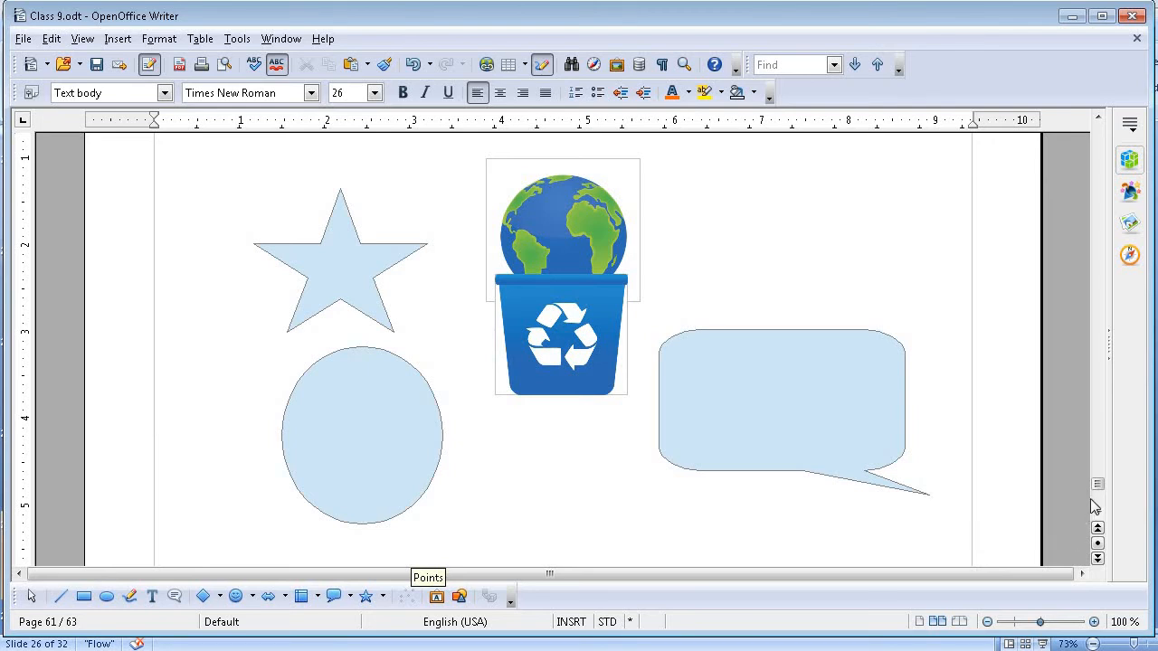
Insert a formula object below the date on page 62
scroll(1097, 515, "down", 6)
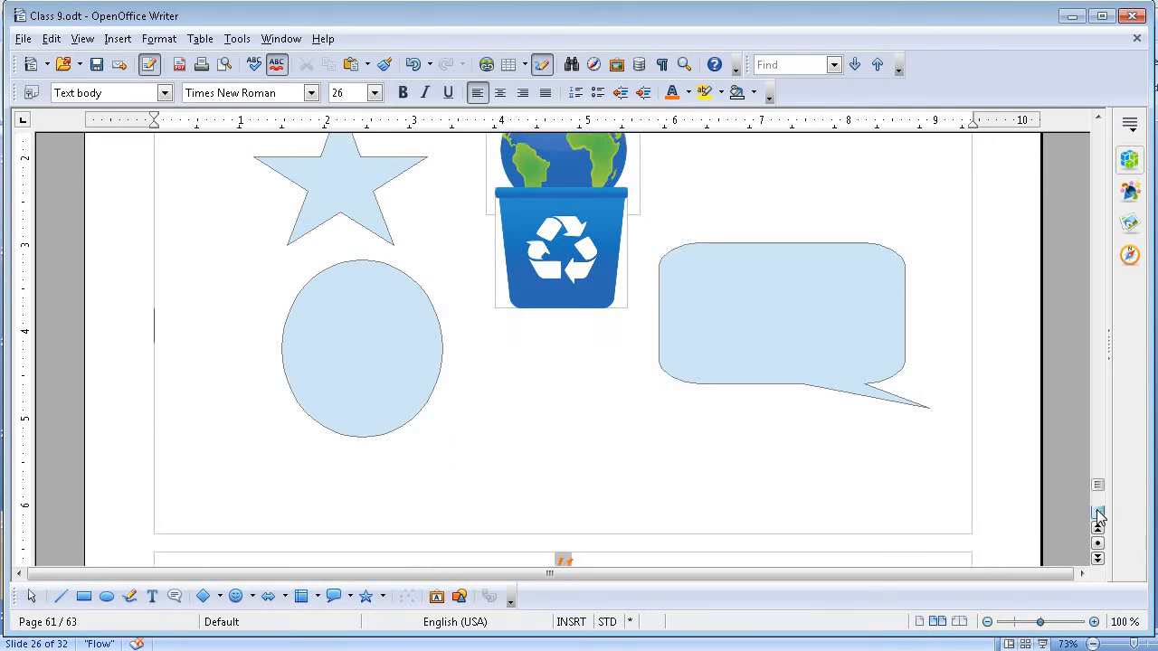
scroll(1097, 516, "down", 6)
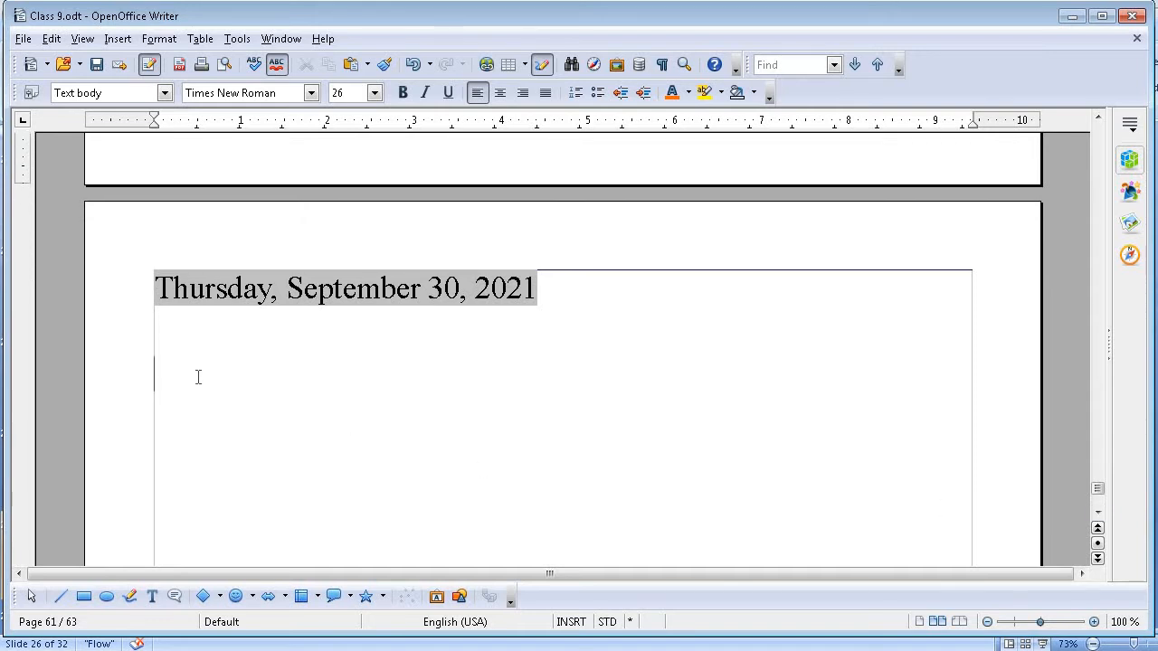
left_click(119, 40)
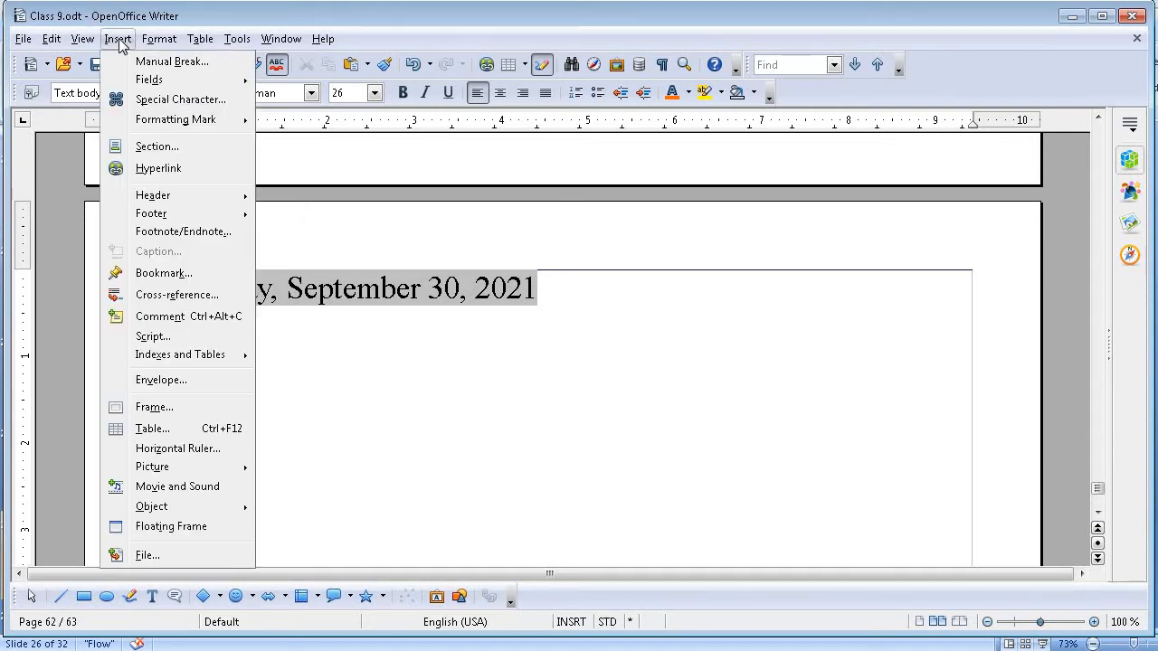
mouse_move(213, 84)
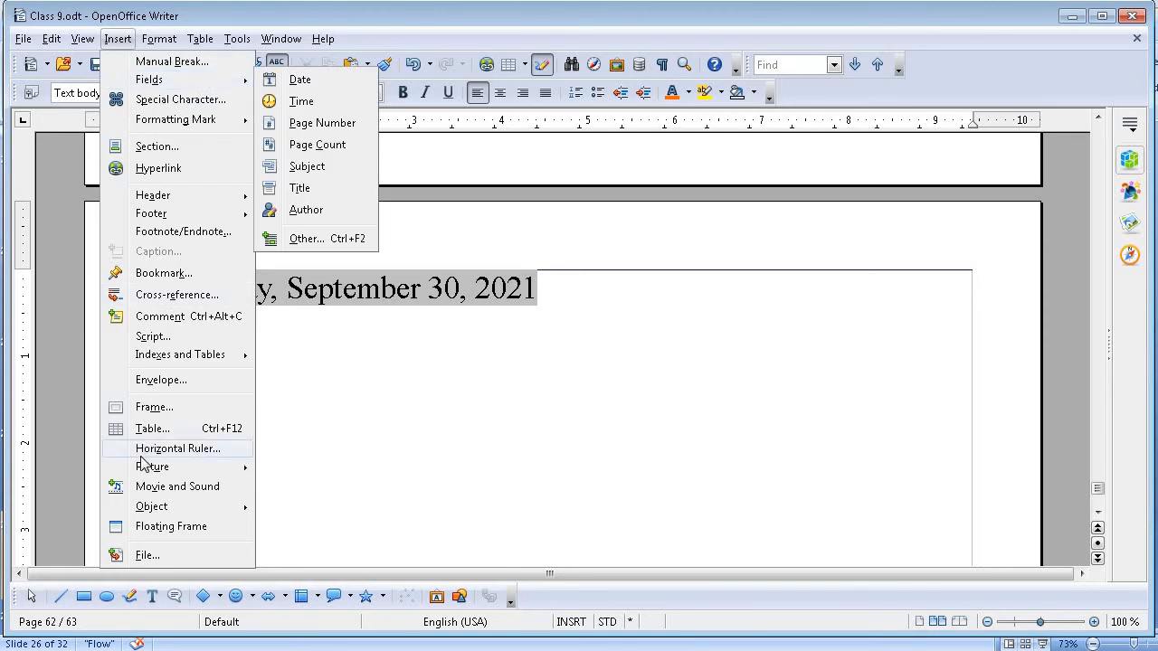
mouse_move(176, 508)
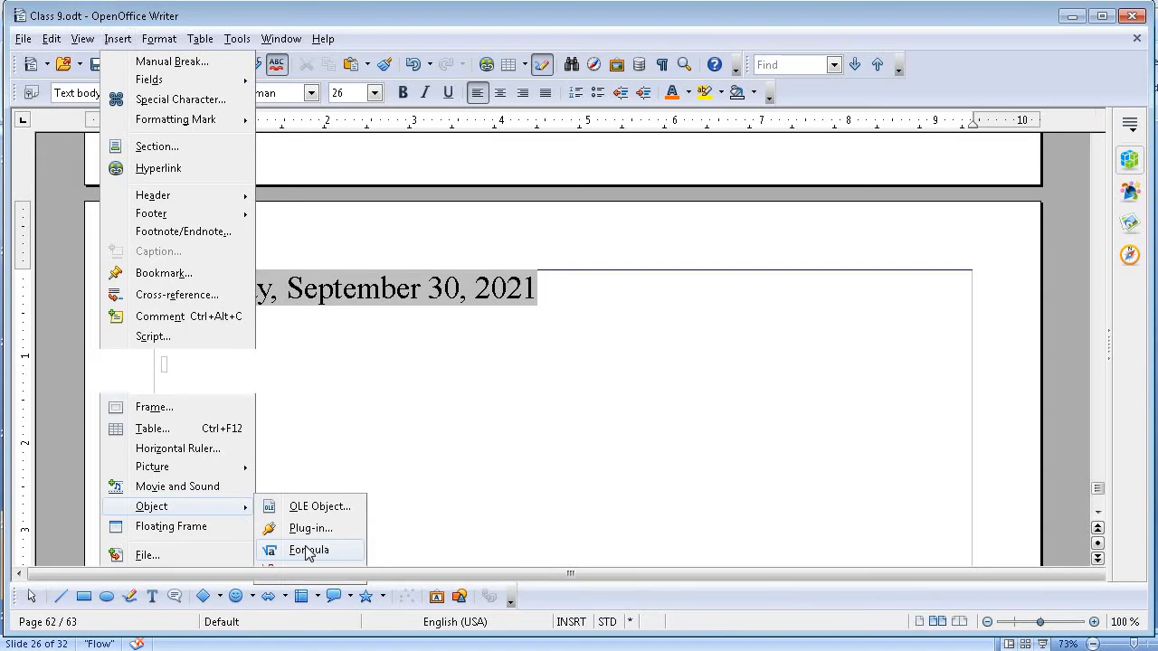
left_click(307, 550)
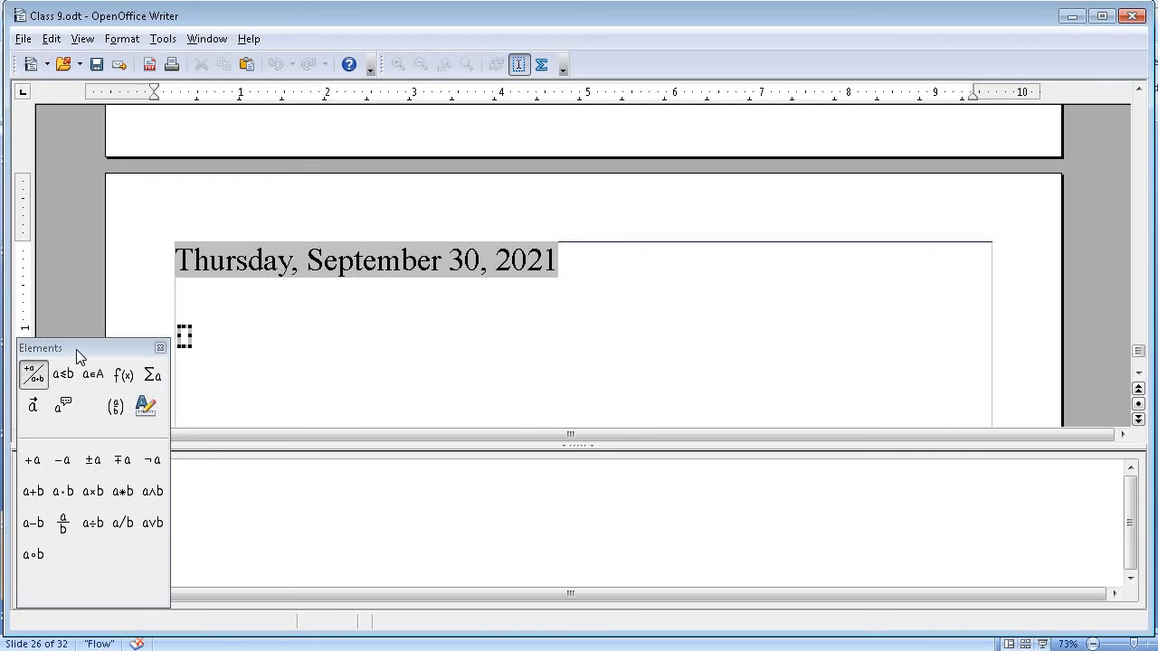
Move the Elements window clear of the formula text area and add the similar-or-equal relation (simeq) to the formula
left_click_drag(76, 350, 677, 161)
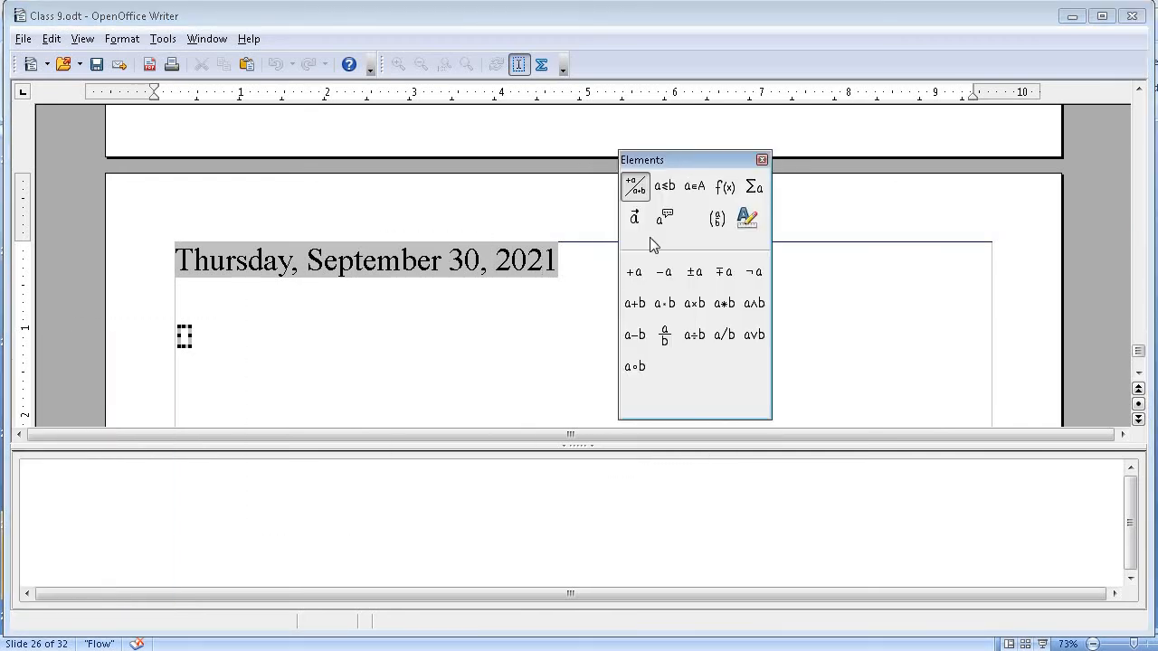
left_click(670, 190)
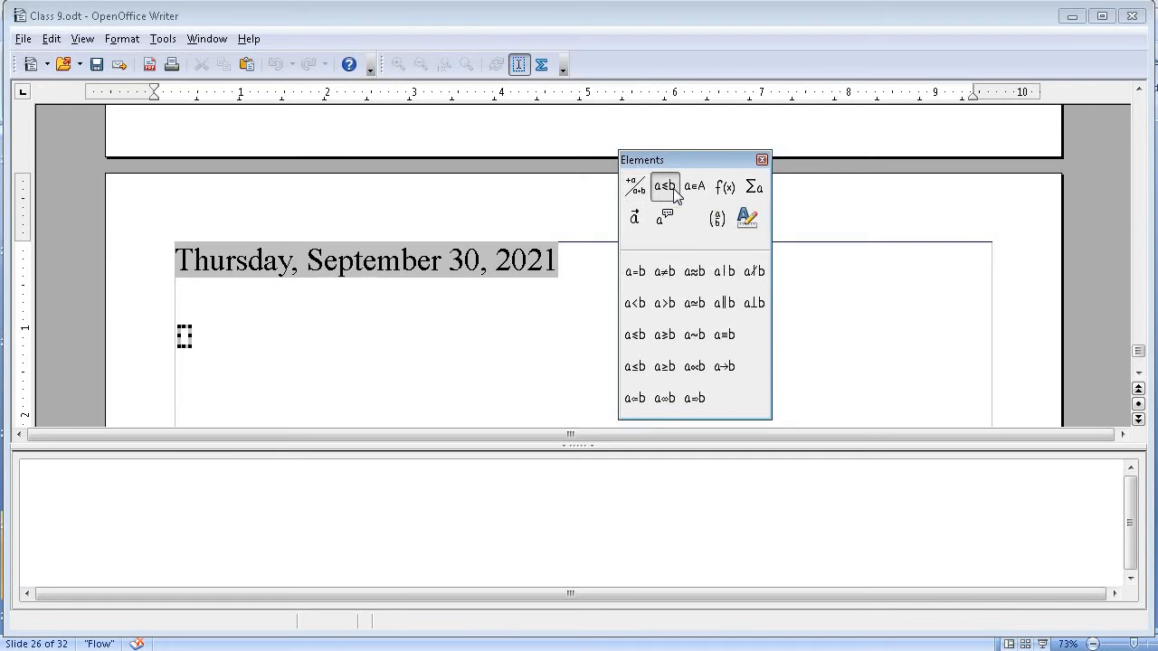
left_click(699, 303)
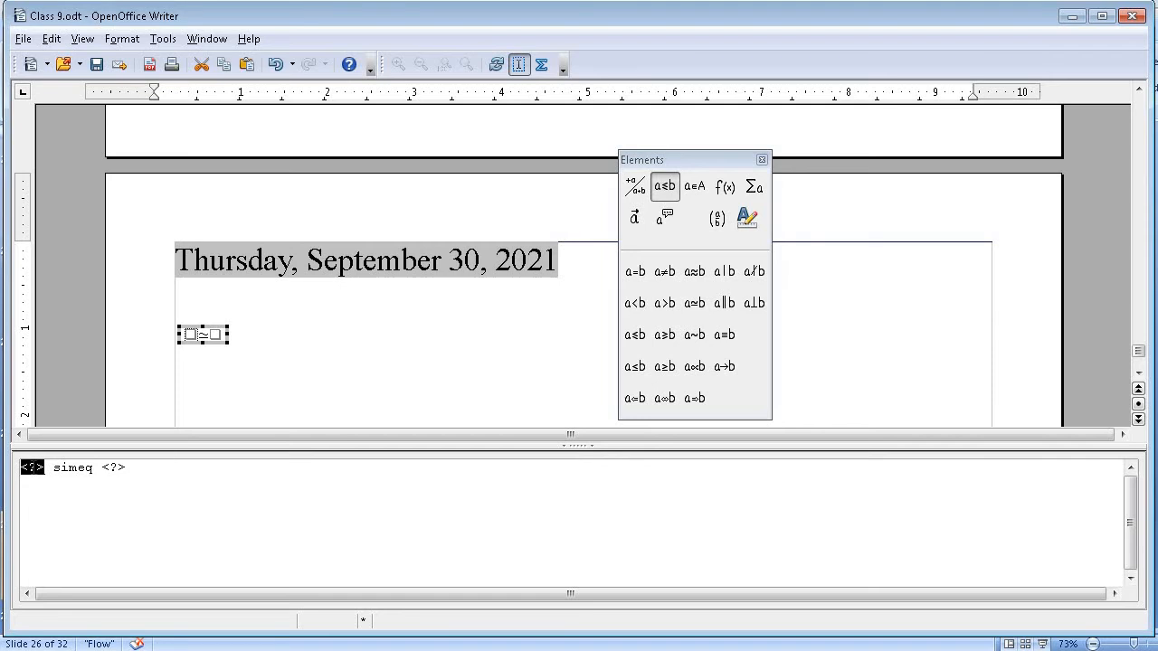
Replace the formula's placeholders and their angle brackets to read "x simeq y", and finish editing the formula
left_click(74, 584)
double_click(112, 468)
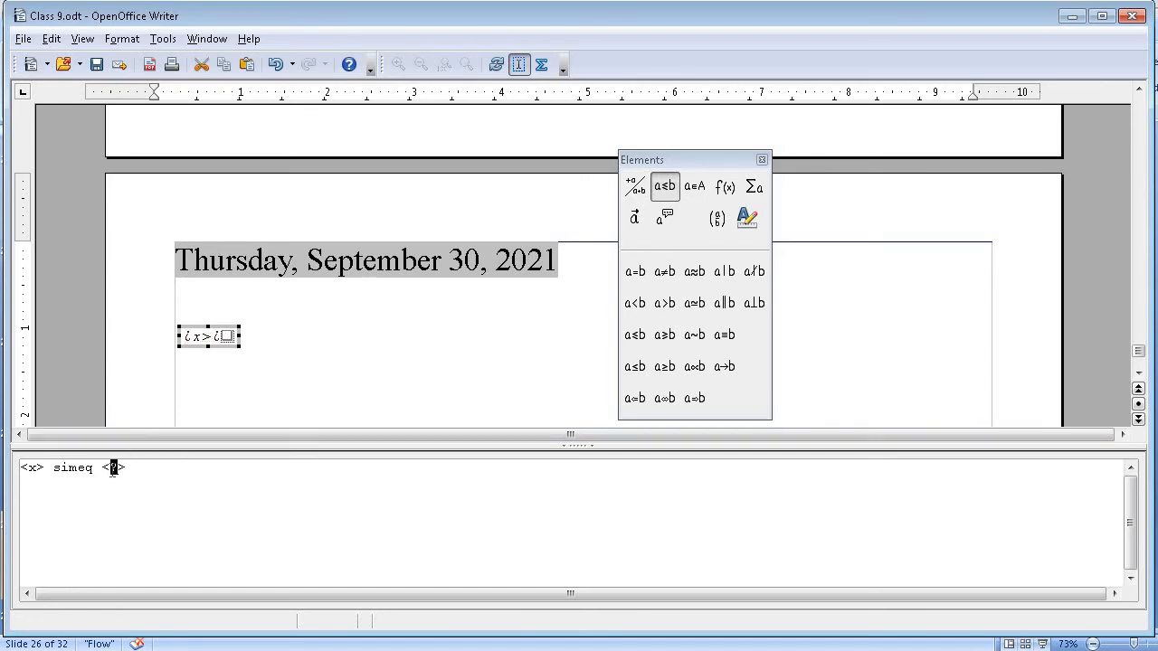
type("y")
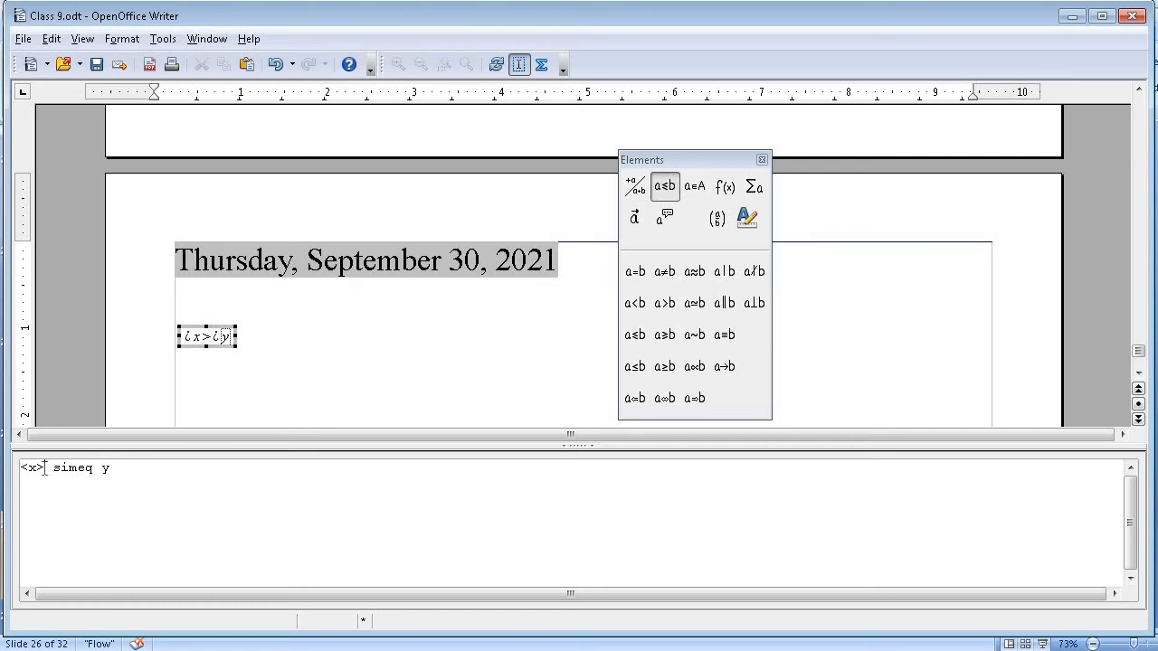
key("BackSpace")
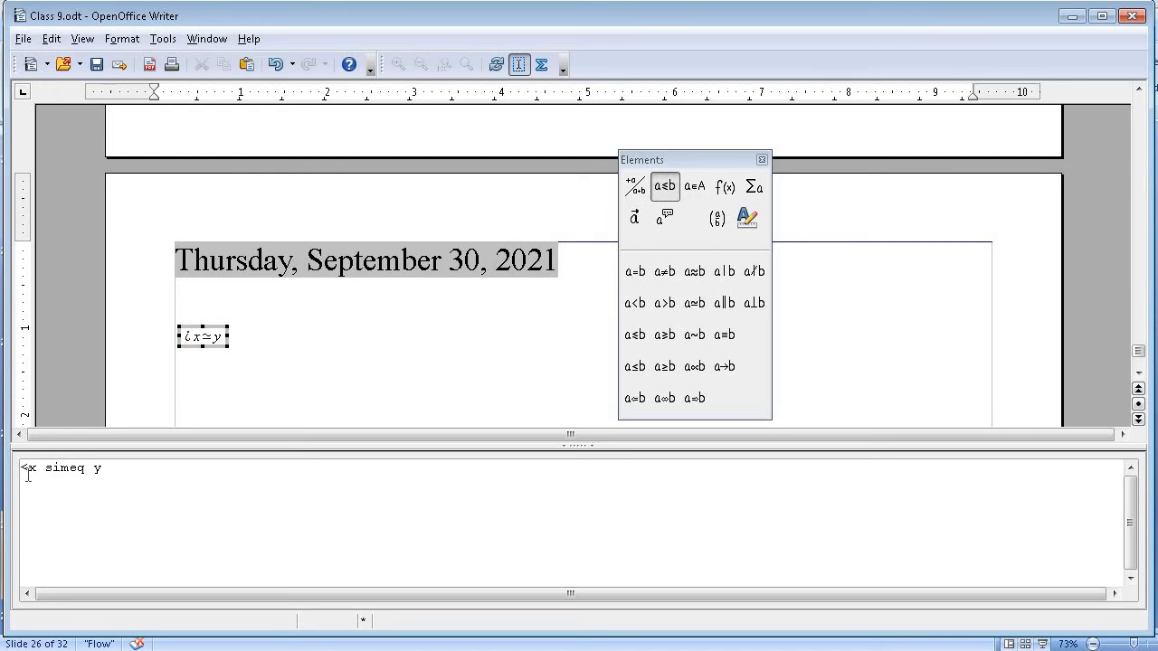
key("BackSpace")
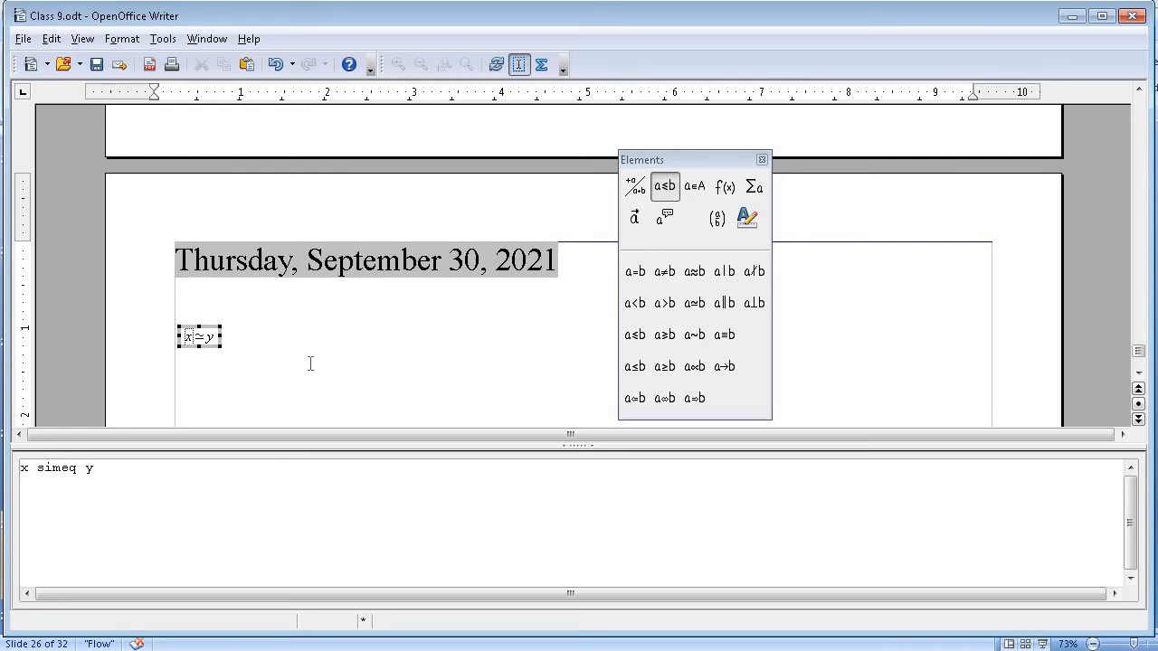
key("Escape")
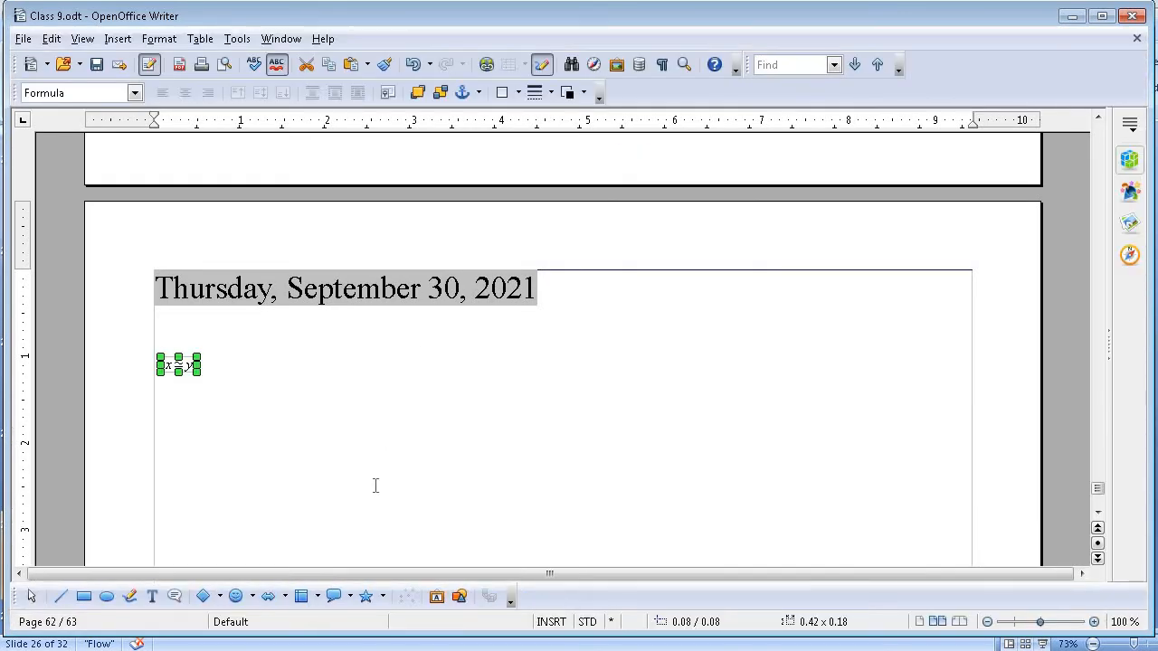
key("Escape")
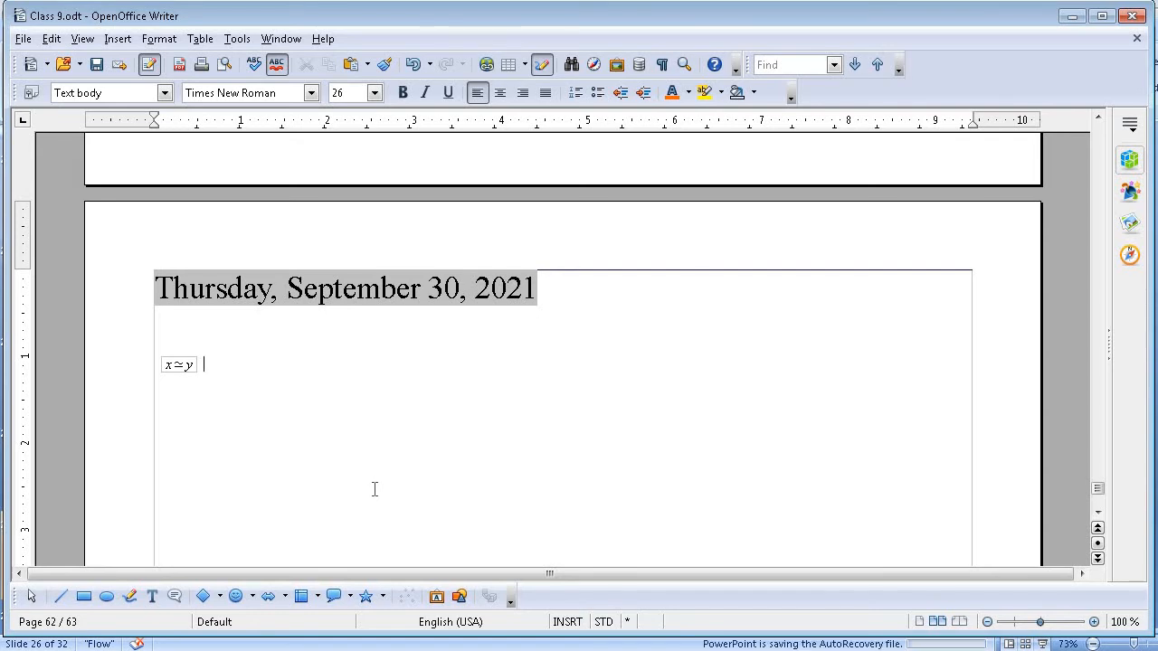
Insert a second formula object on the same line, after the x ≃ y formula
left_click(119, 40)
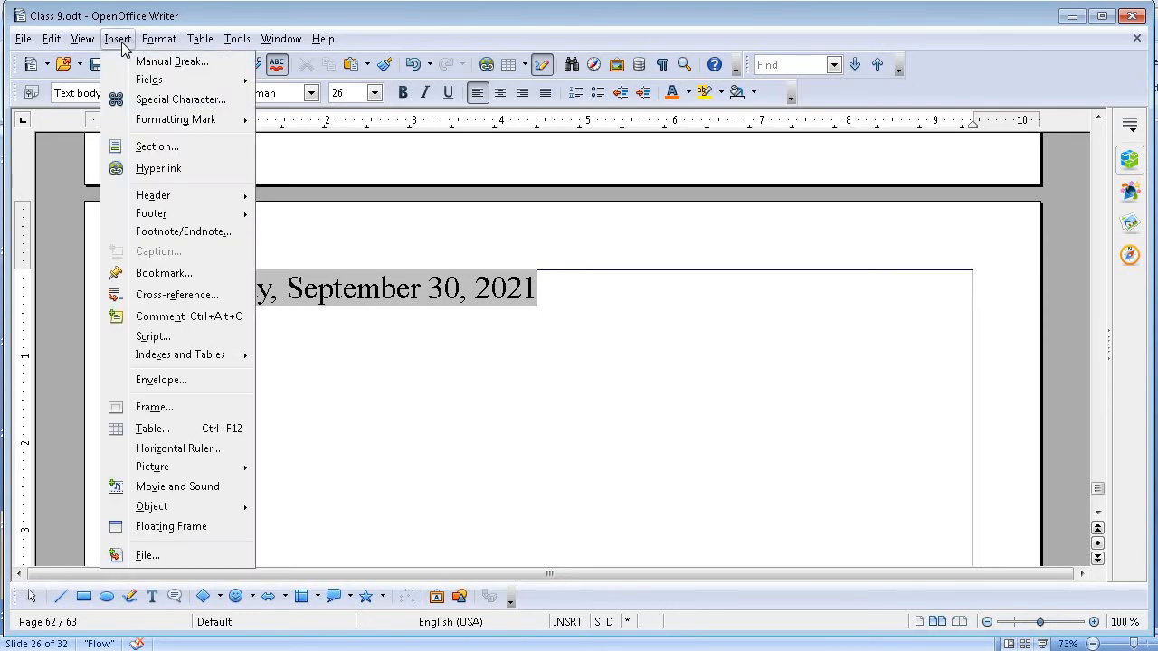
mouse_move(217, 508)
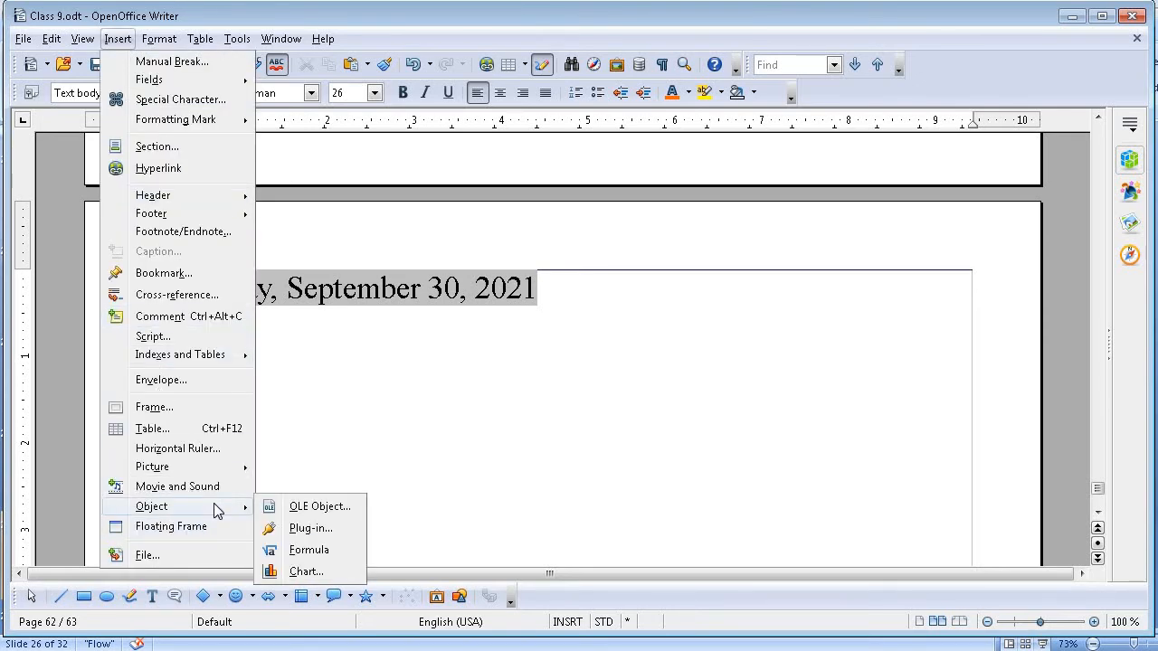
left_click(315, 556)
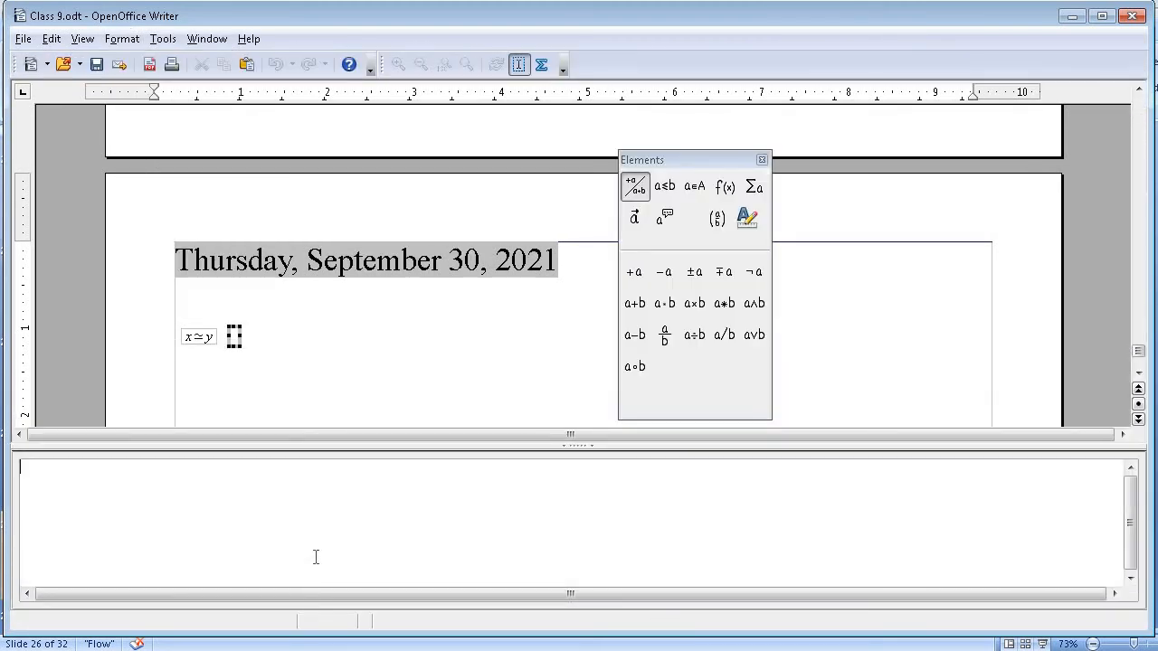
Examine the formula element categories, including functions, operators, brackets and attributes, and leave the formula editor with the Elements window closed
left_click(729, 196)
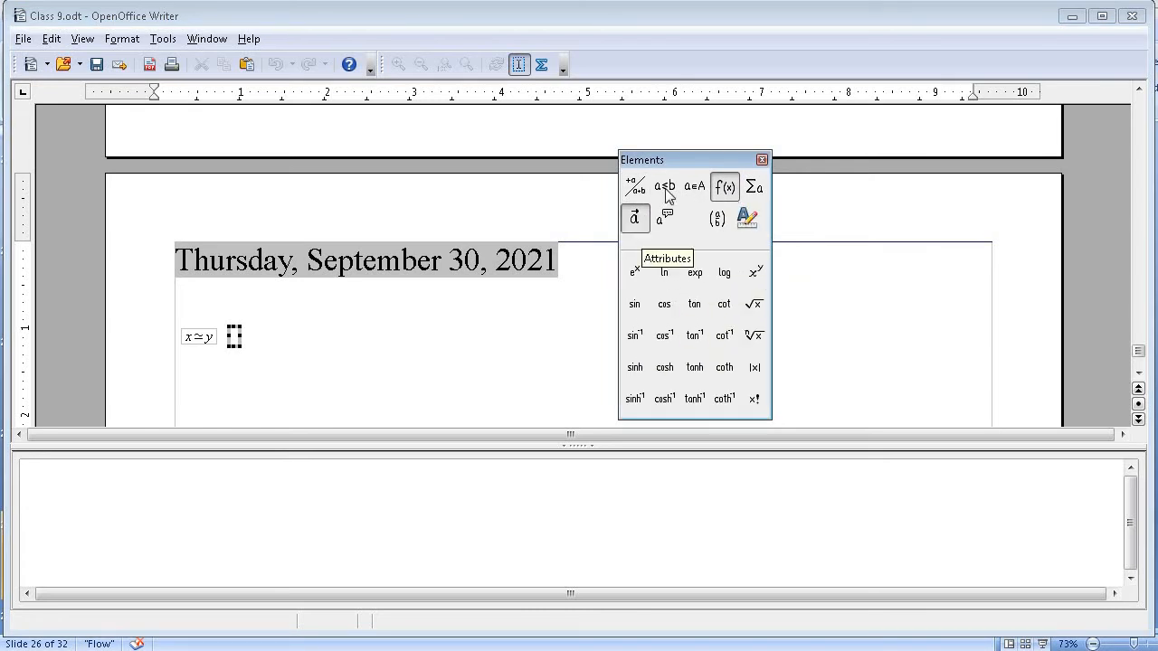
left_click(754, 187)
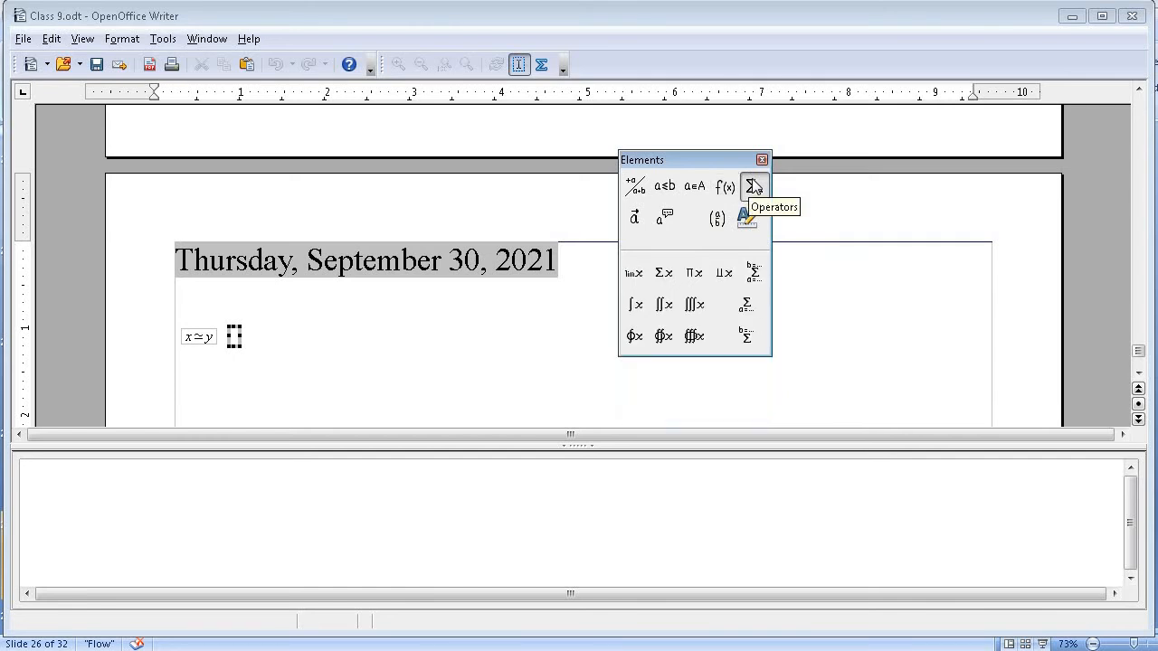
left_click(693, 187)
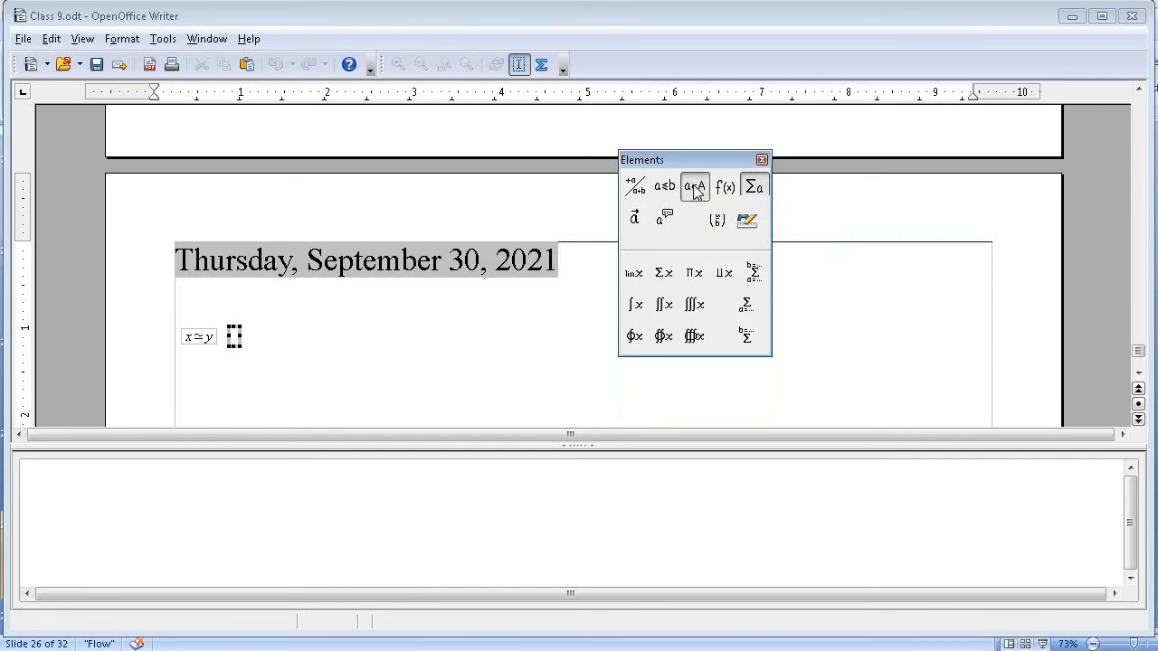
left_click(639, 186)
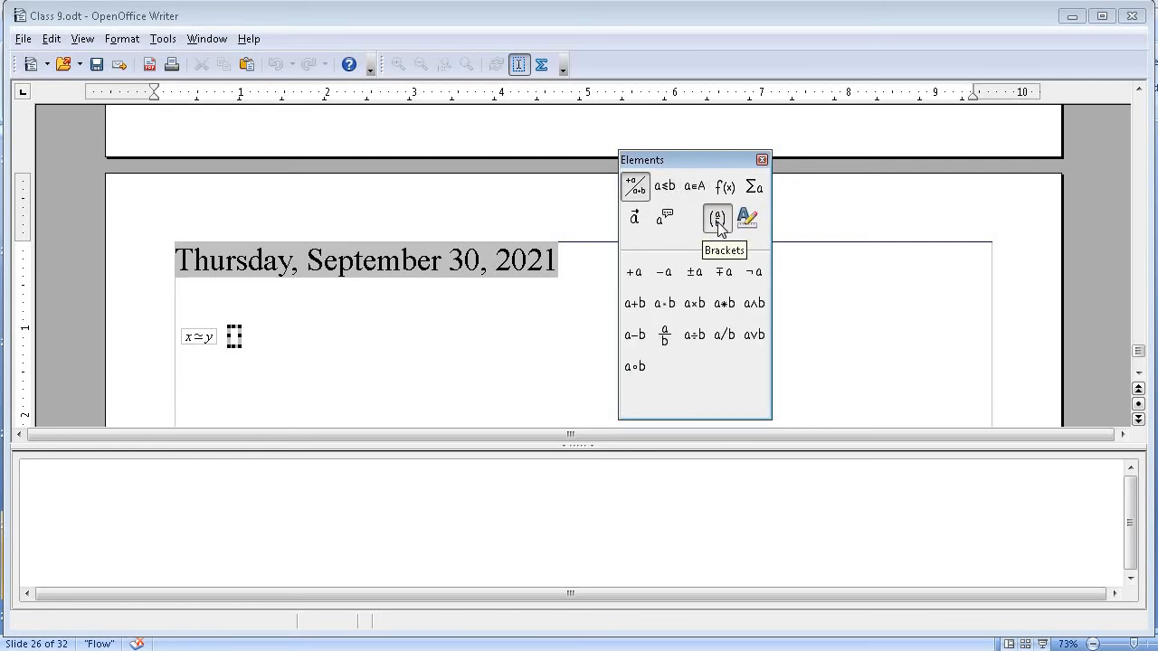
left_click(717, 220)
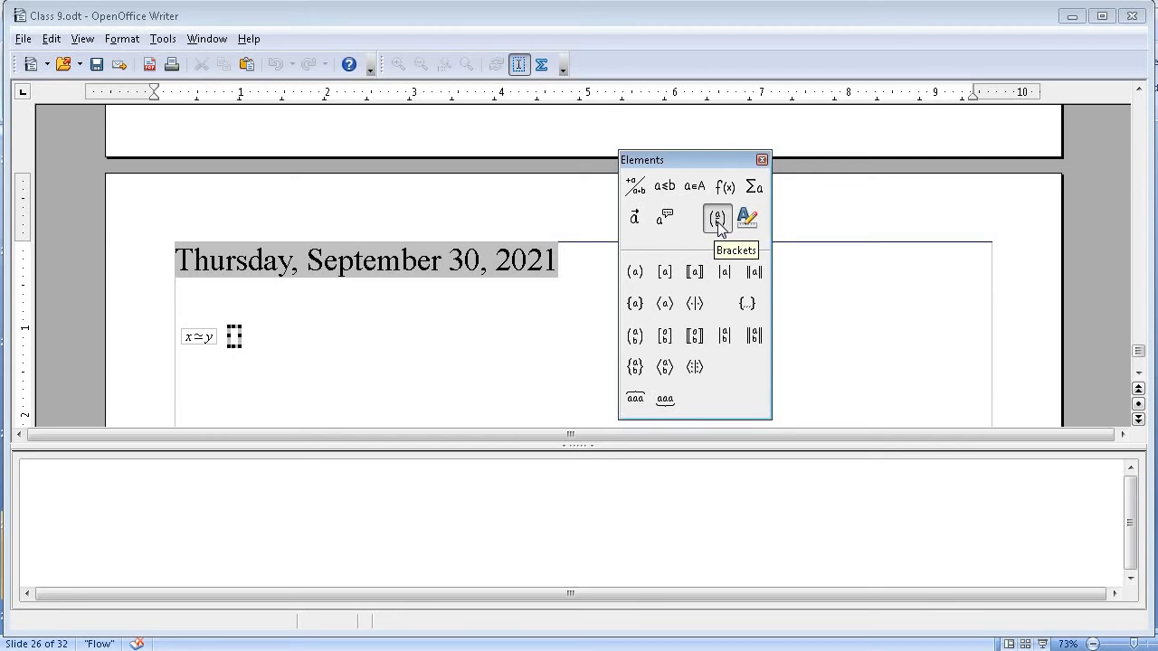
left_click(637, 220)
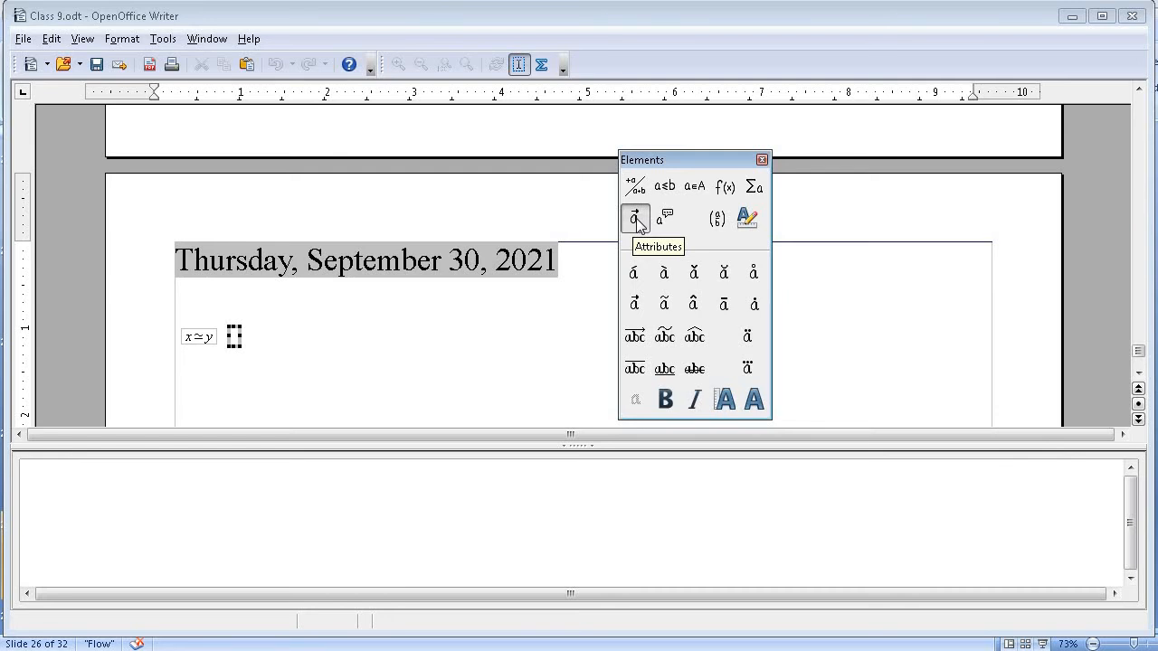
left_click(761, 160)
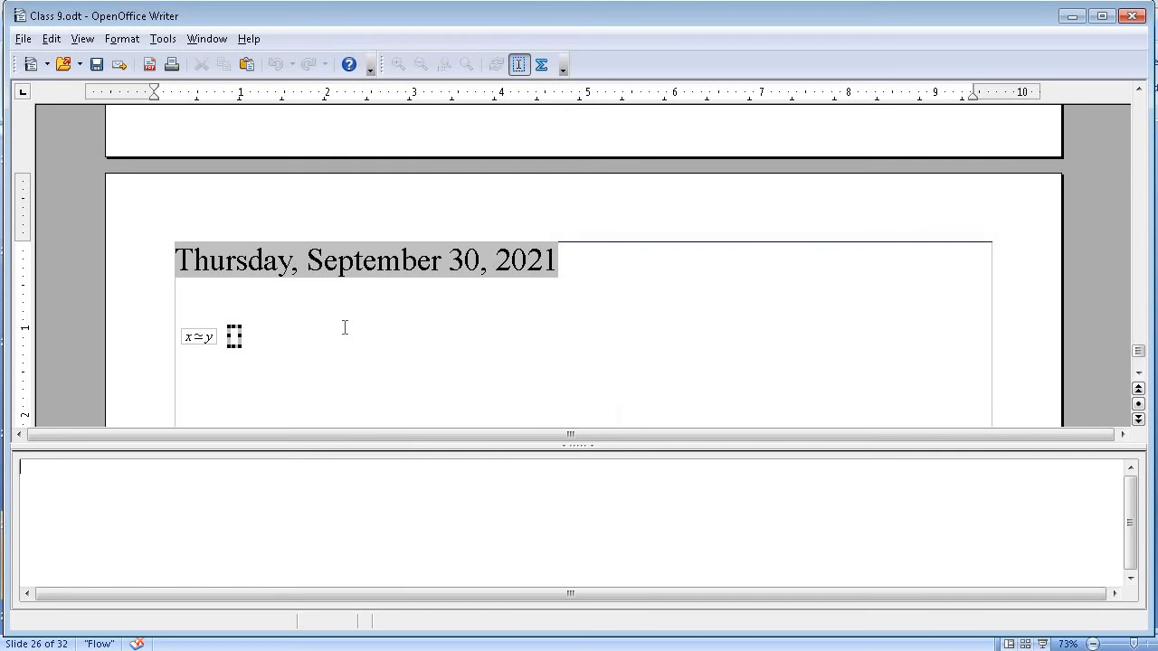
key("Escape")
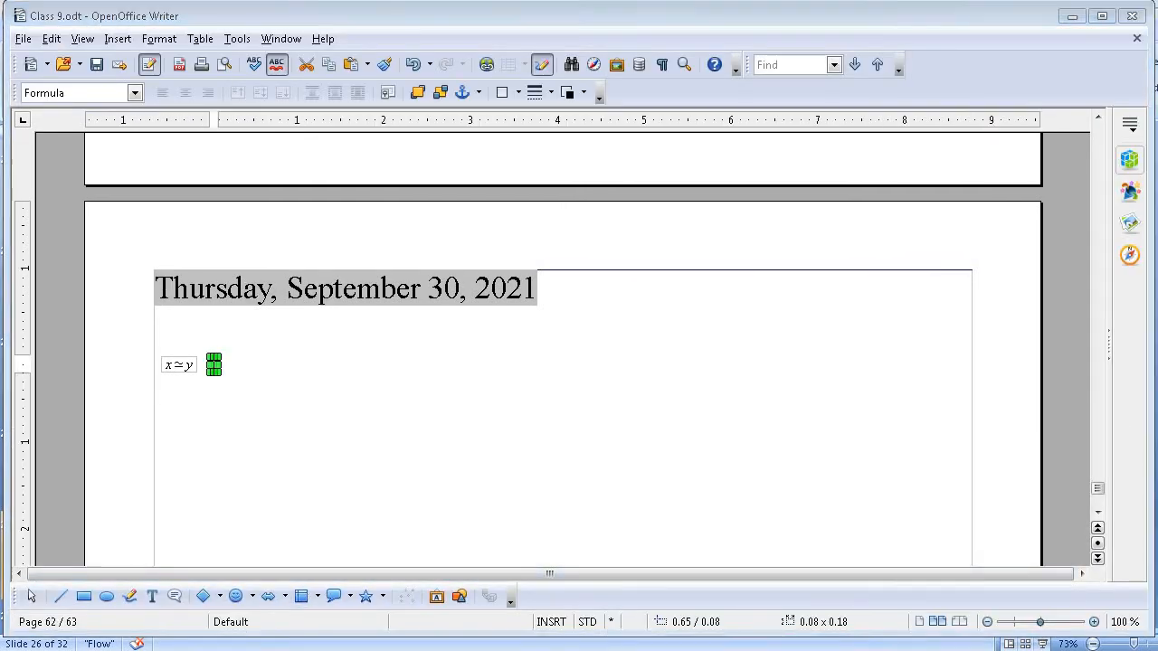
Switch to the PowerPoint presentation, show slide 27, "Dividing pages into column", return to the Writer document and deselect the empty formula
key("alt+Tab")
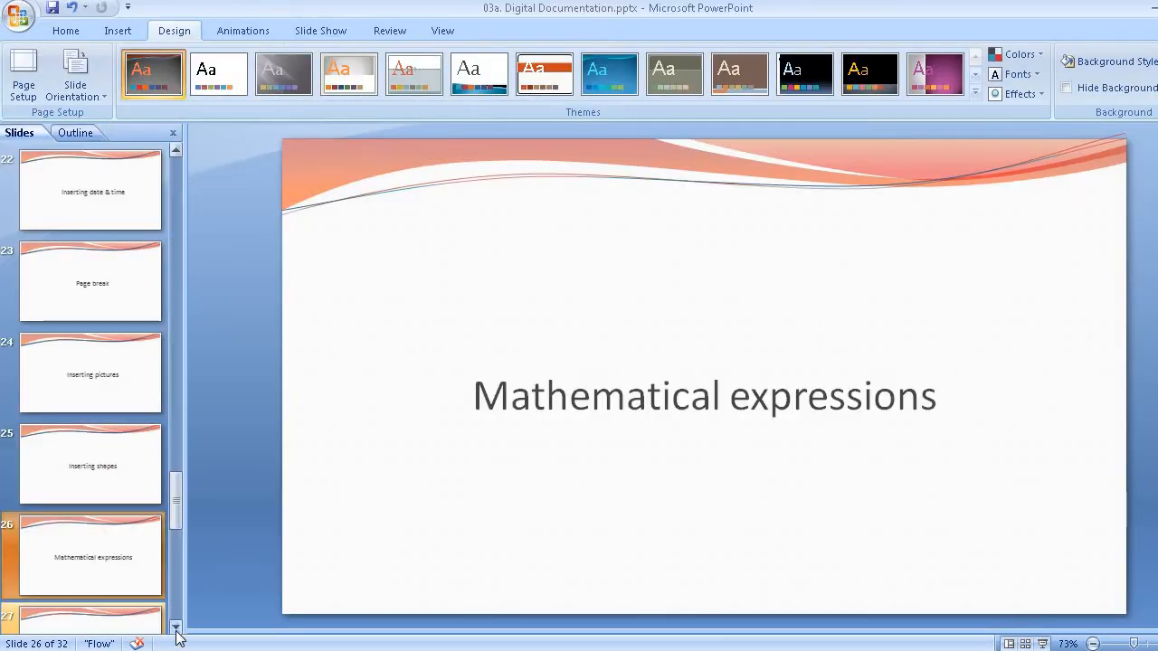
left_click(177, 629)
left_click(176, 631)
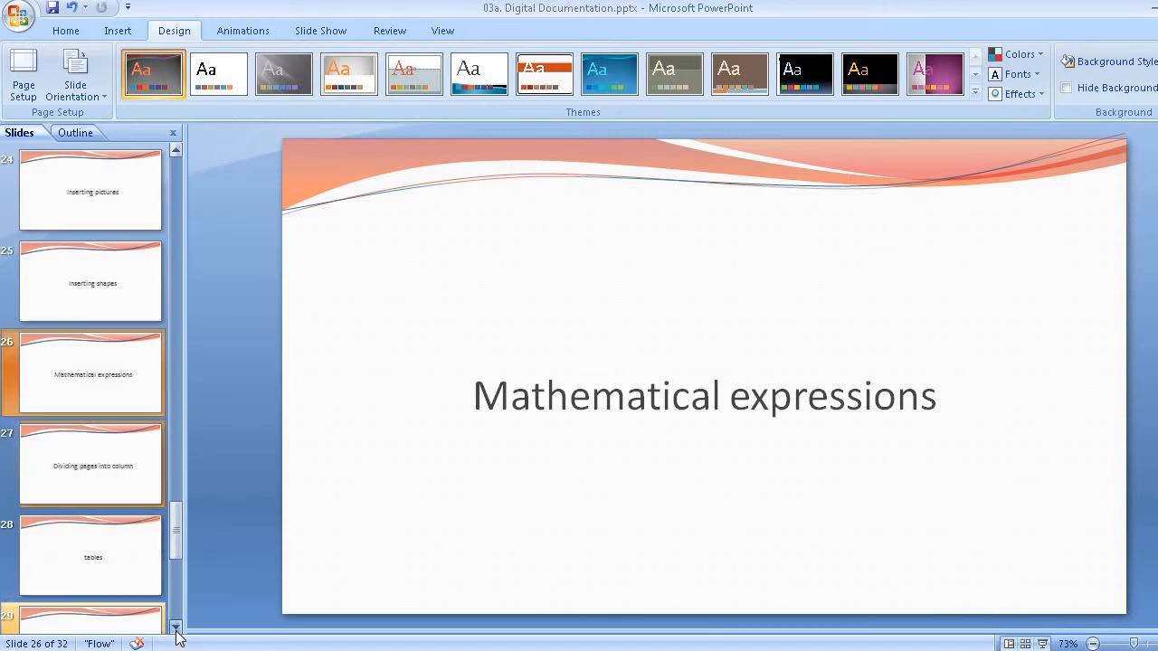
left_click(88, 489)
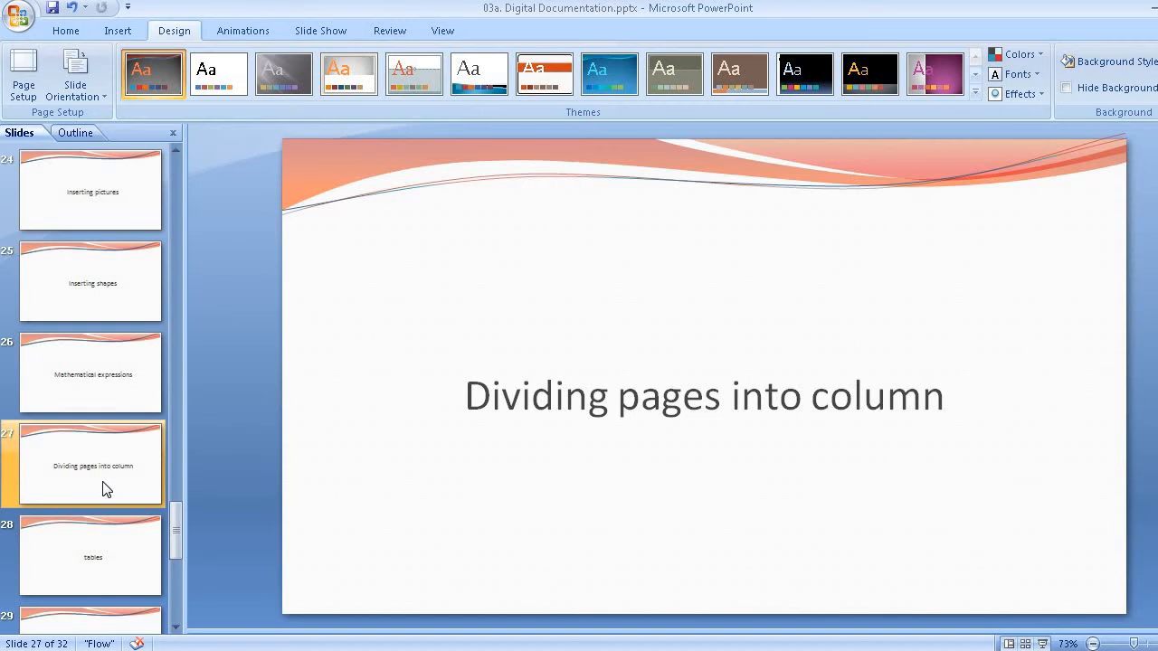
key("alt+Tab")
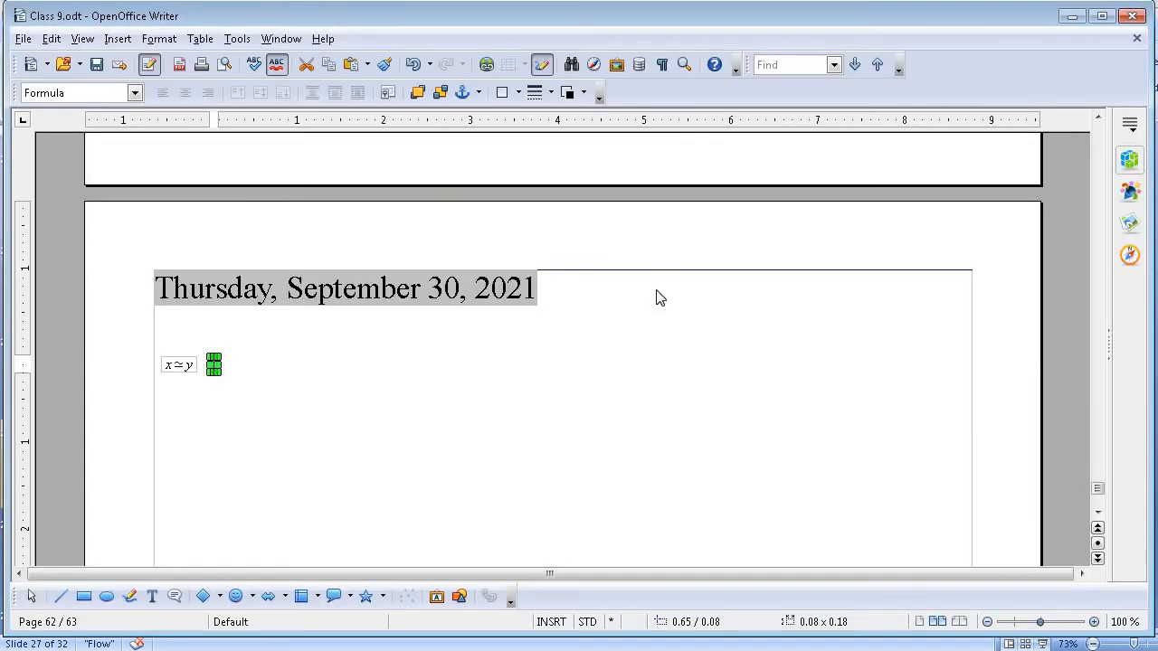
left_click(651, 375)
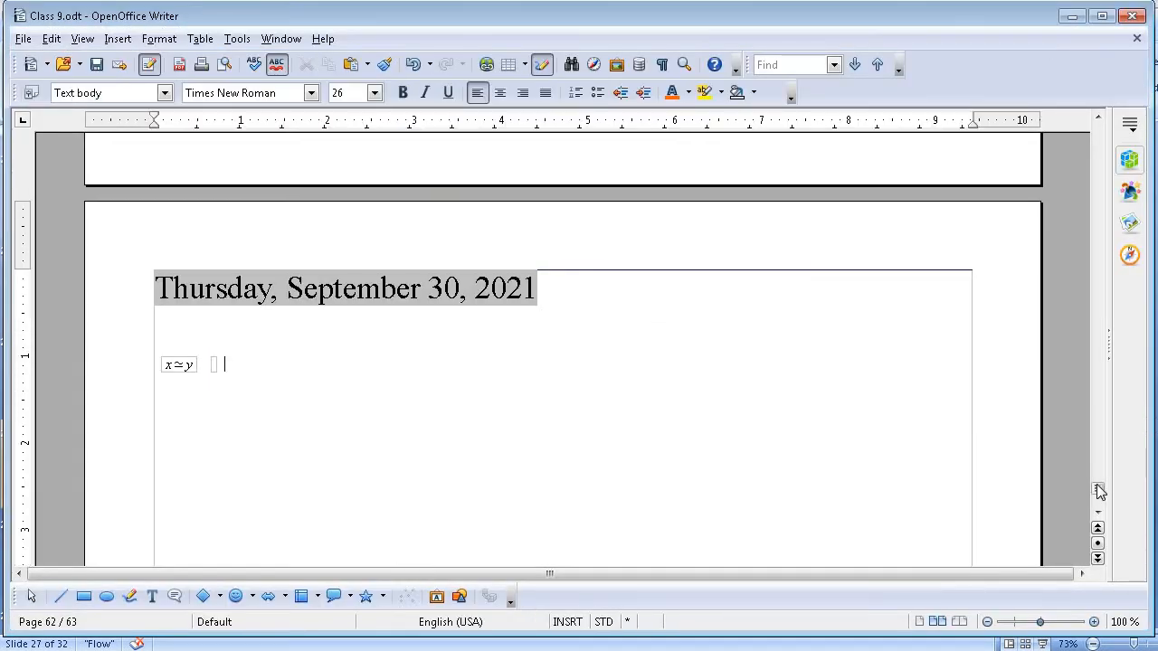
Jump to page 1 of the document with the Navigator, and leave the Navigator closed
double_click(40, 622)
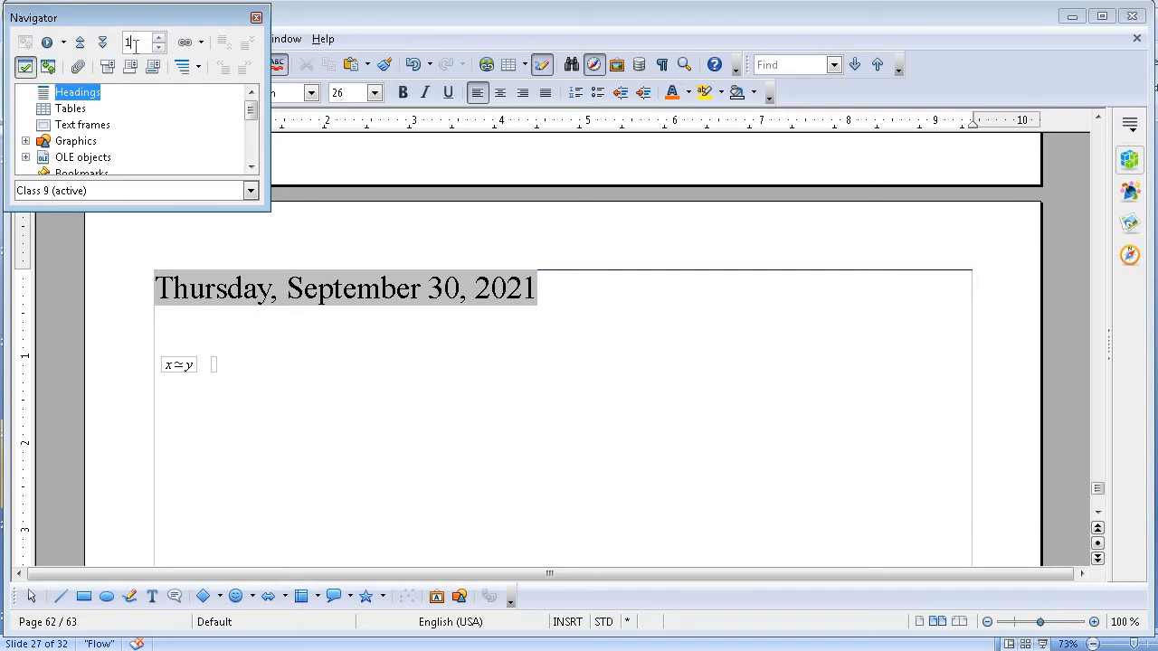
key("Return")
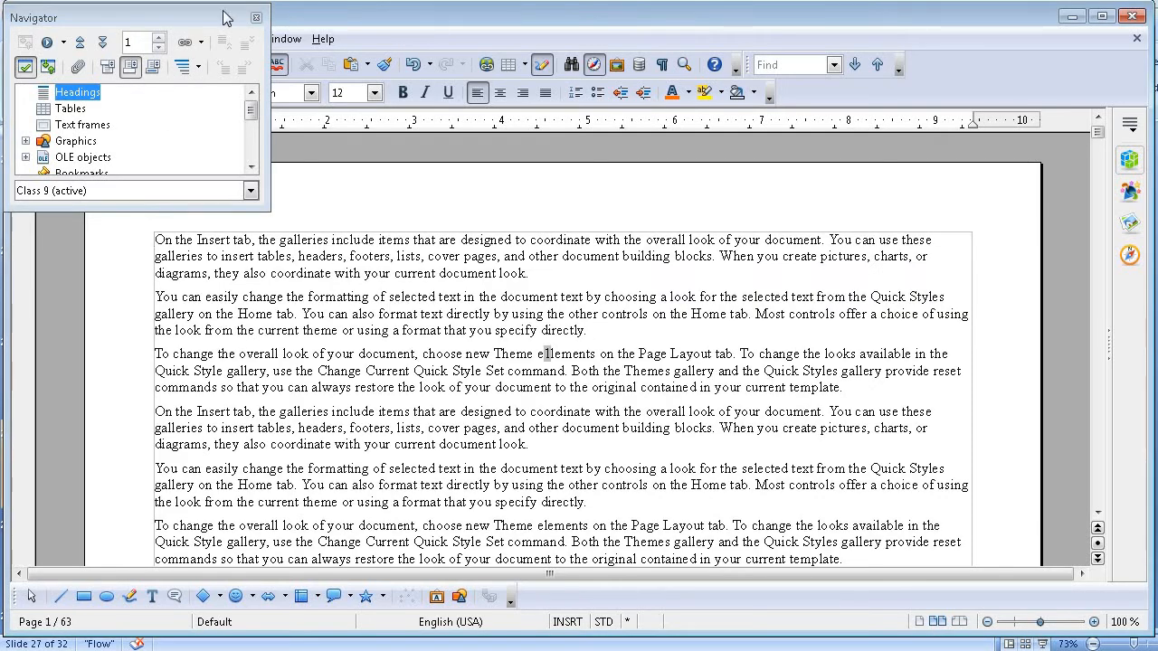
left_click(256, 18)
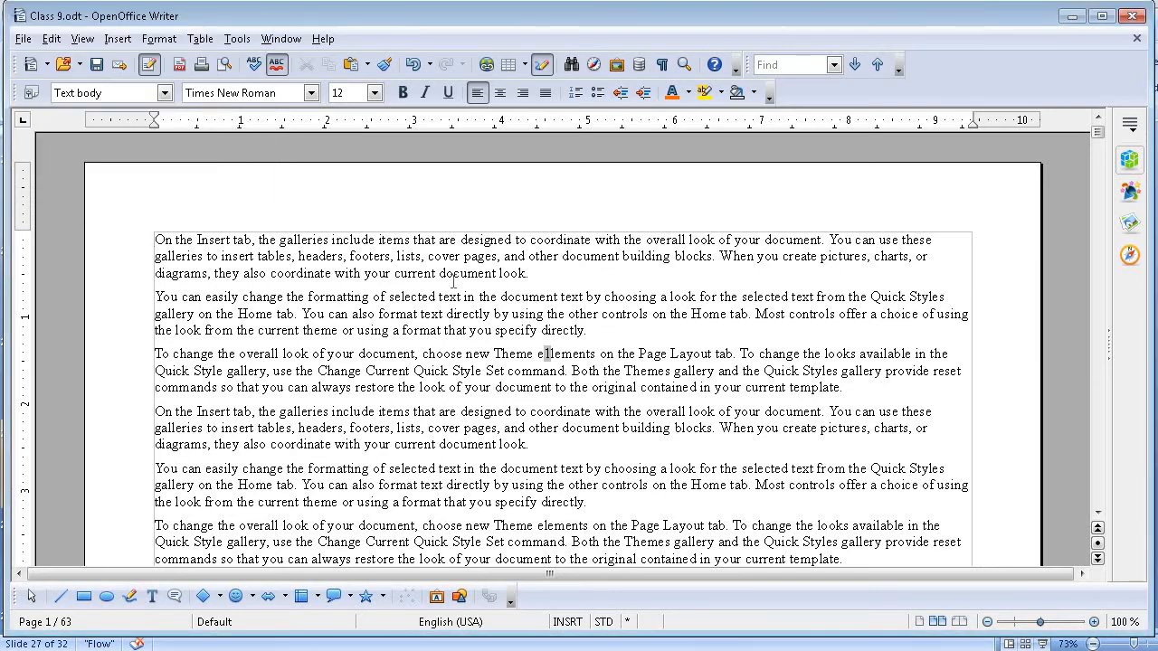
key("F5")
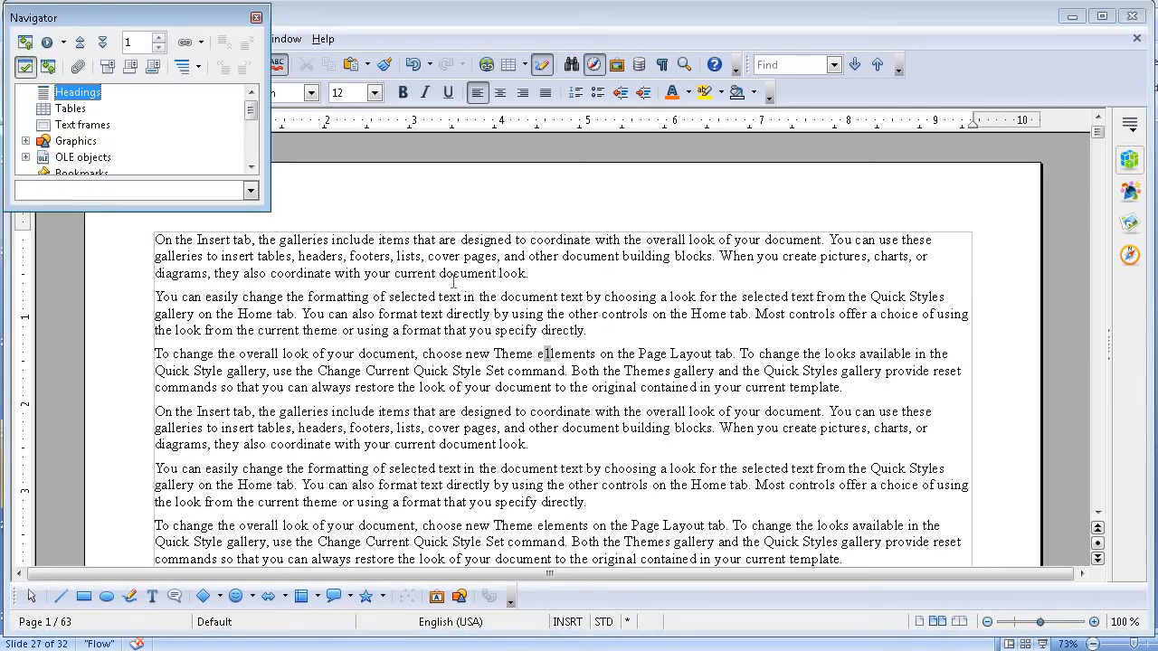
left_click(256, 17)
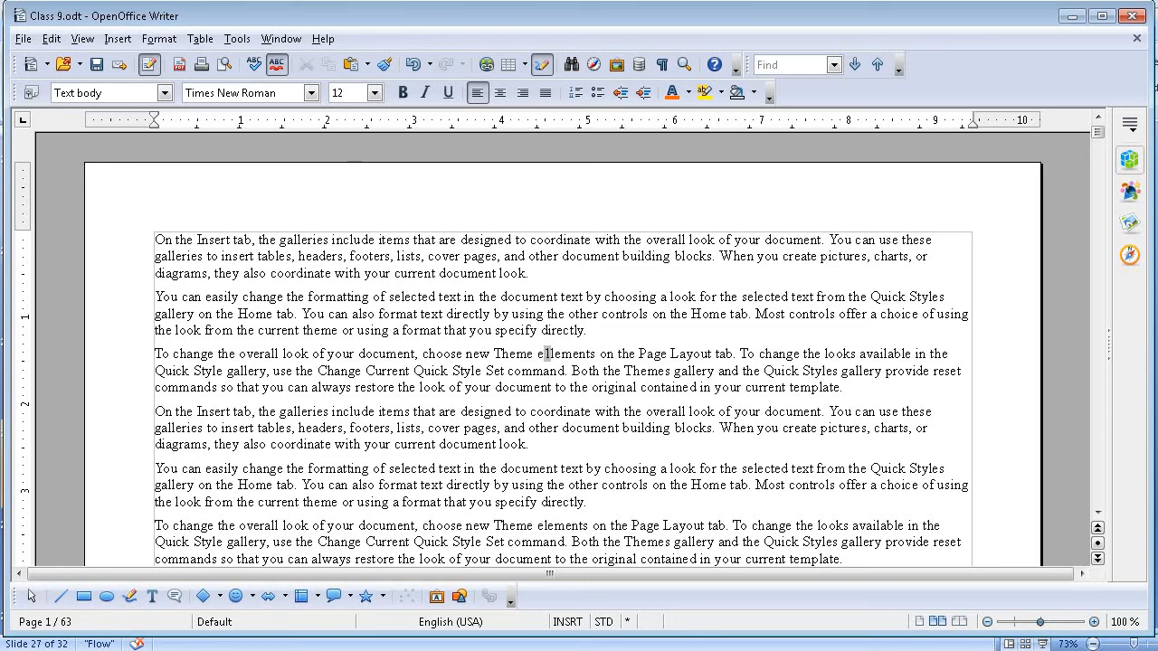
Divide the pages into two columns of different size with the left one narrower, and try to widen the left column on the ruler
left_click(158, 41)
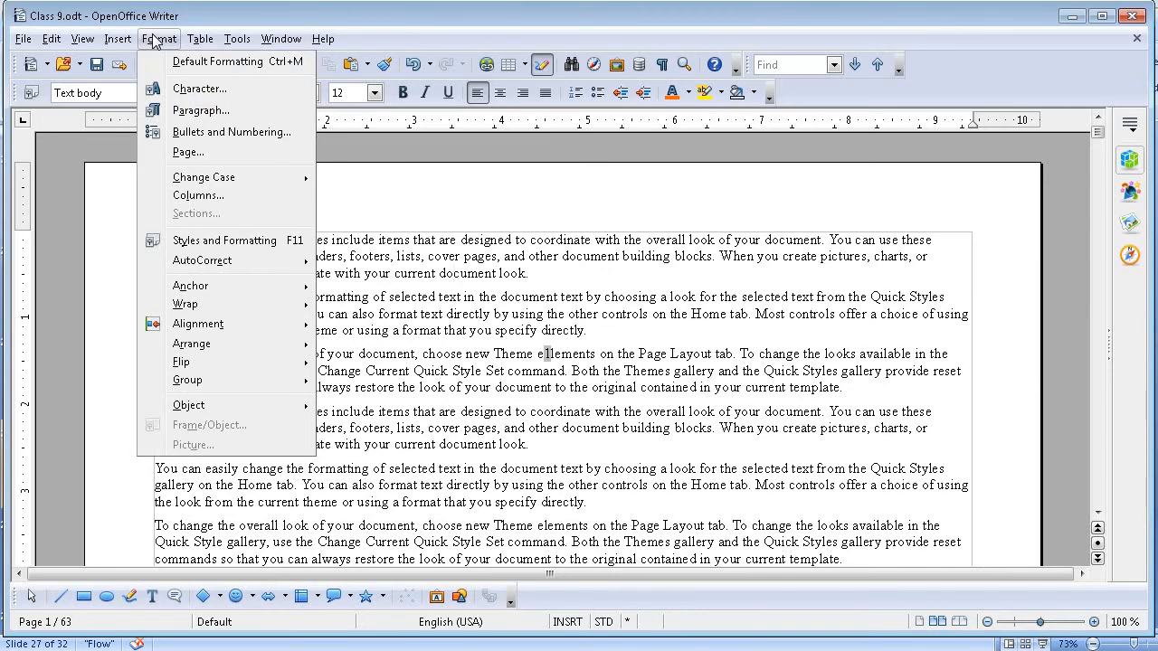
left_click(199, 195)
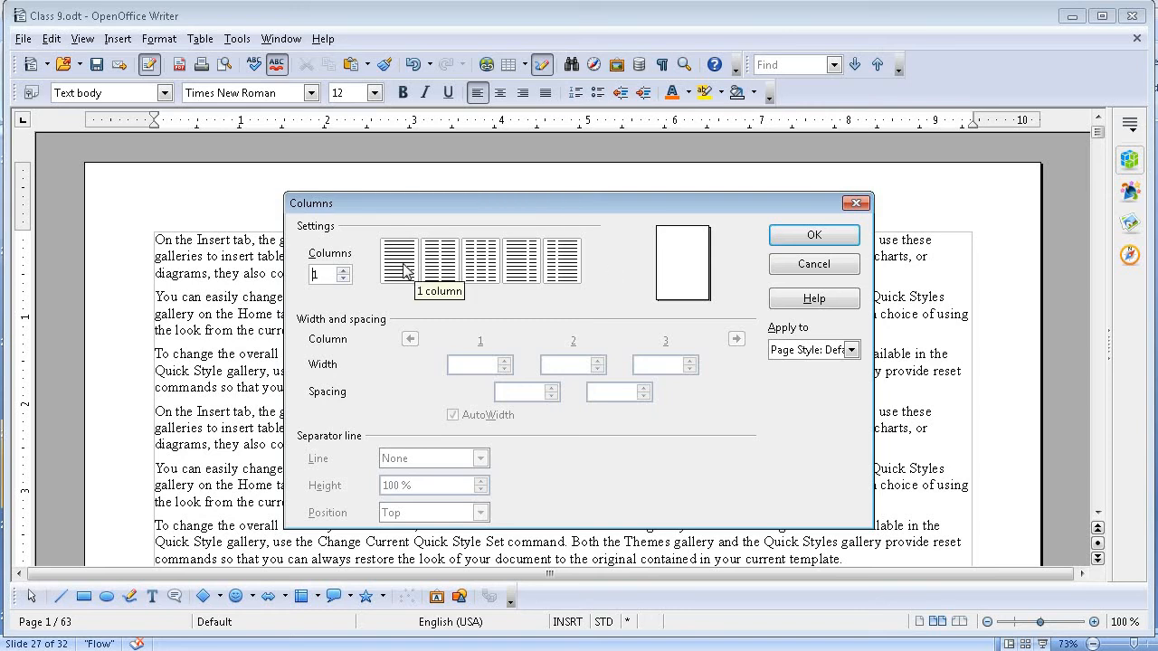
left_click(450, 265)
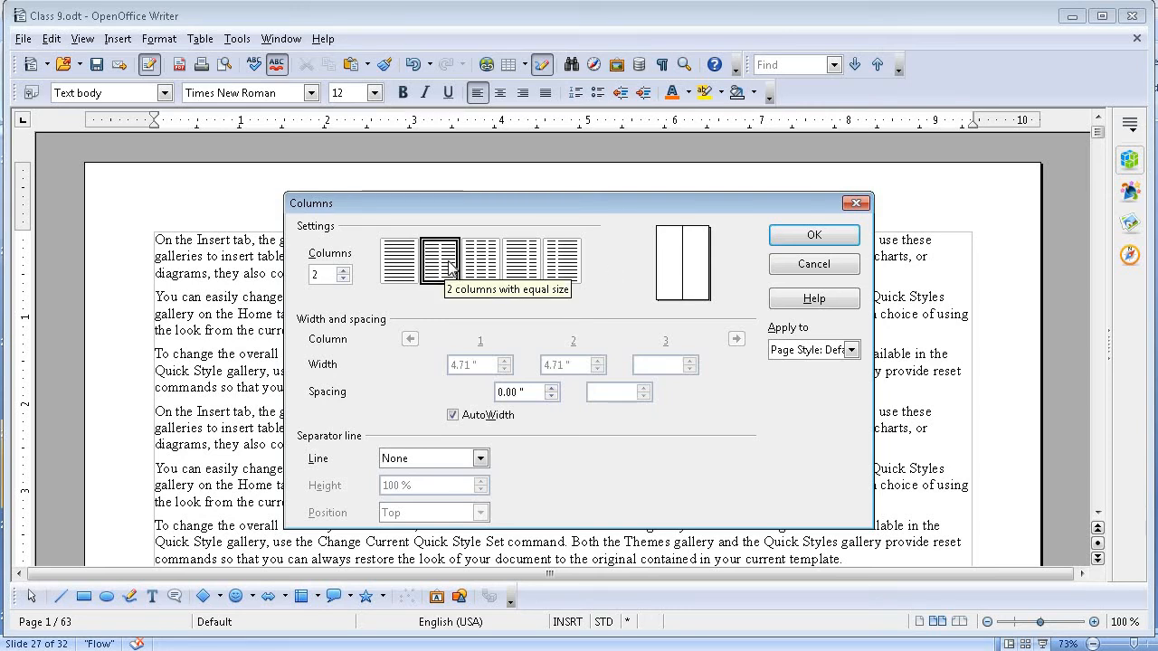
left_click(504, 266)
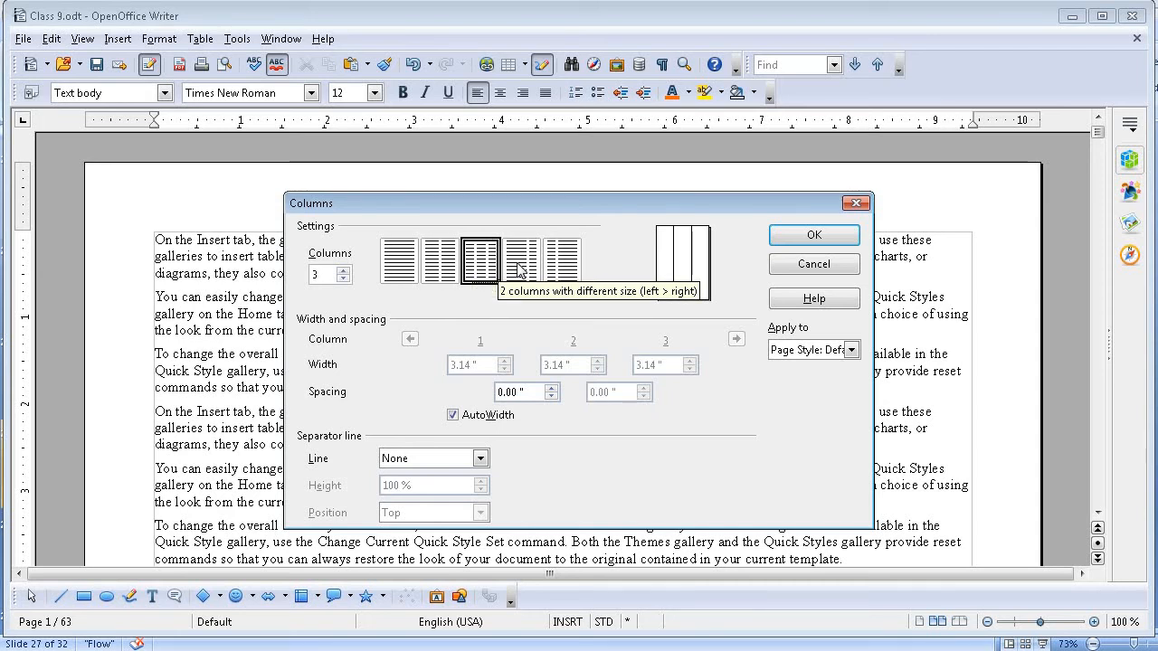
left_click(520, 270)
left_click(561, 270)
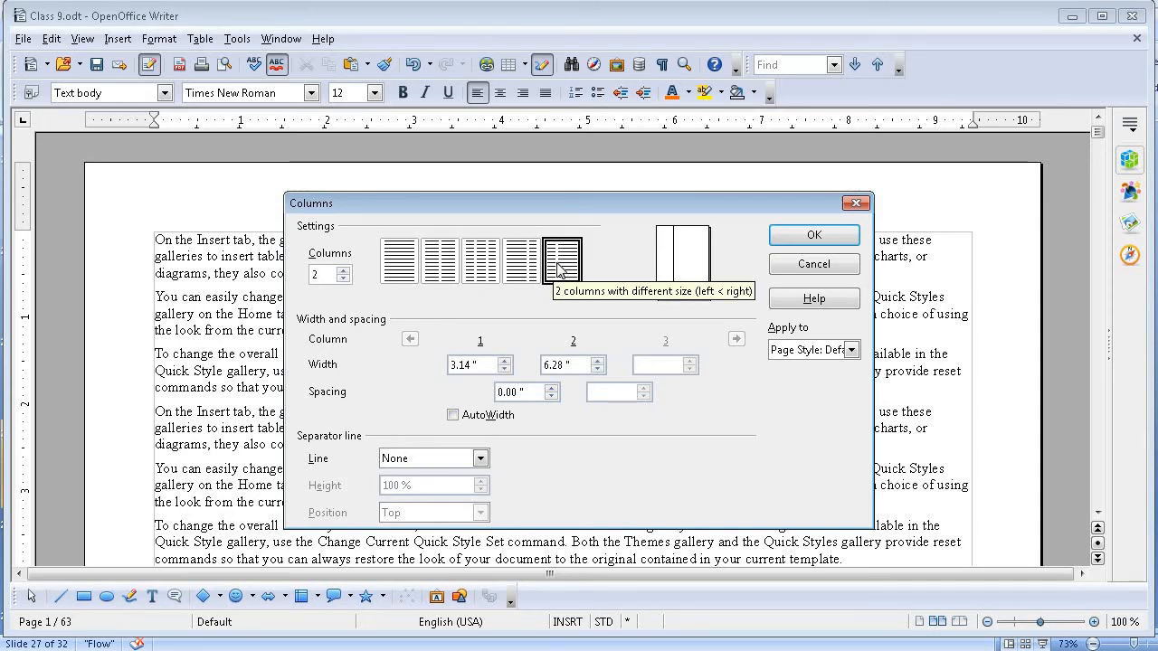
left_click(440, 260)
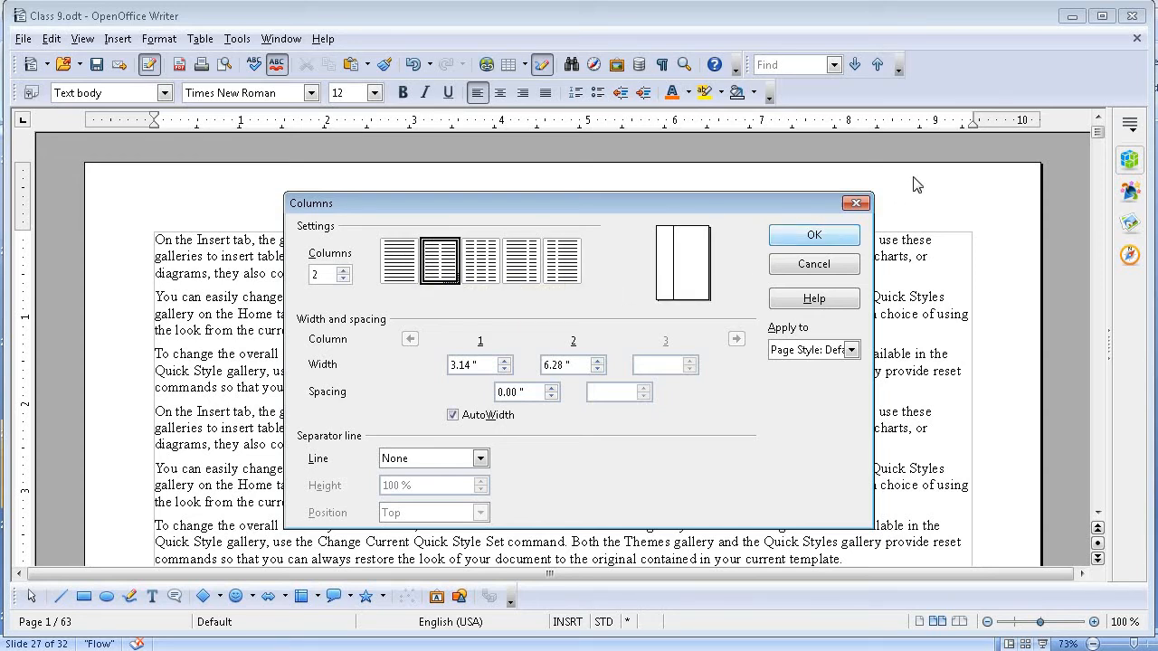
left_click(846, 236)
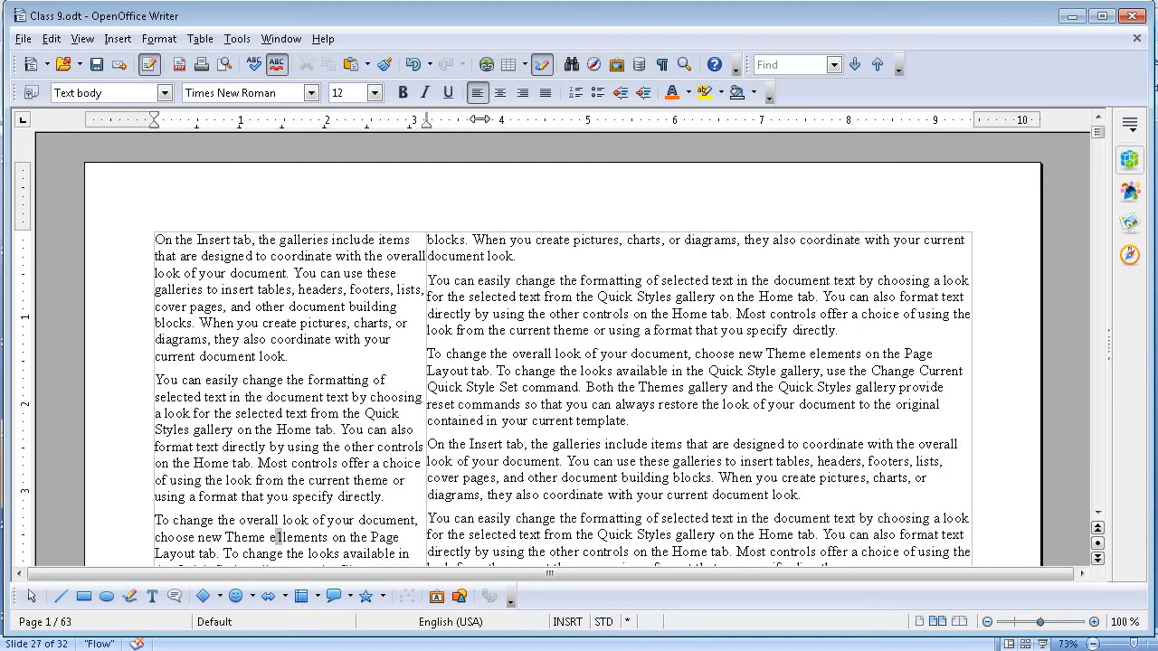
left_click_drag(480, 120, 549, 127)
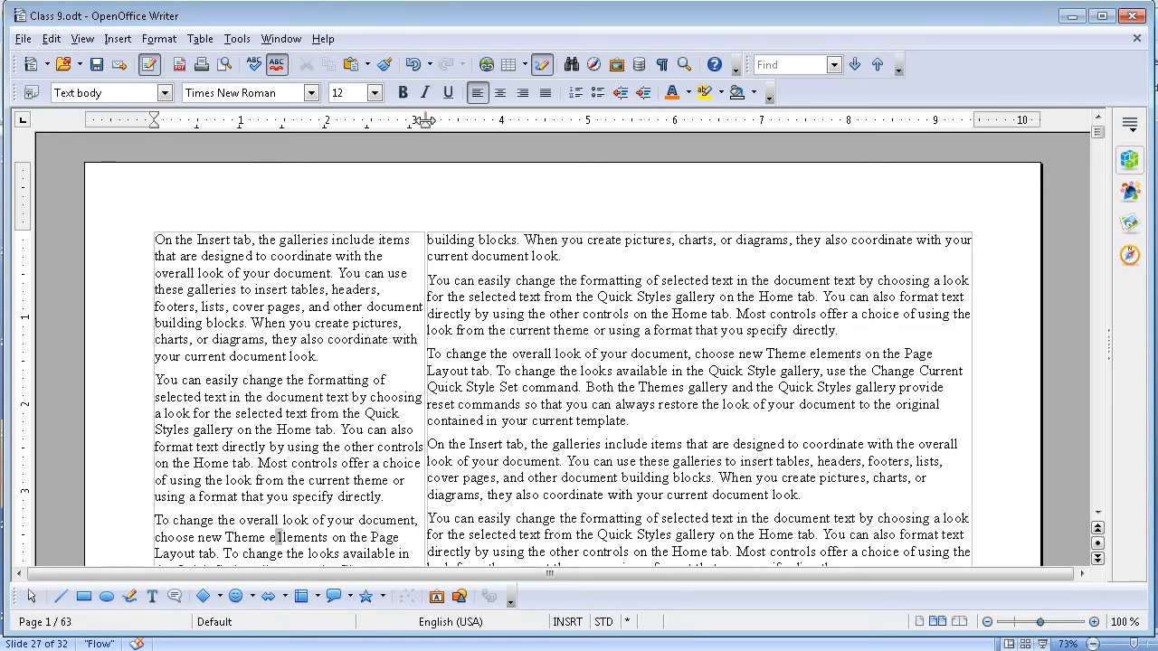
left_click_drag(425, 120, 487, 125)
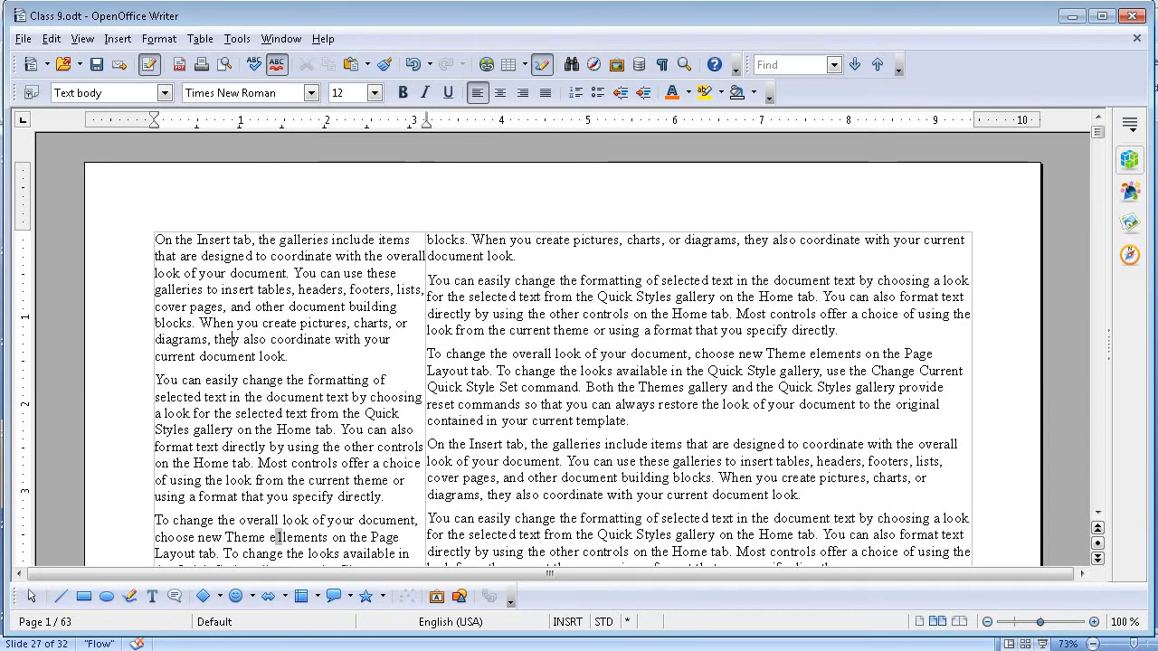
Change the page layout to three columns of equal size for the Default page style
left_click(157, 40)
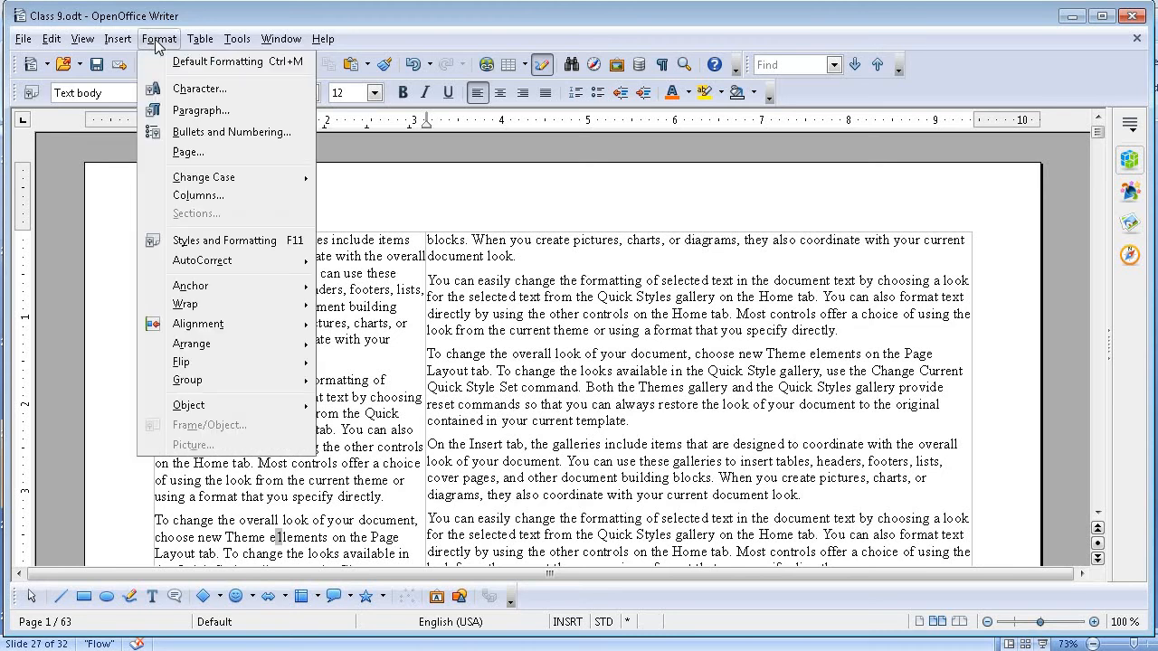
left_click(199, 196)
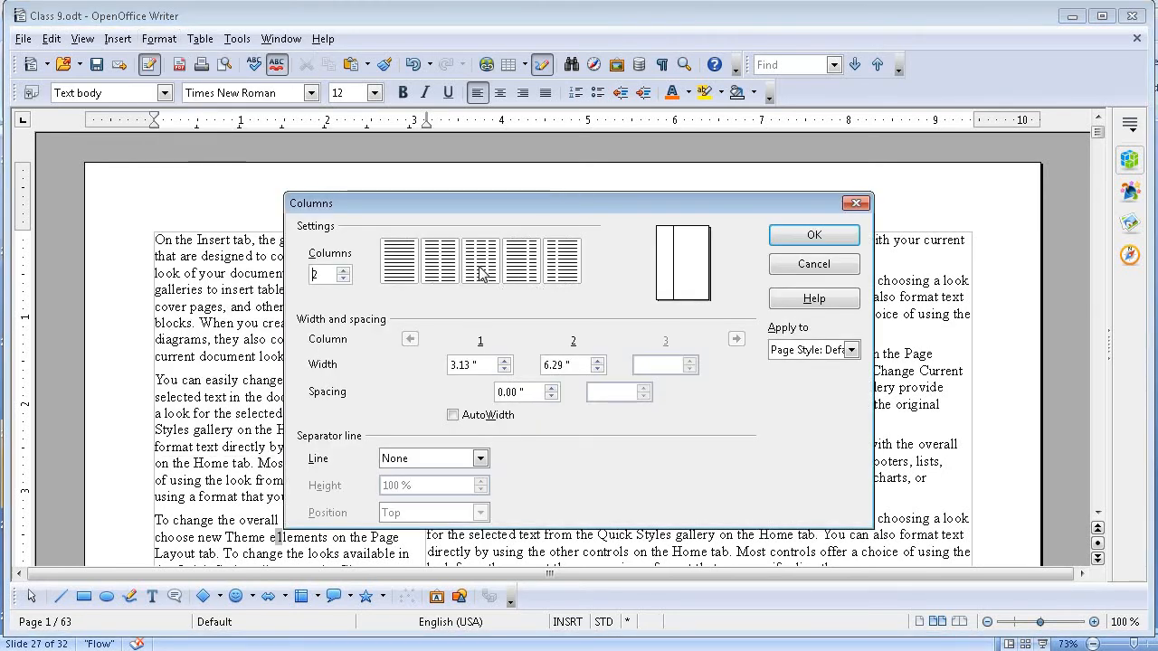
left_click(480, 272)
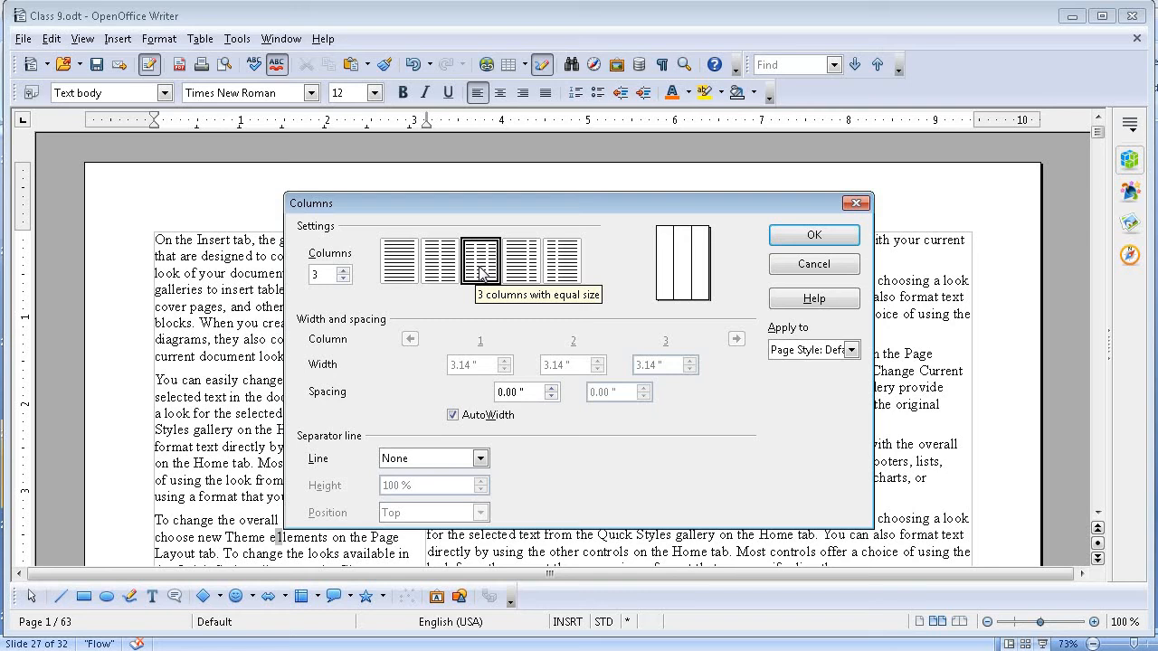
left_click(809, 237)
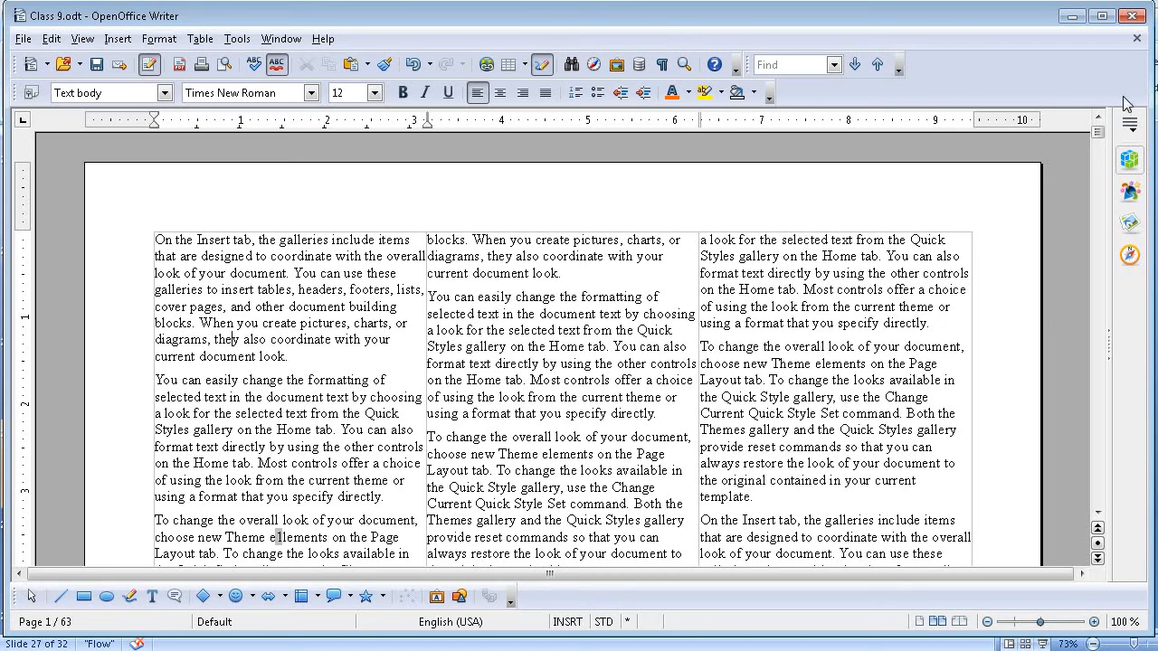
Delete the yellow tulips picture below the MM/DD/YY text near the end of the document
left_click_drag(1097, 136, 1101, 503)
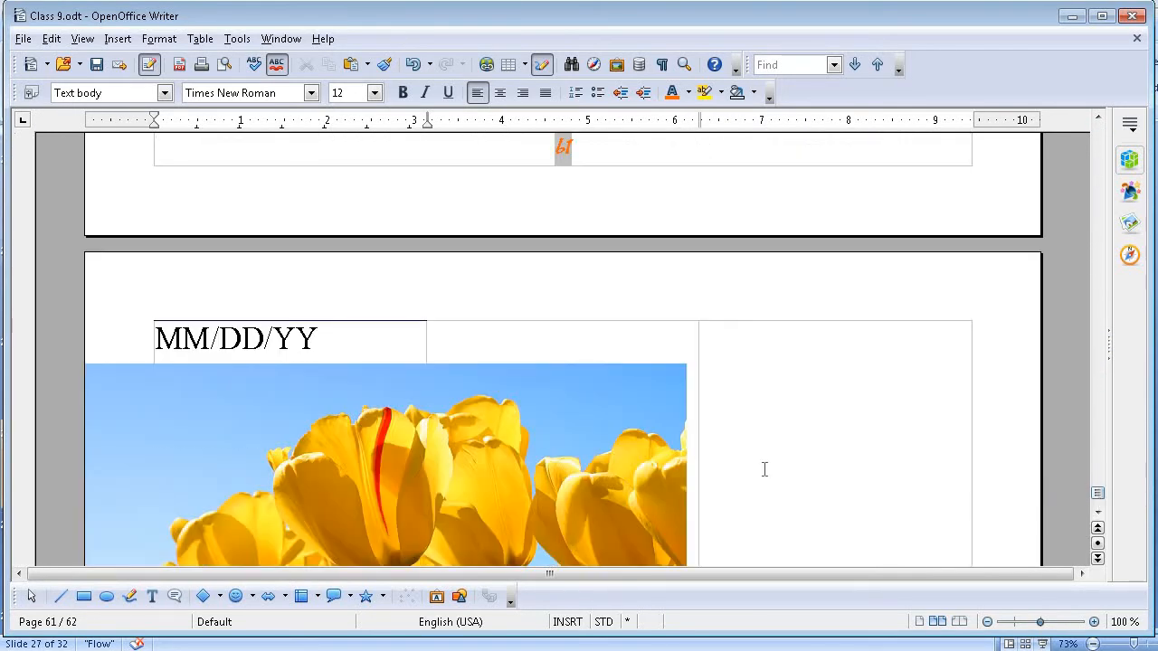
left_click(549, 429)
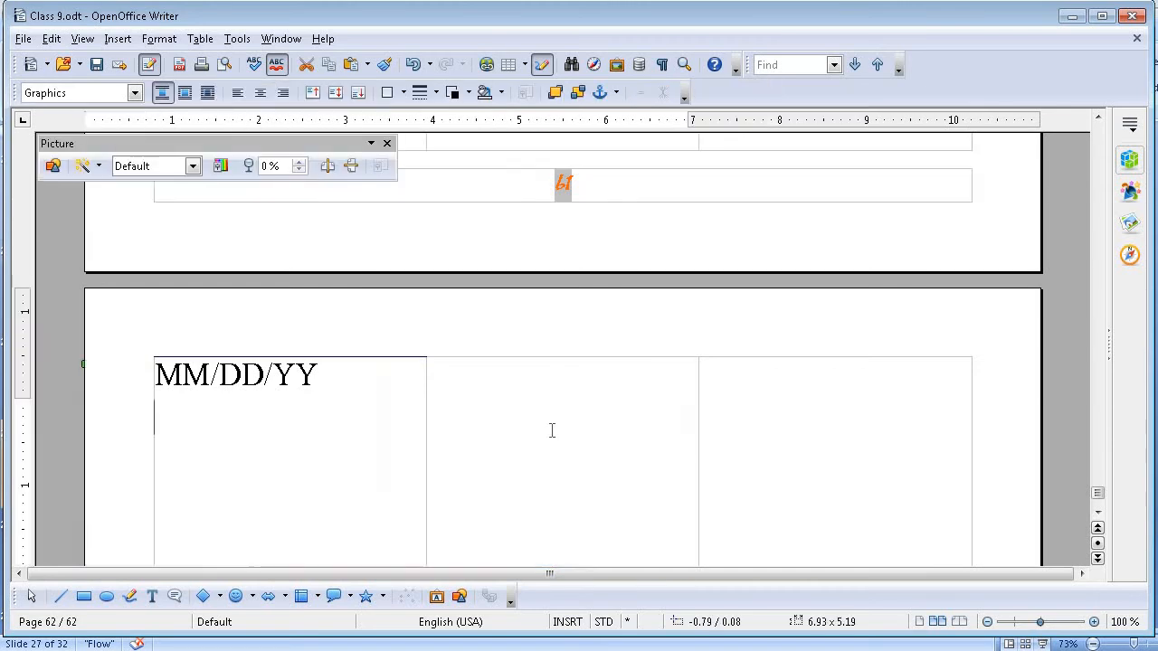
key("Delete")
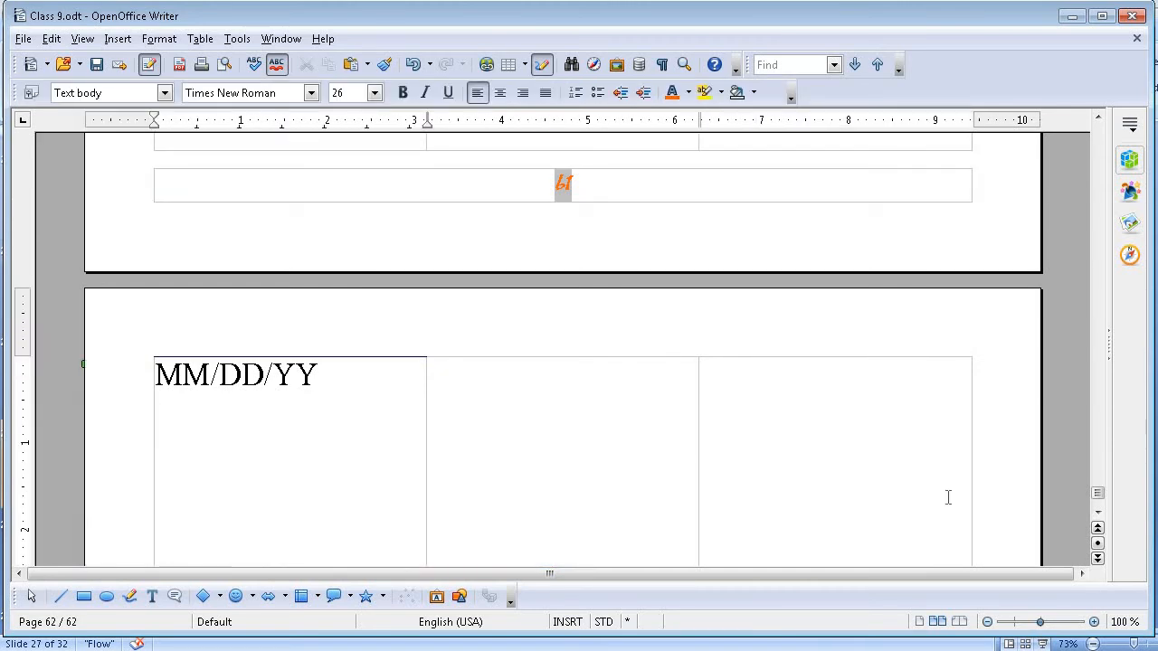
Enter "welcome" below the MM/DD/YY line in the first column of the last page and copy the word
scroll(1098, 507, "down", 5)
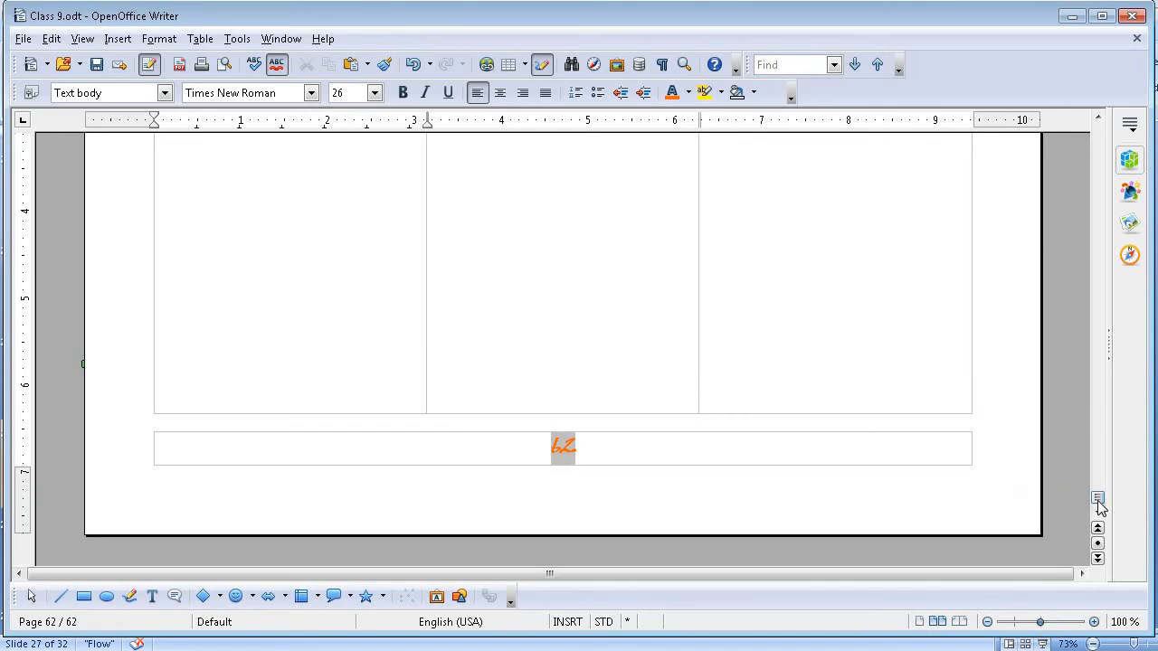
left_click_drag(1098, 499, 1098, 496)
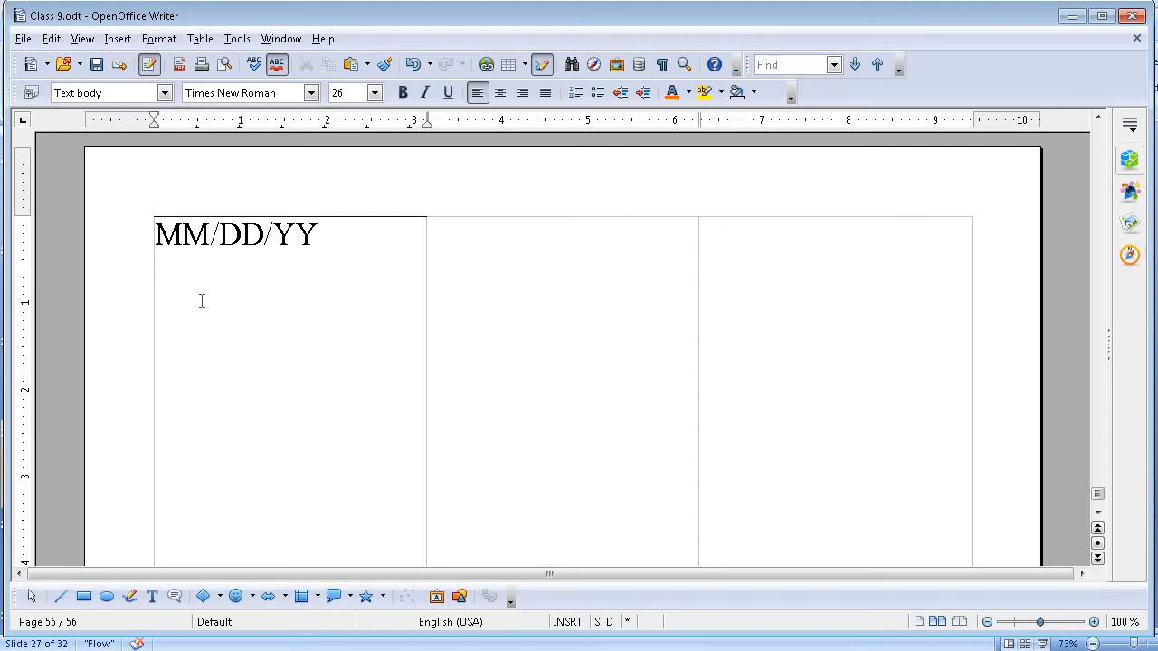
type("welcome")
key("shift+Left")
key("shift+Left")
key("shift+Left")
key("shift+Left")
key("shift+Left")
key("shift+Left")
key("shift+Left")
key("ctrl+c")
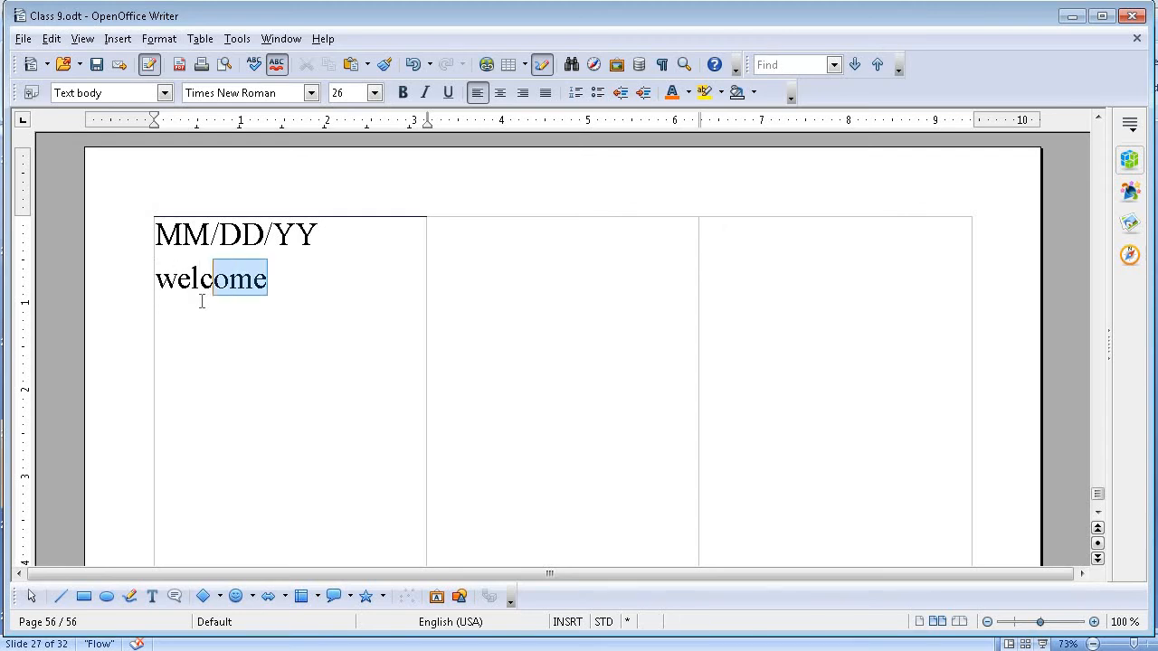
key("Right")
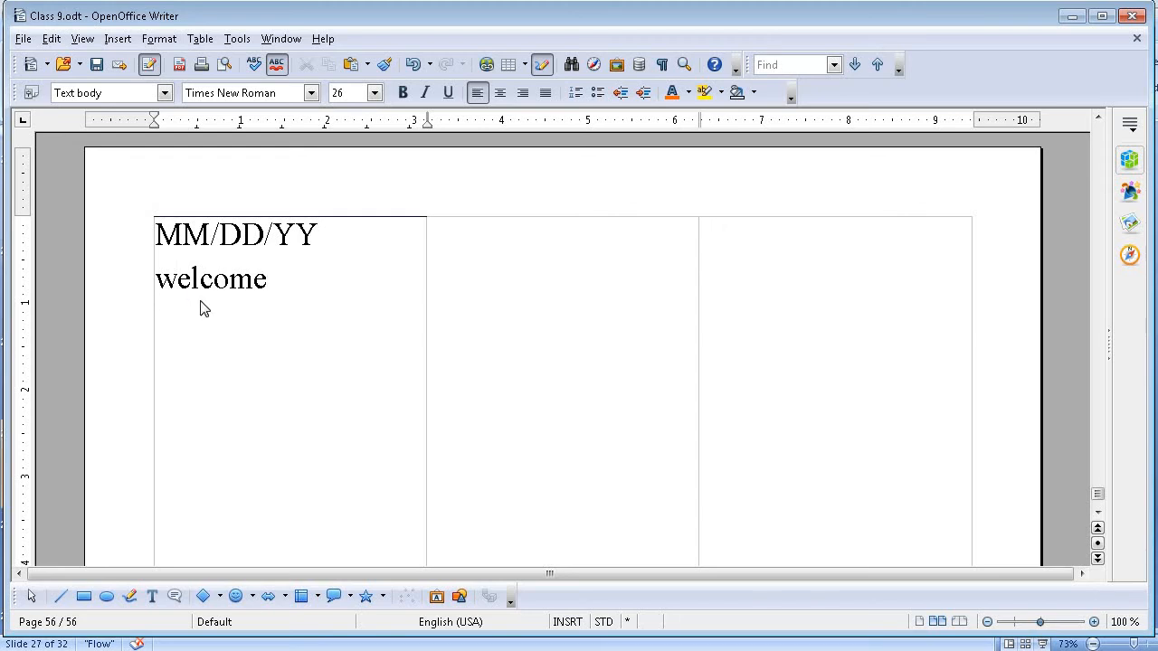
Paste "welcome" repeatedly until the text fills the first column and runs into the second
key("ctrl+v")
key("ctrl+v")
key("ctrl+v")
key("ctrl+v")
key("ctrl+v")
key("ctrl+v")
key("ctrl+v")
key("ctrl+v")
key("ctrl+v")
key("ctrl+v")
key("ctrl+v")
key("ctrl+v")
key("ctrl+v")
key("ctrl+v")
key("ctrl+v")
key("ctrl+v")
key("ctrl+v")
key("ctrl+v")
key("ctrl+v")
key("ctrl+v")
key("ctrl+v")
key("ctrl+v")
key("ctrl+v")
key("ctrl+v")
key("ctrl+v")
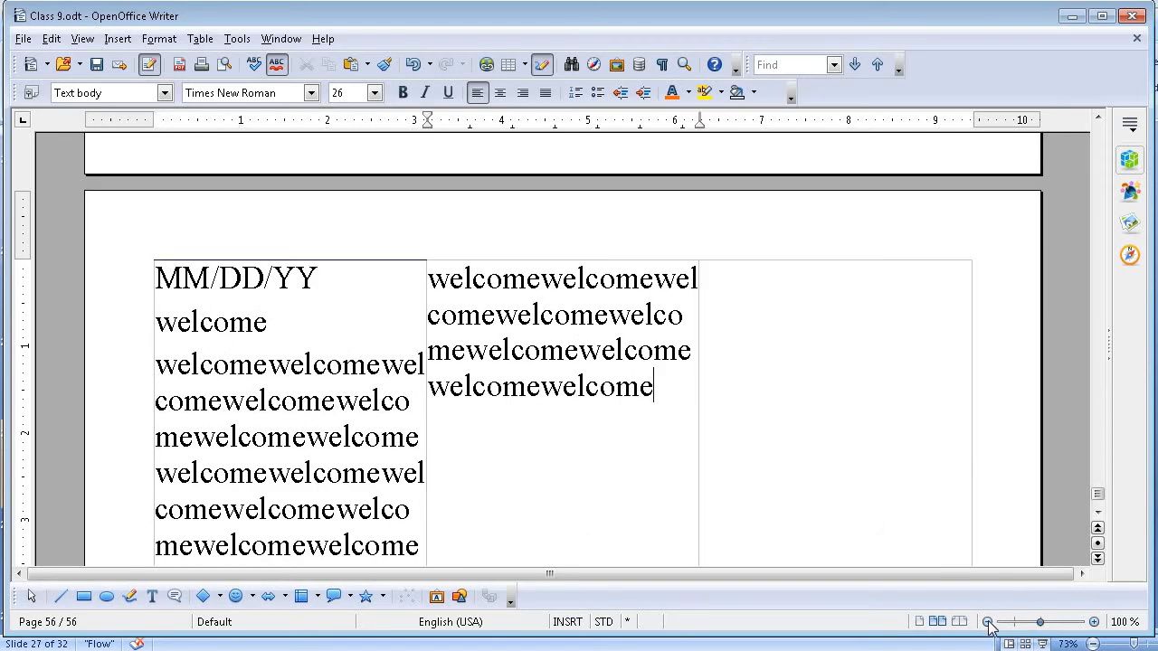
Continue pasting "welcome" until the second and third columns of the page are filled
left_click(988, 623)
left_click(988, 622)
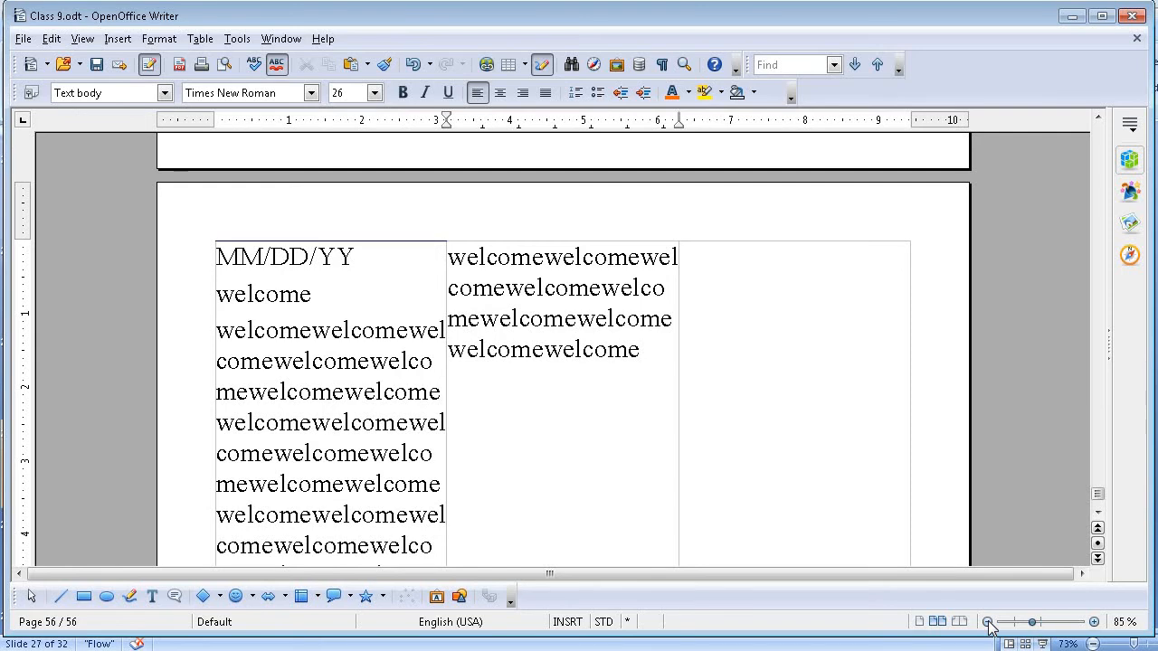
left_click(987, 622)
left_click(988, 622)
left_click(987, 622)
left_click(988, 622)
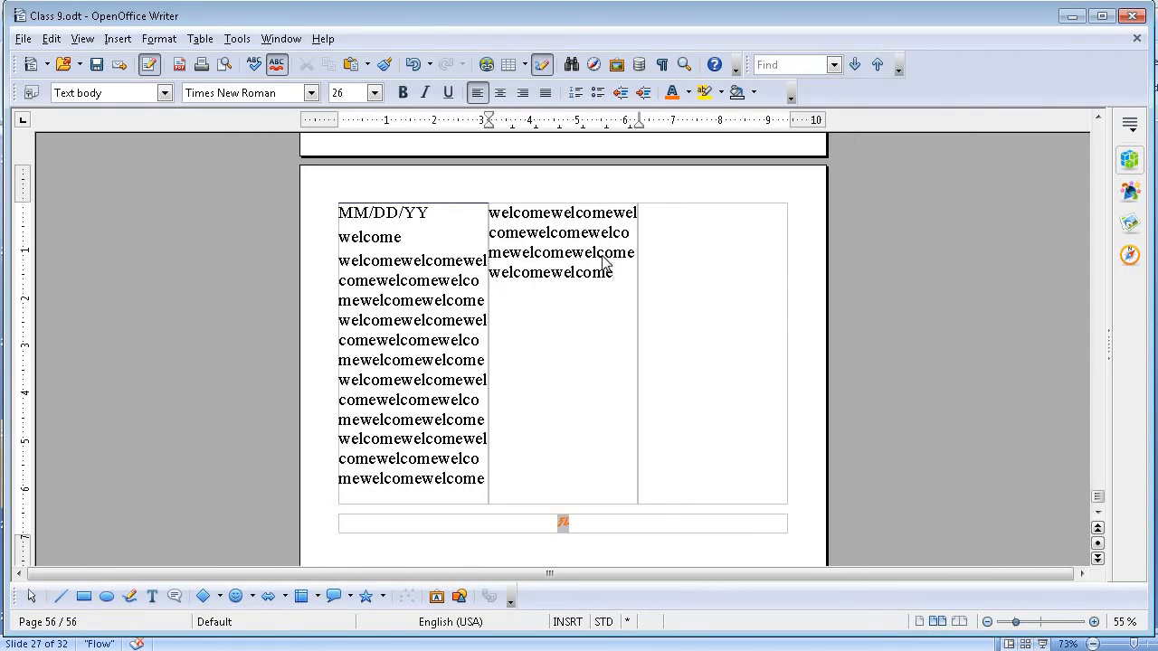
type("welcomewelcomewelcomewelcome")
key("ctrl+v")
key("ctrl+v")
key("ctrl+v")
key("ctrl+v")
key("ctrl+v")
key("ctrl+v")
key("ctrl+v")
key("ctrl+v")
key("ctrl+v")
key("ctrl+v")
key("ctrl+v")
key("ctrl+v")
key("ctrl+v")
key("ctrl+v")
key("ctrl+v")
key("ctrl+v")
key("ctrl+v")
key("ctrl+v")
key("ctrl+v")
key("ctrl+v")
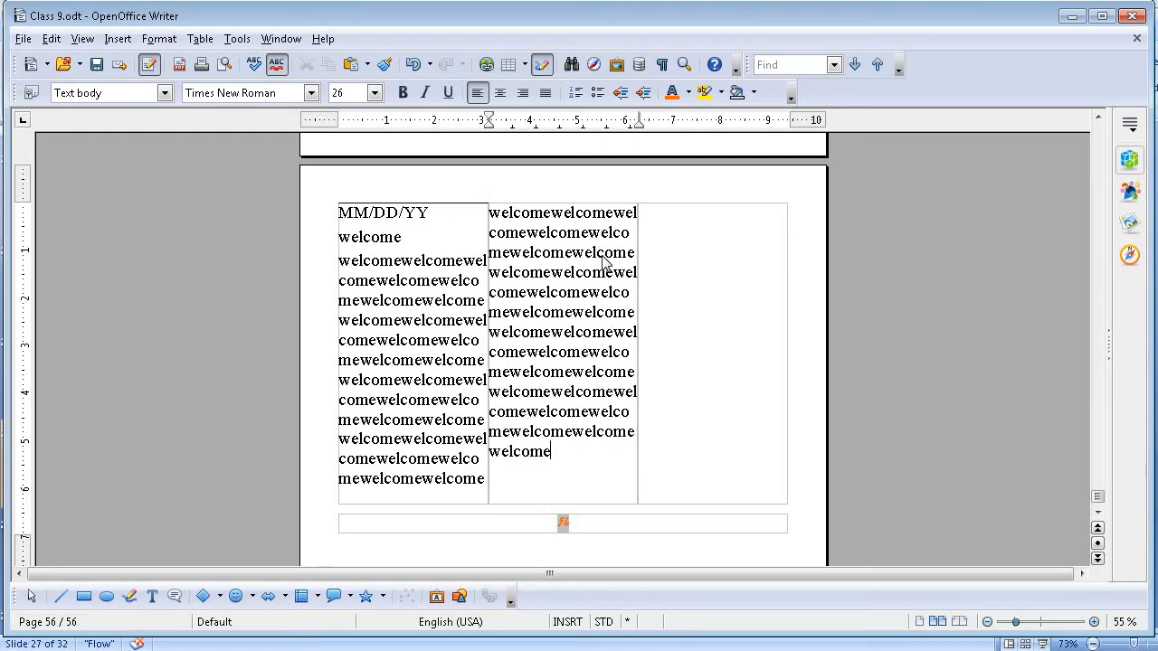
key("ctrl+v")
key("ctrl+v")
key("ctrl+v")
key("ctrl+v")
key("ctrl+v")
key("ctrl+v")
key("ctrl+v")
key("ctrl+v")
key("ctrl+v")
key("ctrl+v")
key("ctrl+v")
key("ctrl+v")
key("ctrl+v")
key("ctrl+v")
key("ctrl+v")
key("ctrl+v")
key("ctrl+v")
key("ctrl+v")
key("ctrl+v")
key("ctrl+v")
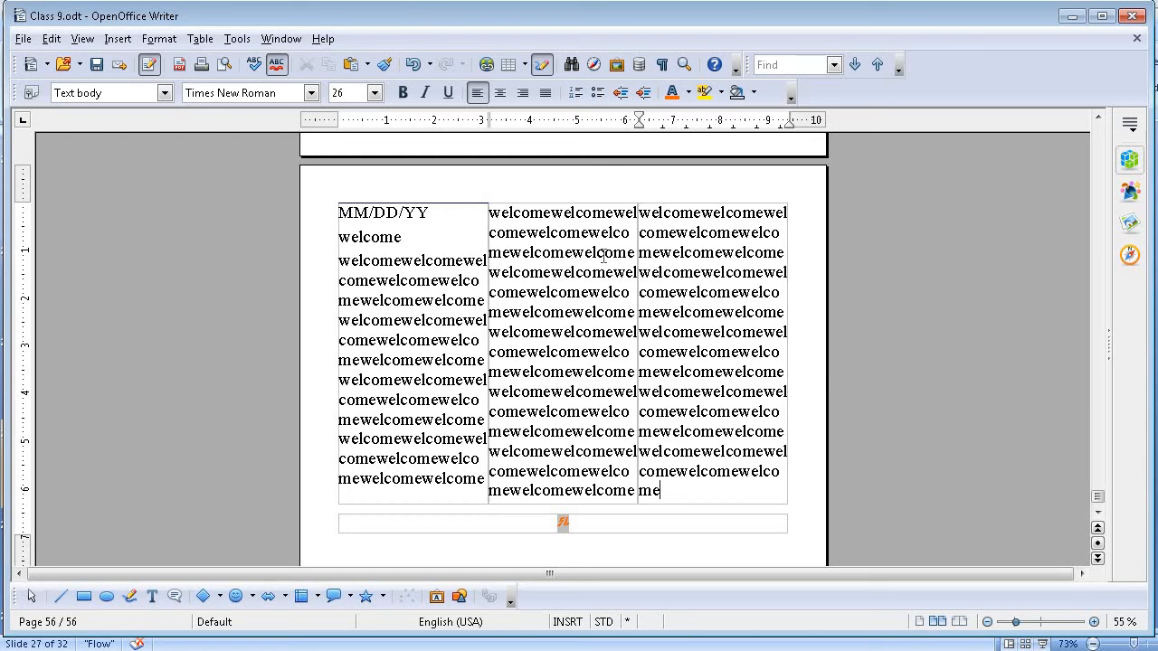
key("ctrl+v")
key("ctrl+v")
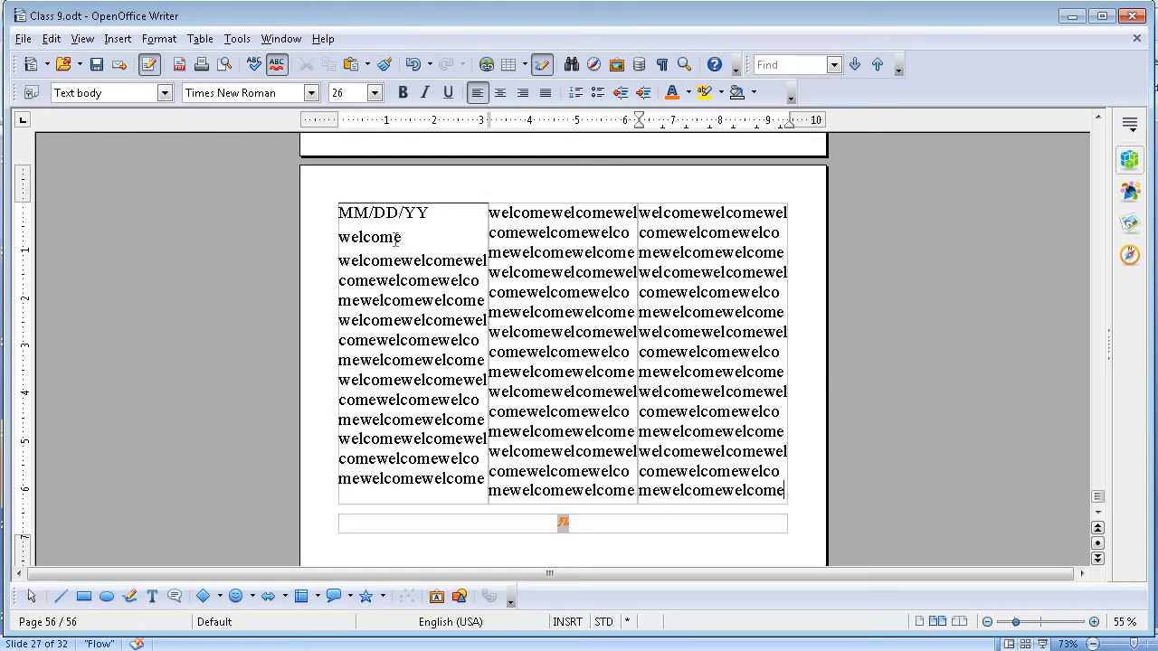
Switch to the PowerPoint presentation, show slide 28, "tables", and return to the Writer document
left_click(404, 237)
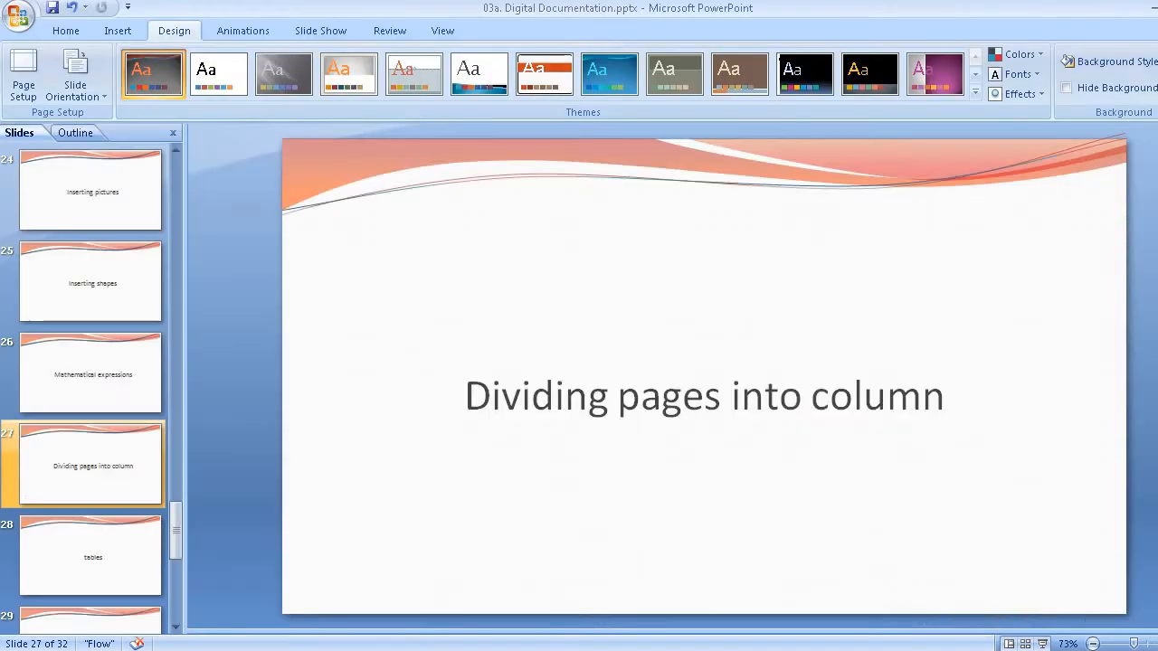
left_click(117, 566)
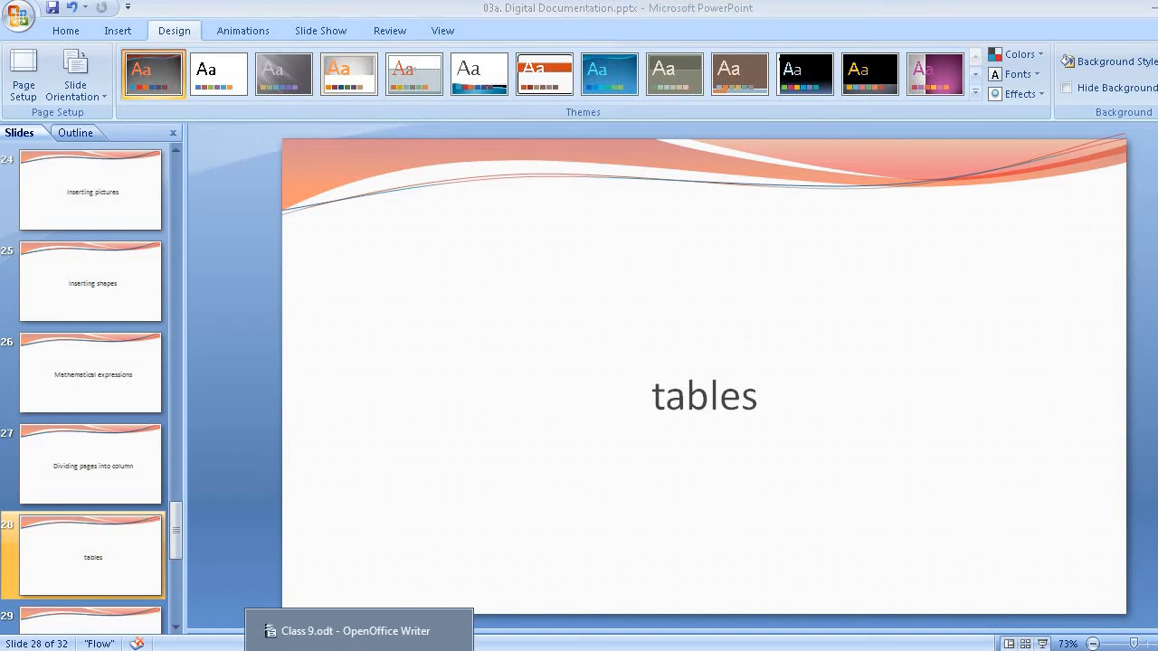
left_click(359, 647)
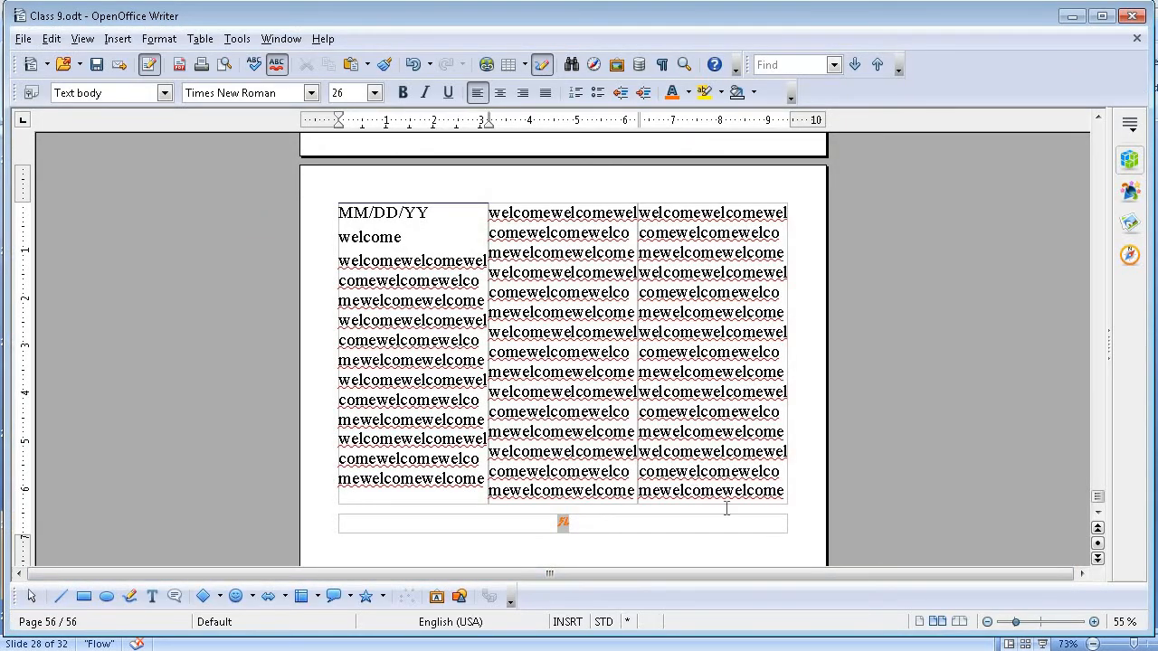
left_click(728, 544)
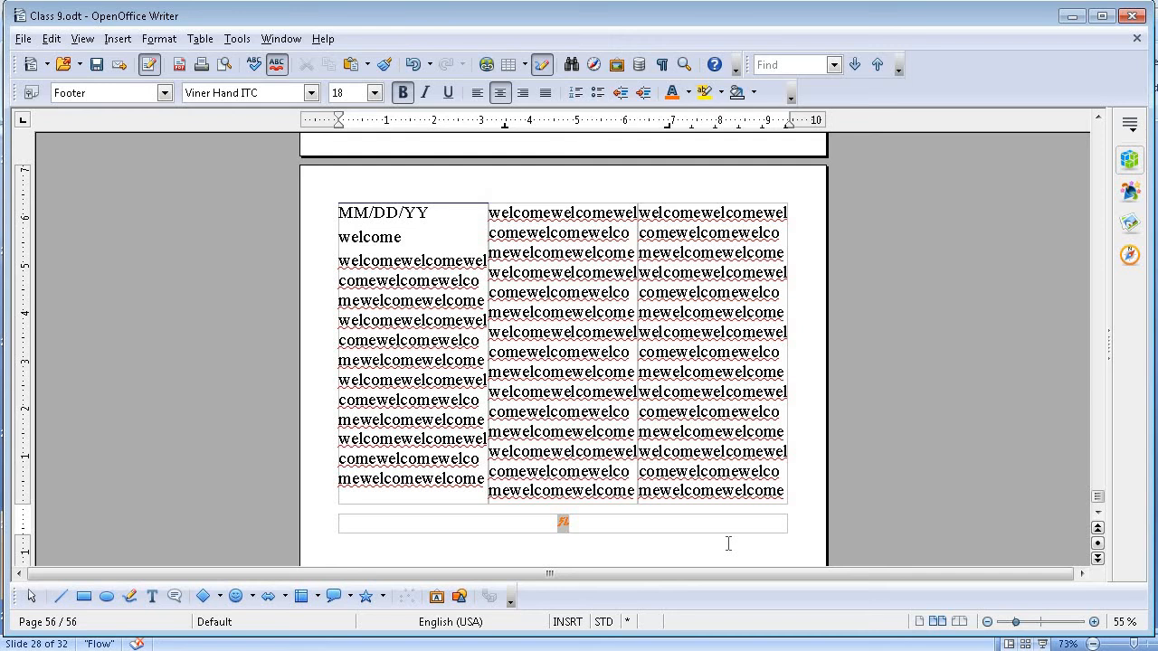
Create a new blank text document, enlarge its window to fill the screen and set the zoom to 100 %
key("ctrl+n")
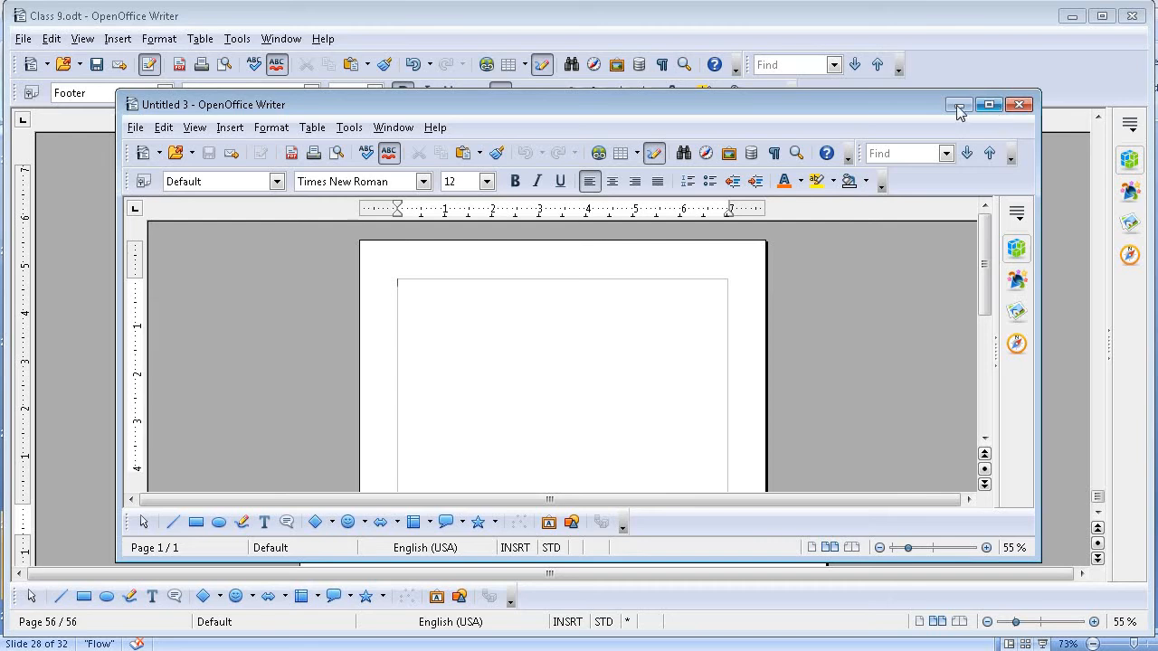
left_click_drag(116, 90, 7, 7)
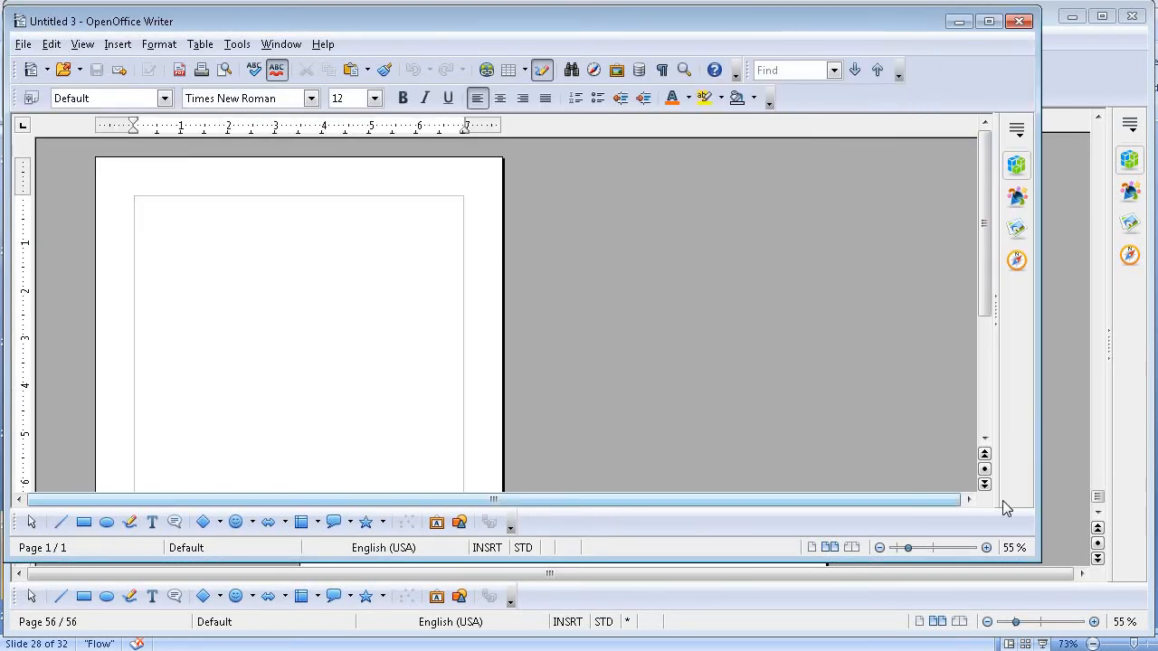
left_click_drag(1035, 559, 1151, 642)
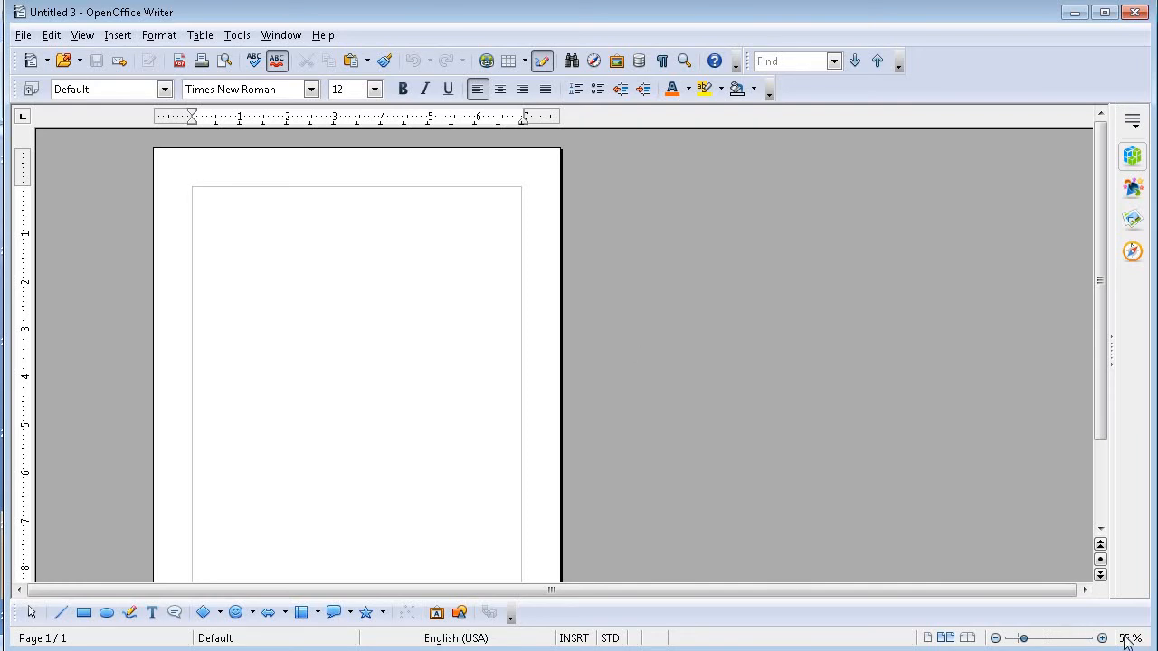
double_click(1128, 638)
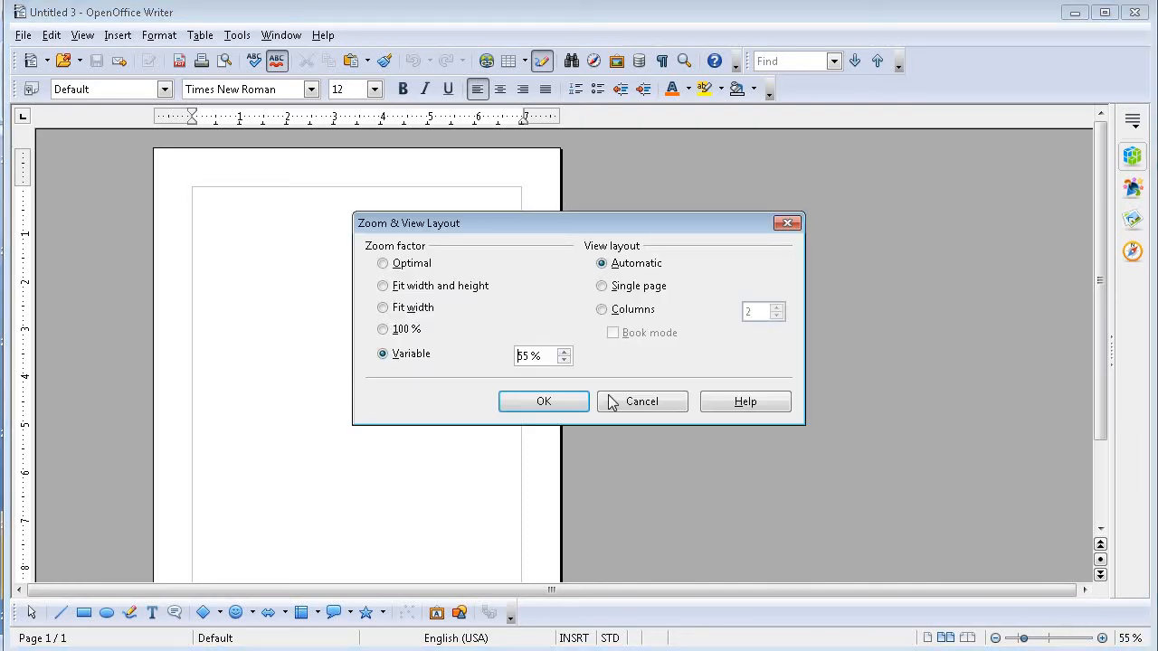
left_click(403, 331)
left_click(545, 403)
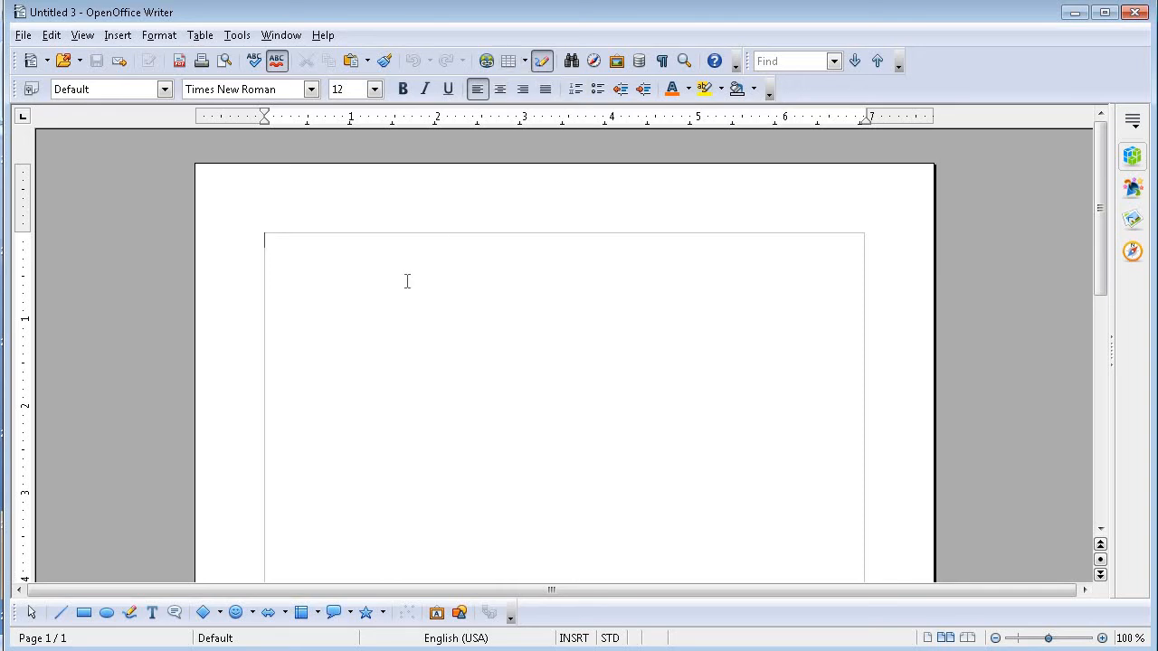
Enter "Ctrl + F12: Table" as the first line of the new document
type("Ctrl + F12: Table")
left_click(284, 240)
type("l")
key("End")
Insert a bordered table with 5 columns and 3 rows, without a heading, below the "Ctrl + F12: Table" line
left_click(116, 36)
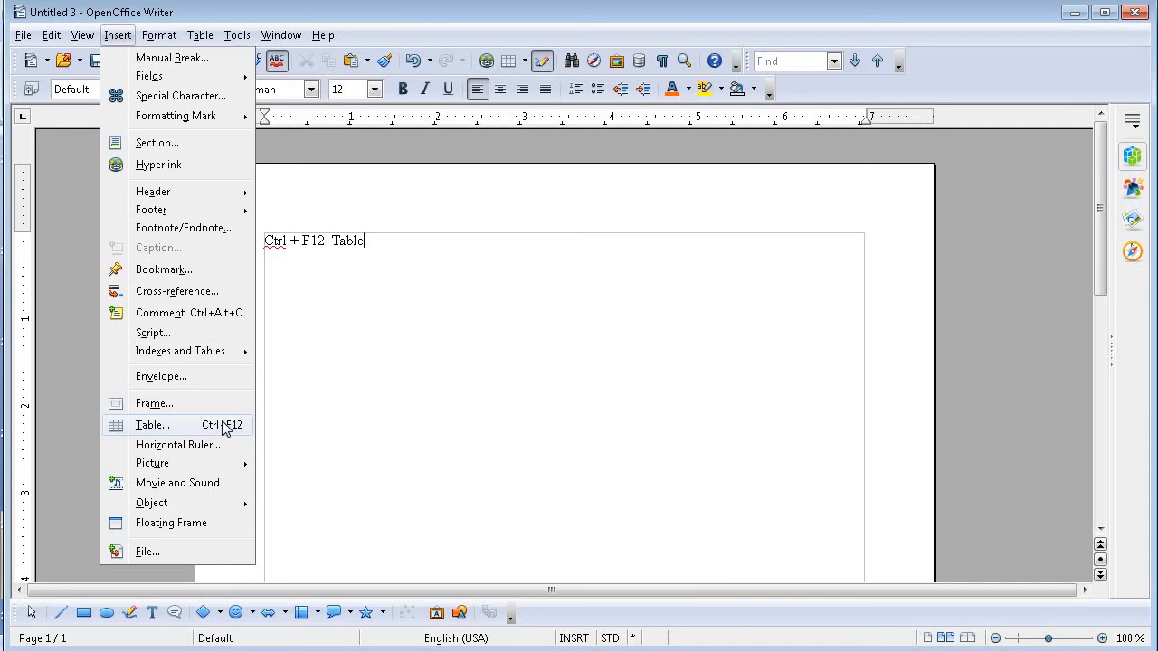
left_click(224, 425)
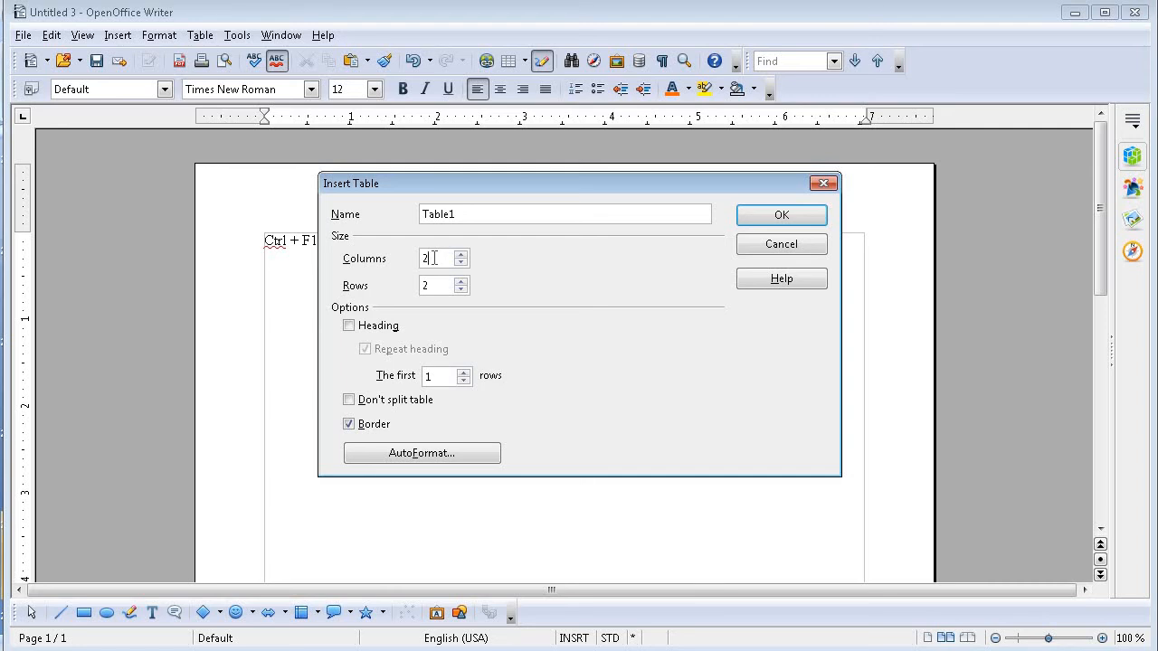
key("BackSpace")
type("5")
key("BackSpace")
type("3")
left_click(350, 325)
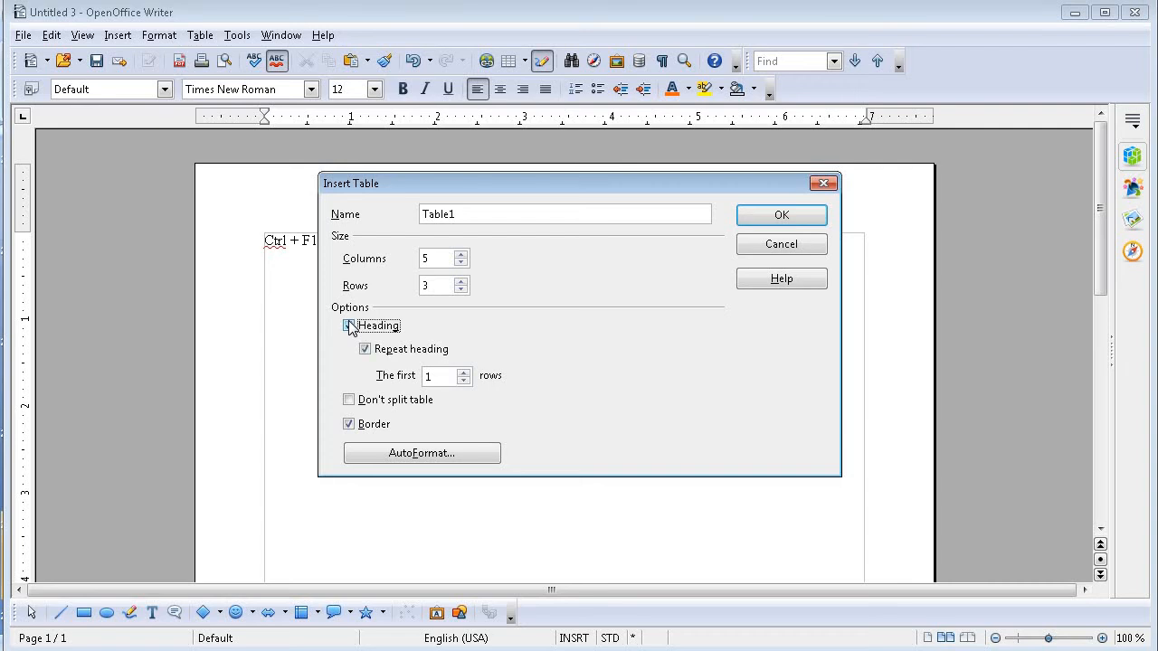
left_click(349, 326)
left_click(783, 215)
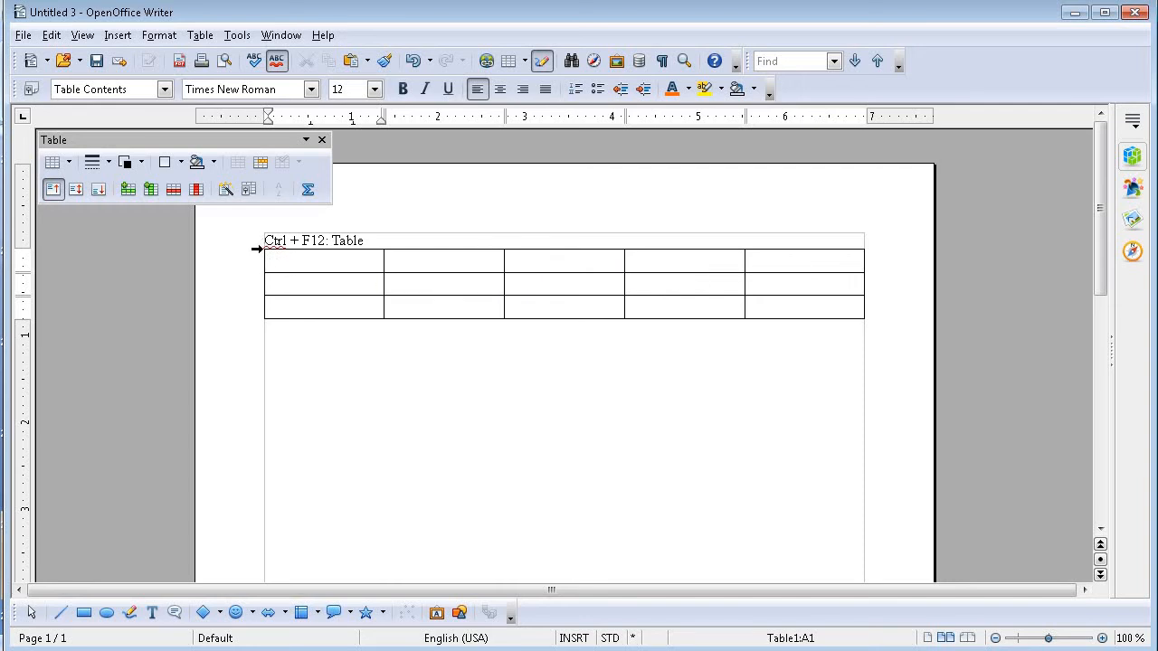
Select the table's first row and its whole area, and examine the available table formatting, row, column and alignment commands
left_click(258, 249)
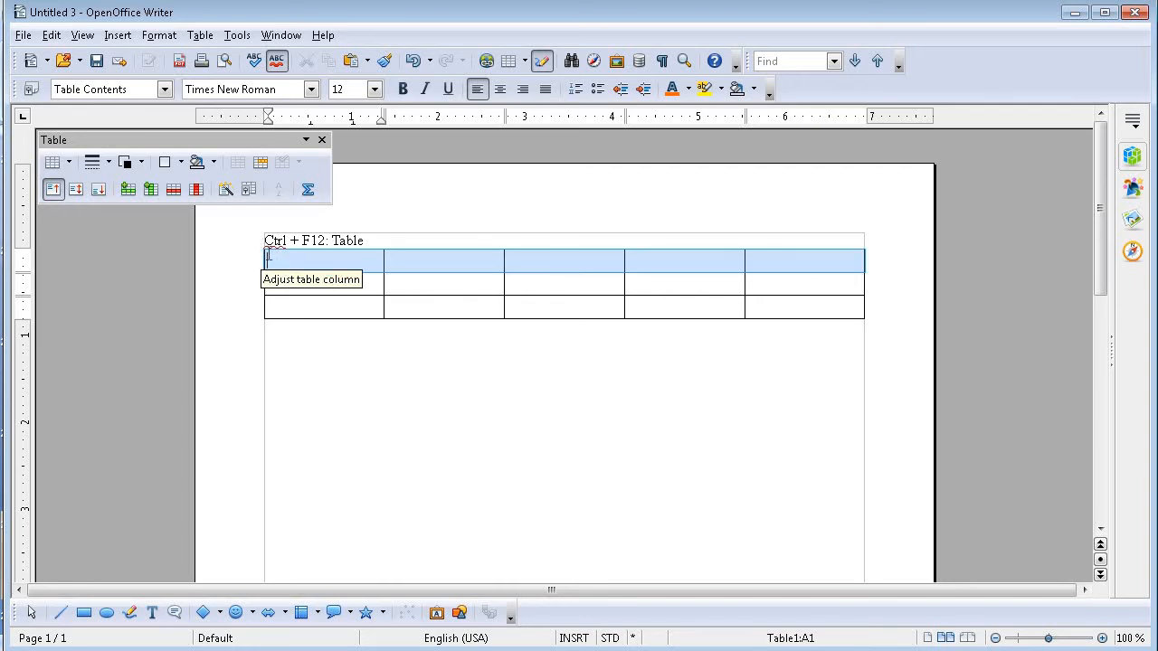
left_click(467, 299)
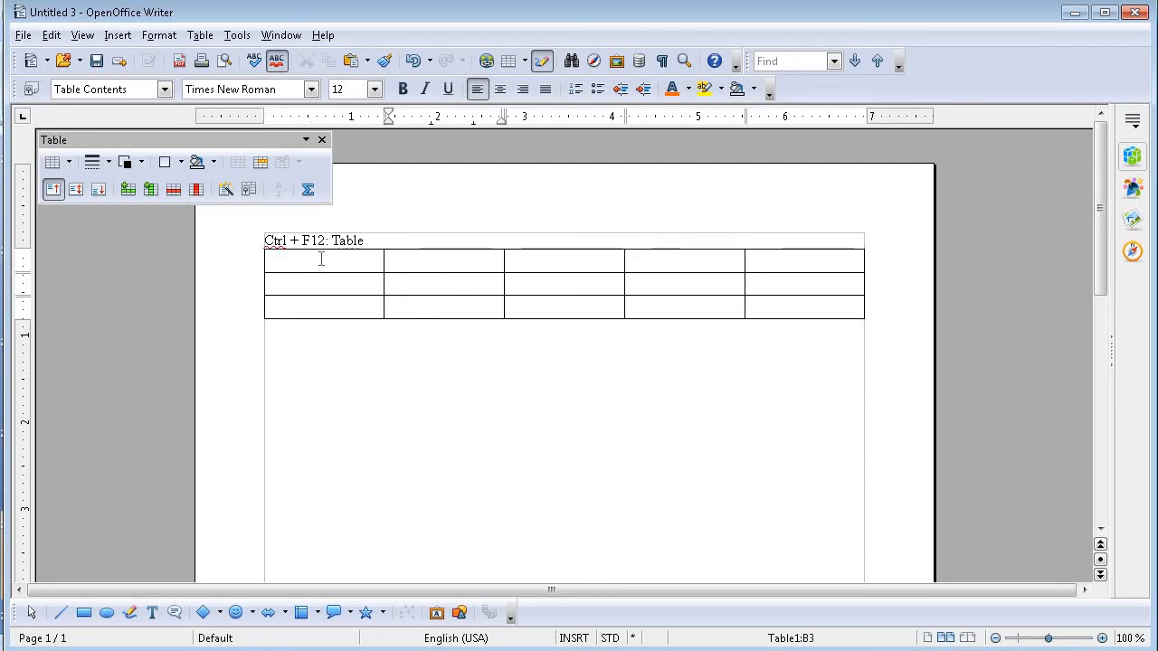
left_click_drag(561, 281, 736, 312)
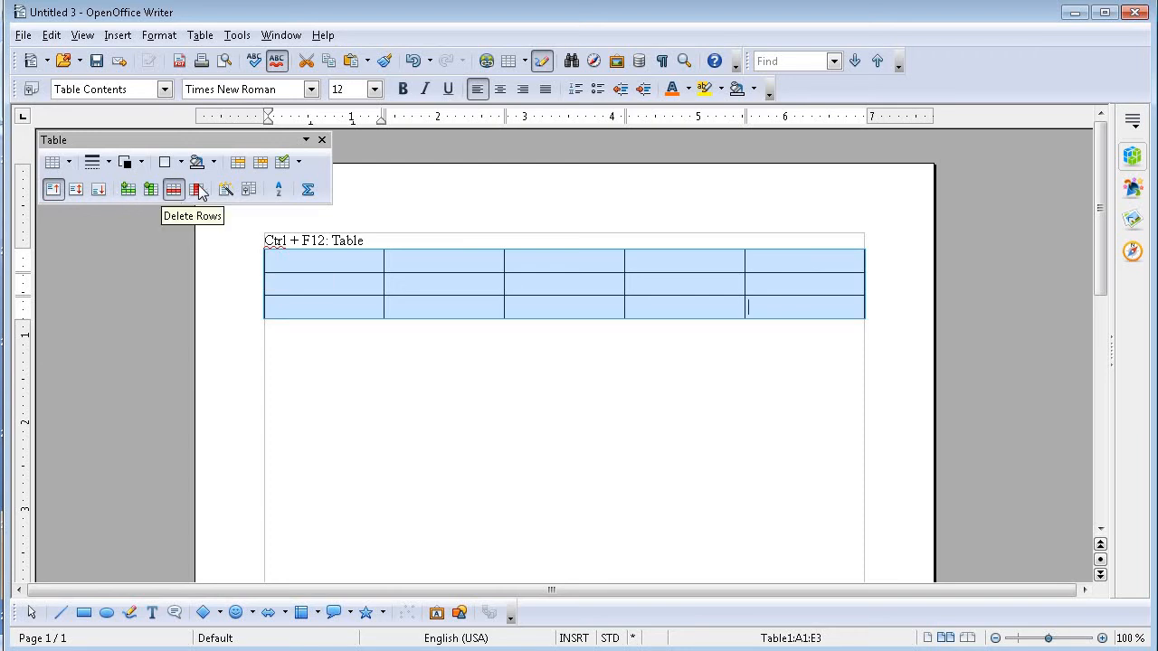
left_click(301, 164)
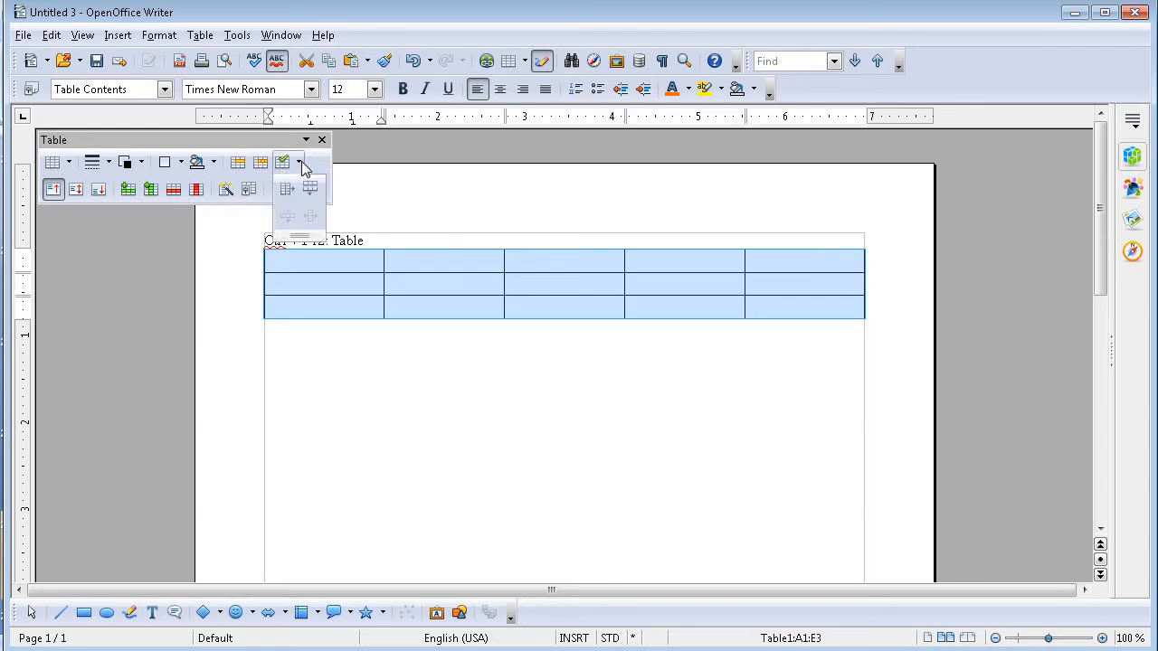
left_click(254, 205)
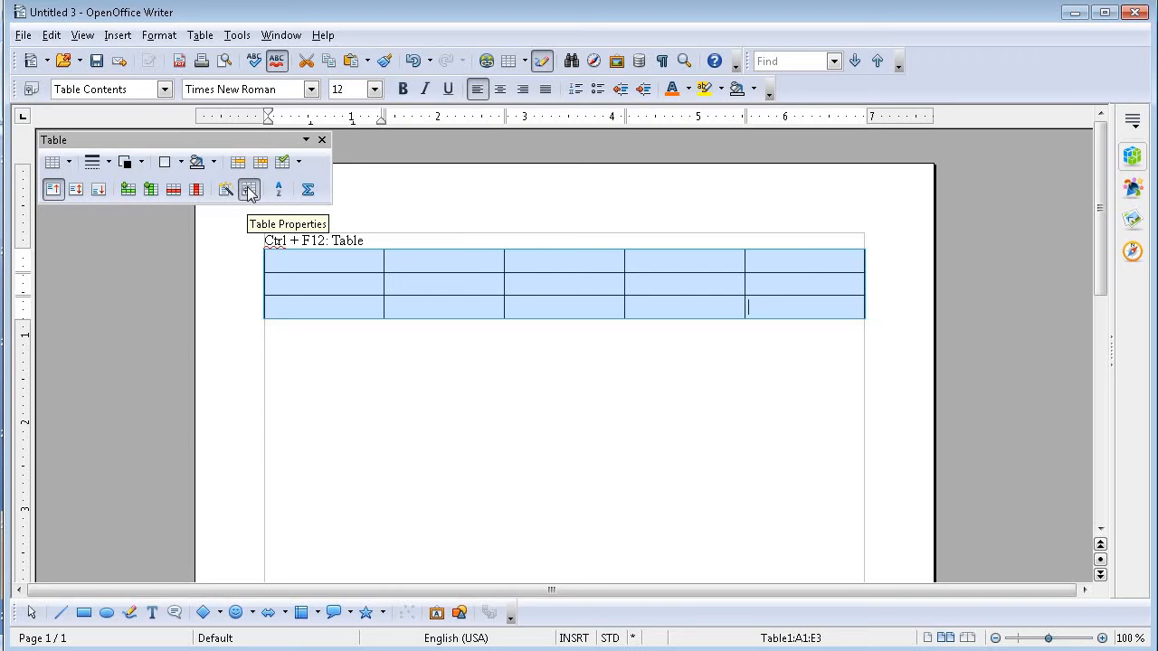
left_click(70, 163)
left_click(107, 163)
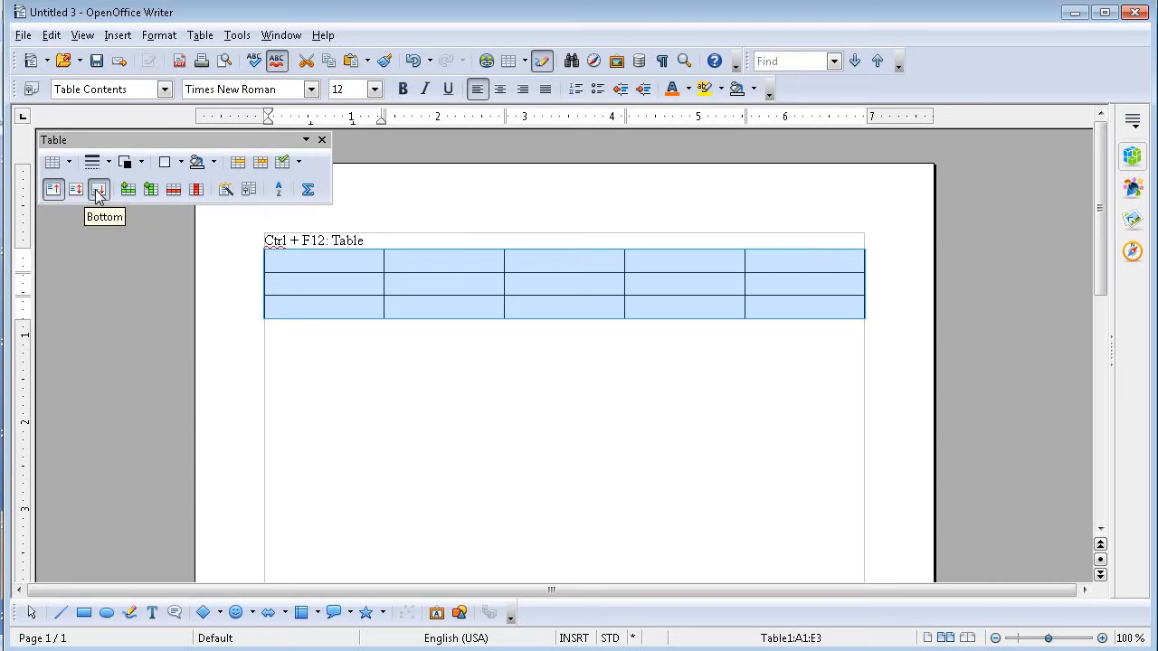
left_click(453, 298)
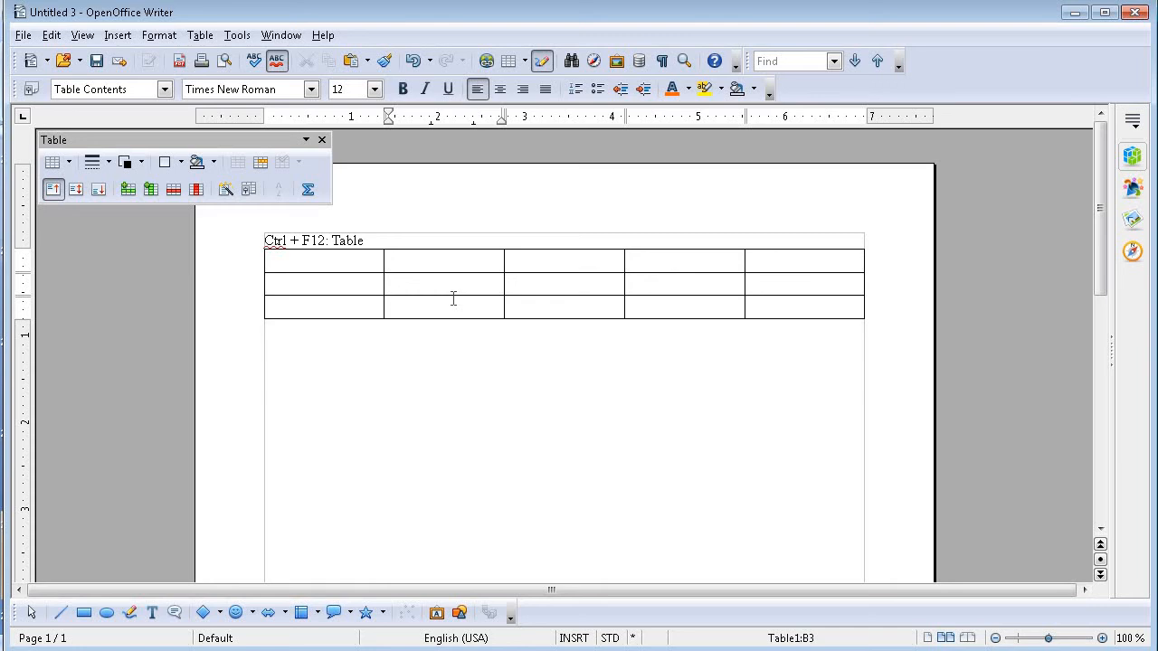
left_click(341, 260)
Set up a second table below the first one with 3 columns and 4 rows
left_click(342, 412)
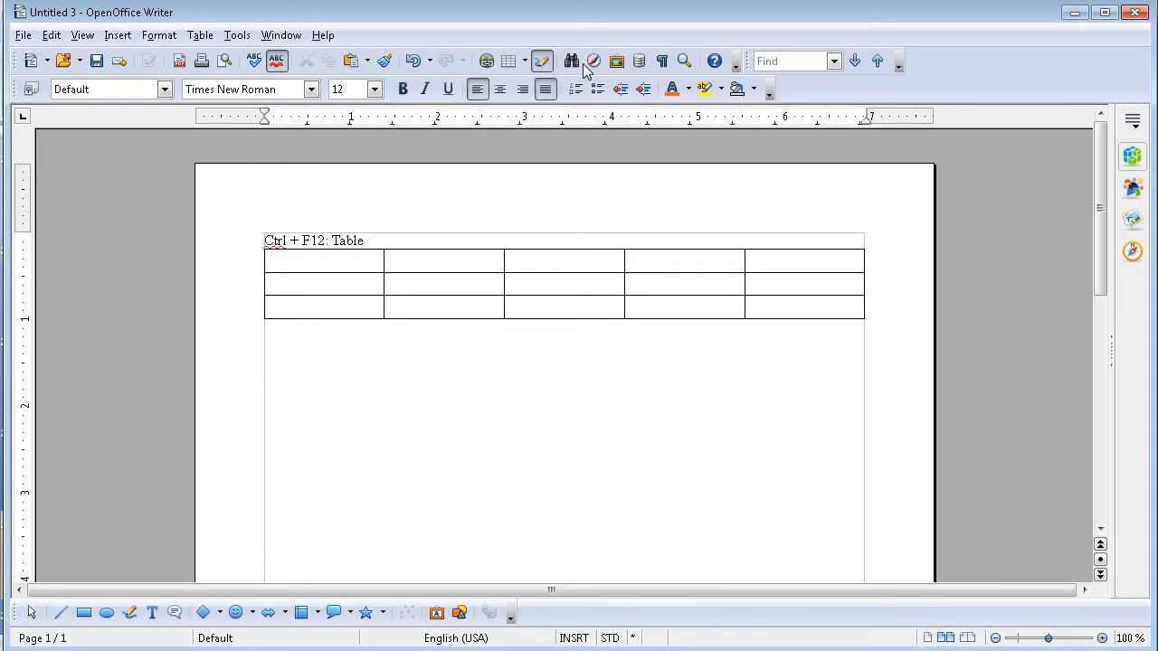
left_click(511, 61)
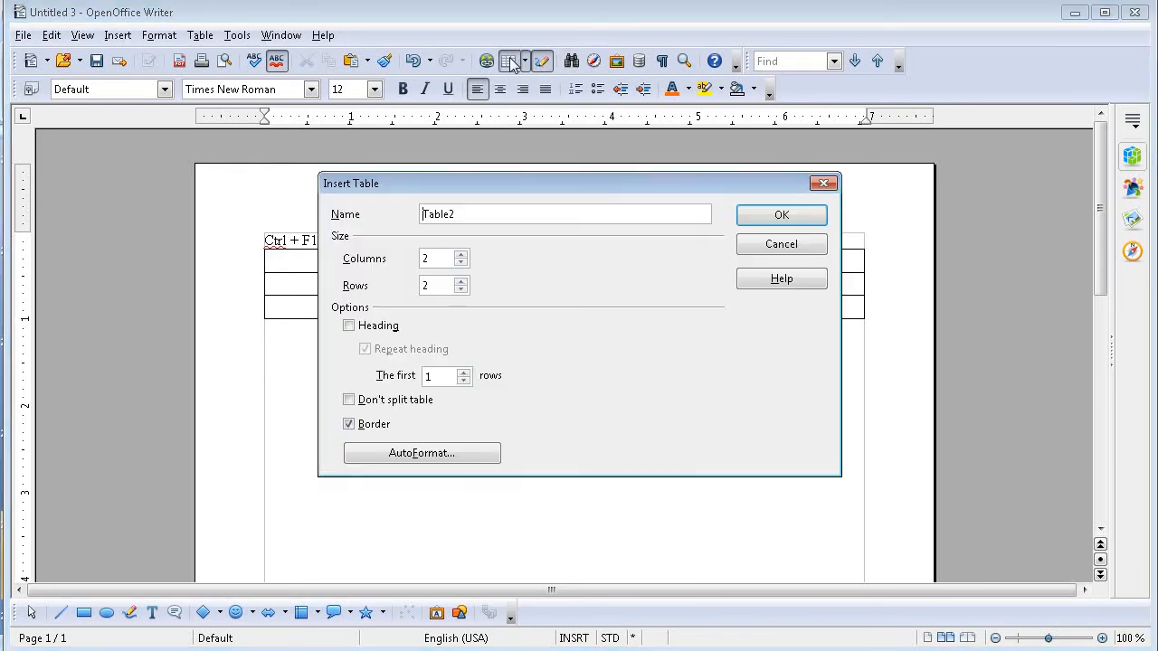
double_click(443, 260)
type("3")
key("Tab")
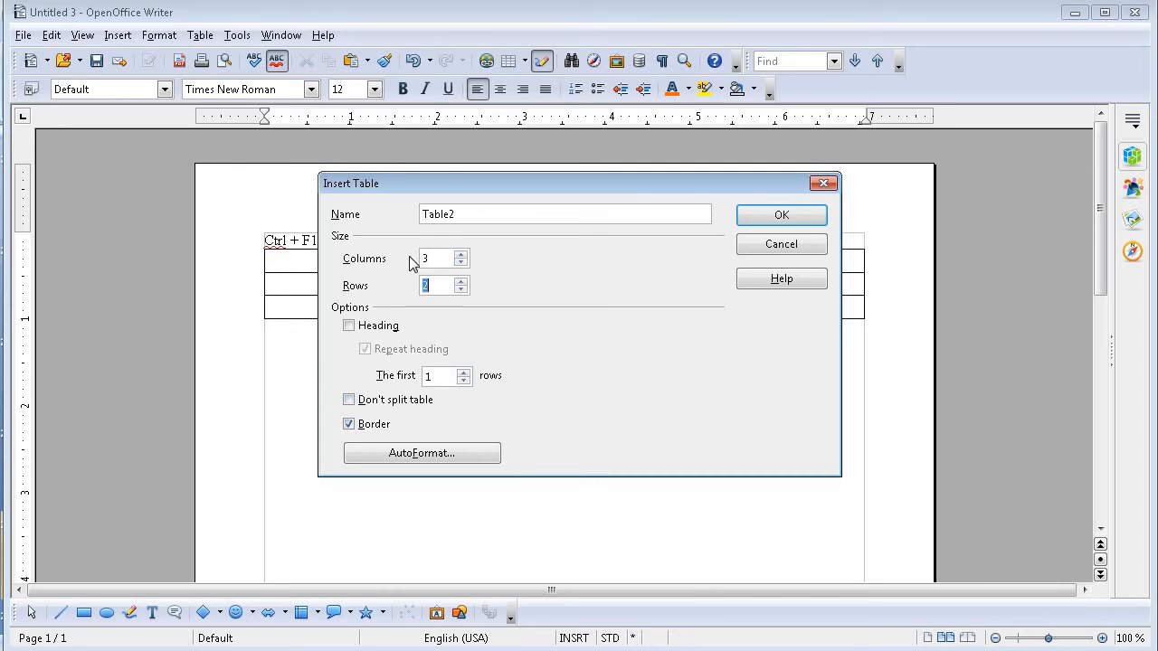
type("4")
Preview several AutoFormat styles, choose Yellow for the second table and insert it
left_click(455, 458)
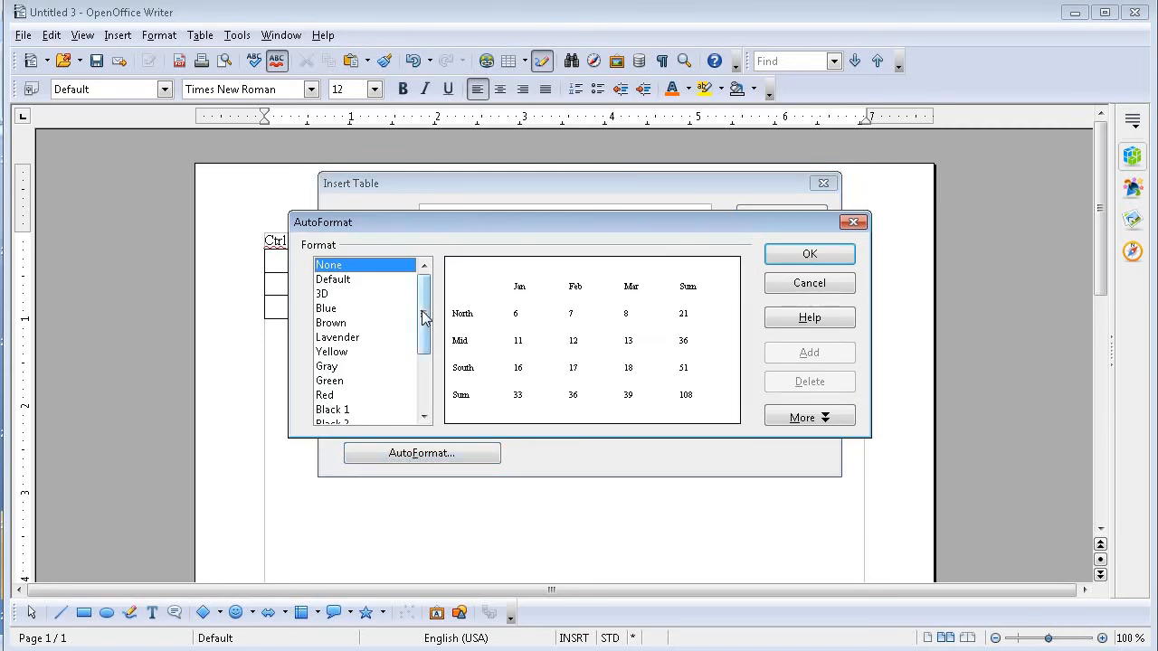
left_click_drag(425, 316, 426, 354)
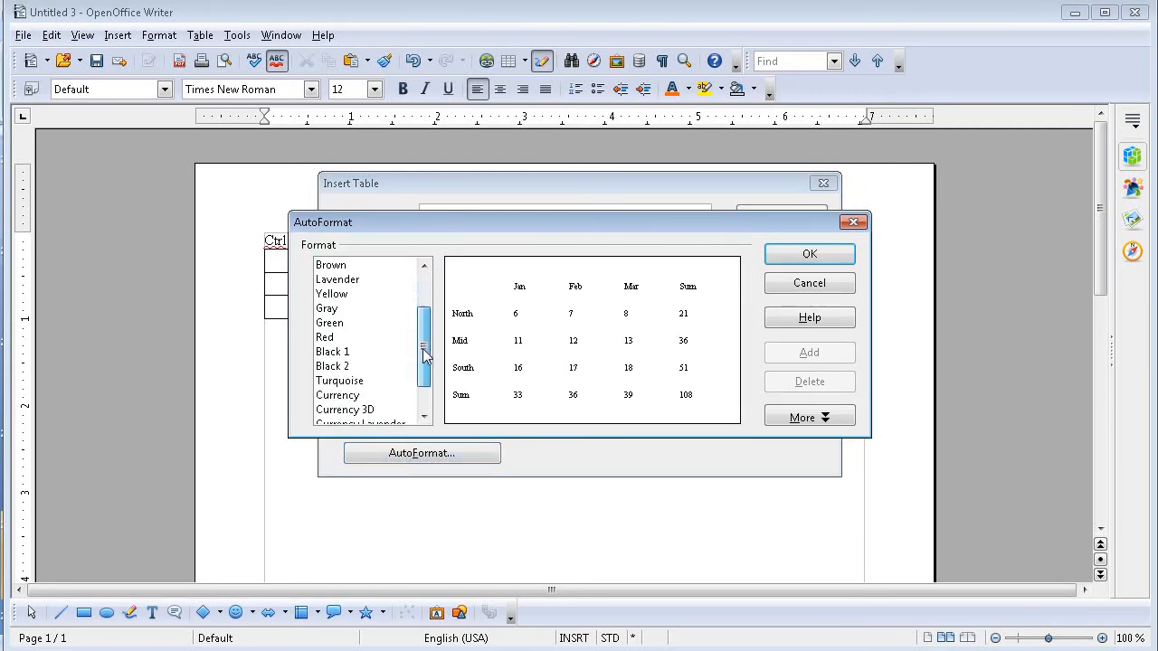
left_click(331, 340)
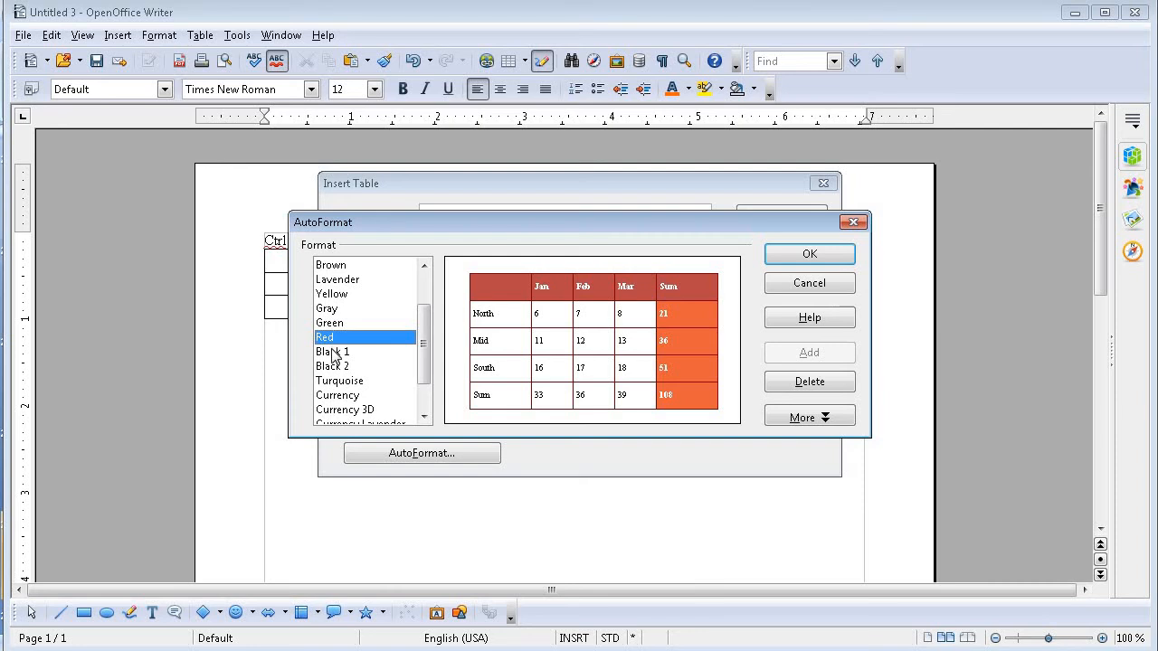
left_click(333, 352)
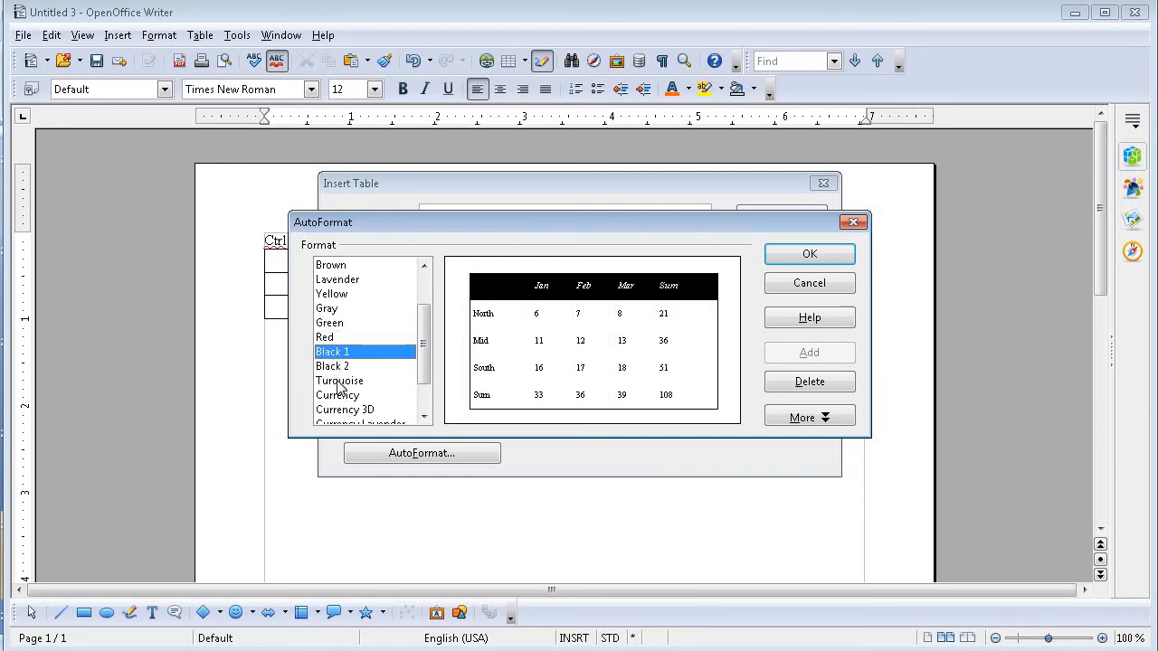
left_click(340, 383)
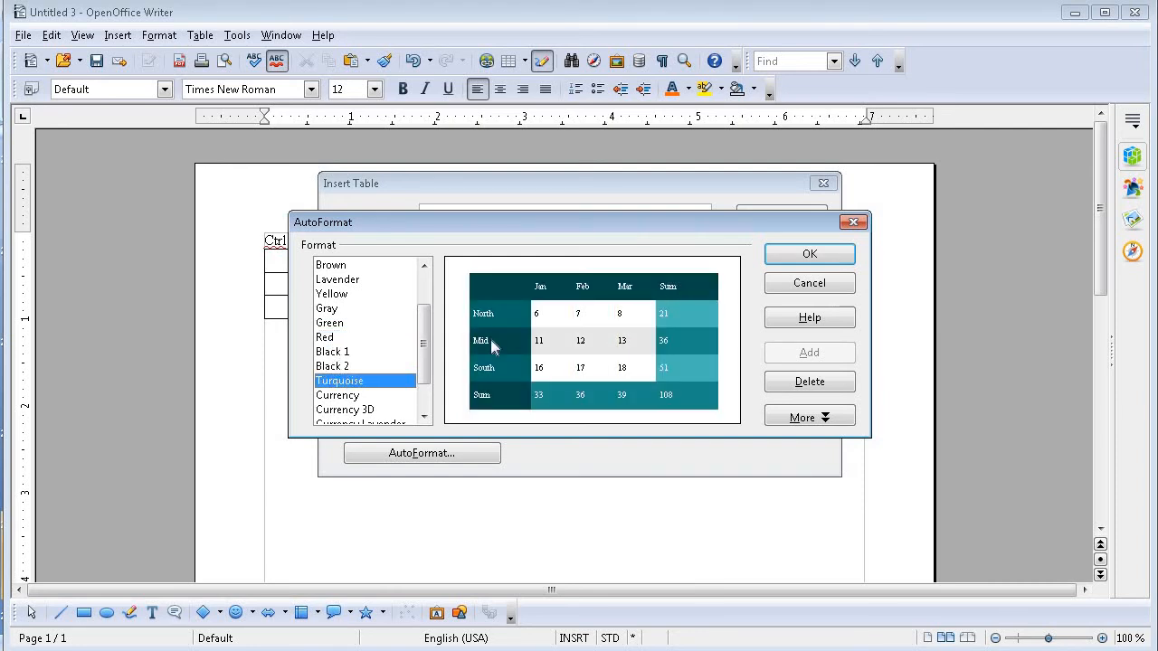
left_click_drag(426, 365, 369, 393)
left_click(349, 400)
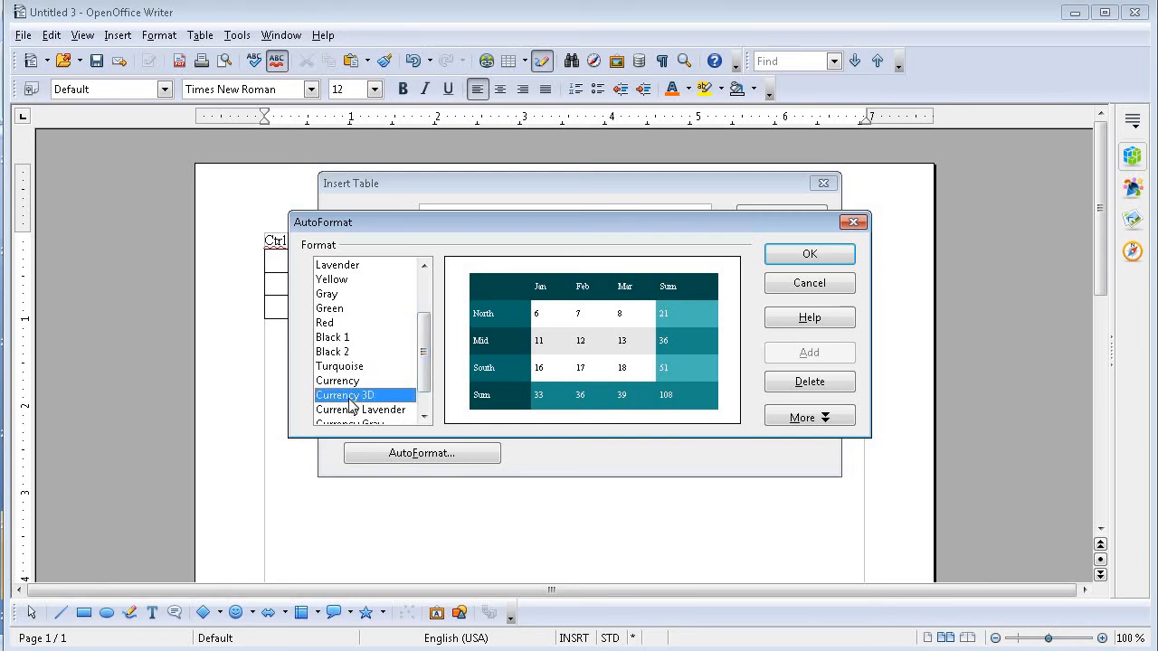
left_click(389, 415)
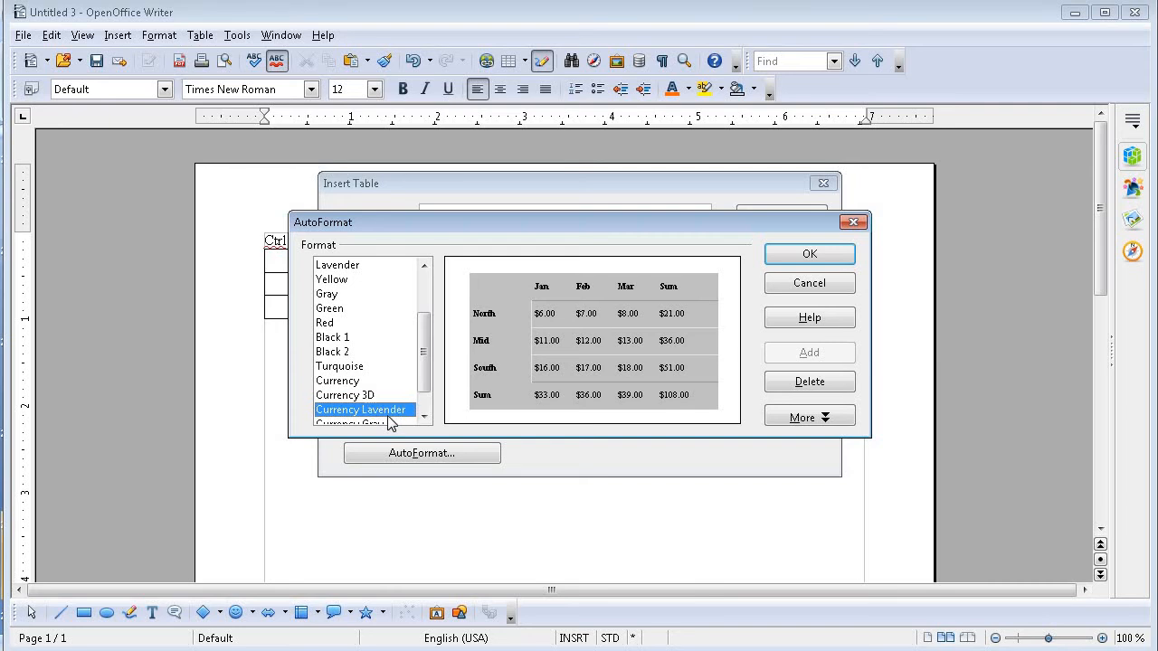
left_click(344, 283)
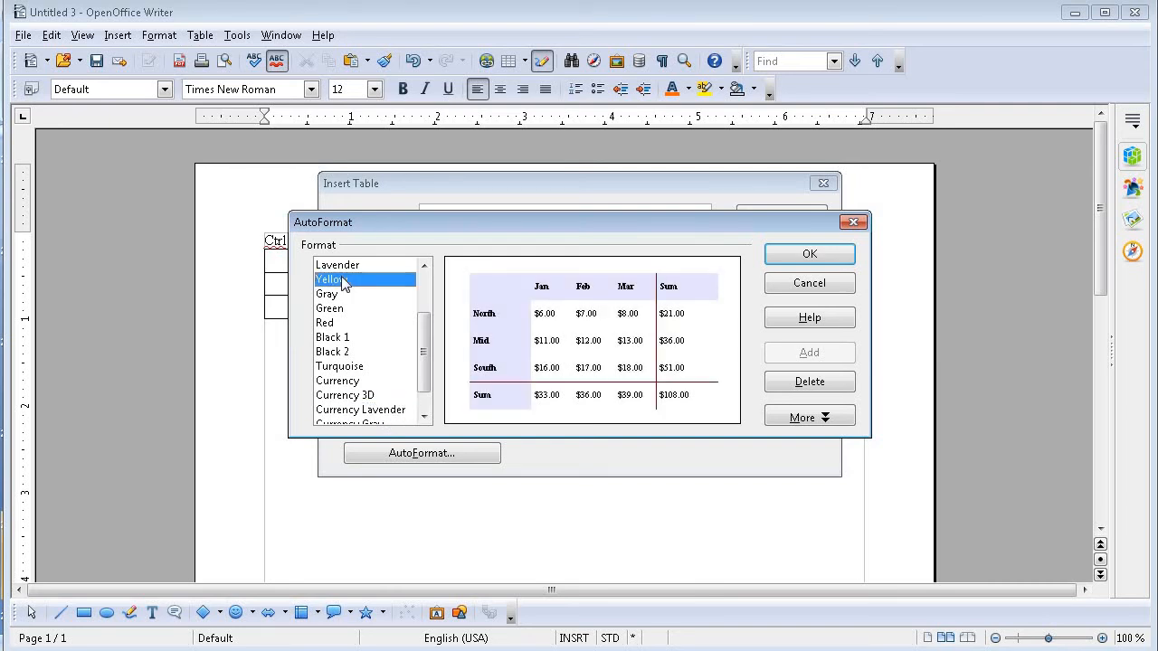
left_click(810, 256)
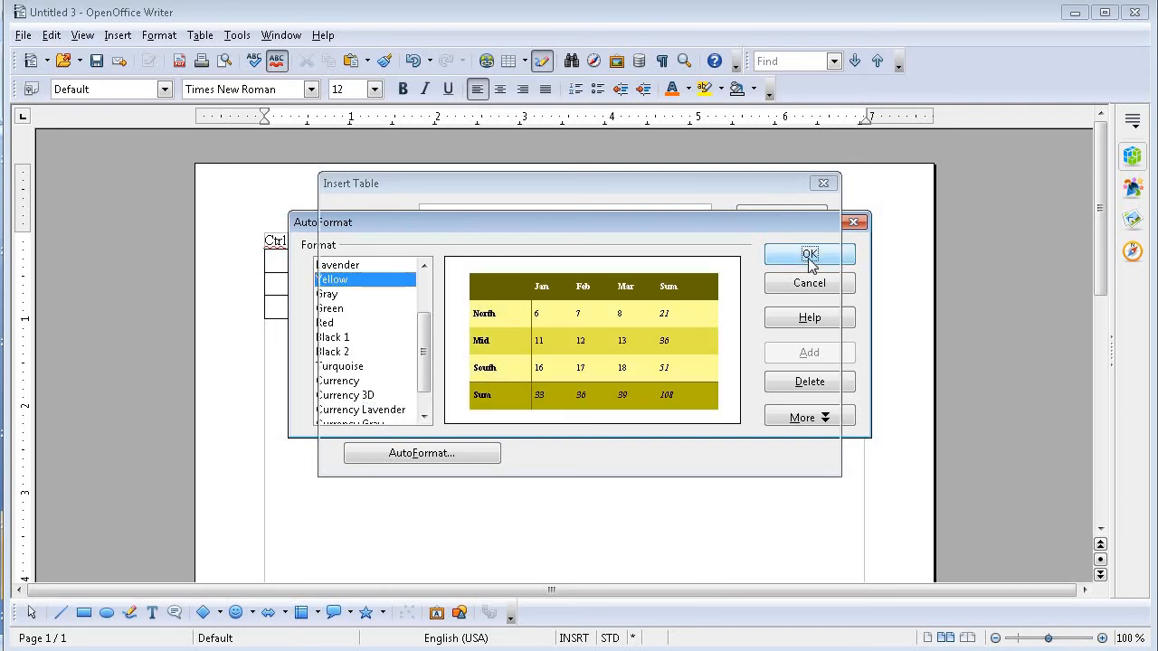
left_click(783, 219)
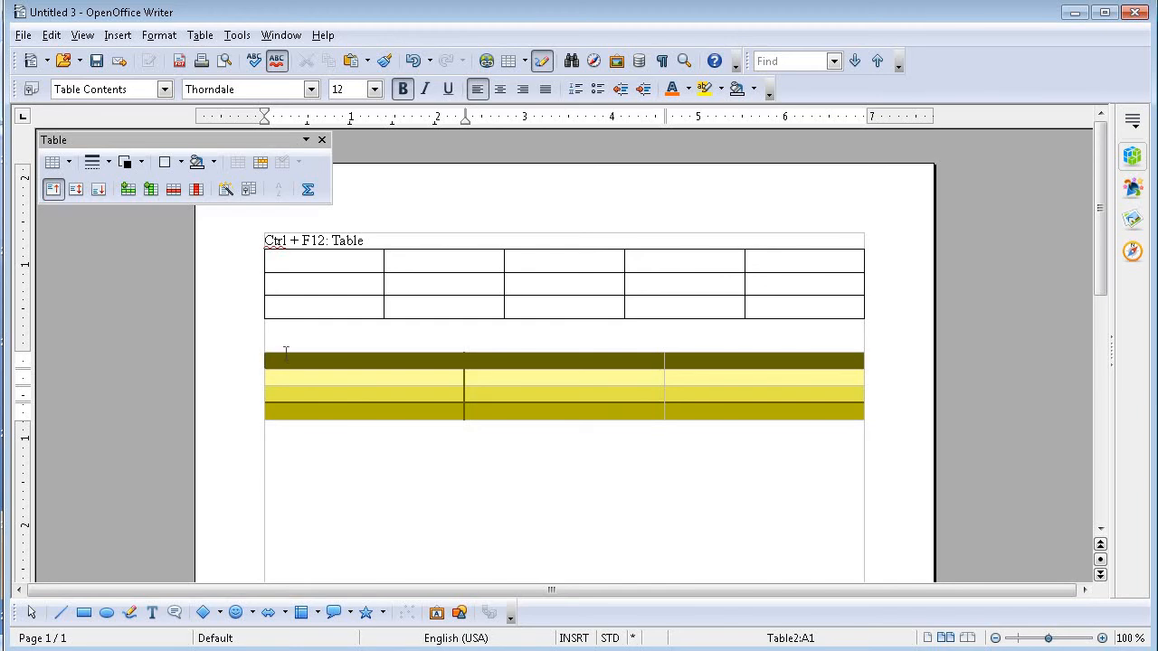
Select the first column of the yellow table, clear the selection and place the cursor in the first table's top row
left_click(285, 347)
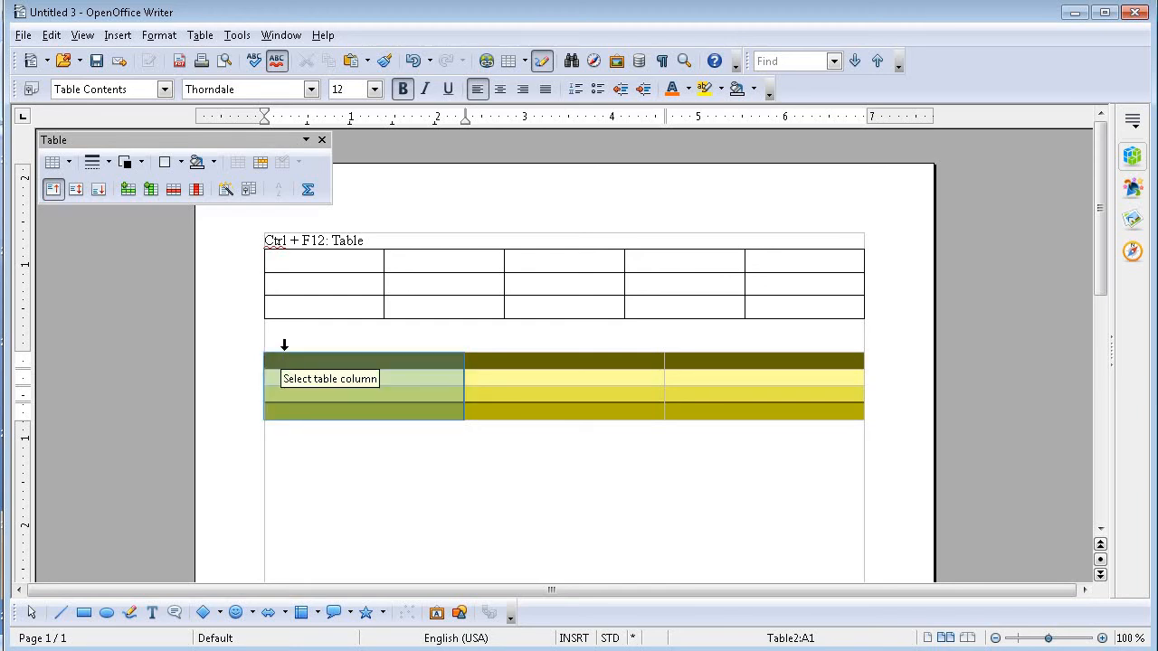
left_click(504, 557)
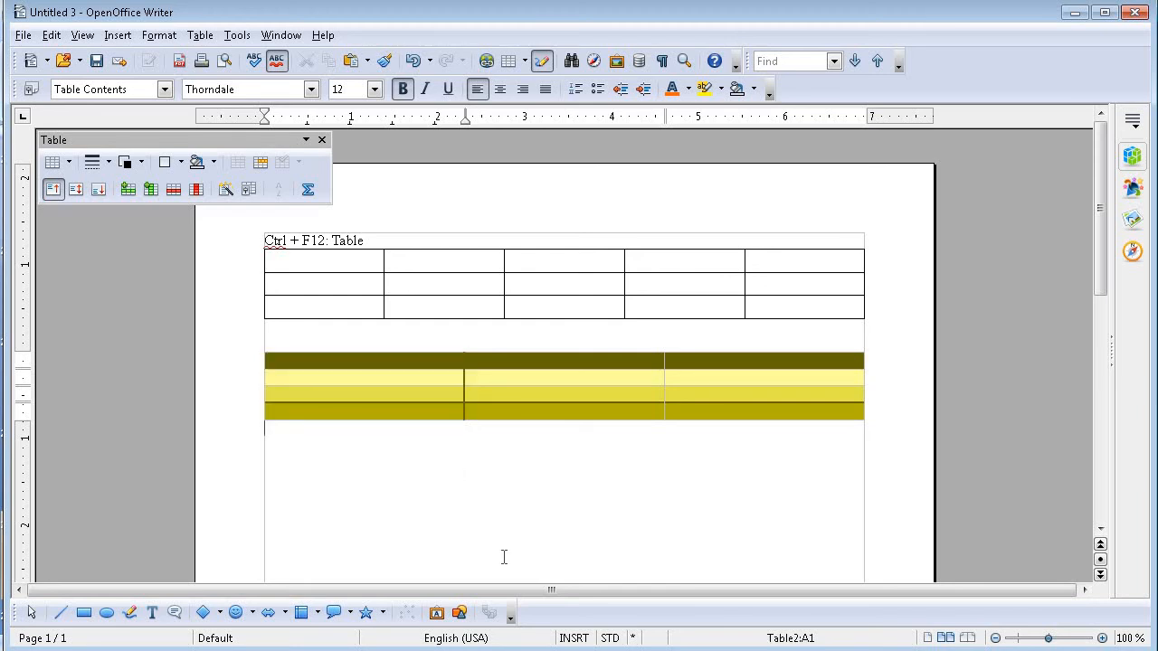
mouse_move(478, 262)
left_mouse_down()
mouse_move(548, 259)
mouse_move(478, 256)
left_mouse_up()
left_click(479, 256)
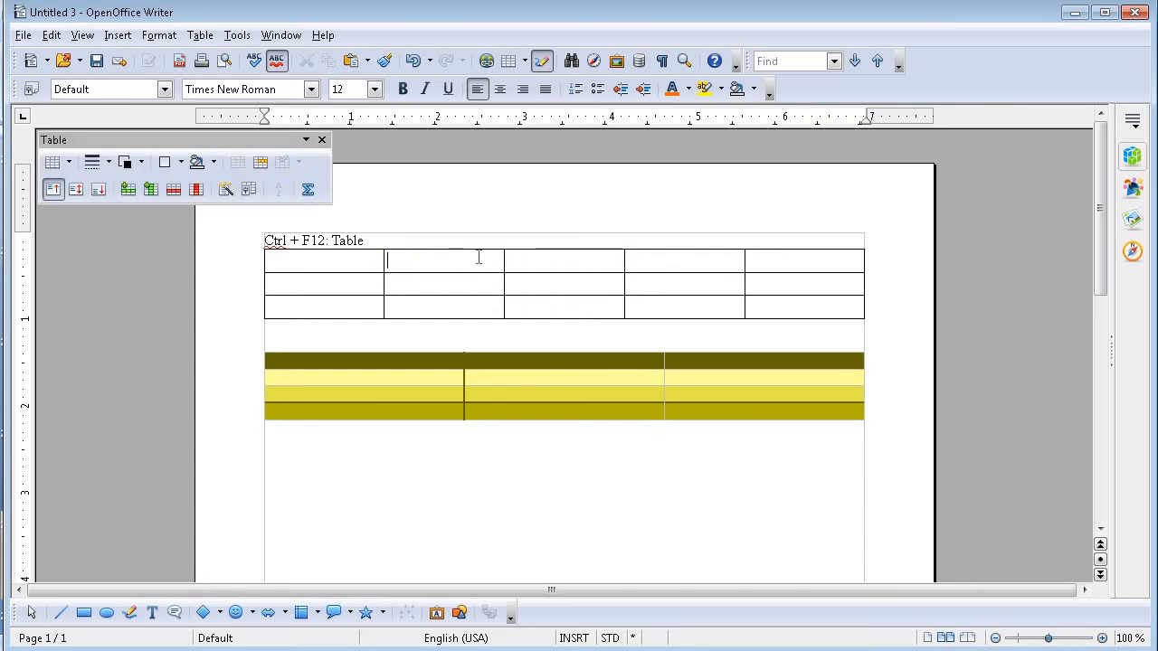
Select the first table's top row, extend the selection to the whole table, and clear it by placing the cursor in the first cell
left_click(279, 261)
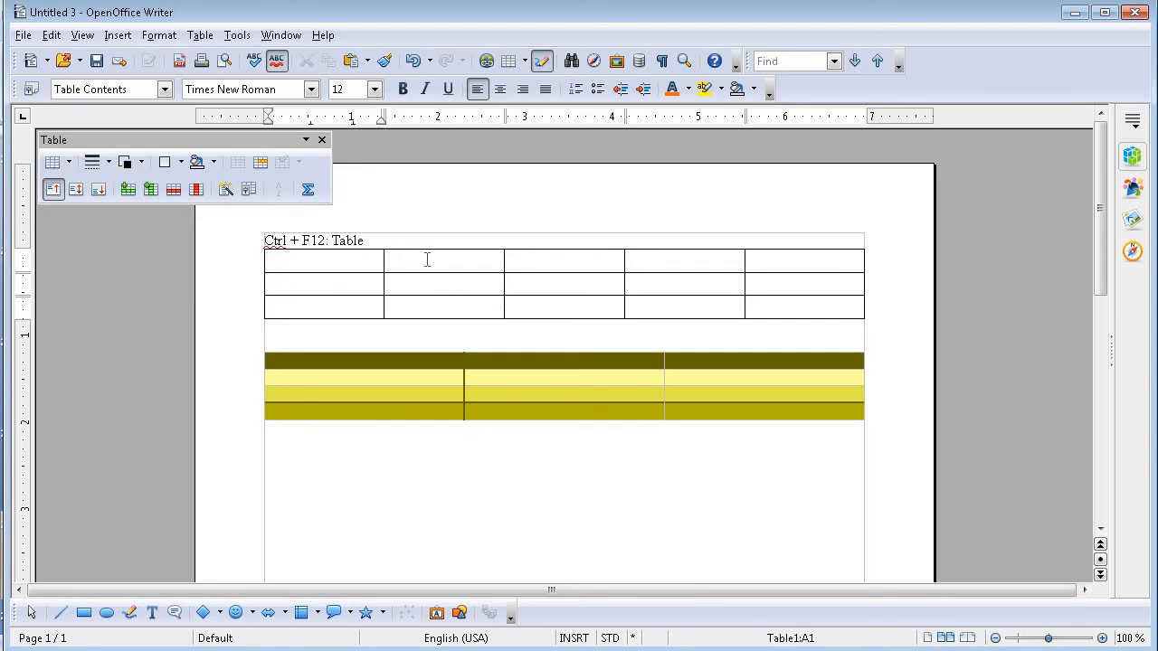
left_click(426, 261)
left_click(587, 265)
left_click(787, 261)
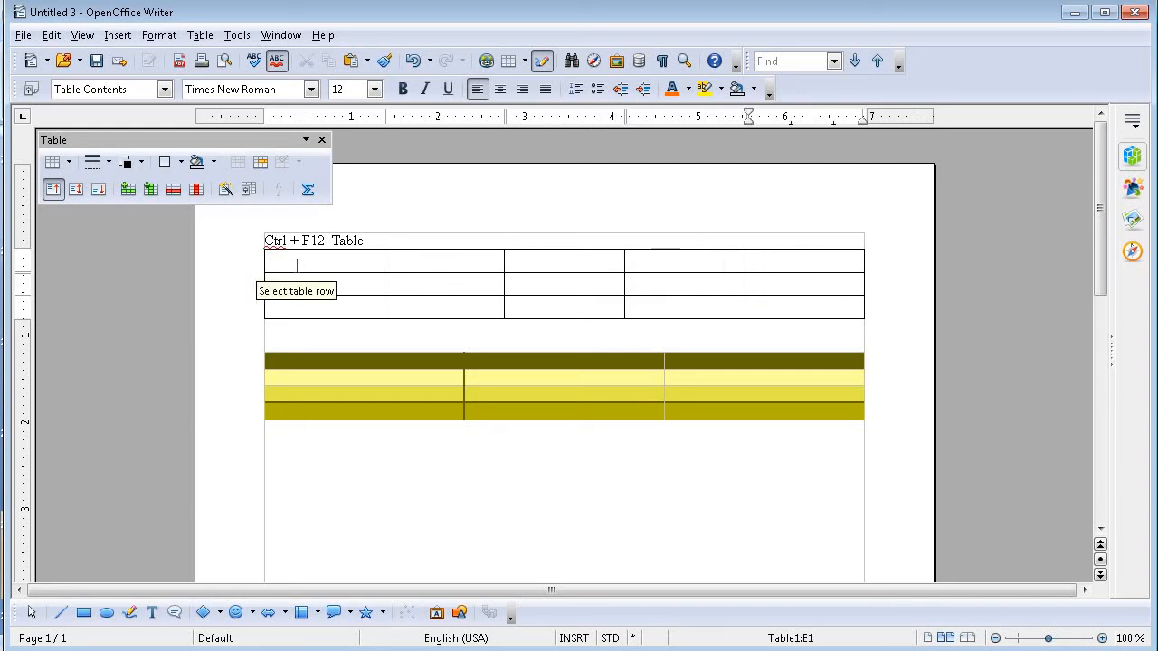
left_click_drag(297, 266, 539, 252)
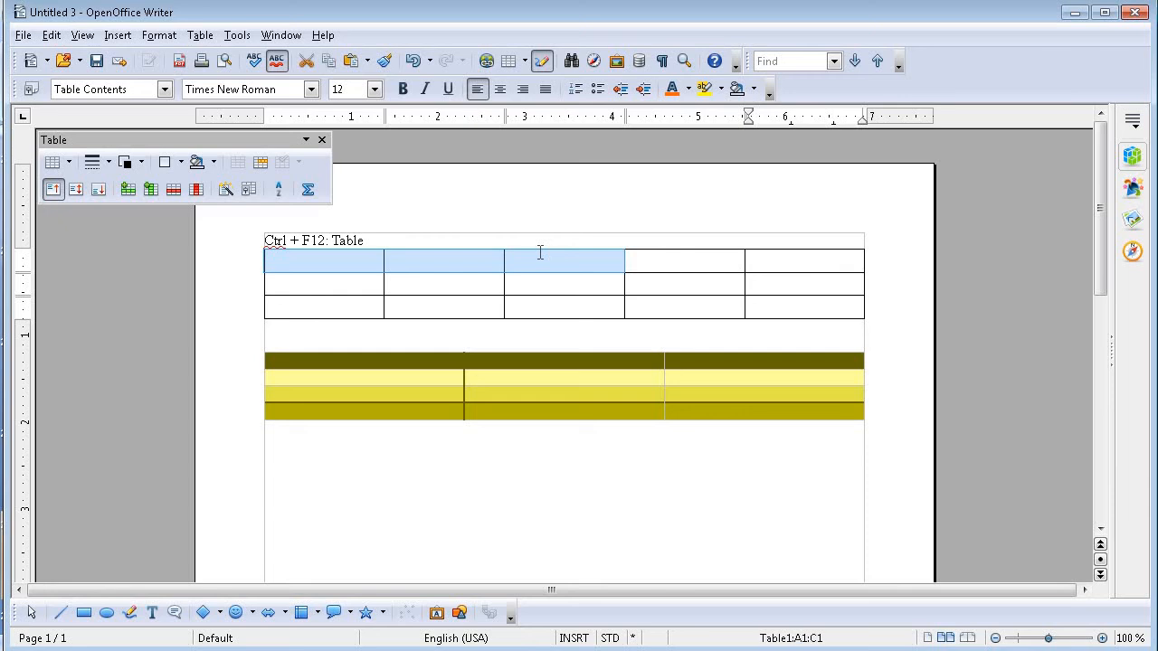
key("shift+Right")
key("shift+Right")
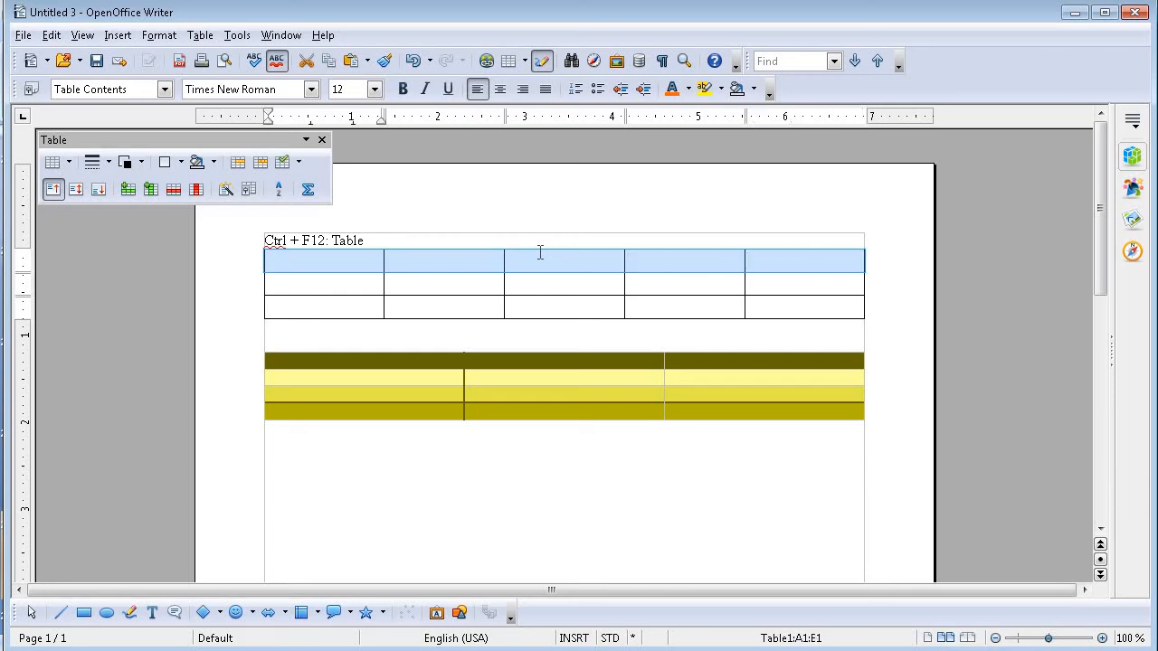
key("shift+Down")
key("shift+Down")
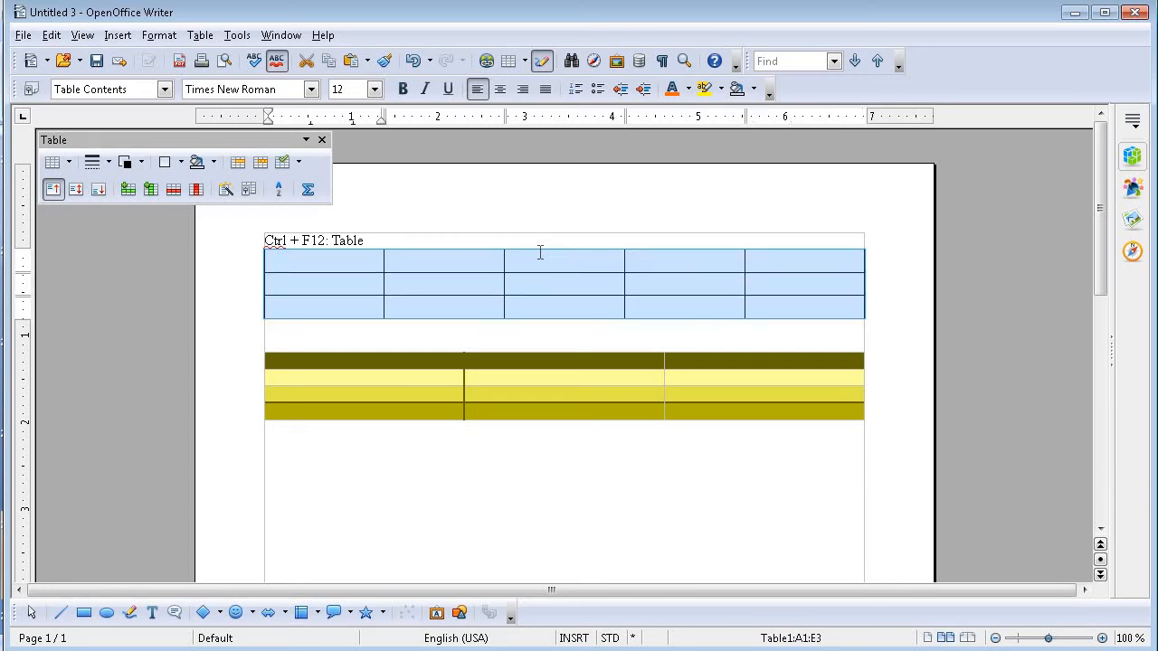
left_click(319, 261)
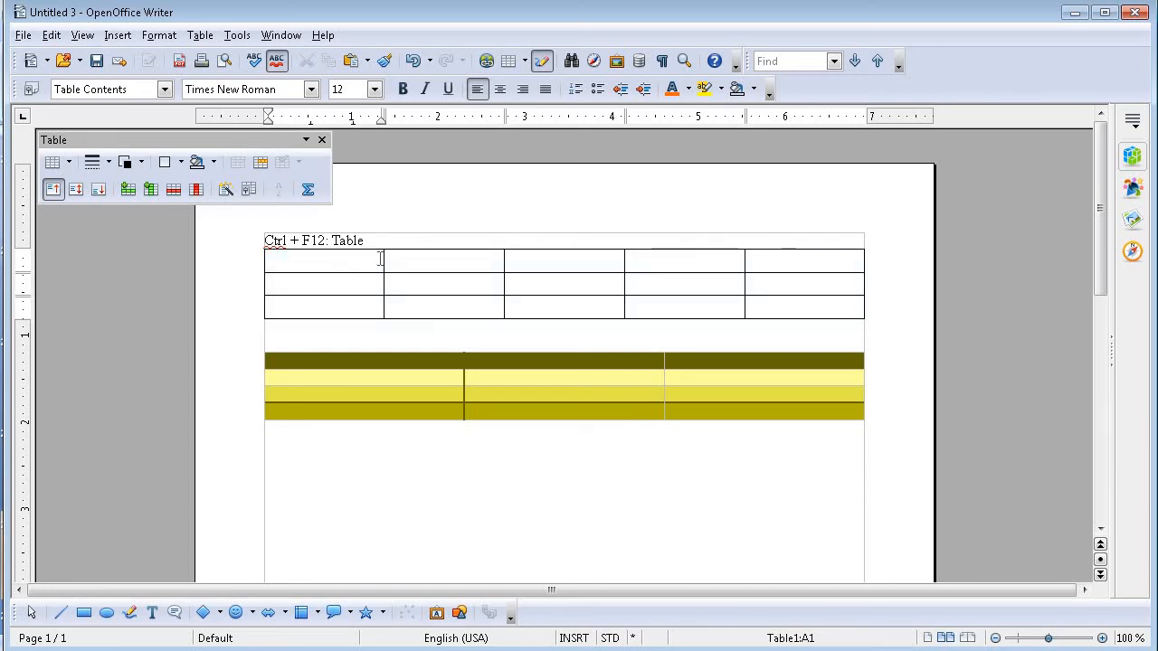
Merge the third and fourth cells of the first table's top row into one cell
left_click(432, 264)
left_click_drag(435, 263, 440, 277)
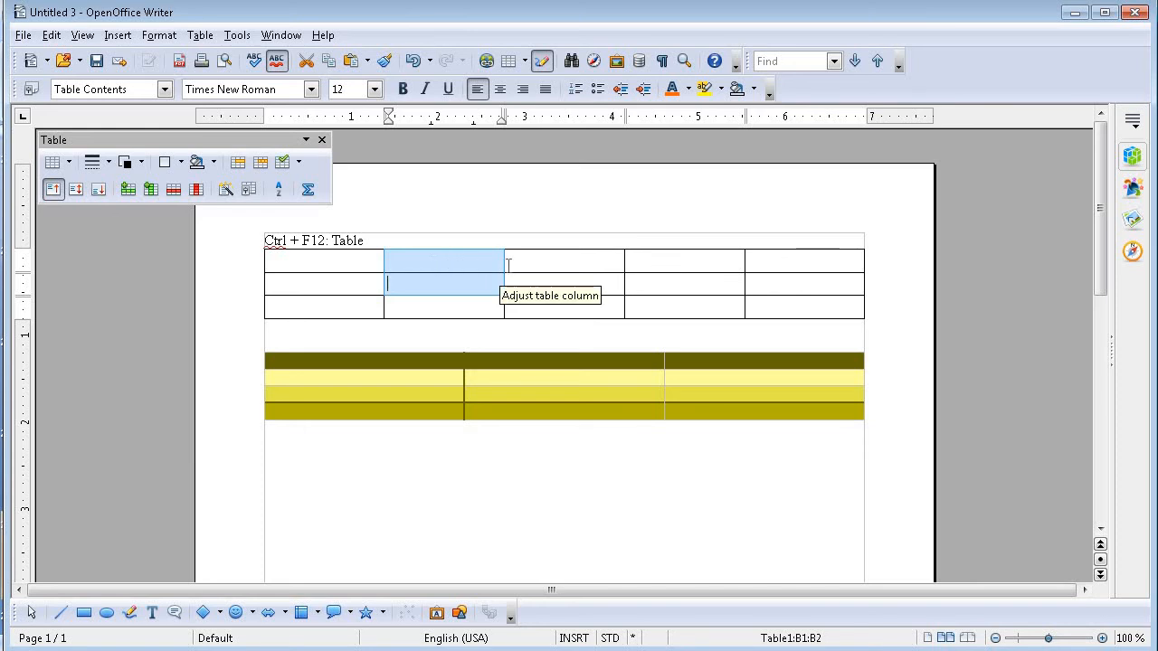
left_click_drag(519, 263, 650, 263)
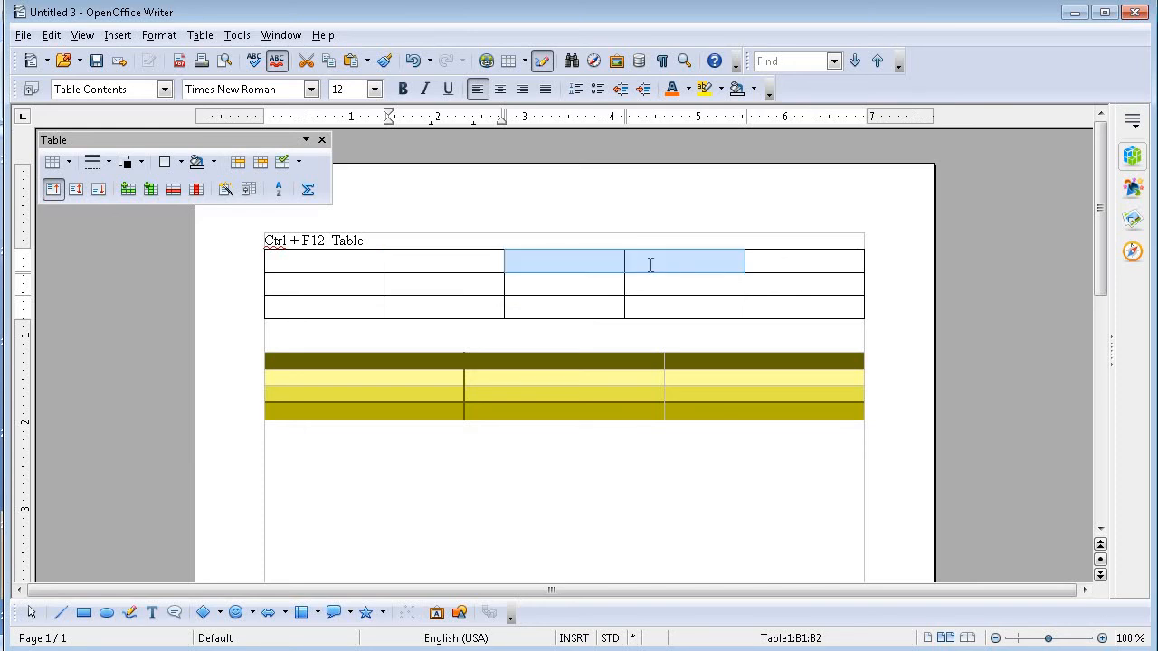
right_click(650, 268)
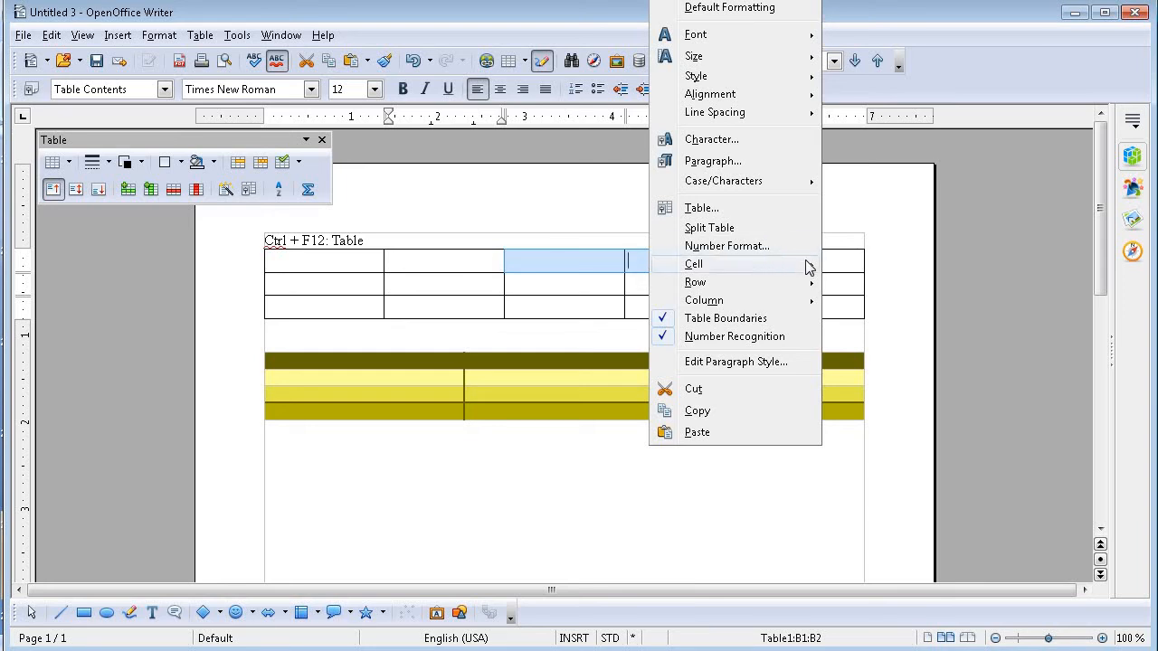
mouse_move(808, 266)
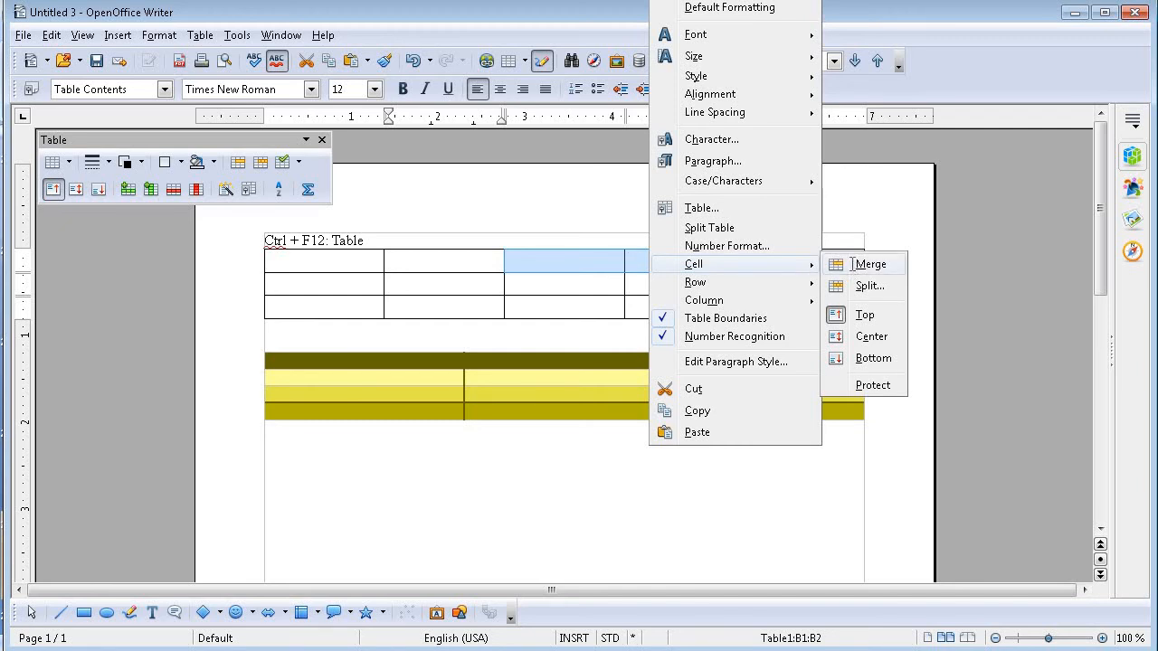
left_click(842, 266)
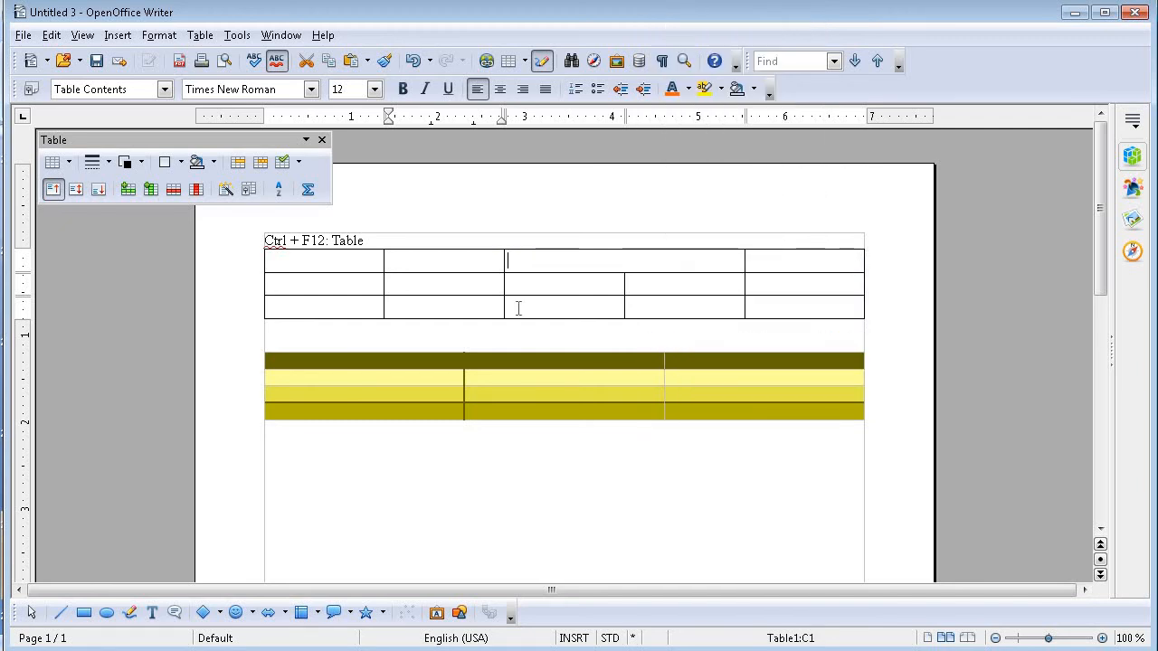
Merge the second-column cells in rows 2 and 3 of the first table
left_click(426, 283)
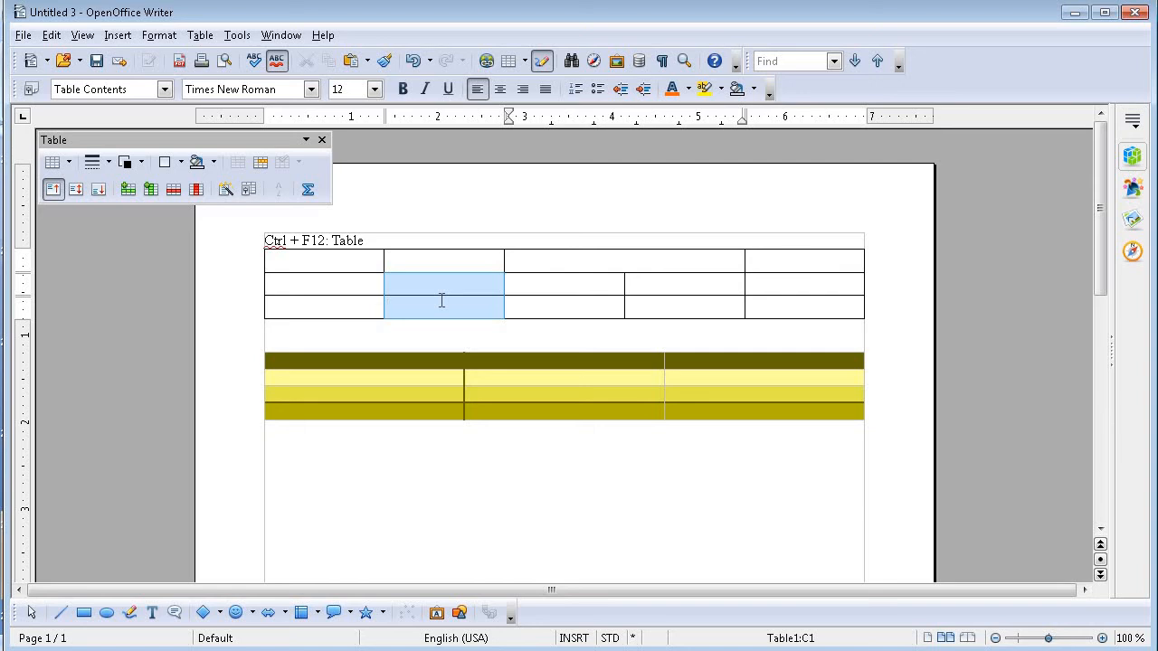
right_click(443, 304)
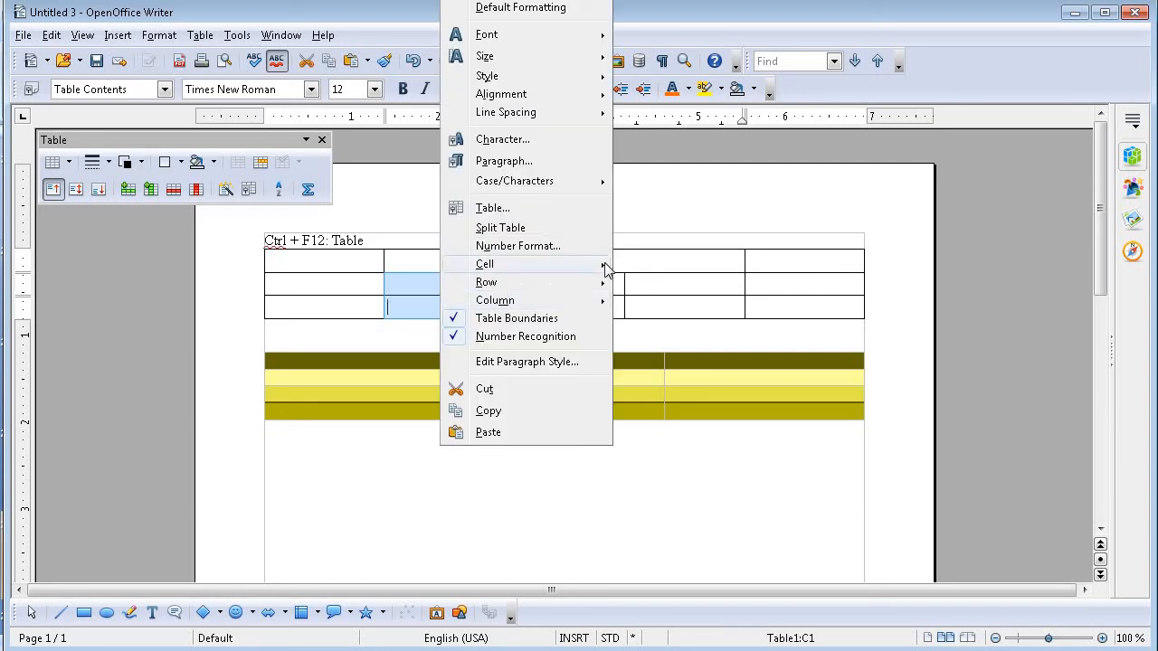
mouse_move(606, 270)
left_click(662, 265)
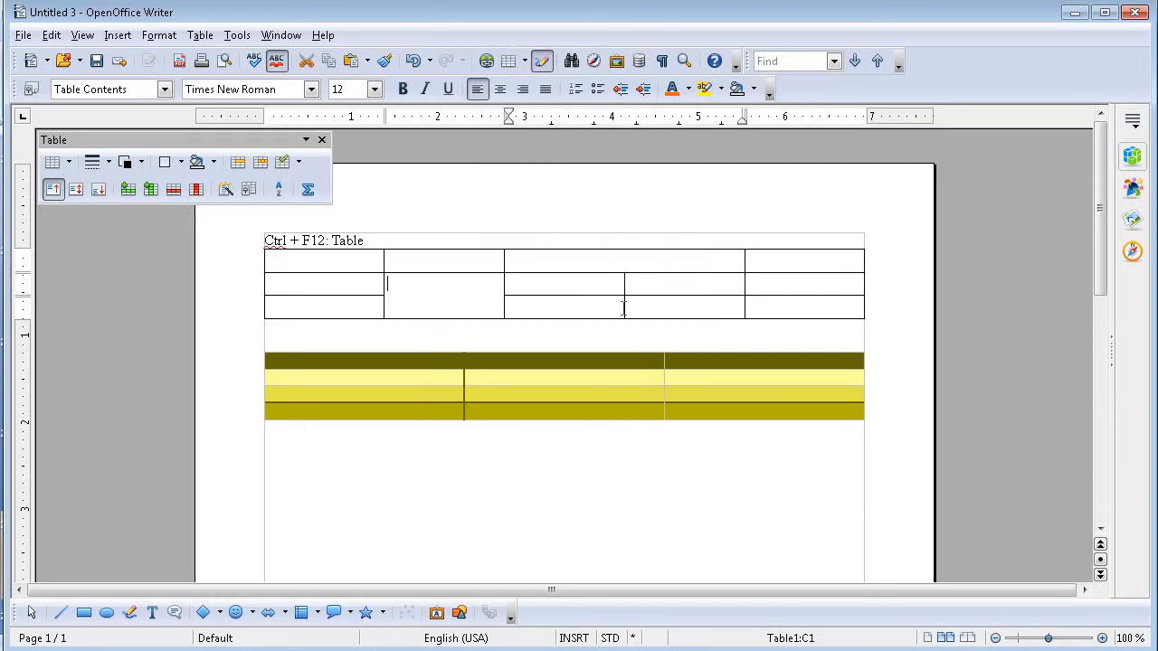
Add six new rows to the end of the first table by advancing past its last cell
left_click(801, 308)
key("Tab")
key("Tab")
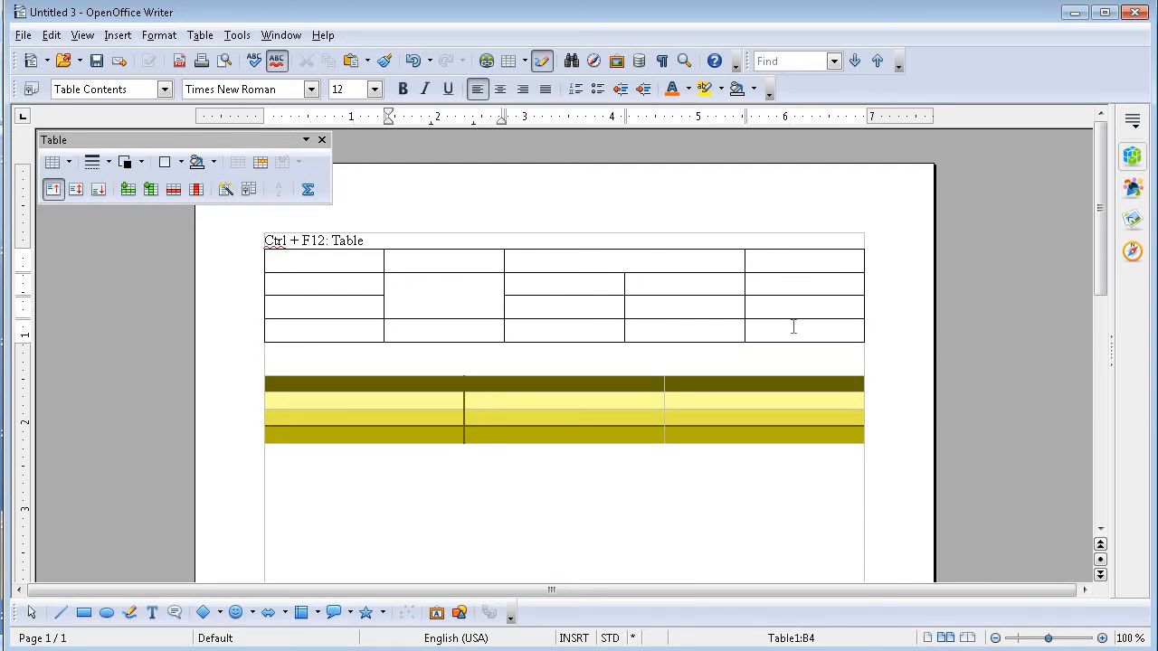
key("Tab")
key("Tab")
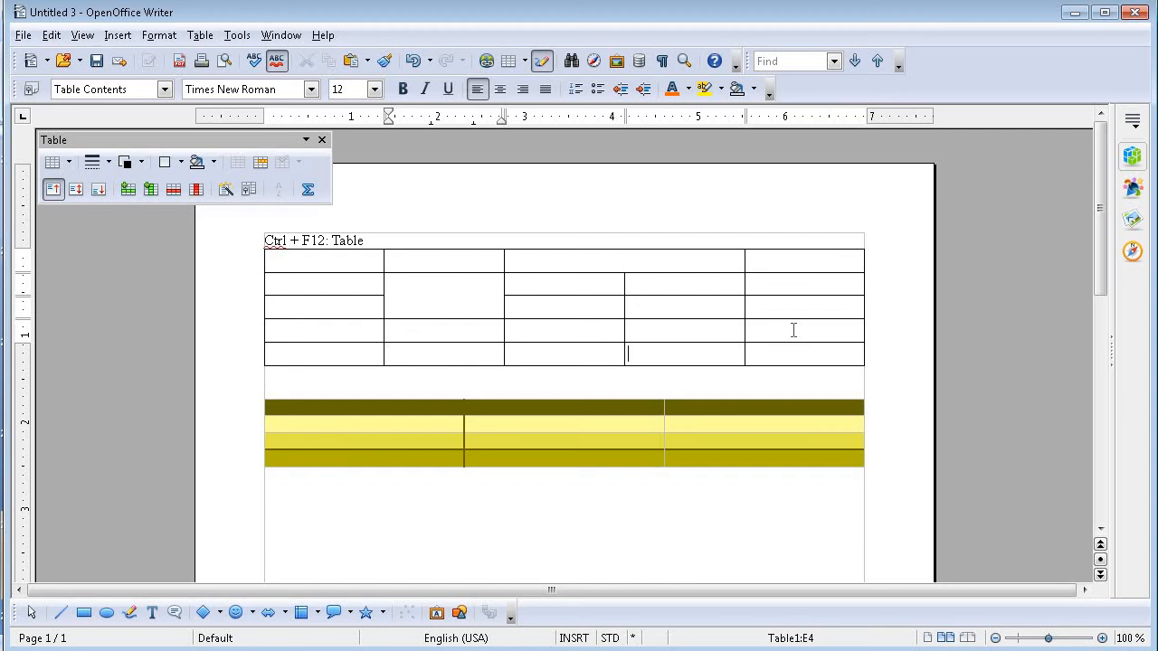
key("Tab")
key("Tab")
key("Tab")
key("Tab")
key("Tab")
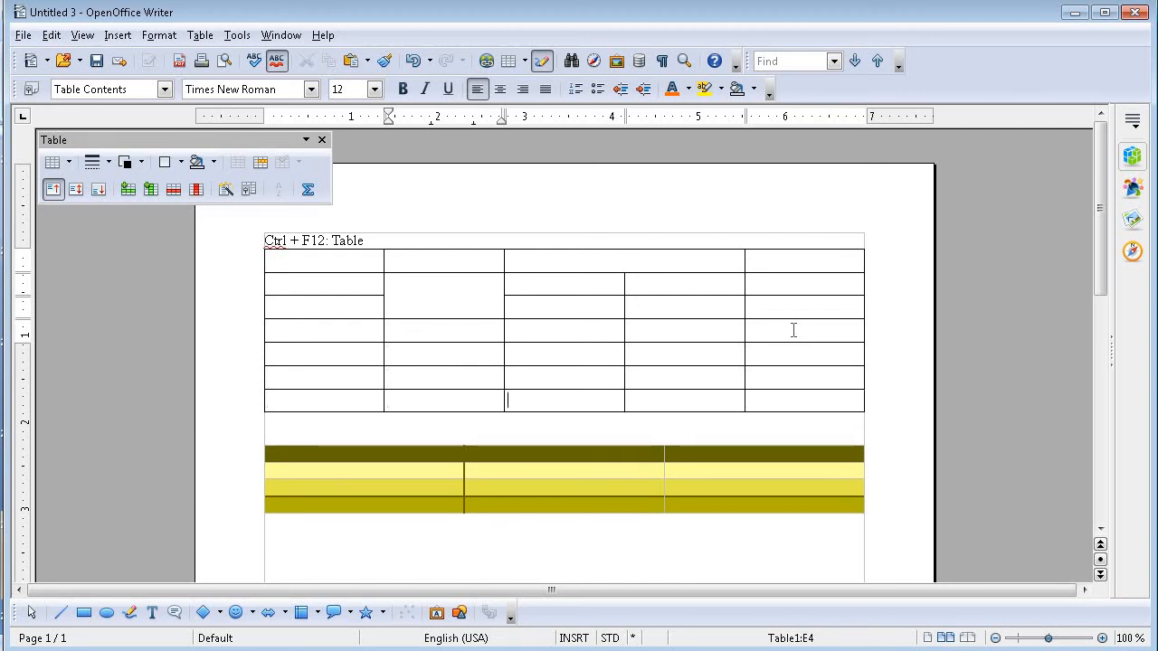
key("Tab")
key("Tab")
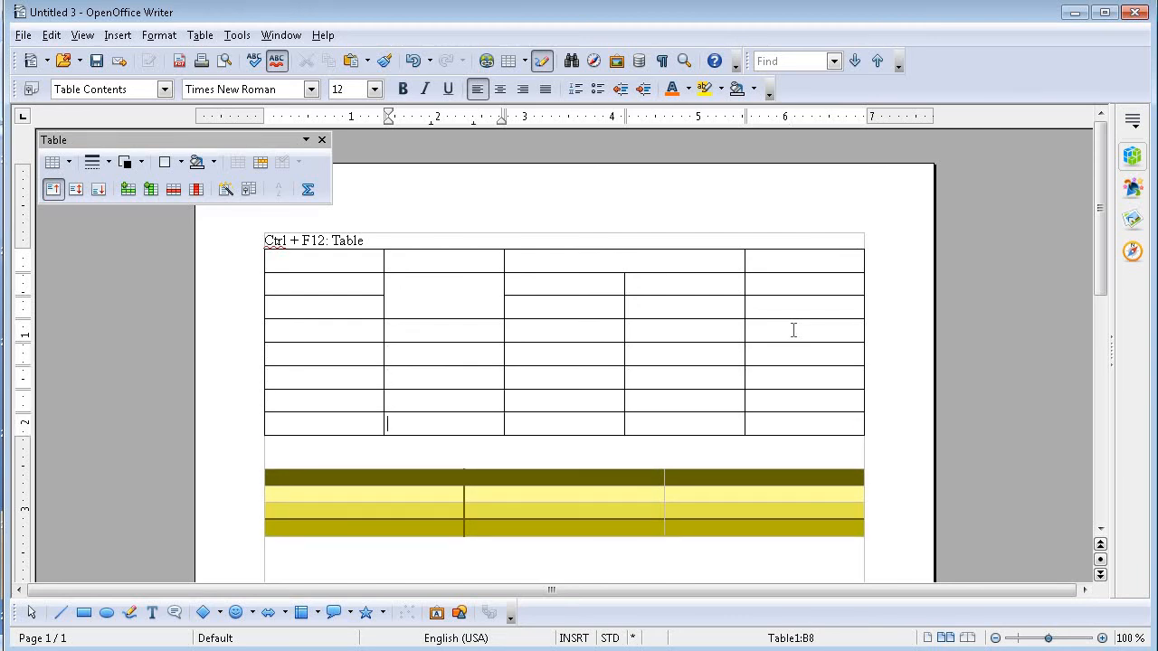
left_click(318, 263)
left_click(761, 428)
key("Tab")
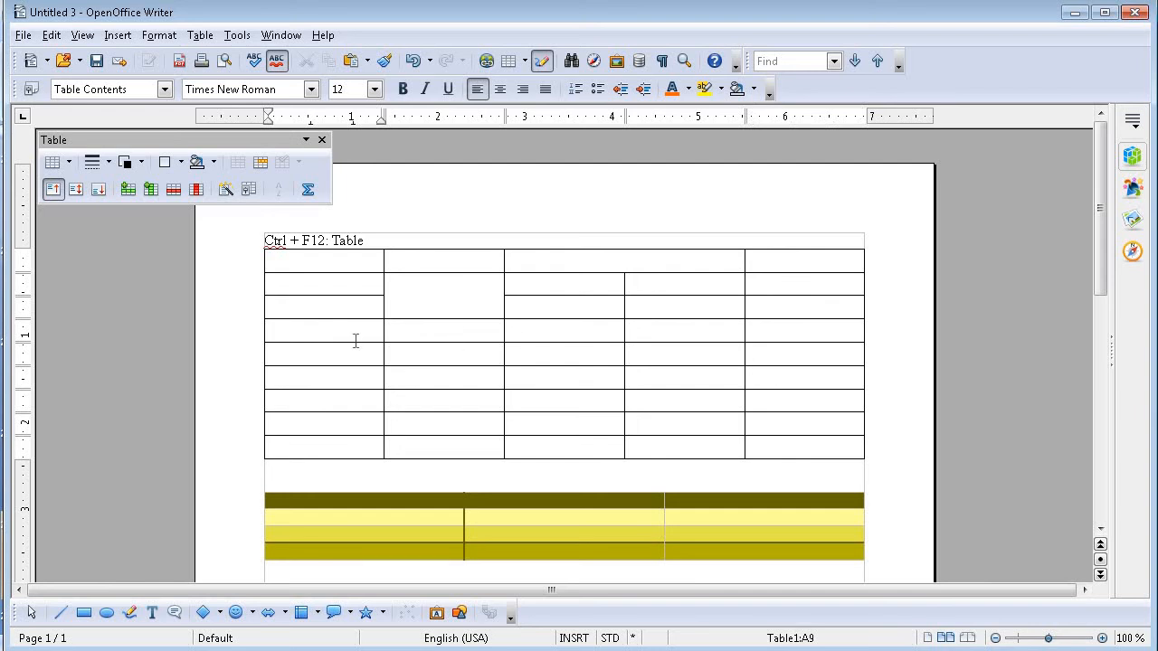
Merge the first-column cells in rows 5 to 8 of the first table
left_click_drag(325, 352, 336, 428)
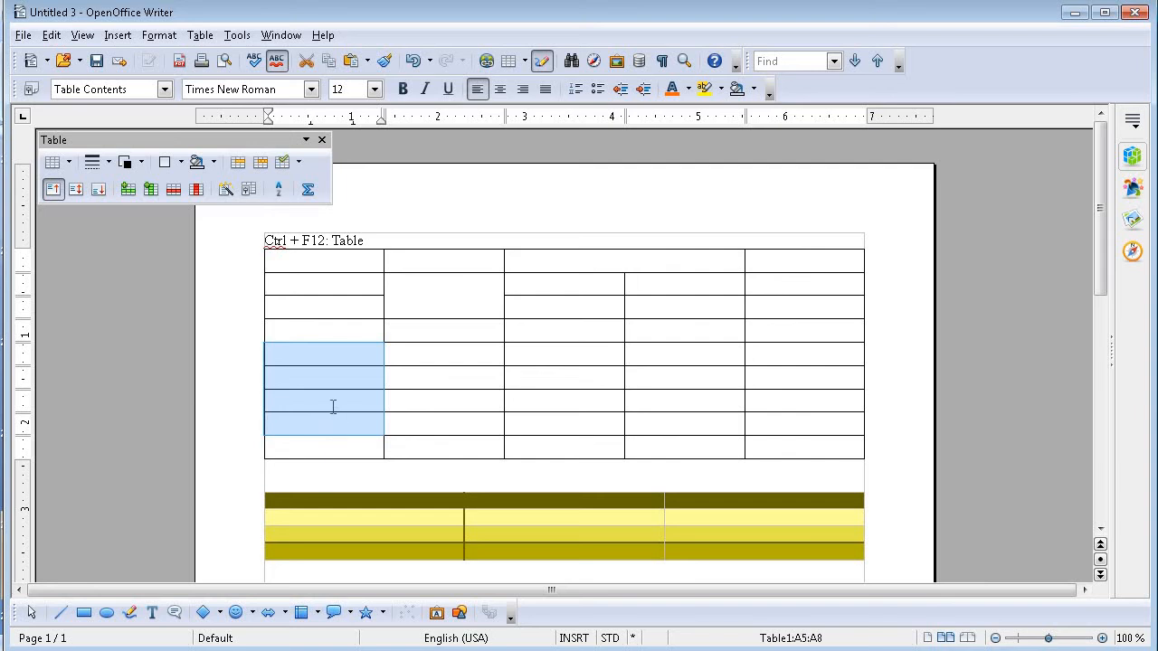
right_click(333, 409)
mouse_move(491, 265)
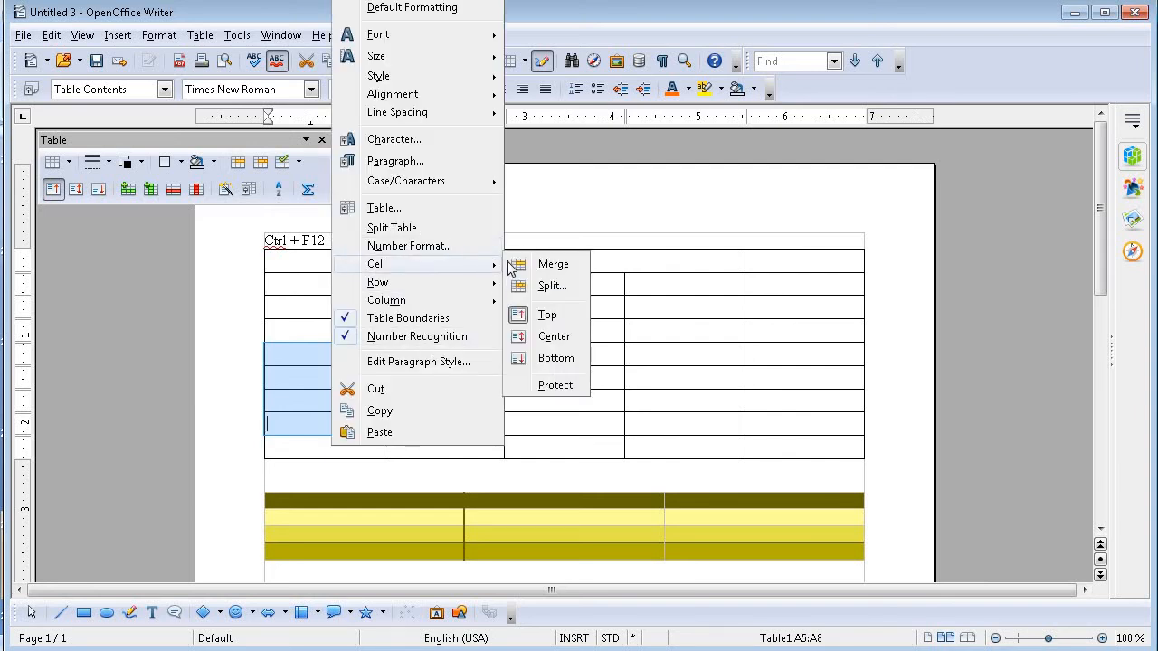
left_click(549, 265)
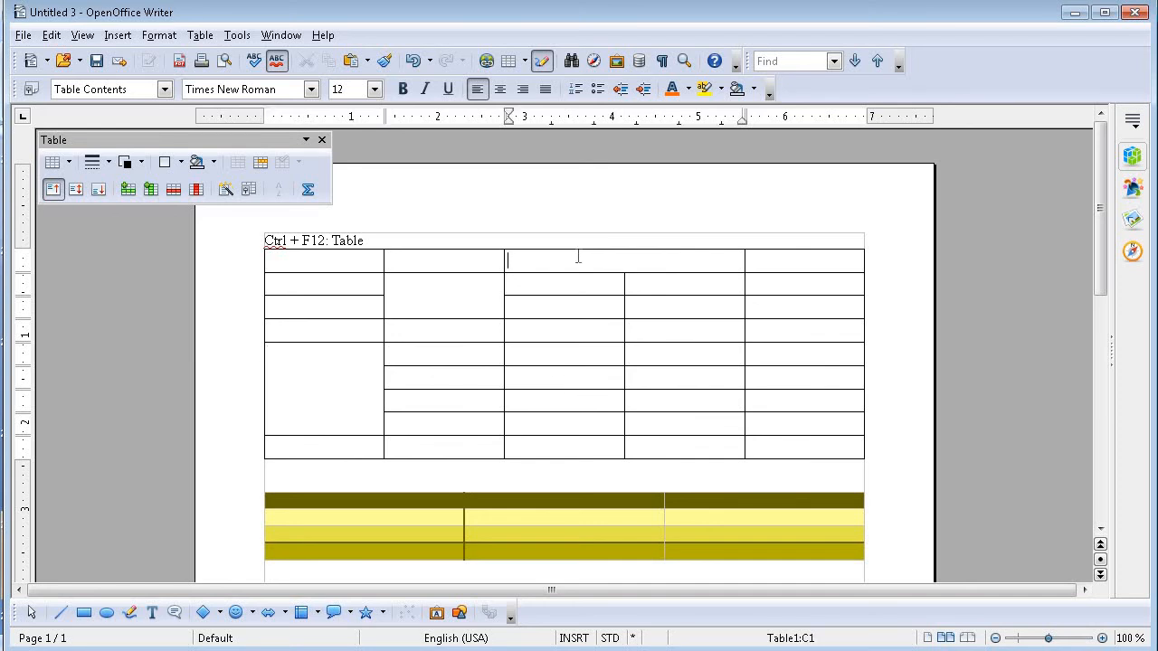
Split the merged top-row cell horizontally into 5 cells, and undo the split
right_click(579, 260)
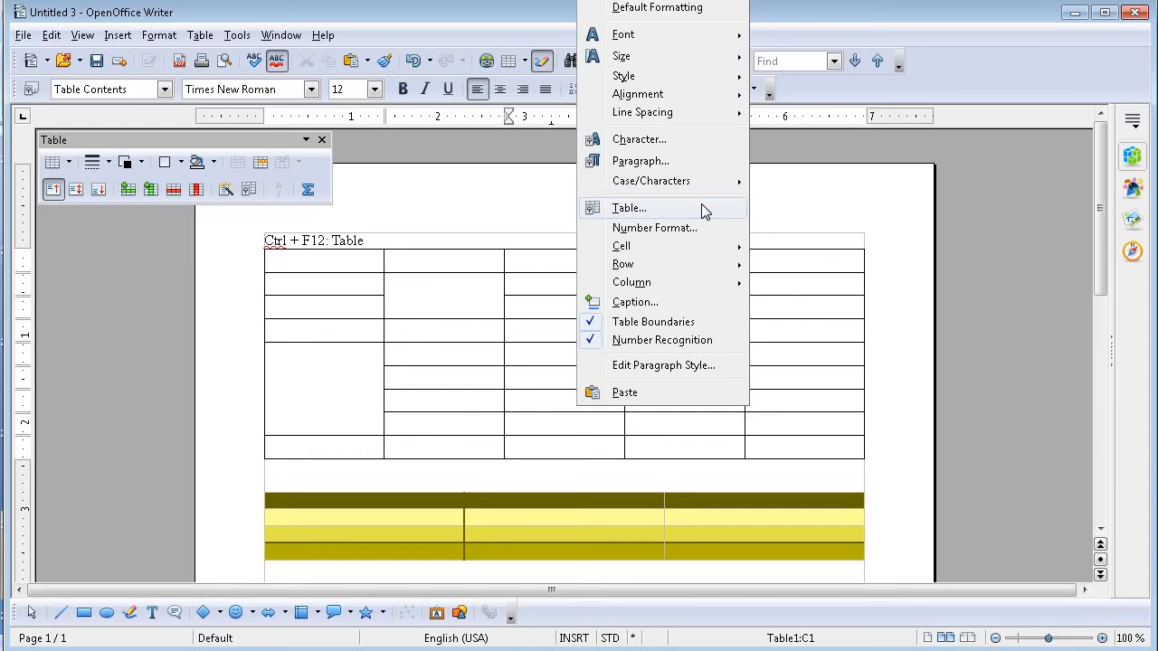
mouse_move(726, 250)
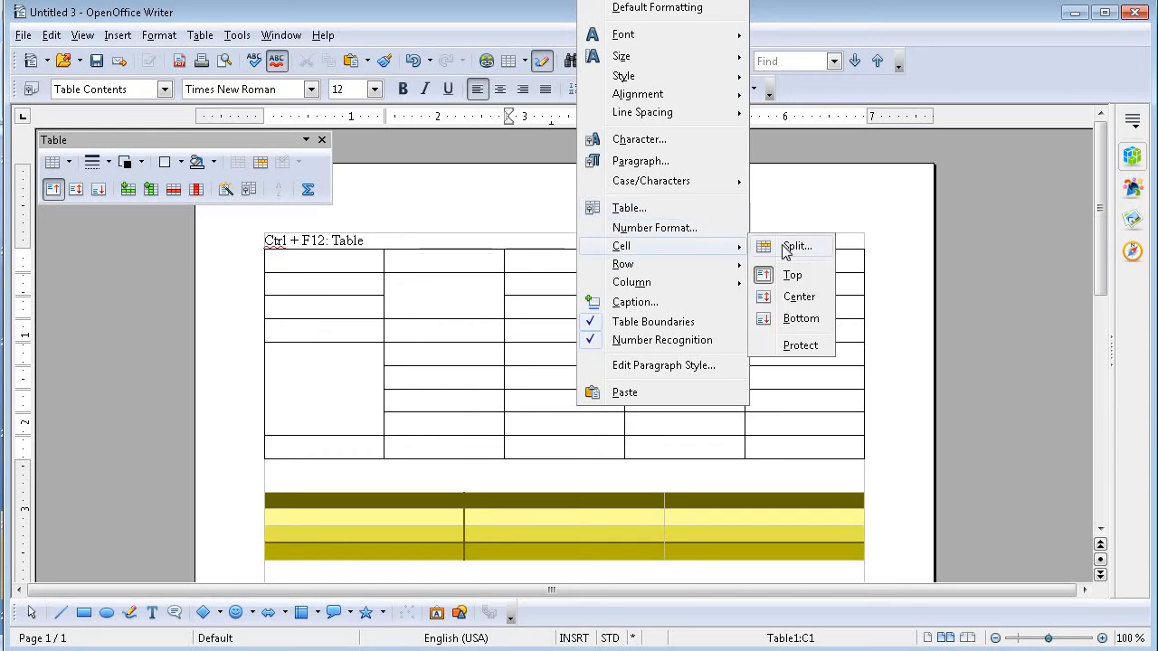
left_click(779, 249)
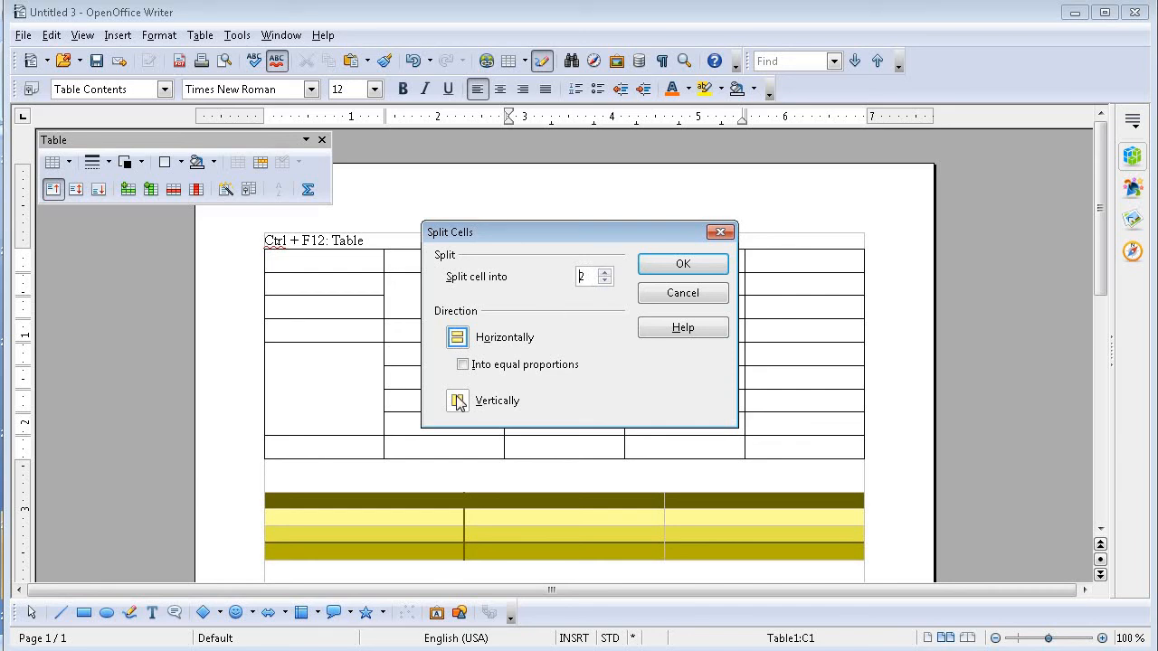
left_click(605, 272)
left_click(680, 263)
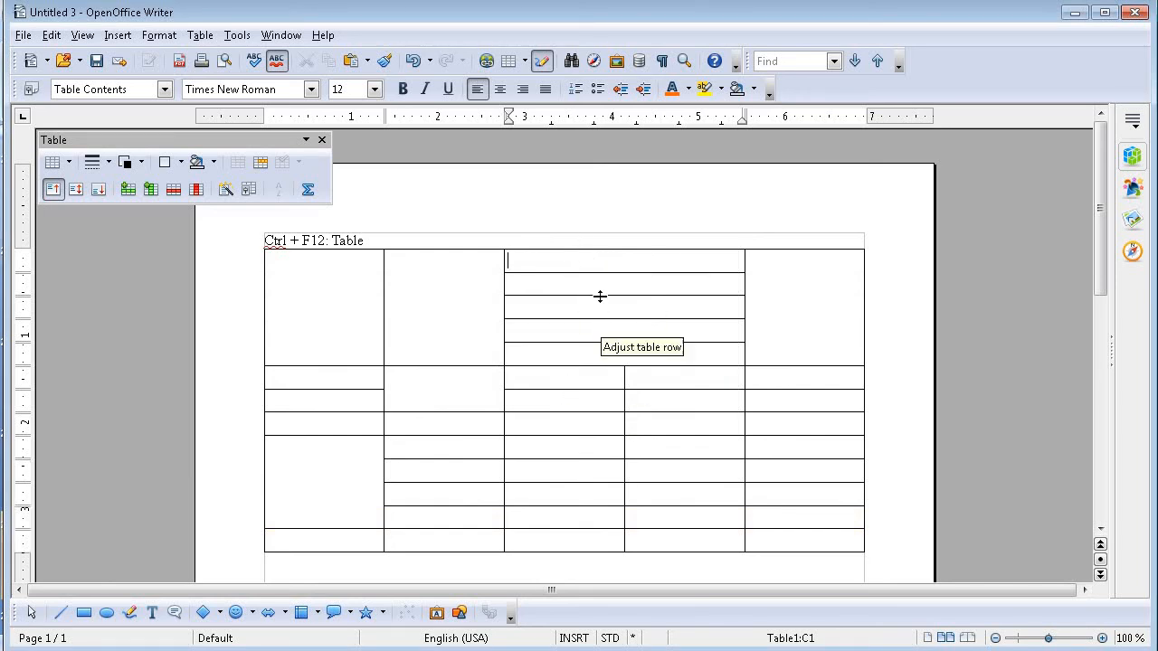
key("ctrl+z")
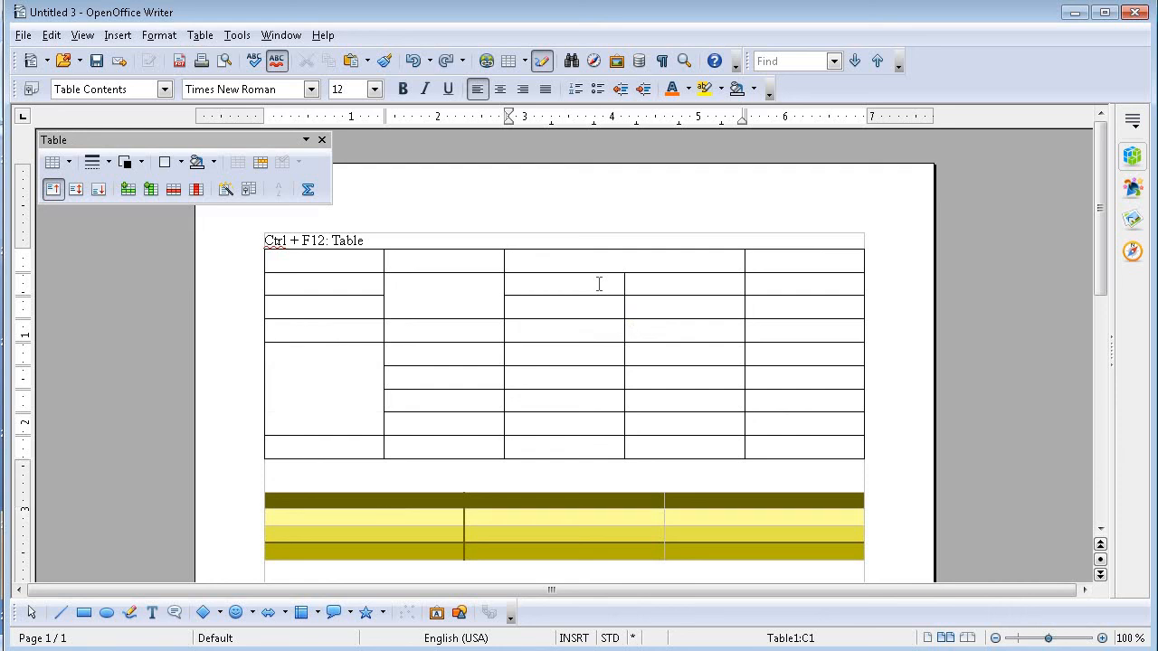
Split the merged top-row cell vertically into several side-by-side cells
right_click(588, 263)
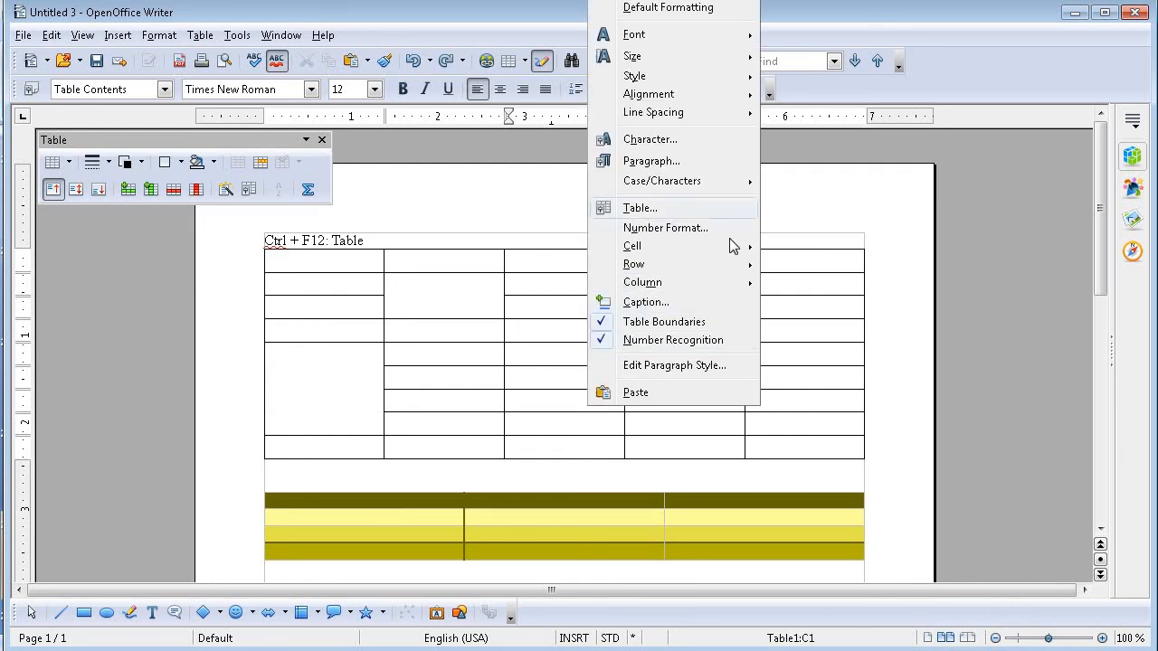
mouse_move(736, 248)
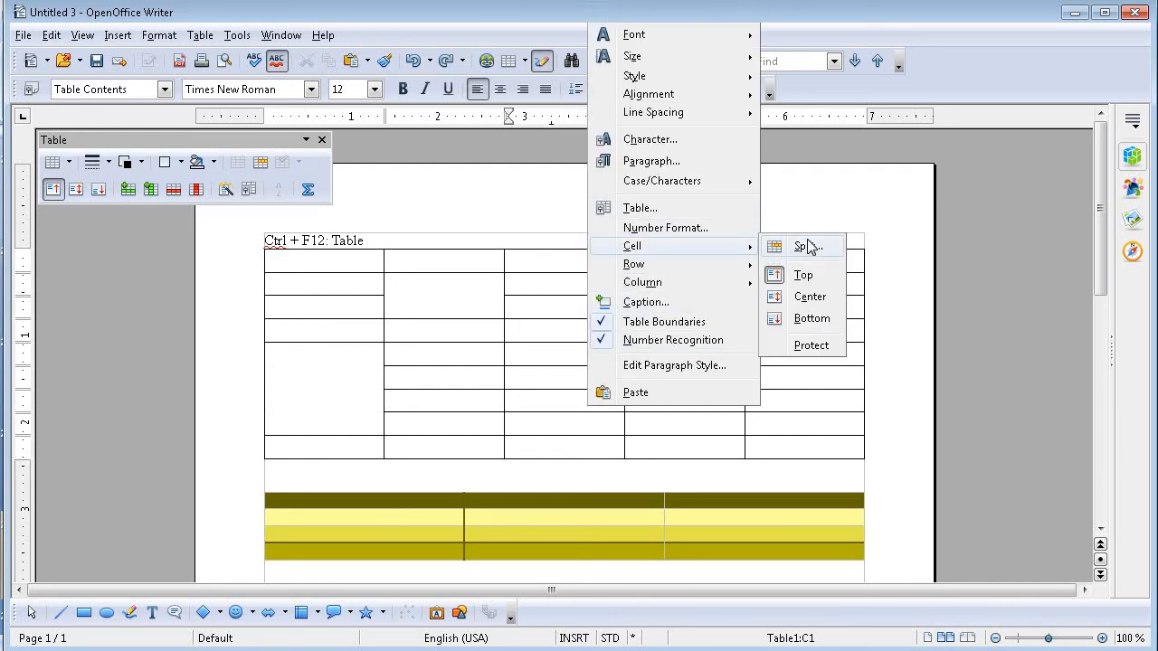
left_click(804, 246)
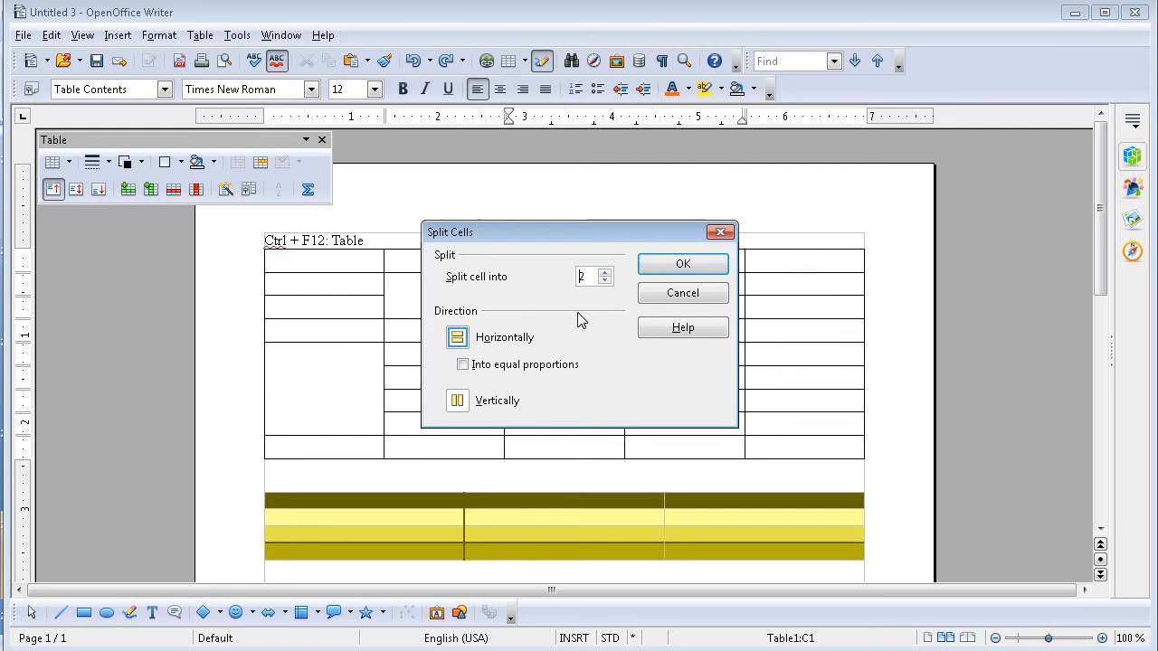
left_click(457, 401)
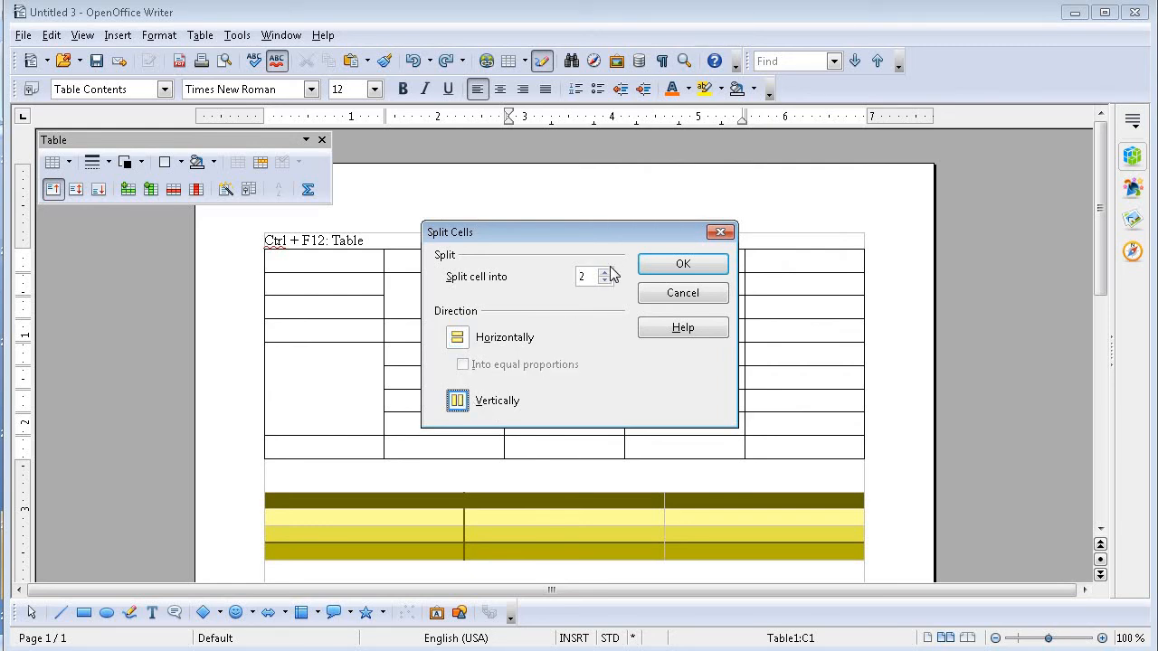
left_click(610, 273)
left_click(610, 273)
left_click(609, 273)
left_click(657, 269)
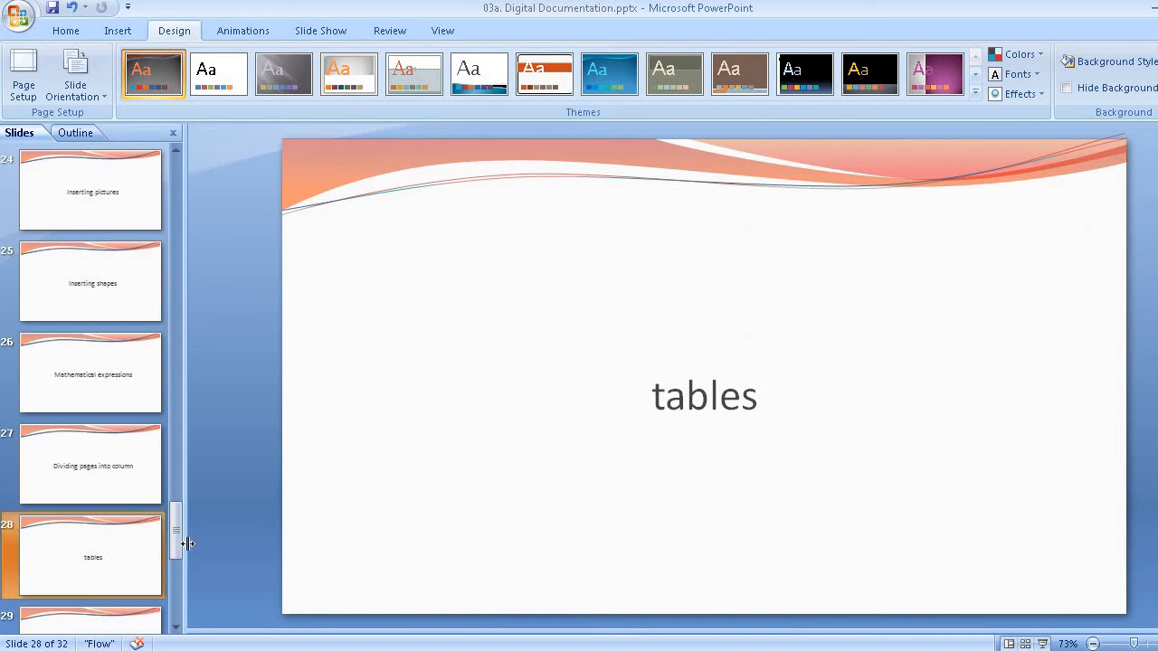
Switch to the PowerPoint slide deck and go through the Merging cells and Splitting cells slides to the Delete a table slide
left_click_drag(181, 540, 181, 568)
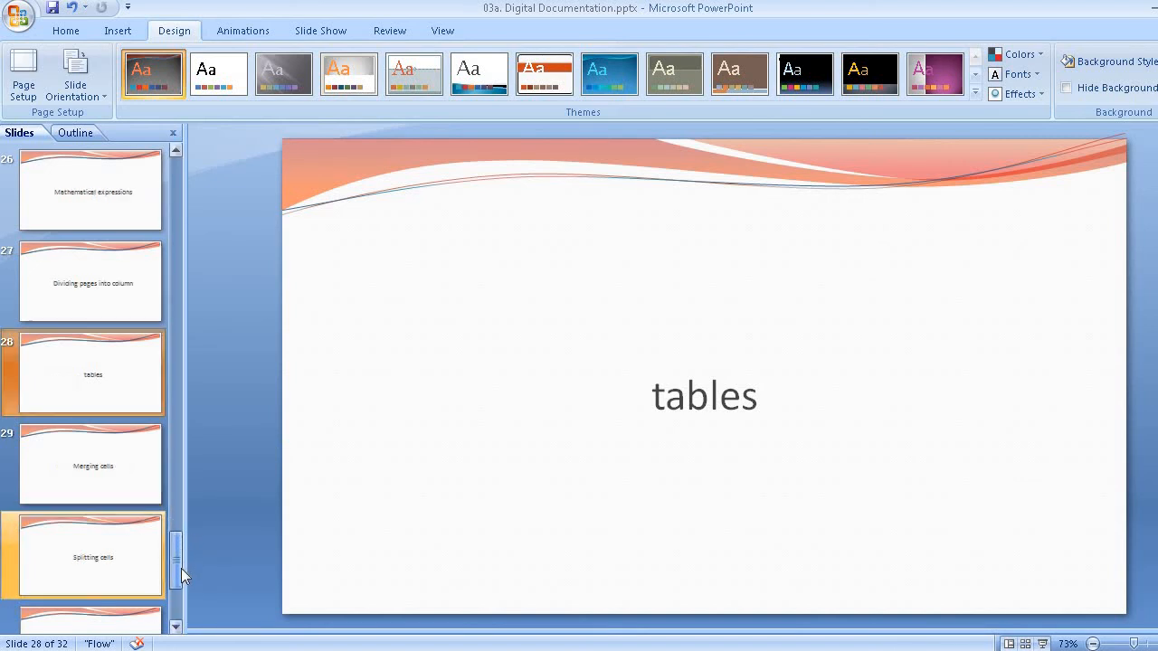
left_click(104, 467)
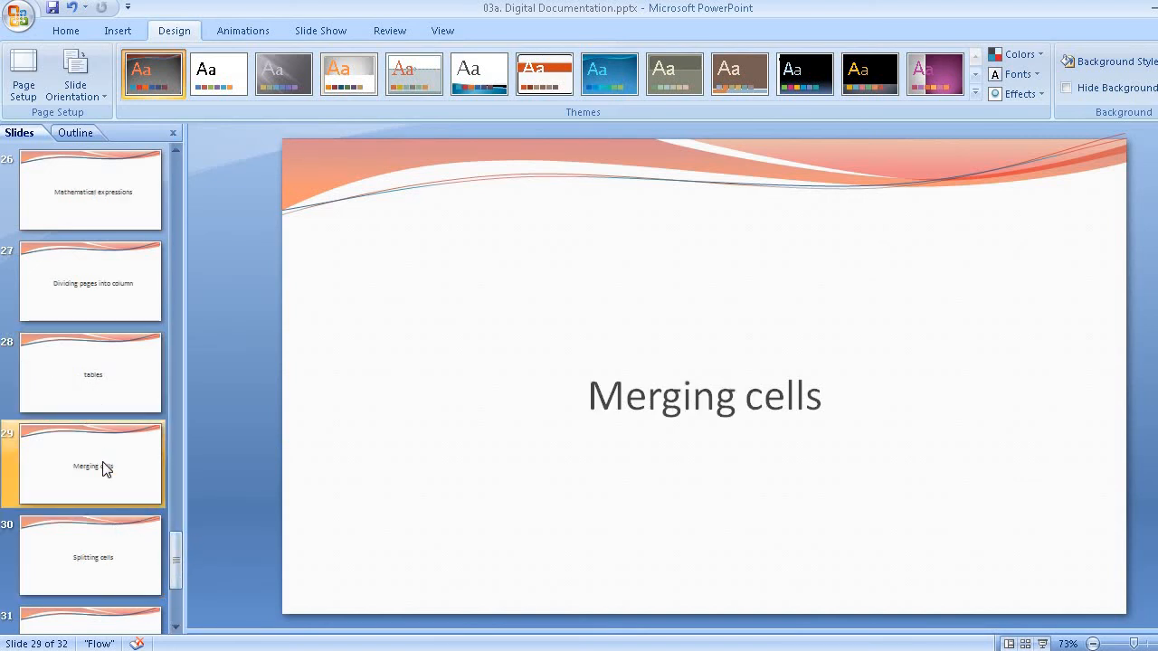
key("Down")
key("Down")
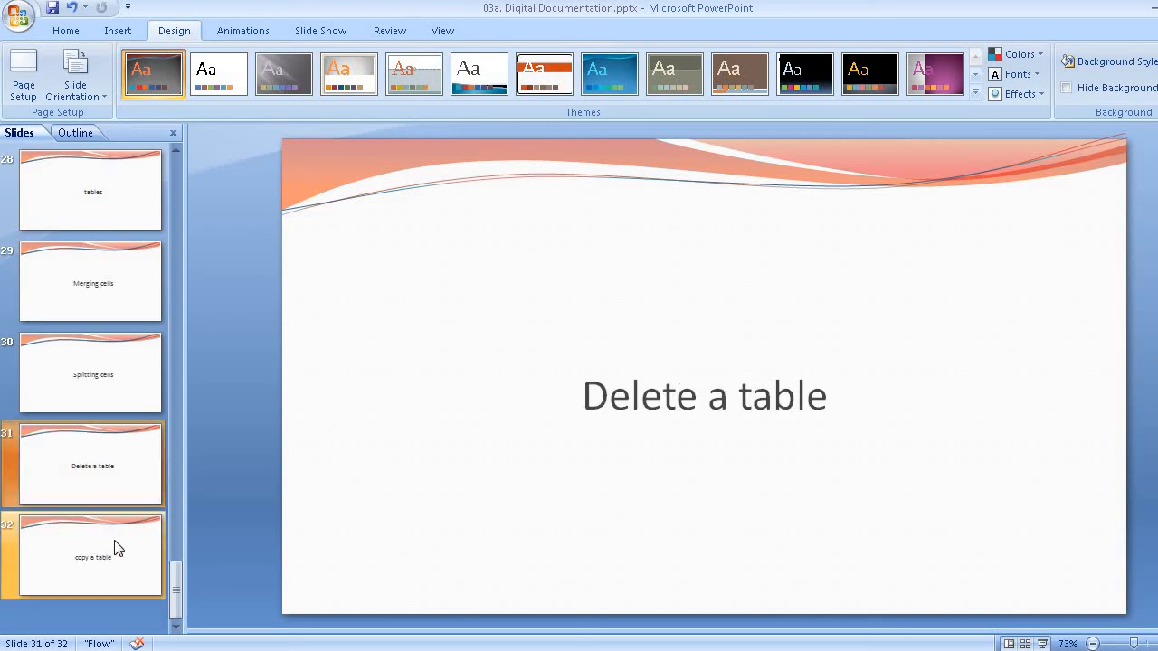
Switch to the Untitled 3 Writer document and select in turn the first table's first two top-row cells, row 4 and first column
mouse_move(359, 650)
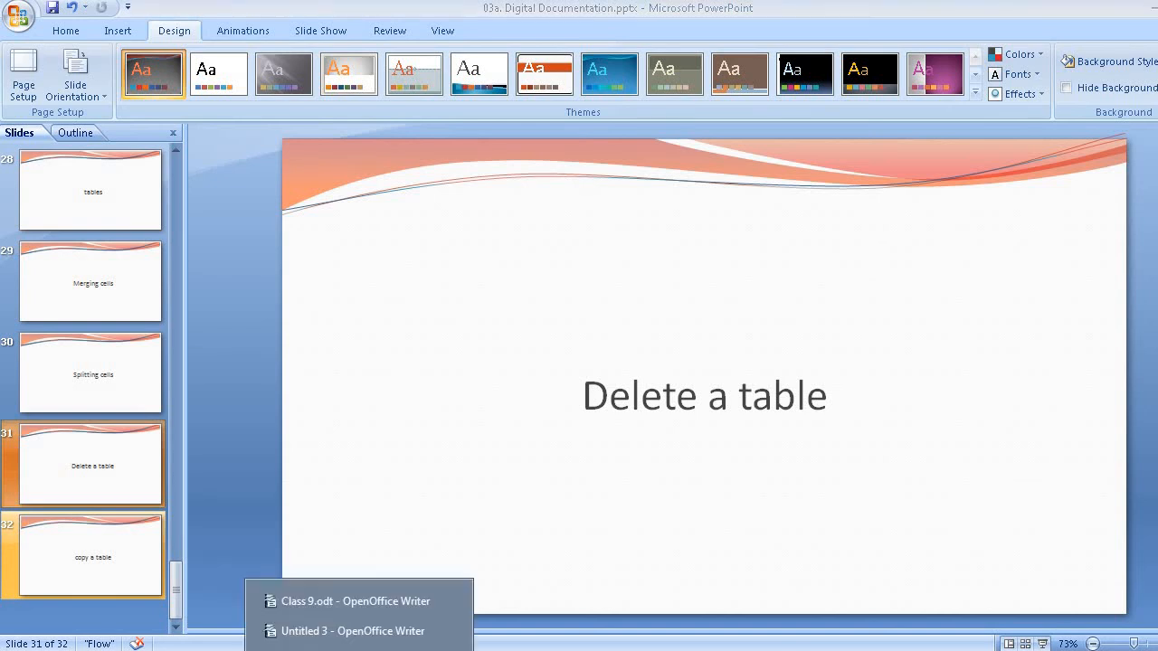
left_click(398, 631)
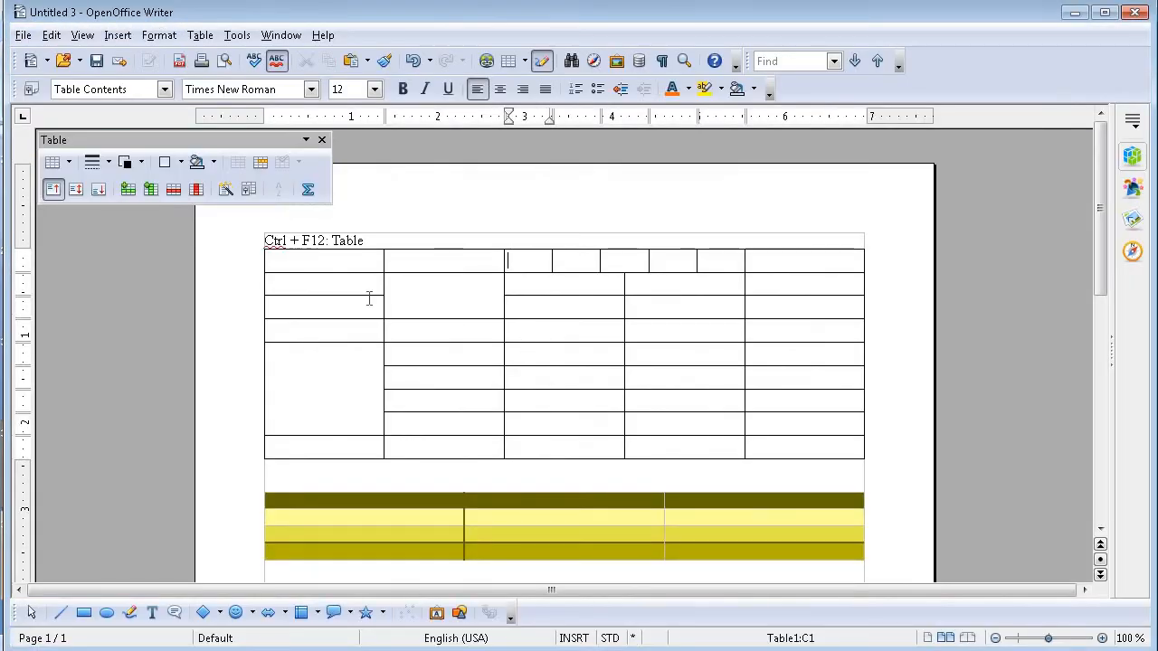
left_click(319, 266)
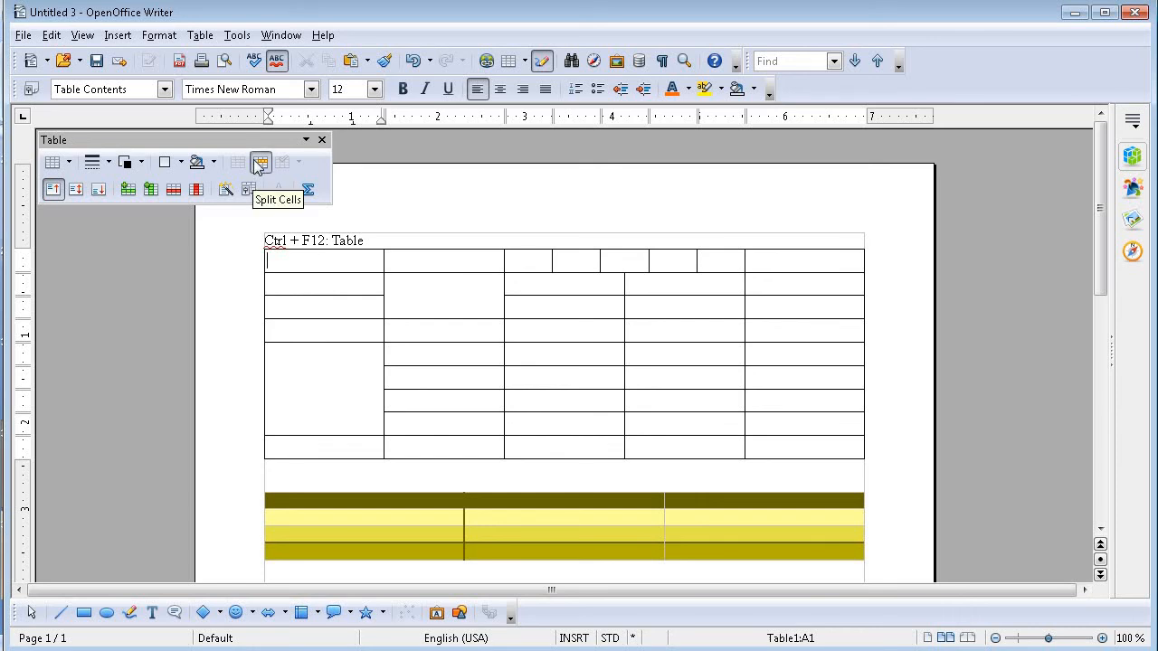
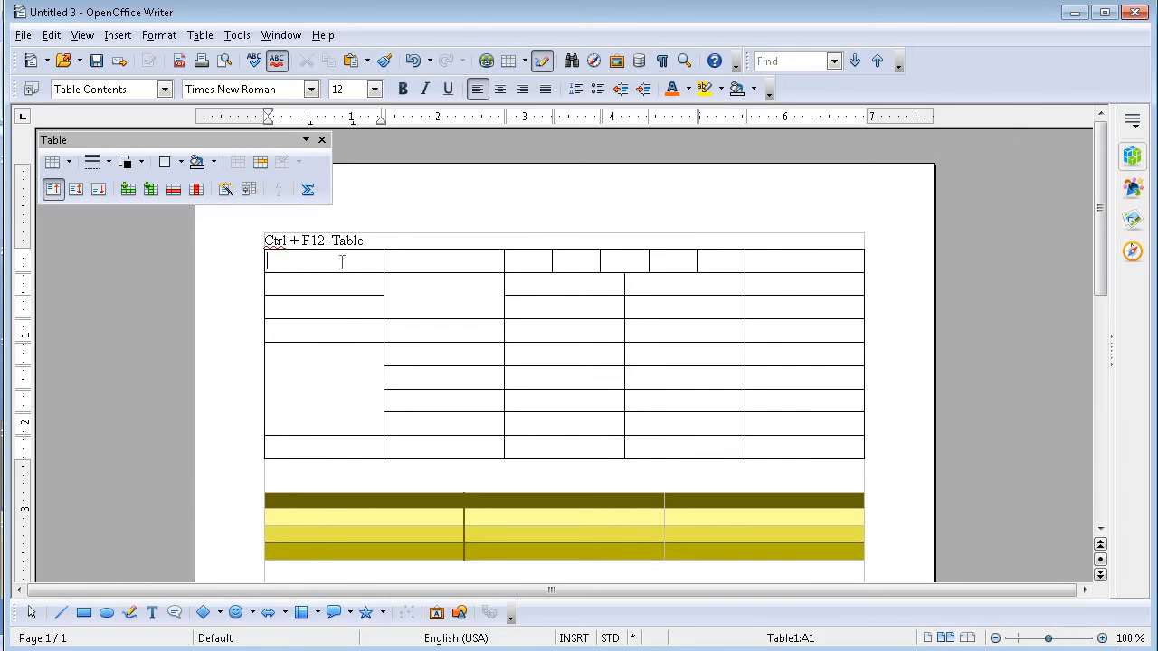
left_click_drag(343, 261, 425, 259)
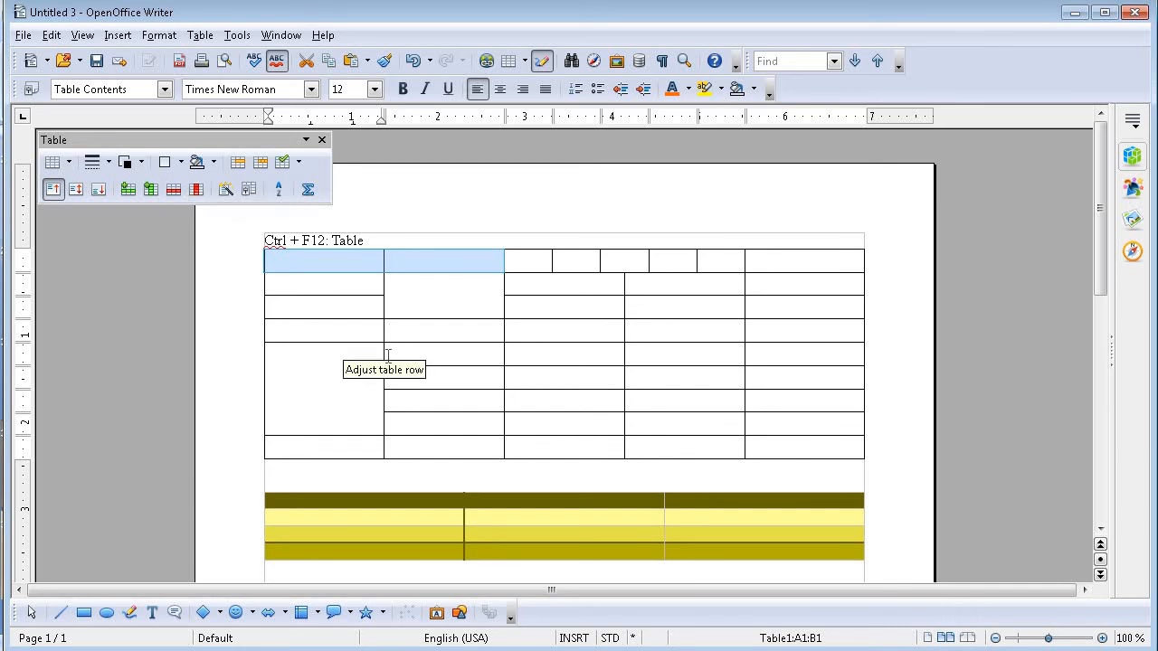
left_click(347, 329)
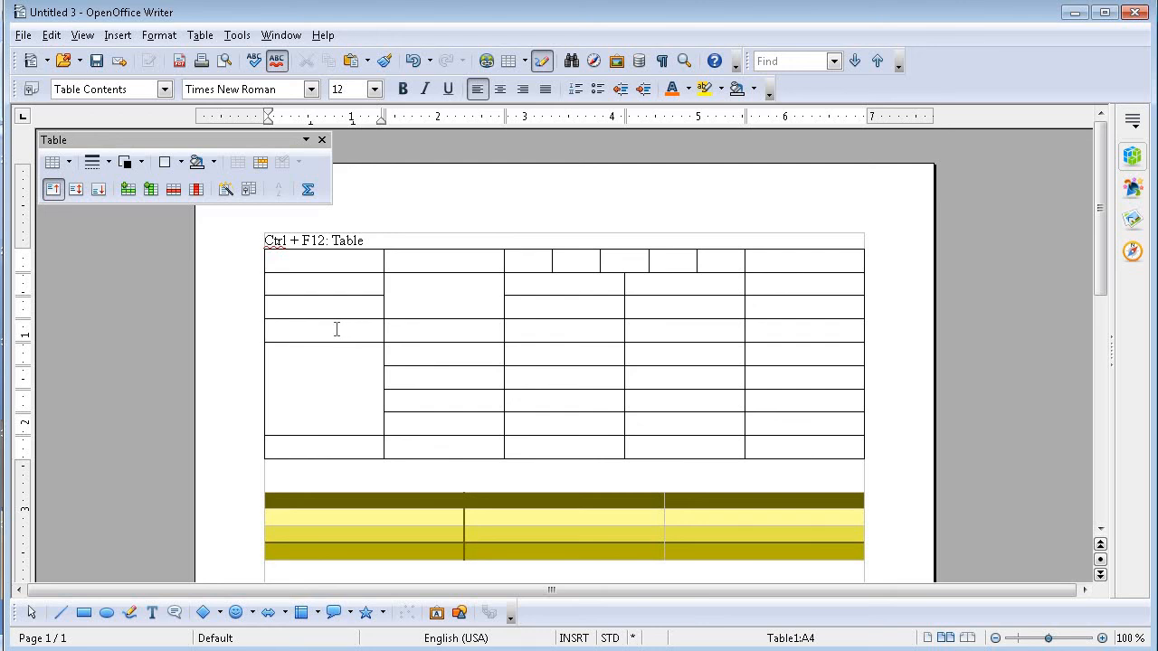
left_click_drag(329, 331, 793, 338)
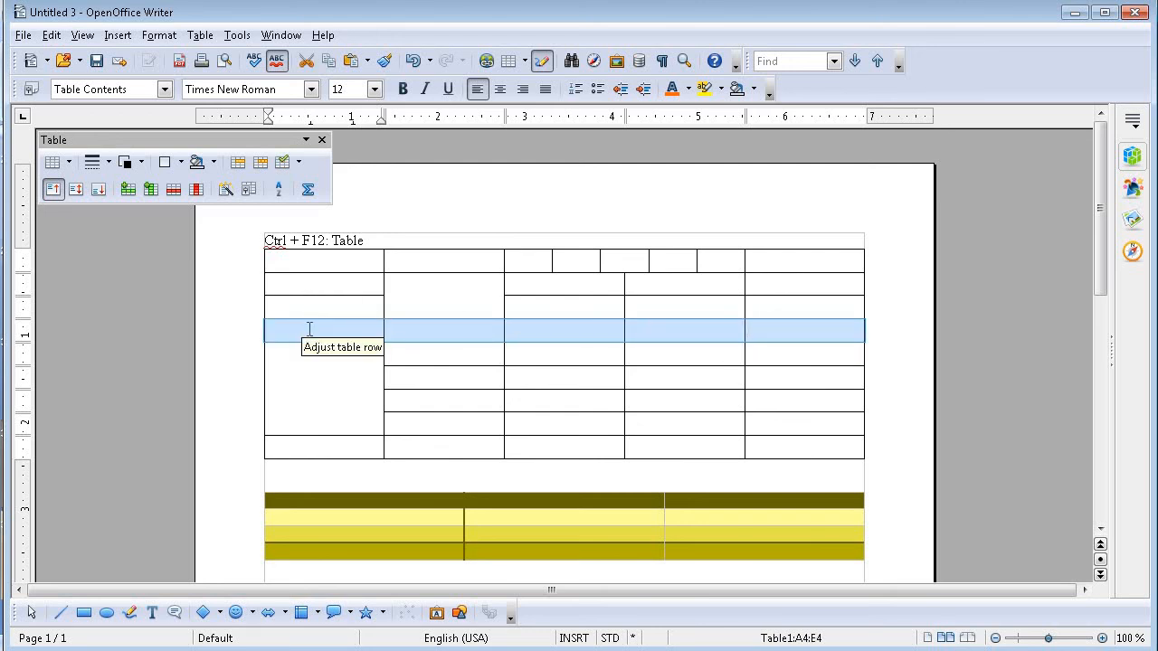
left_click(317, 281)
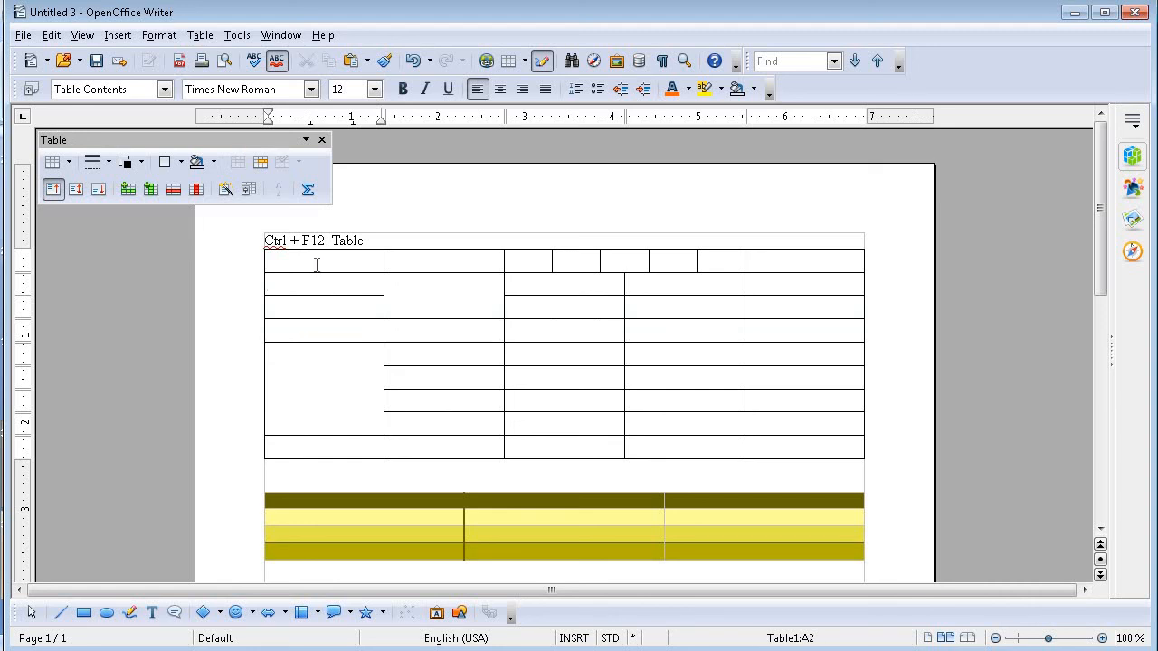
left_click_drag(316, 264, 334, 458)
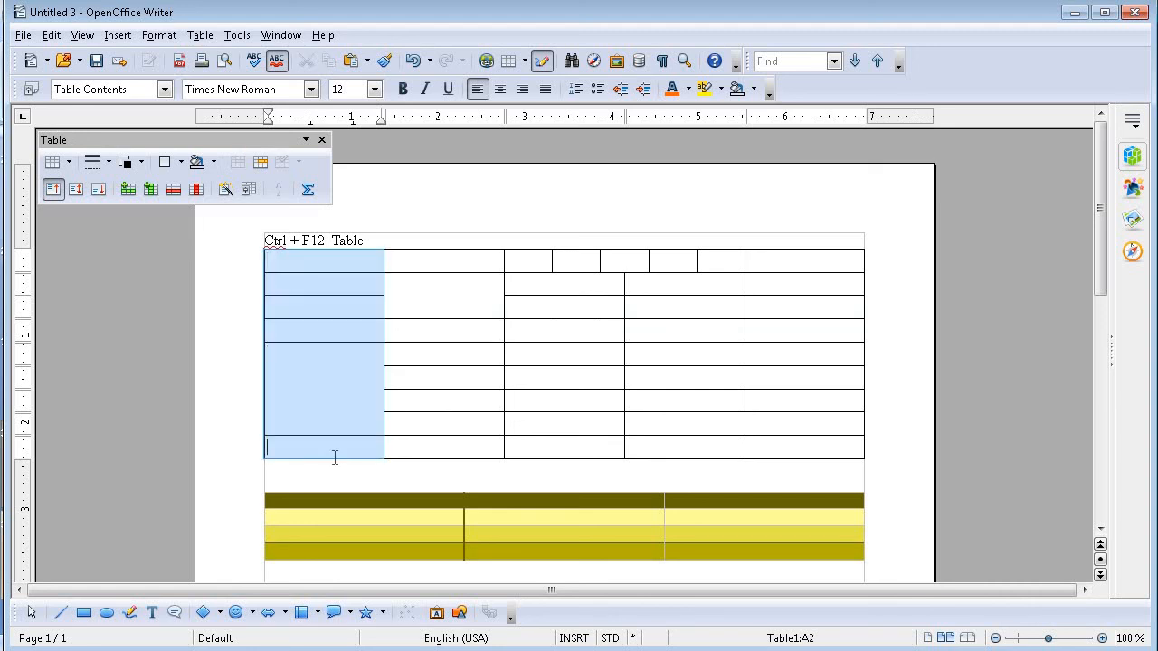
Number the cells of the first table's fourth row 1 to 5 and delete that row
left_click(327, 327)
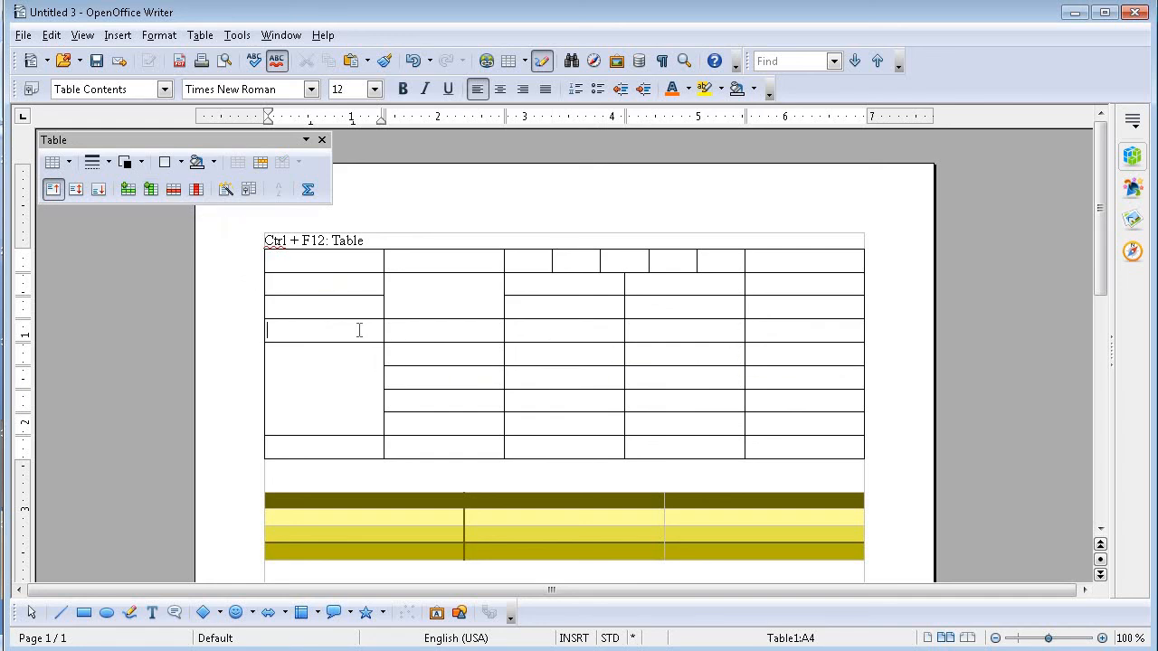
key("Tab")
type("2")
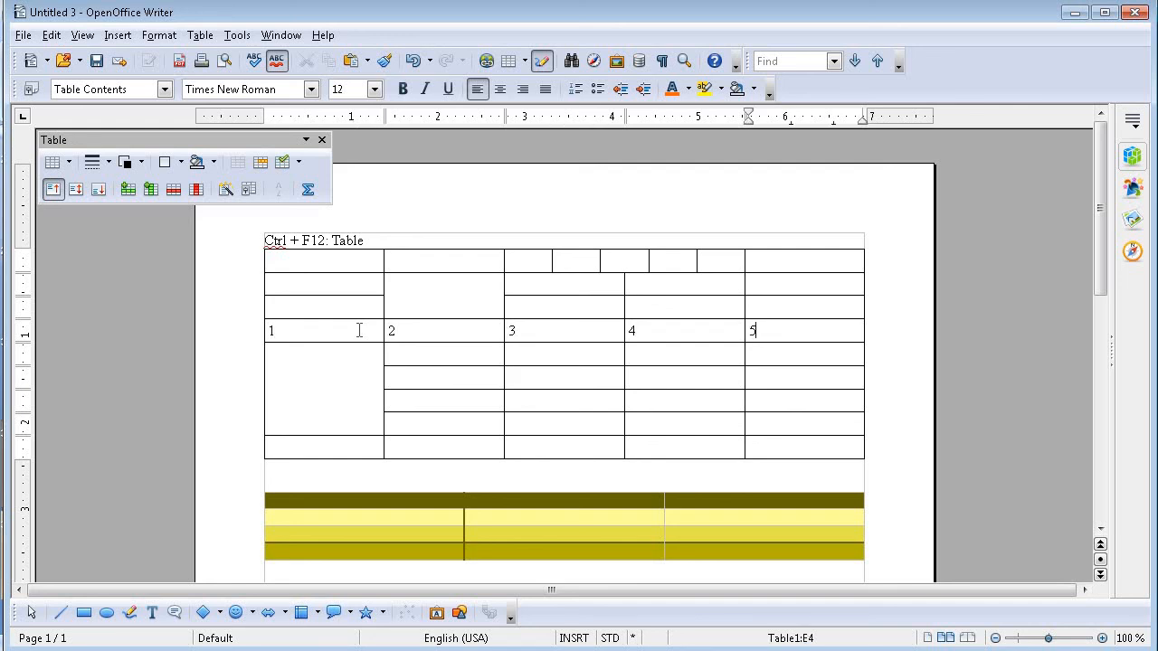
left_click(177, 192)
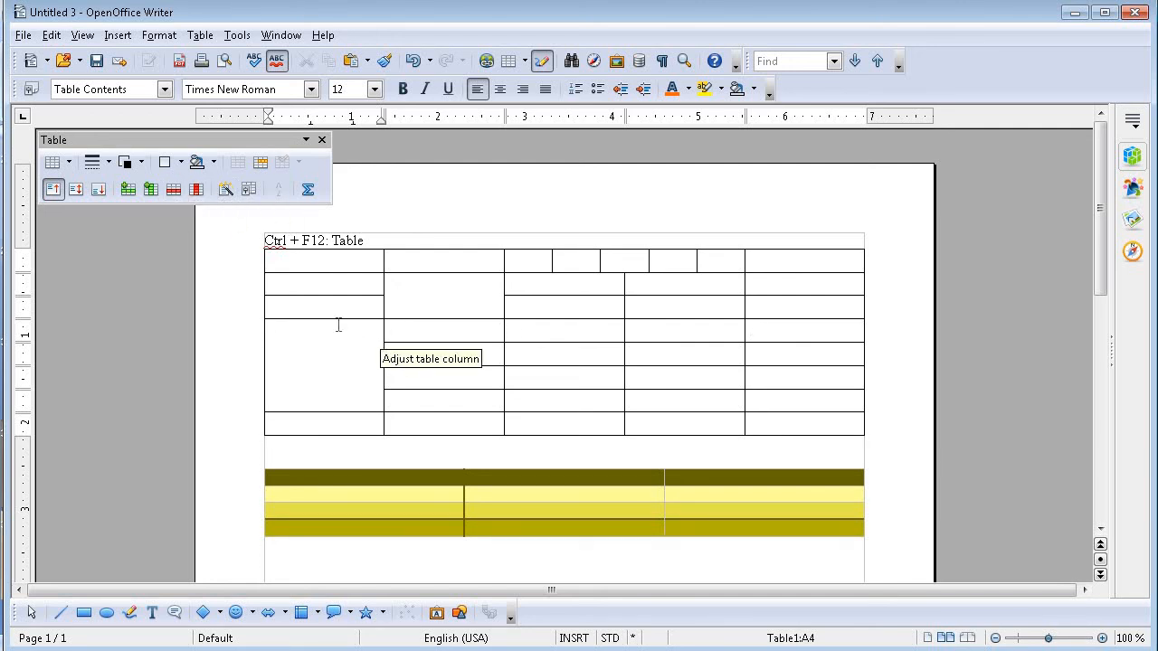
Number the first table's first-column cells downwards from 1 to 5 and delete that column
left_click(333, 266)
type("1")
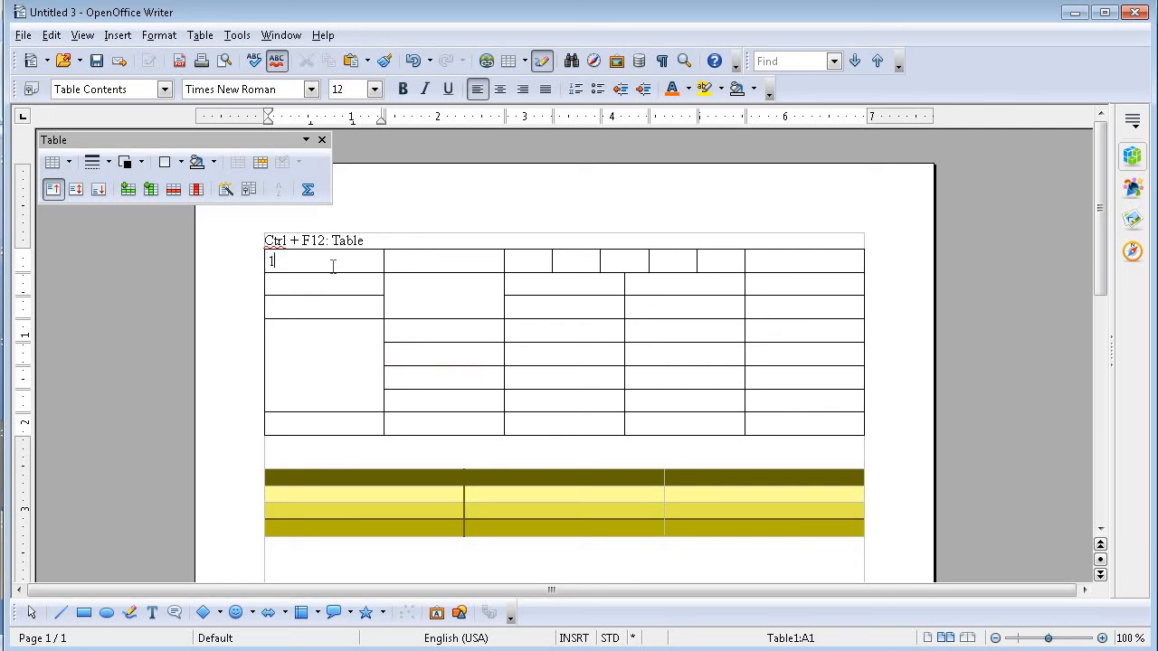
type("2")
key("Return")
type("3")
key("Return")
type("5")
left_click(196, 189)
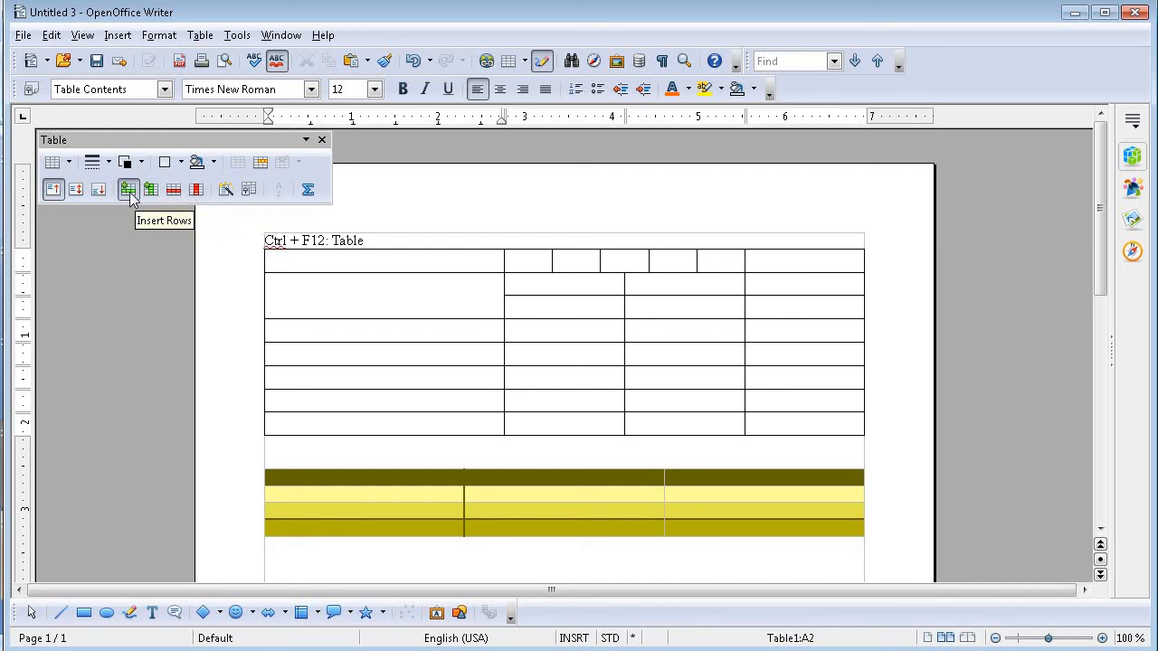
Insert a column after the second column, starting from its row 4 cell, and undo the insertion
left_click(584, 335)
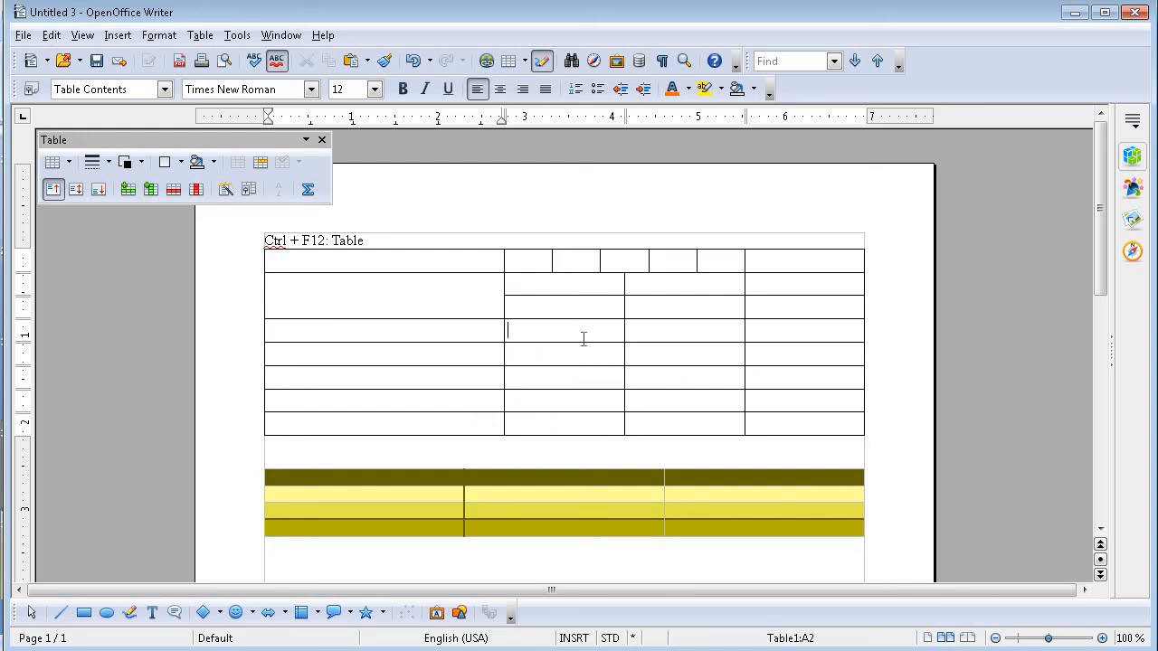
left_click(152, 192)
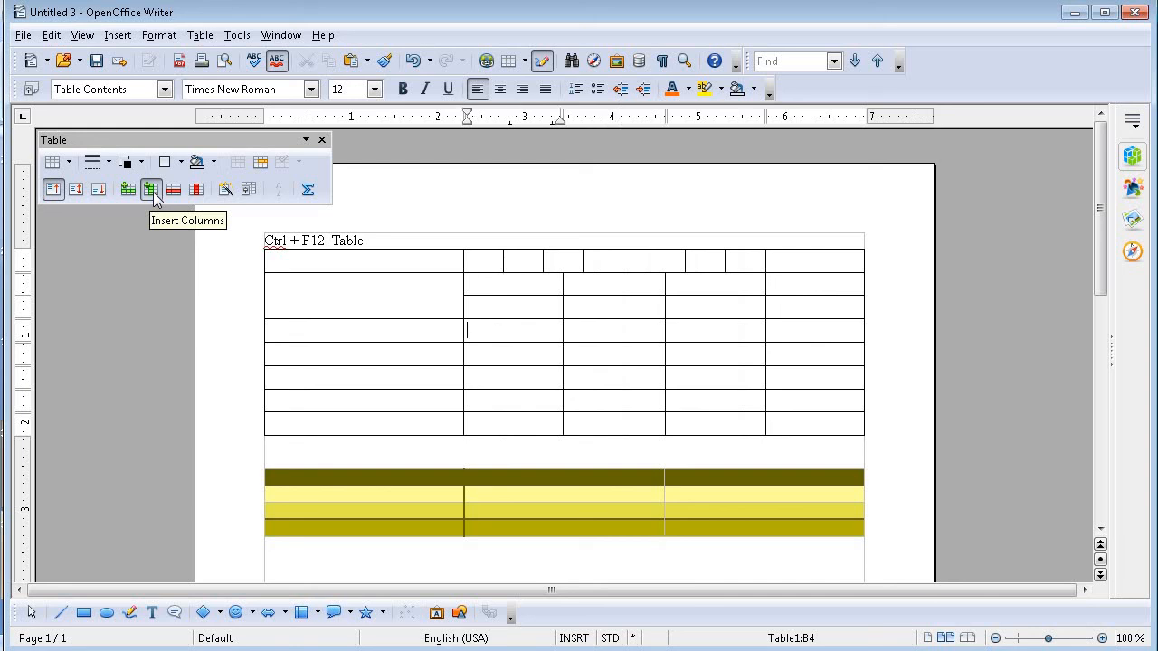
key("ctrl+z")
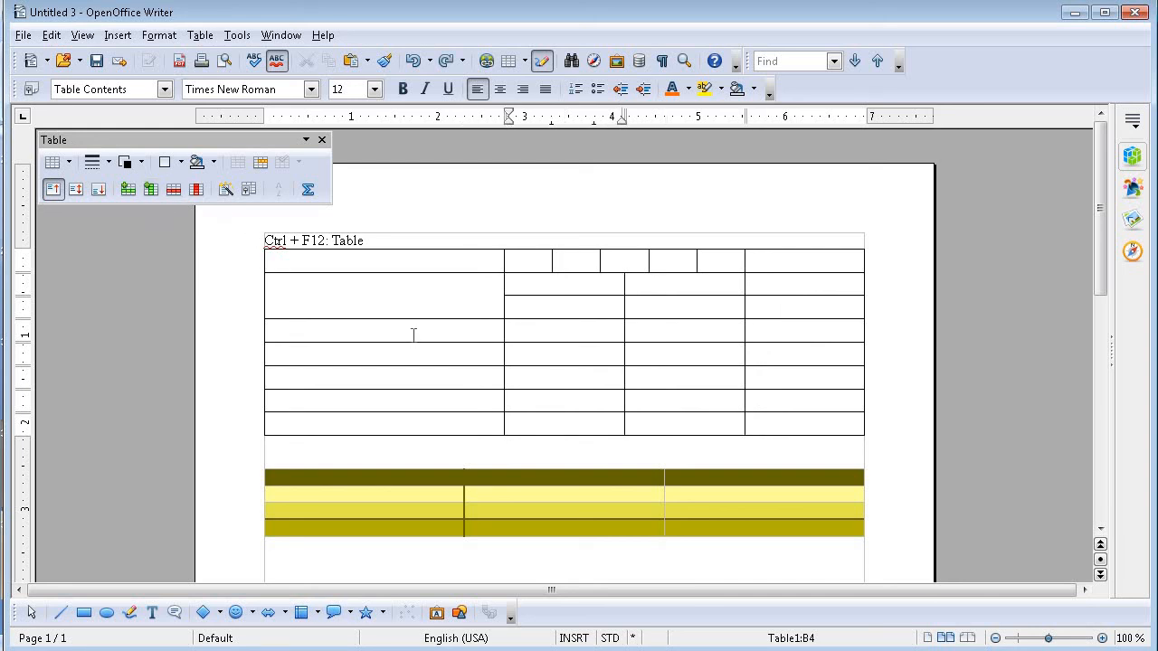
Fill the four cells of the first table's fourth row with 1, 2, 3 and 4
type("2")
type("3")
type("4")
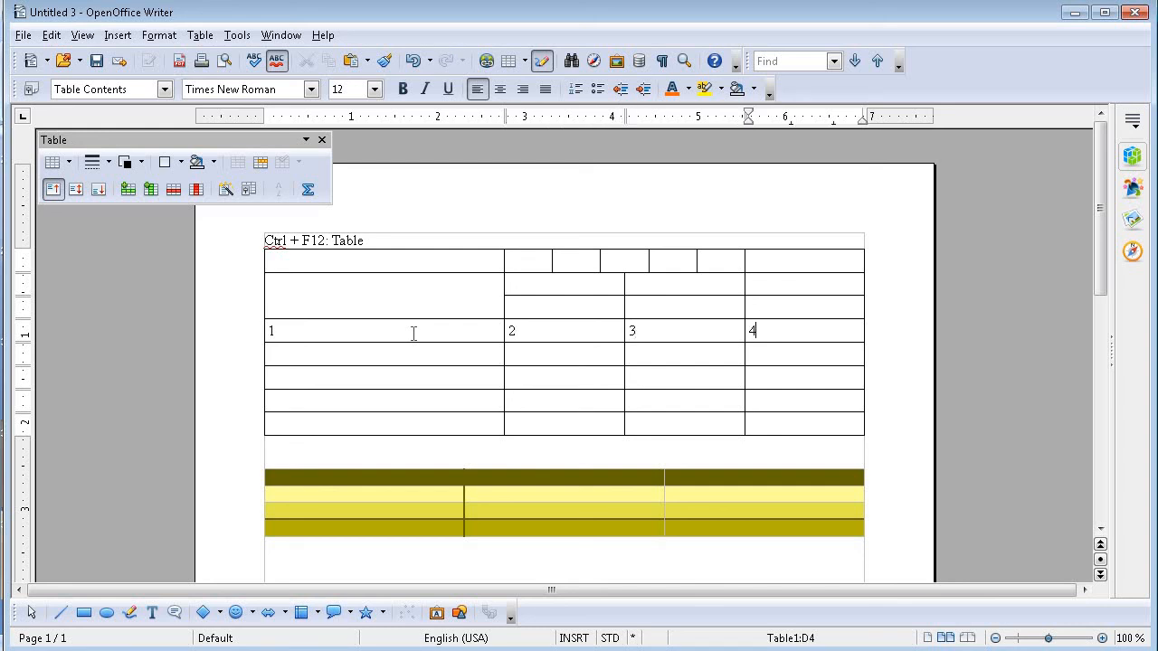
Insert two columns after the column containing 2, and insert a row below the numbered row
left_click(554, 331)
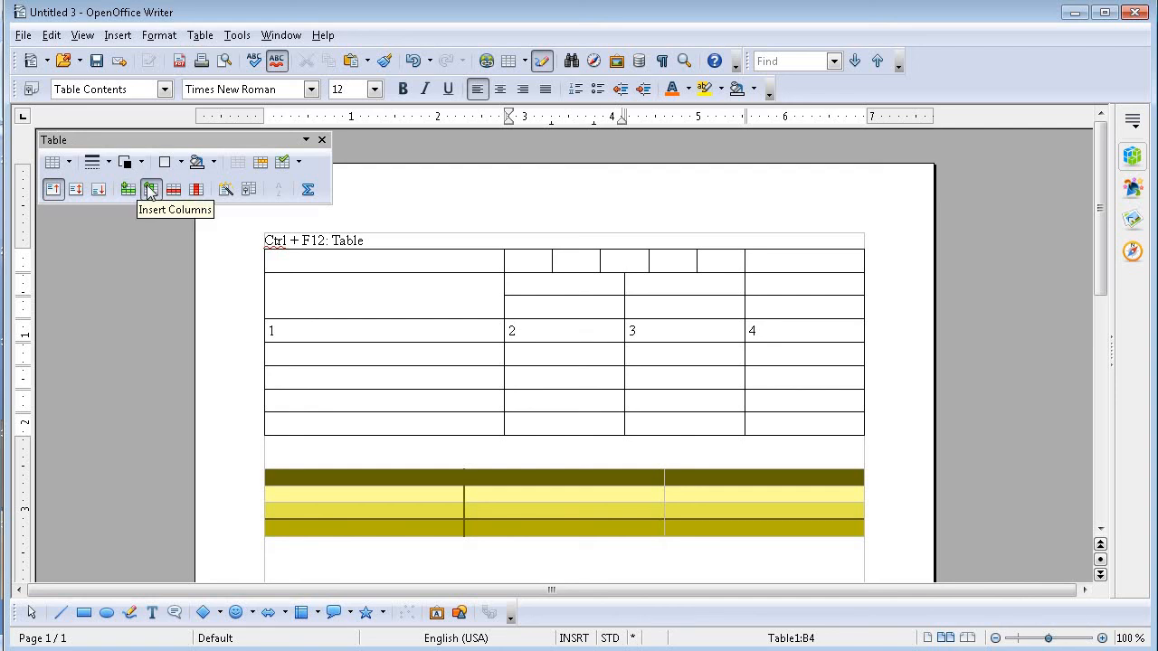
left_click(150, 190)
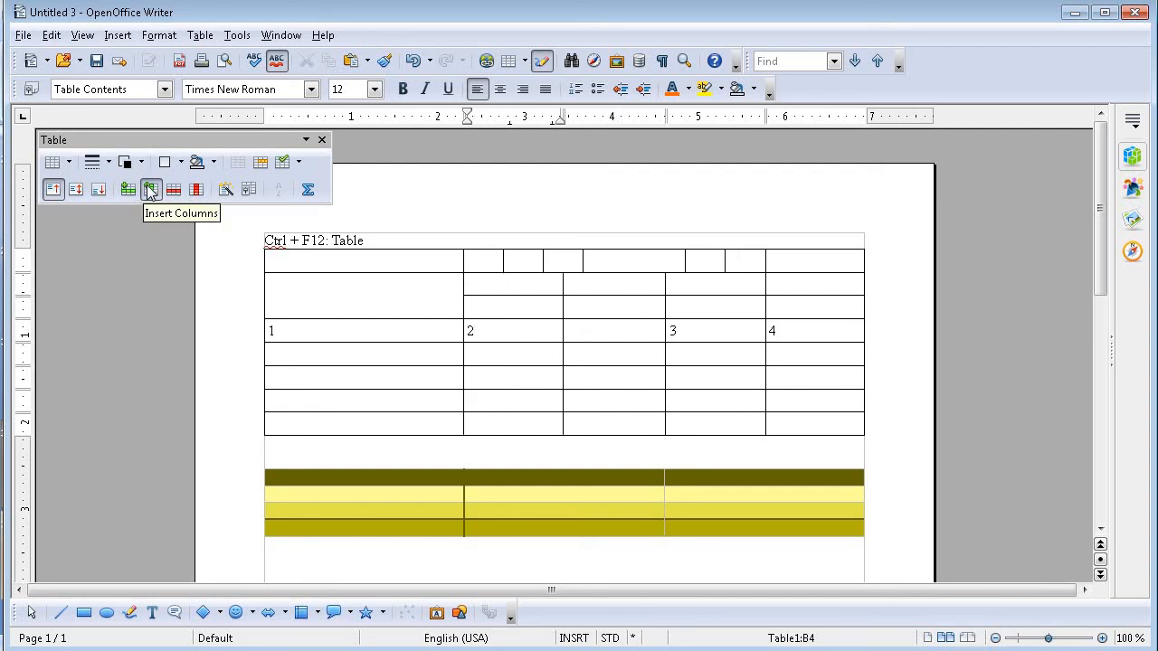
left_click(150, 190)
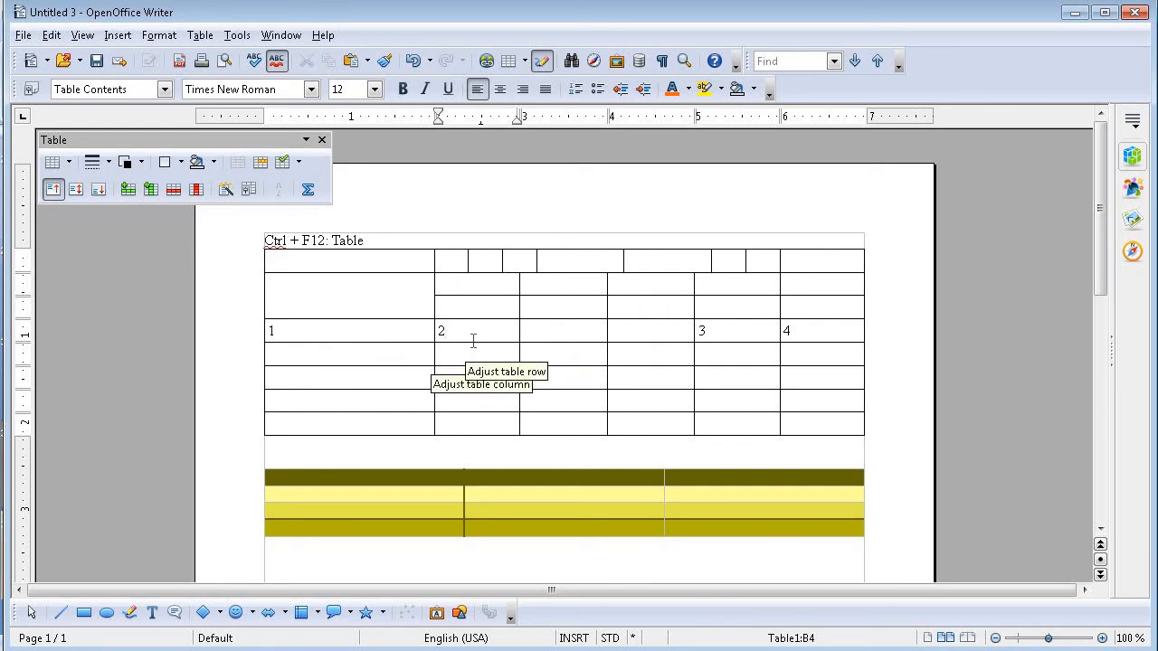
left_click(129, 189)
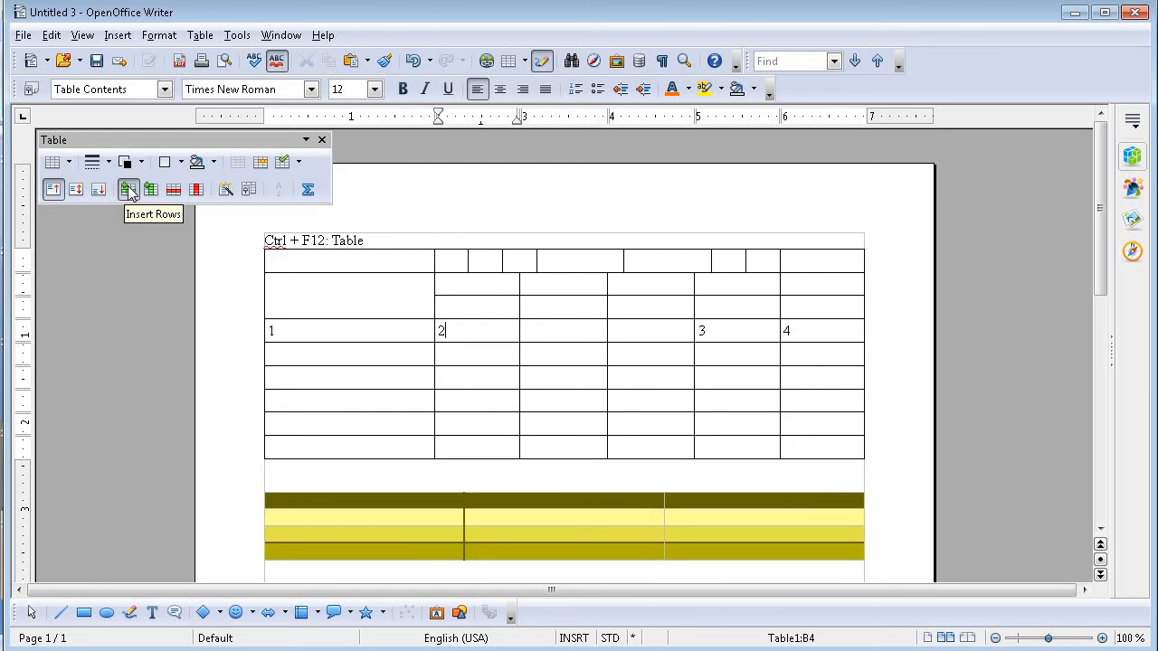
Fill the second column's empty cells downwards with 1, 3, 4, 5, 6, 7 and 8, and insert a row below the cell containing 4
left_click(467, 287)
type("1")
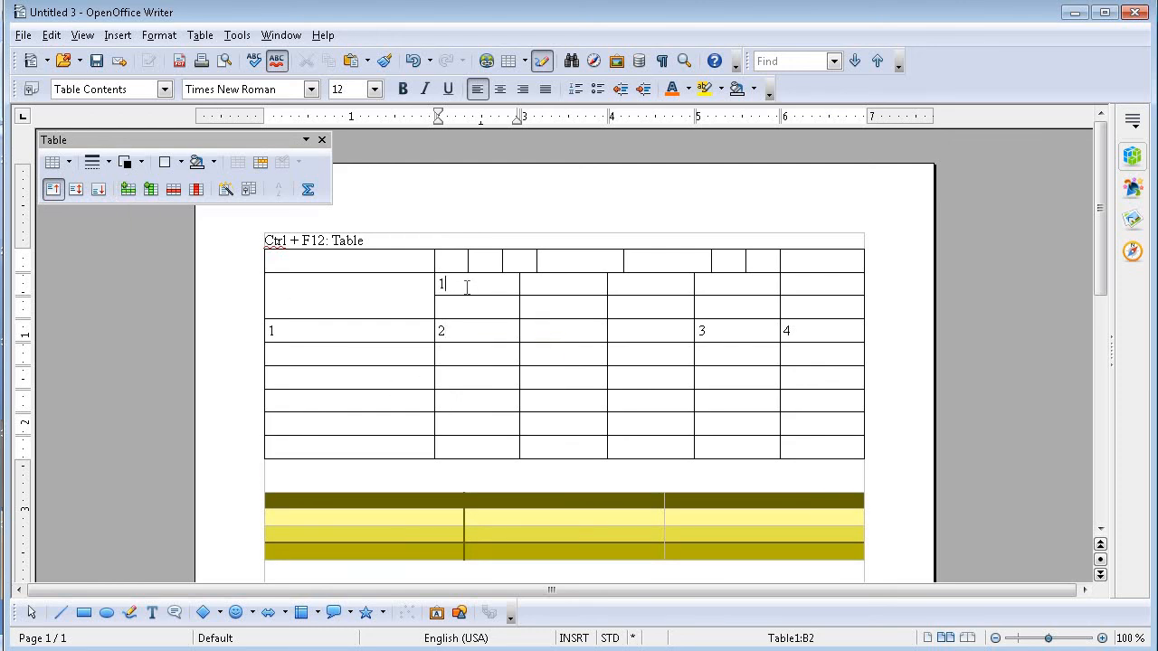
key("Down")
type("3")
type("4")
key("Down")
type("5")
key("Down")
type("6")
key("Down")
type("7")
type("8")
left_click(128, 194)
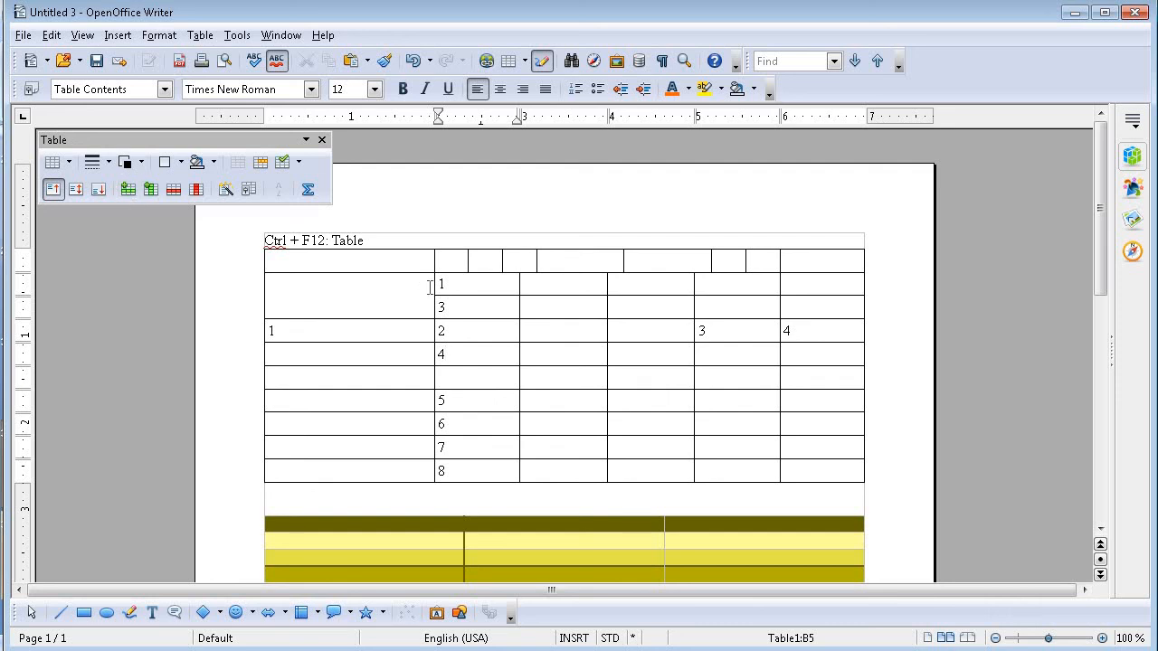
Delete the entire first table from the document
left_click(287, 256)
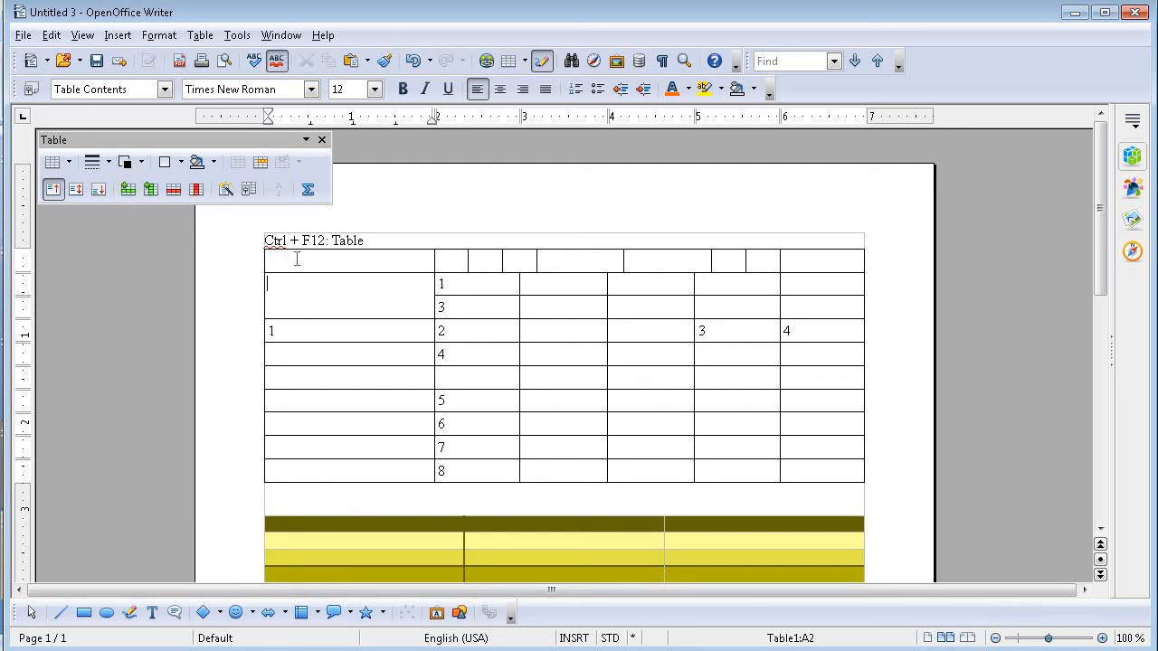
left_click(297, 259)
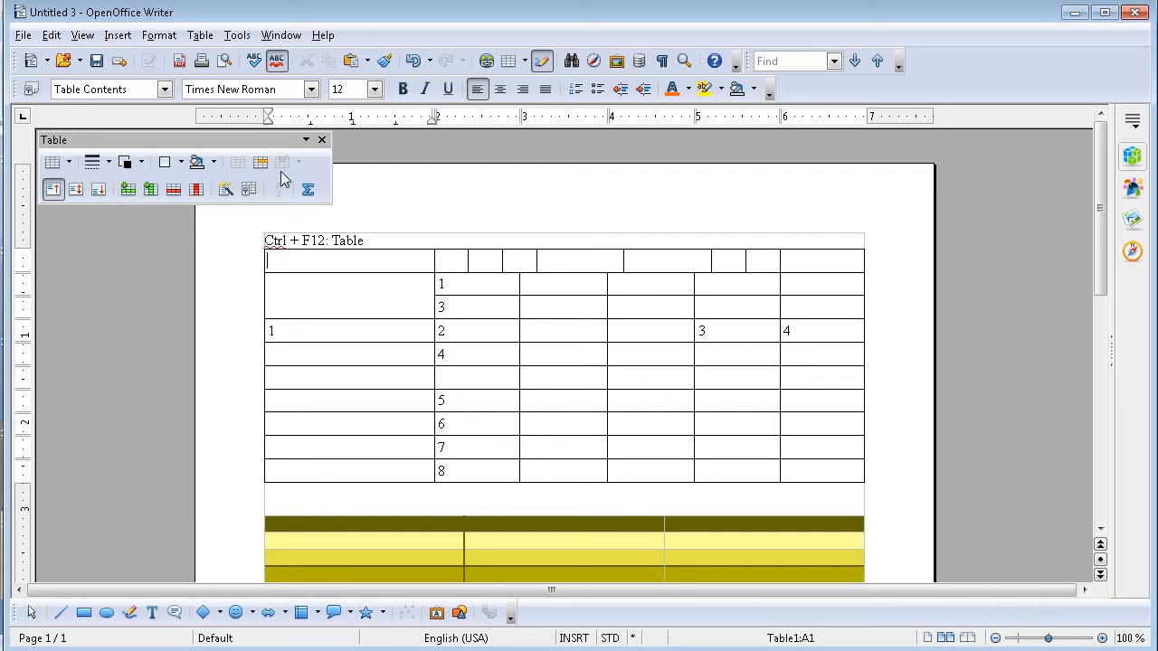
left_click(198, 36)
mouse_move(301, 75)
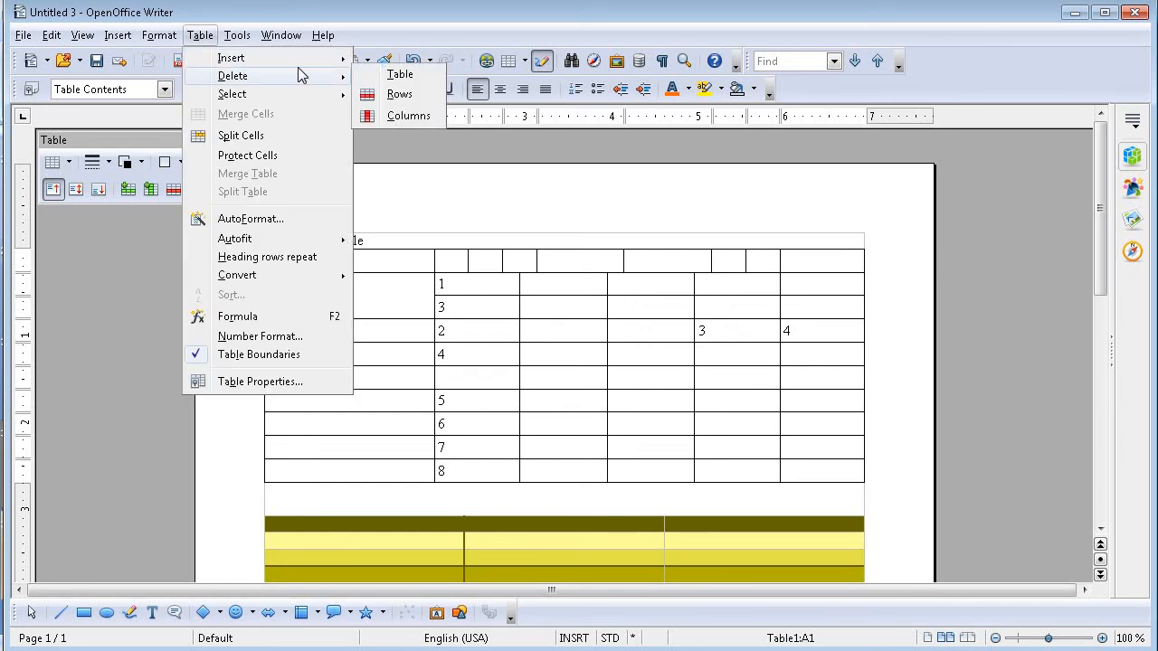
left_click(399, 75)
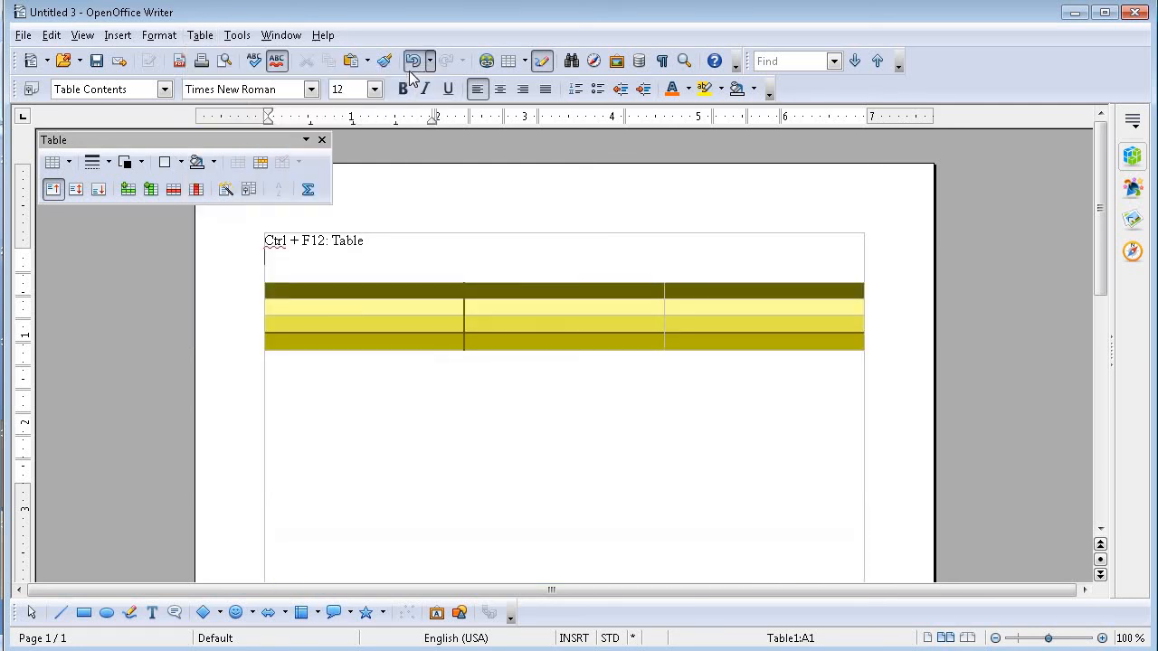
Delete the remaining yellow-green formatted table
left_click(323, 303)
left_click(200, 34)
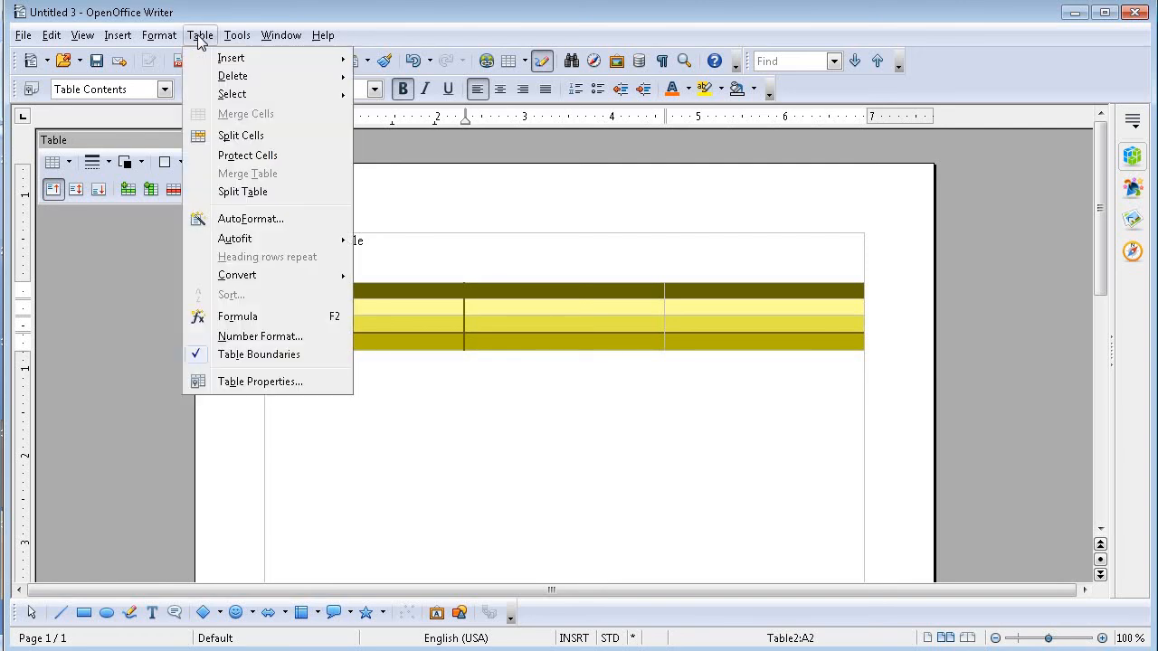
mouse_move(341, 75)
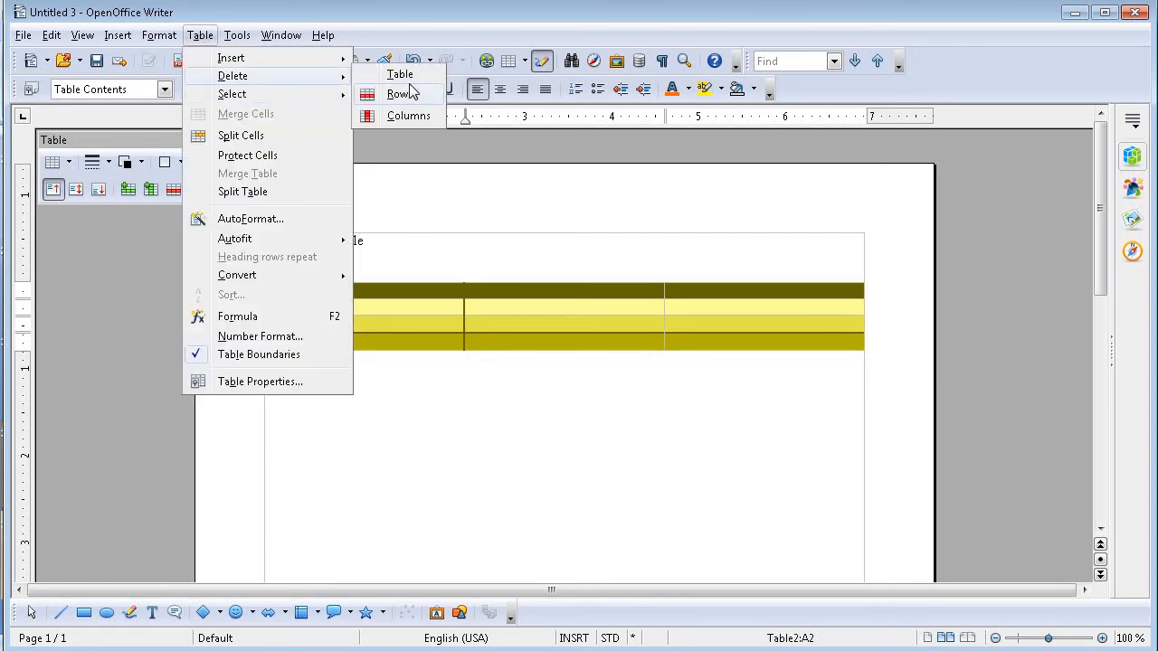
left_click(410, 80)
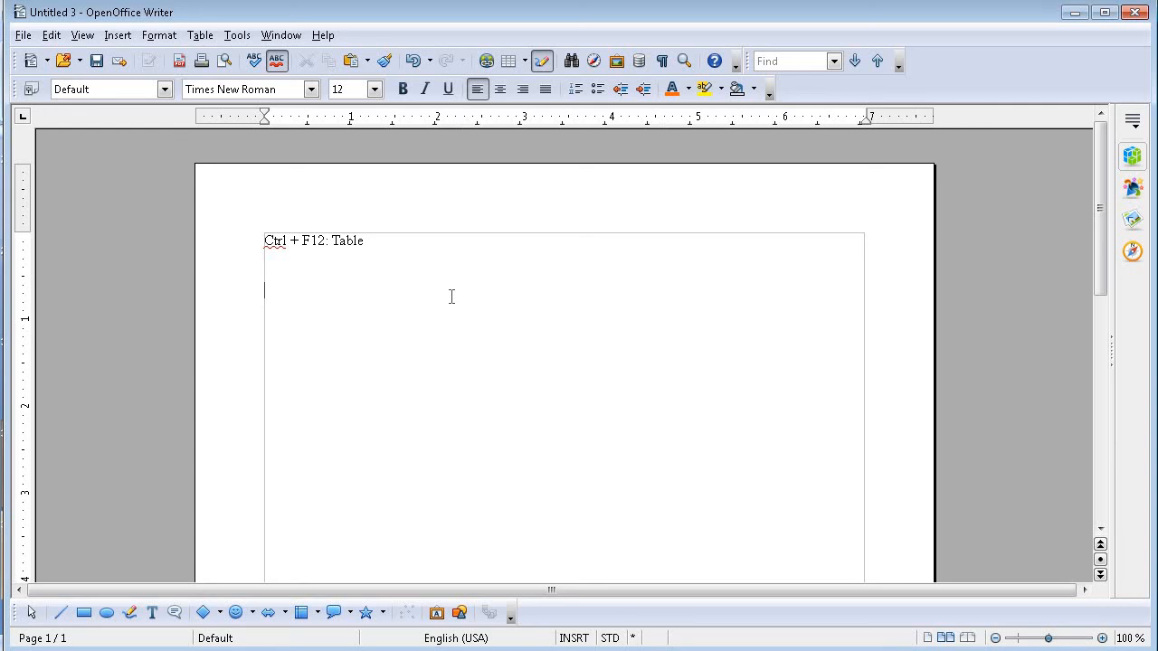
left_click(201, 36)
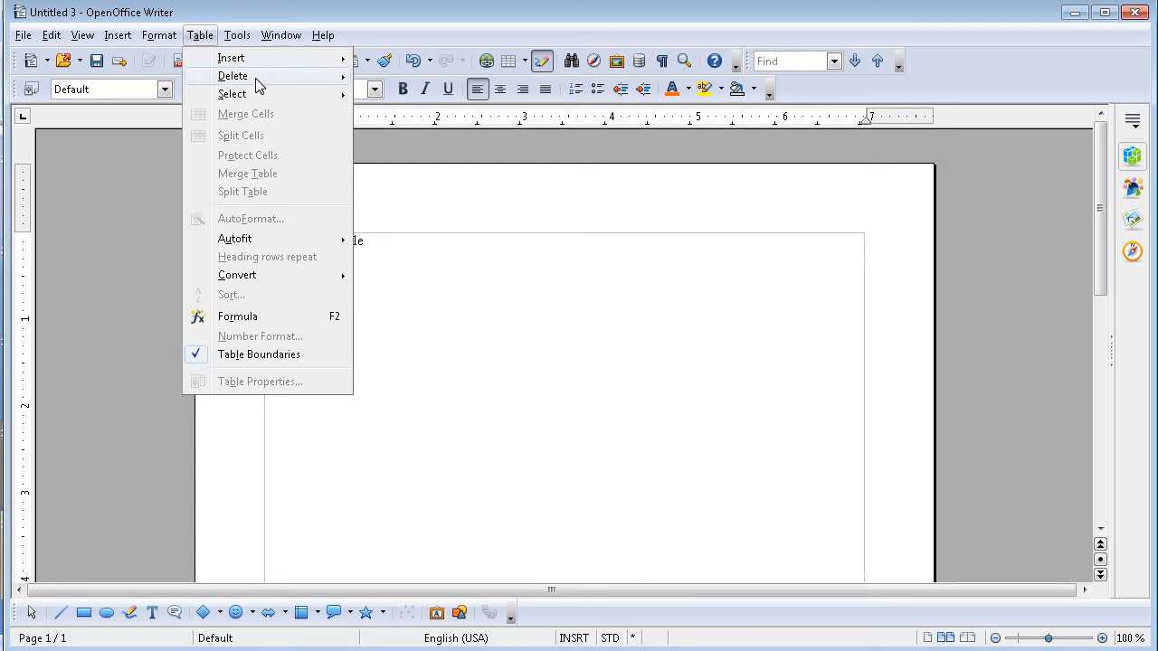
mouse_move(300, 73)
mouse_move(322, 54)
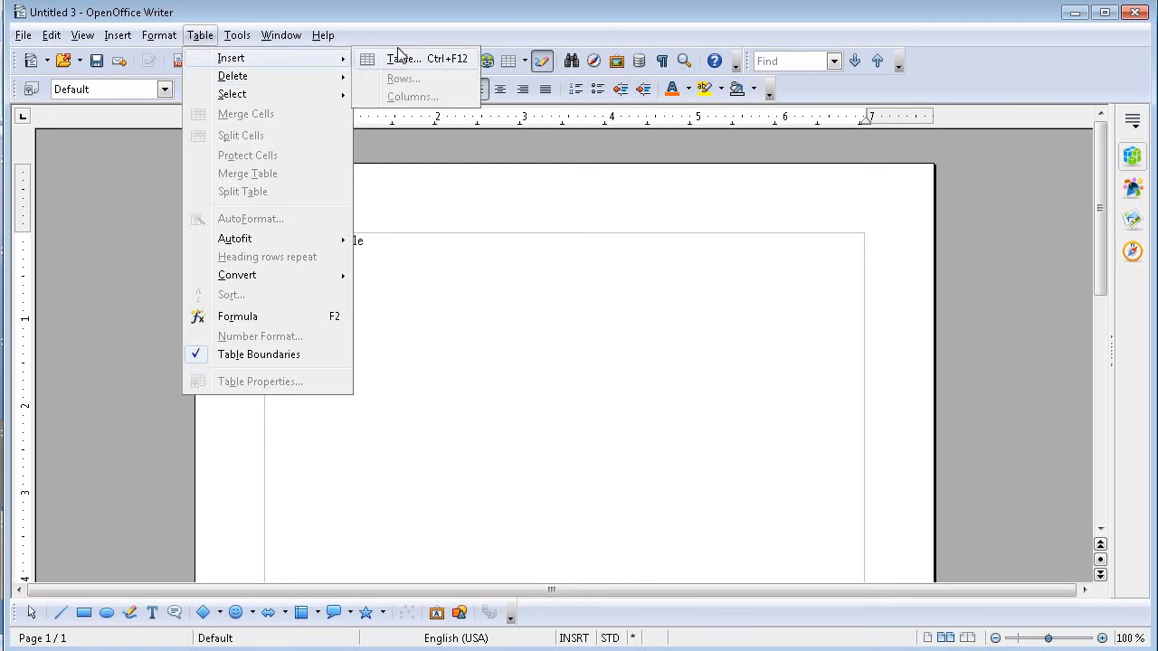
mouse_move(117, 36)
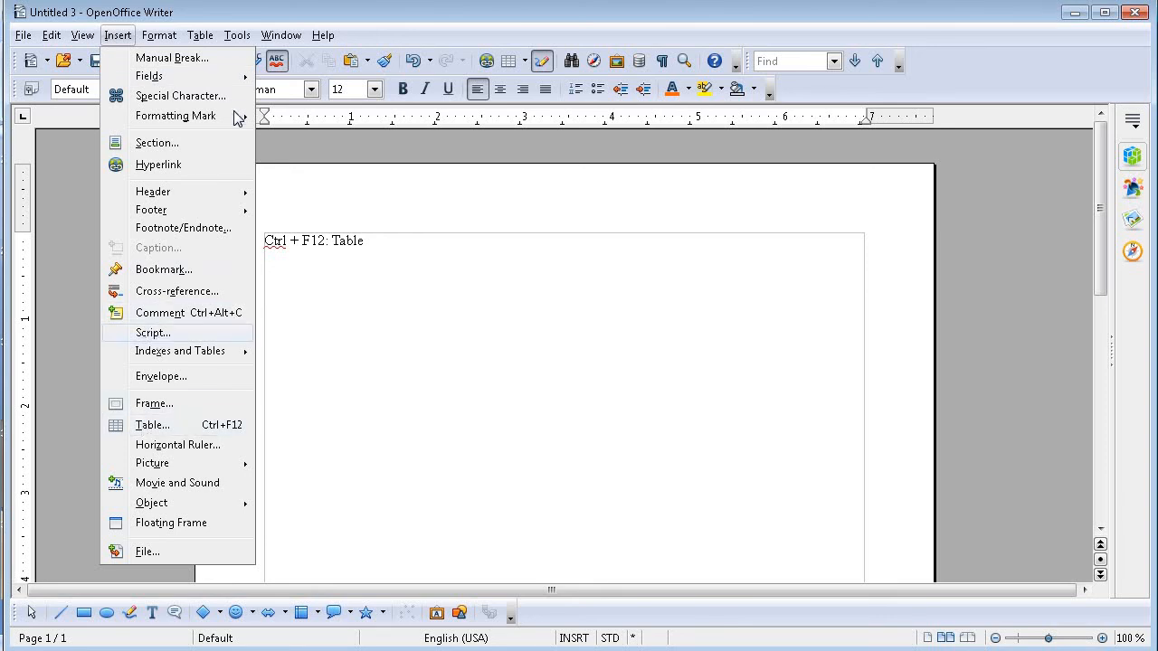
mouse_move(200, 36)
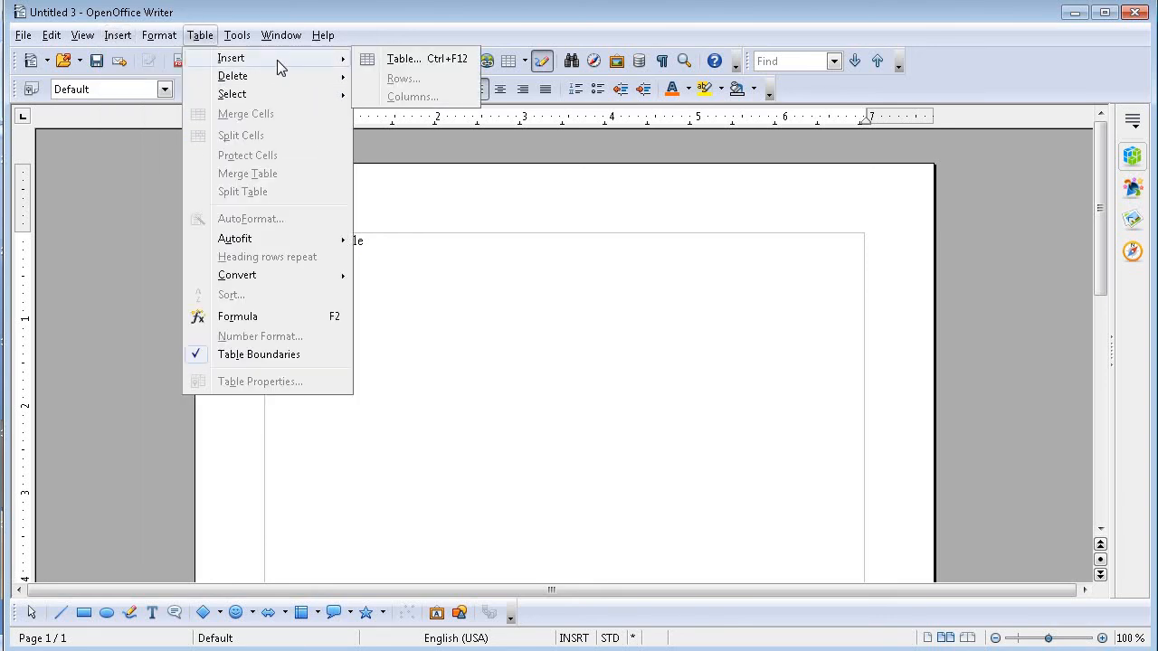
Insert a table with three columns and two rows below the "Ctrl + F12: Table" line
left_click(504, 321)
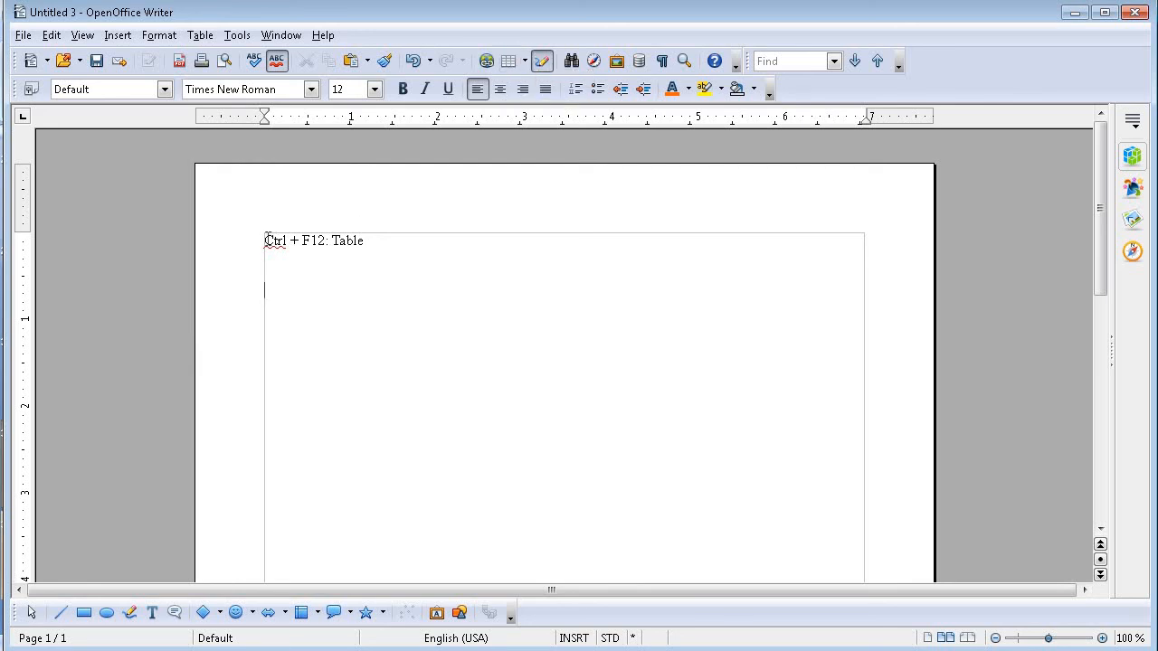
left_click_drag(265, 240, 405, 242)
left_click(405, 242)
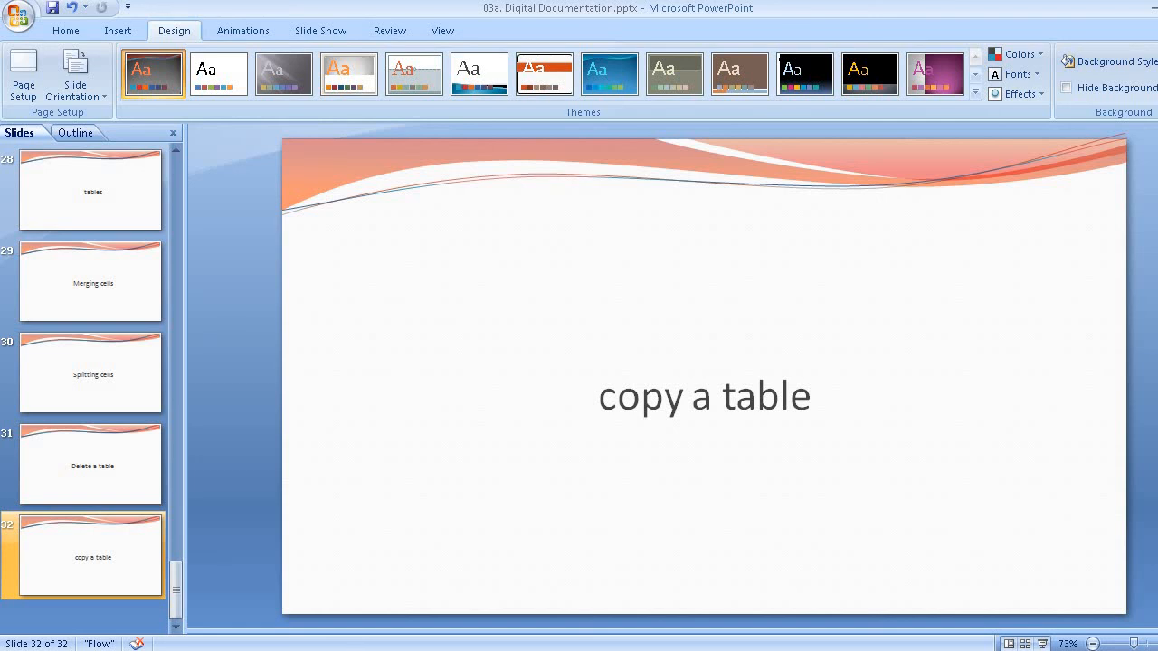
left_click(409, 628)
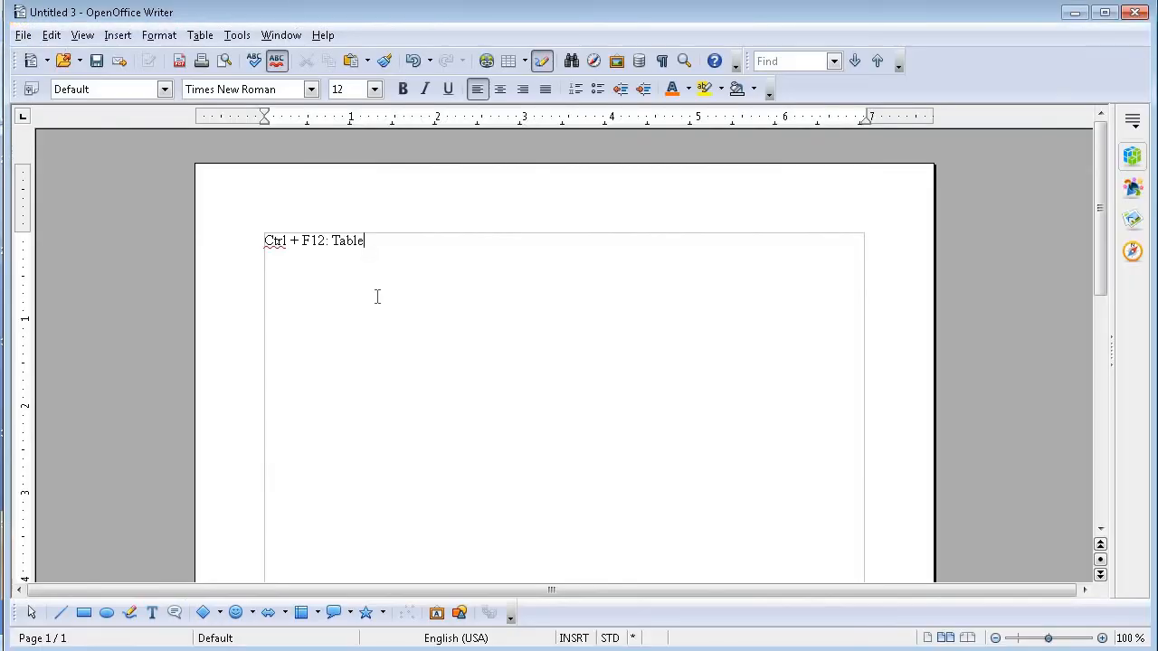
key("Return")
key("ctrl+F12")
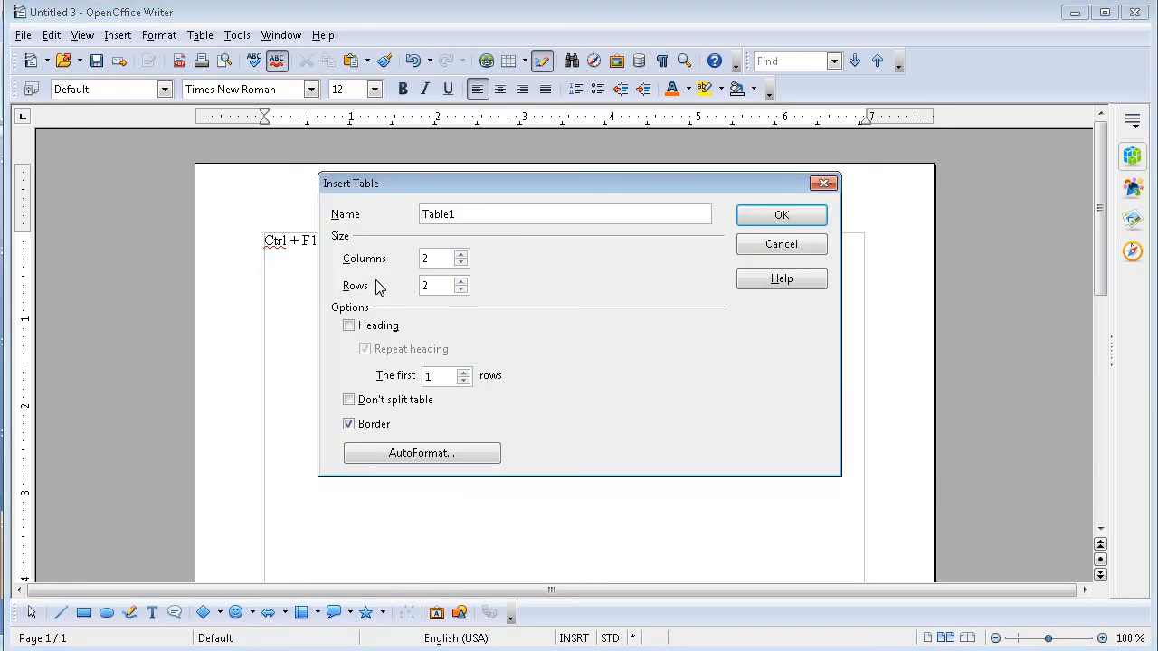
left_click(438, 258)
key("BackSpace")
left_click(766, 215)
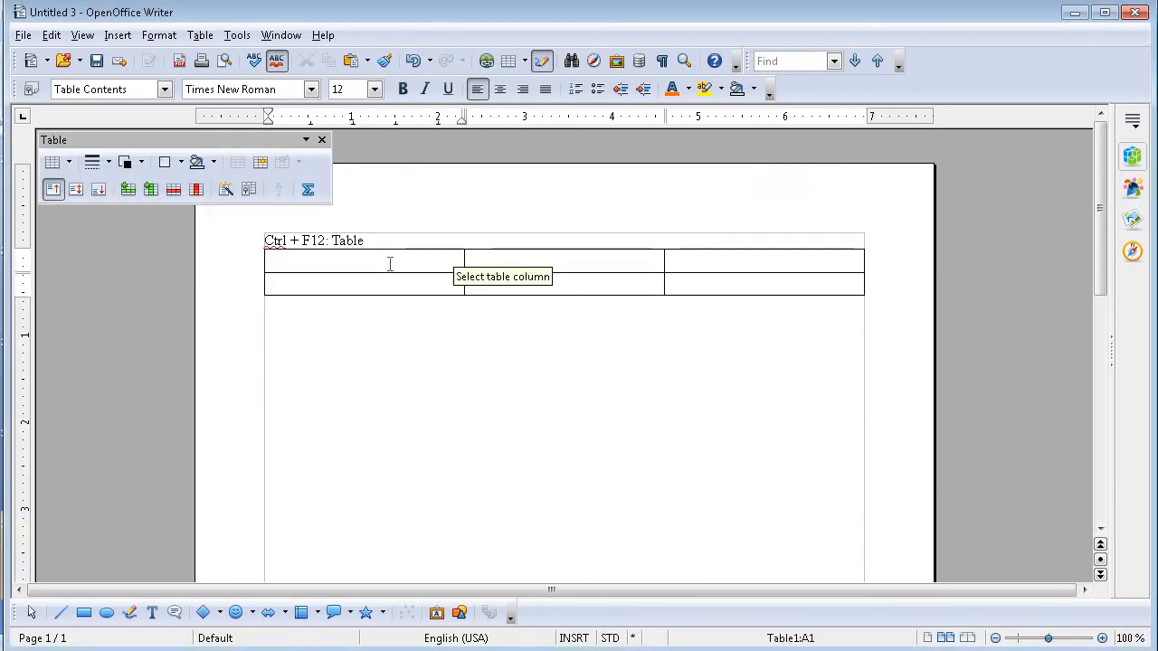
Fill the table row by row with Apple, Guava, Mango, Lichi, Papaya and Fig, and add a blank line above it
type("Appl")
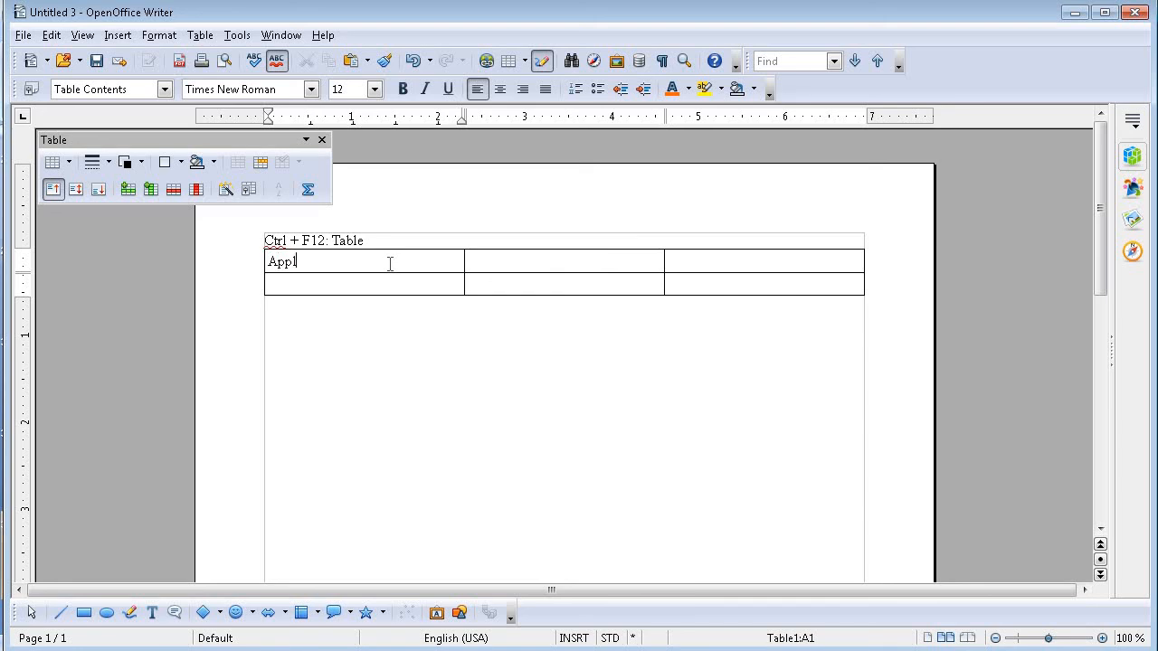
type("e\tGuava\t")
type("Mango\t")
type("Lichi")
key("Tab")
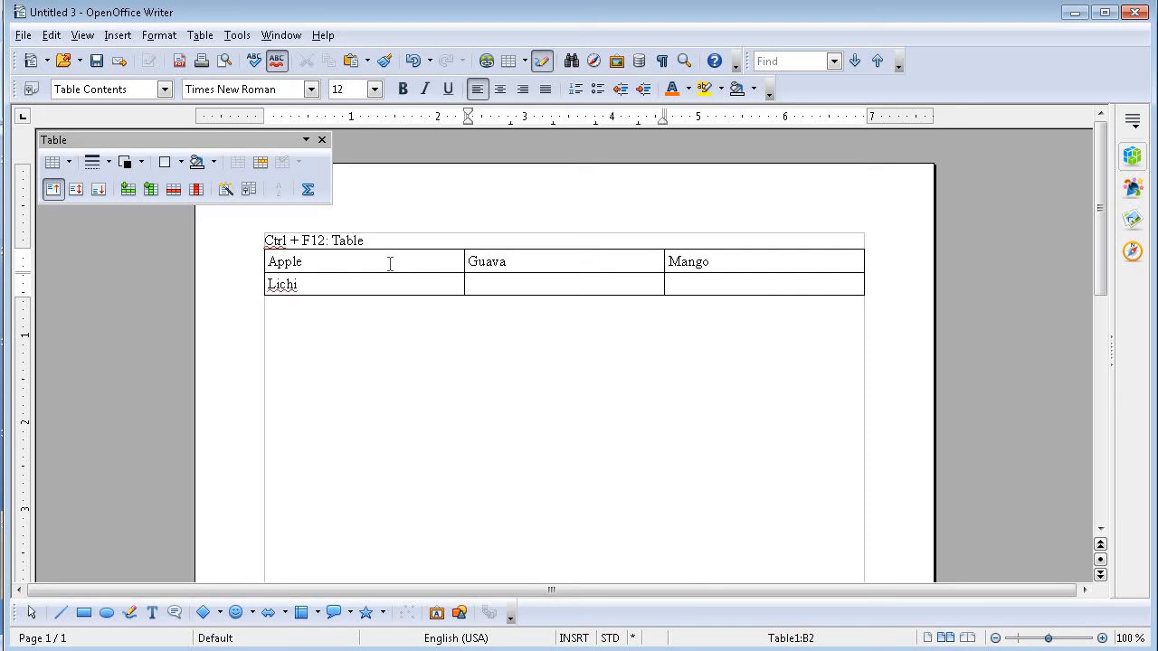
type("Papaya")
key("Tab")
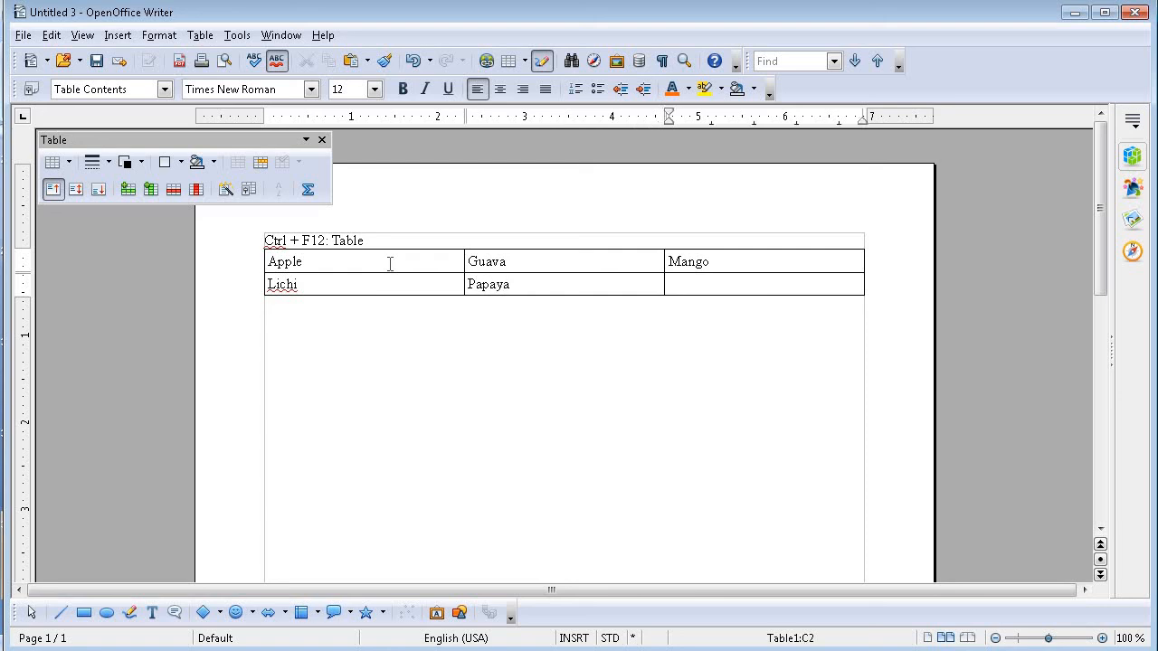
type("B")
key("BackSpace")
type("GFig")
key("BackSpace")
key("BackSpace")
key("BackSpace")
key("BackSpace")
type("Fig")
left_click(370, 240)
key("Return")
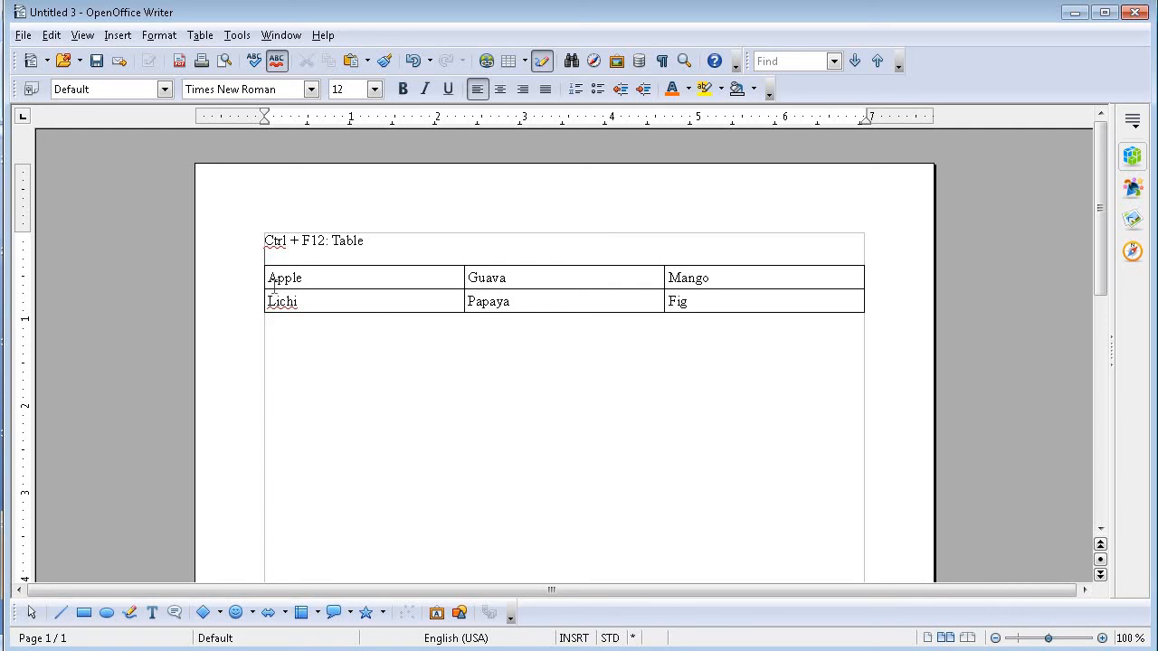
Copy the entire fruit table and paste it below the original, leaving a gap between them
left_click(551, 284)
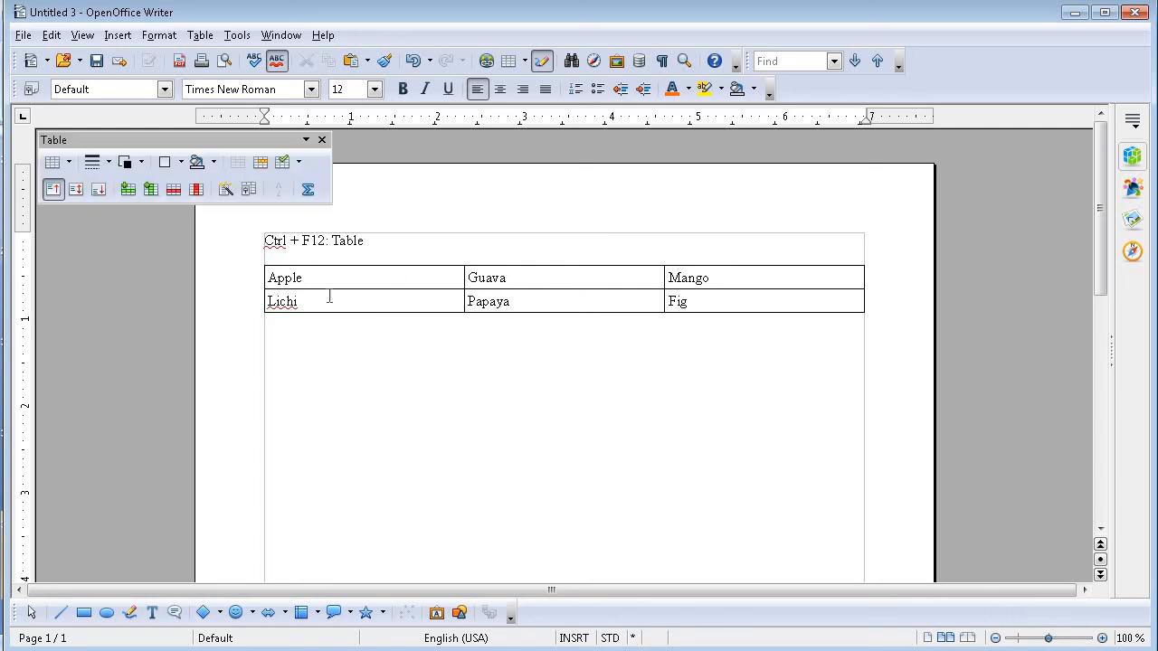
left_click(200, 37)
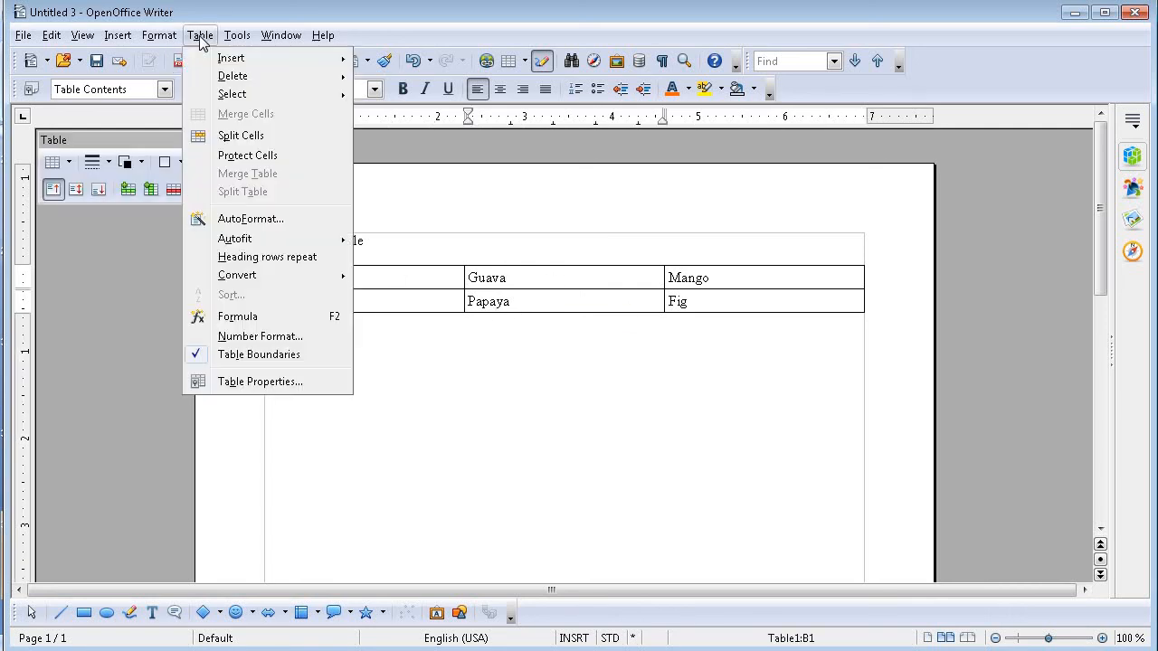
mouse_move(245, 96)
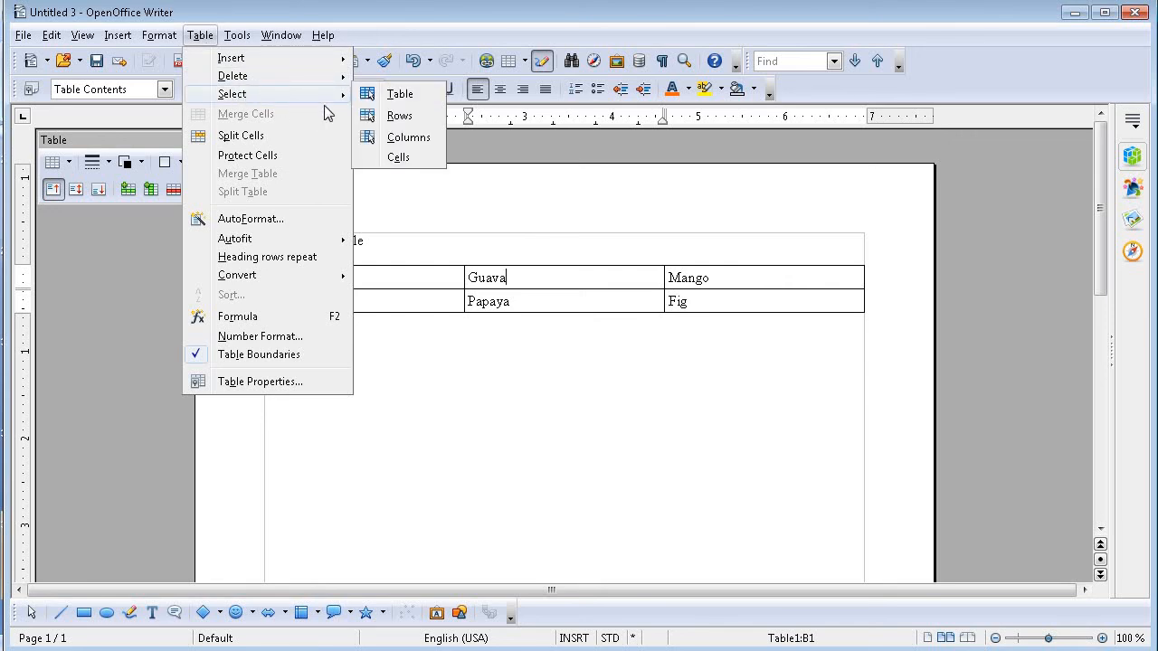
left_click(389, 95)
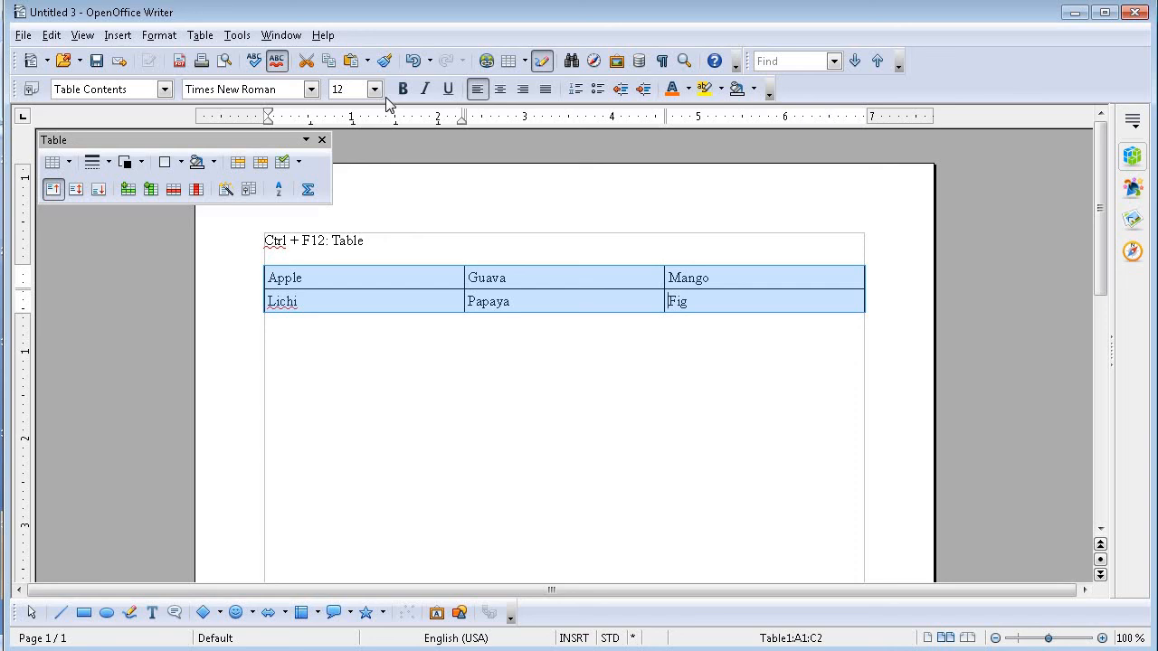
left_click(201, 36)
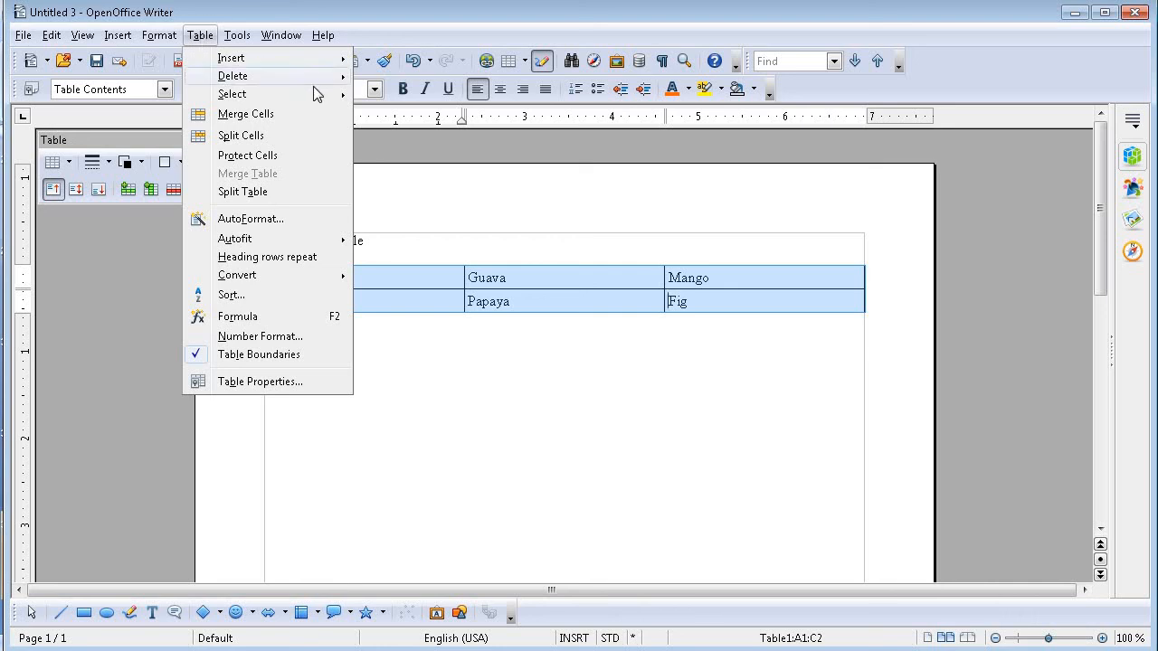
mouse_move(308, 94)
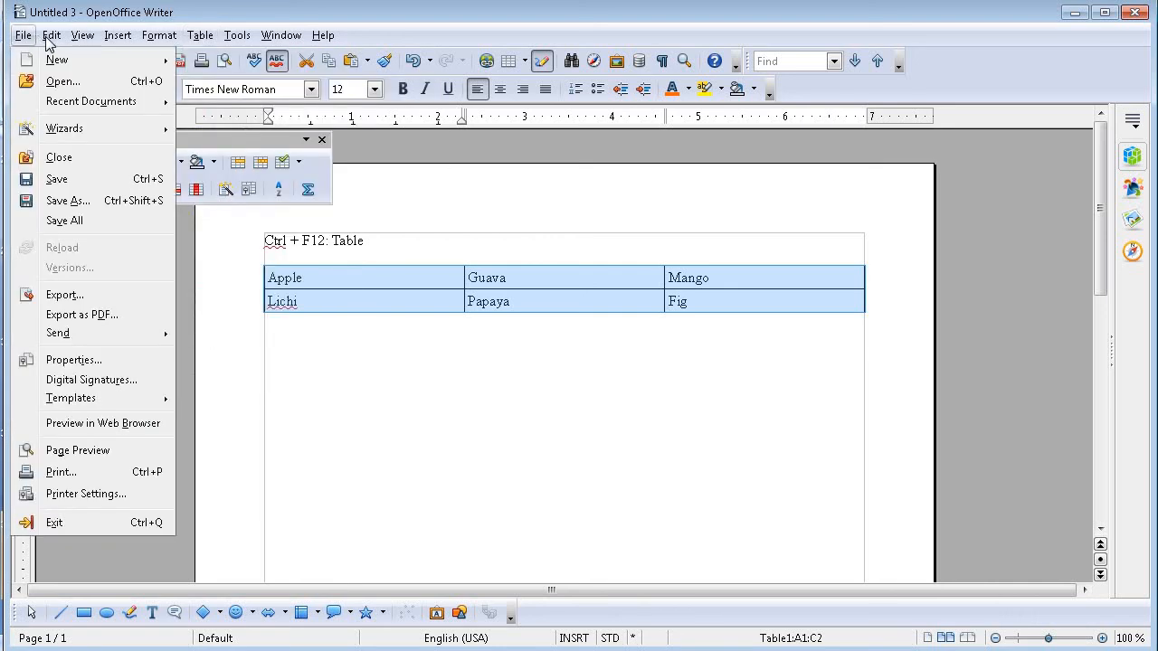
mouse_move(51, 36)
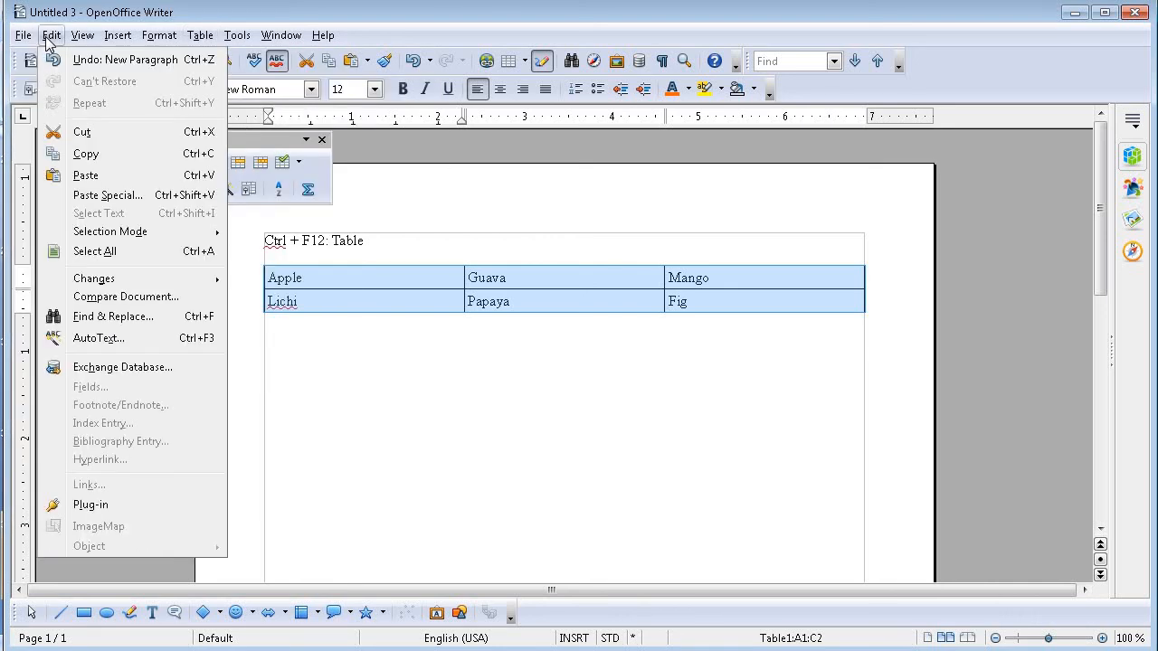
left_click(86, 154)
left_click(344, 353)
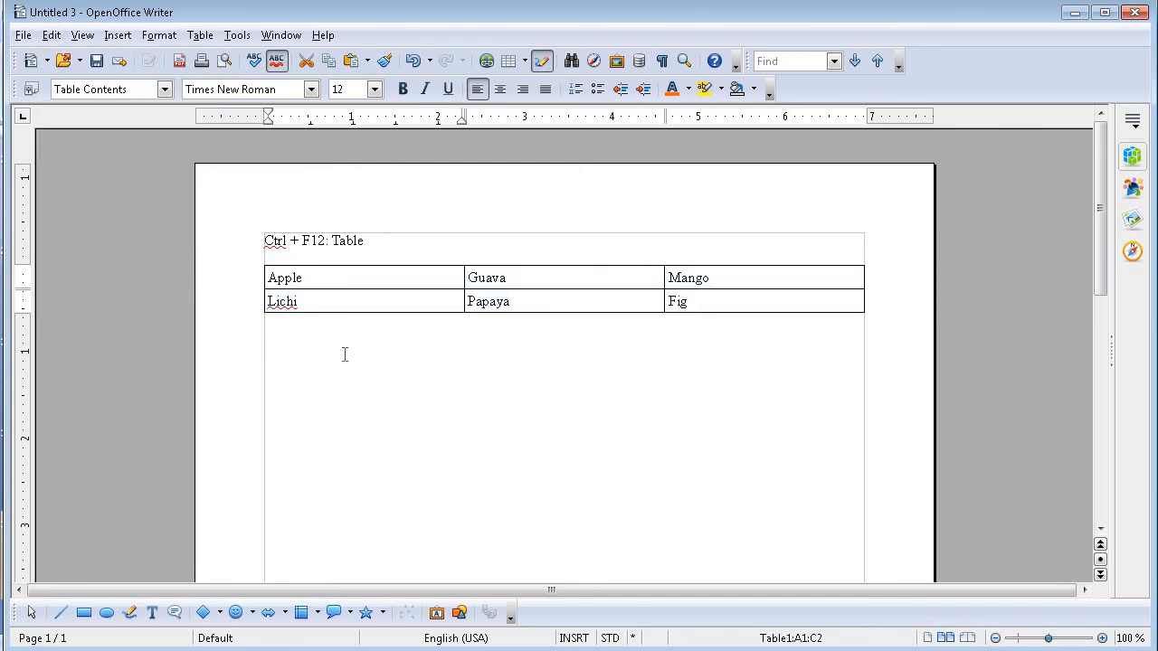
left_click(51, 36)
left_click(83, 177)
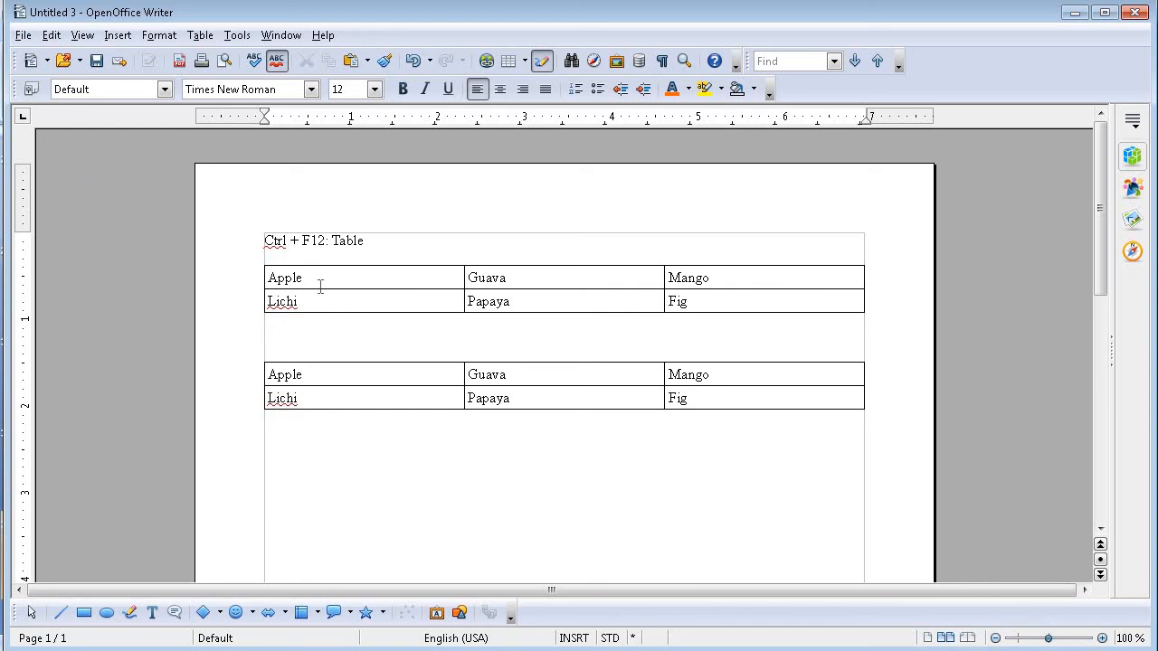
Copy all cells of the first fruit table and paste them as a third table below the second one
left_click_drag(449, 284, 719, 305)
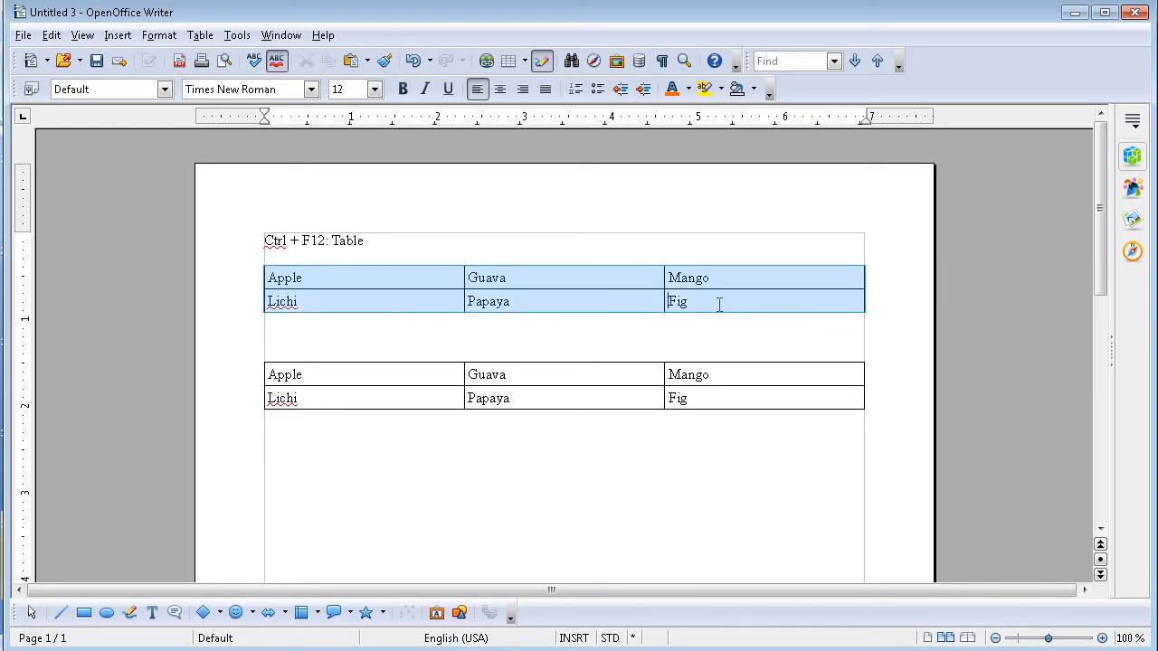
right_click(617, 278)
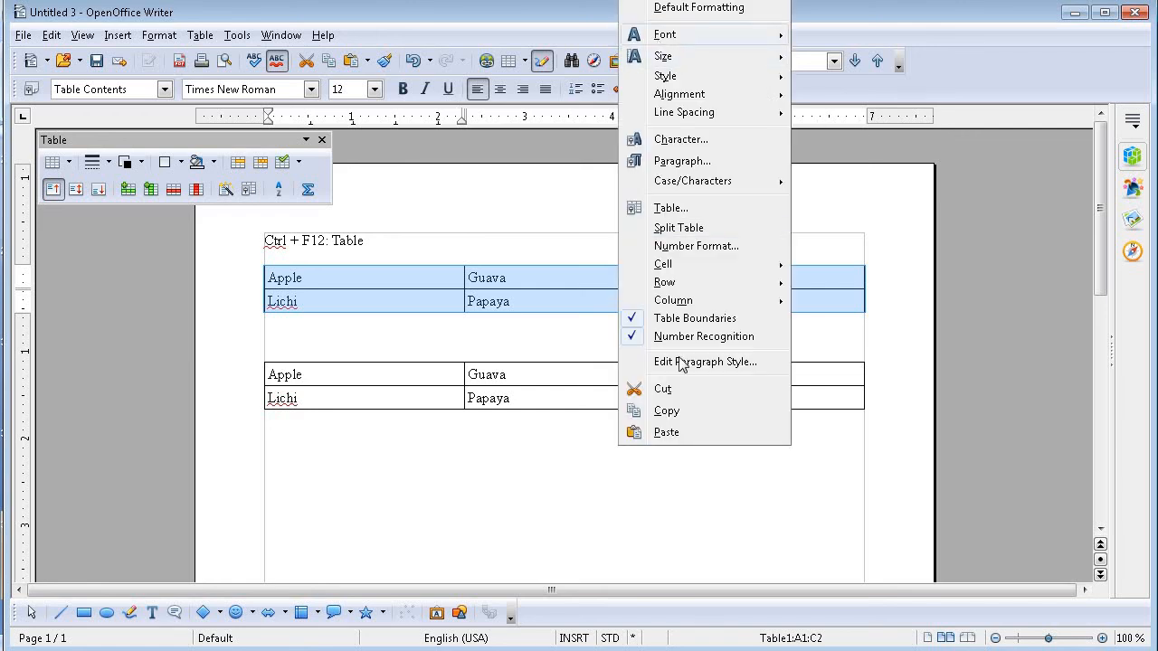
left_click(667, 411)
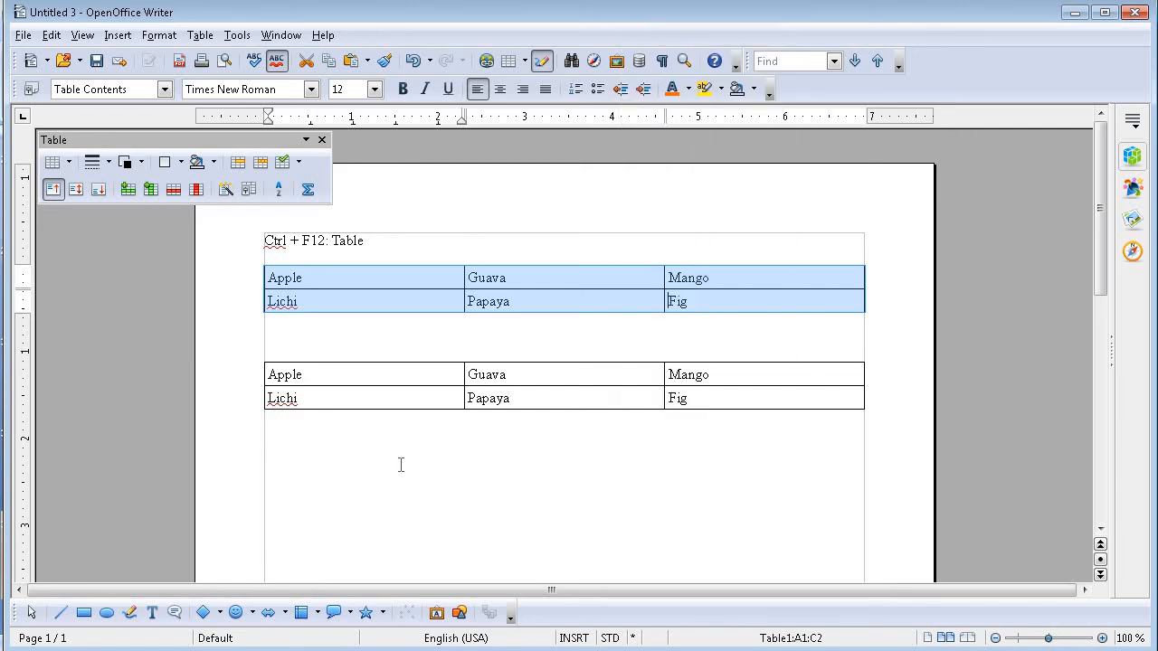
left_click(347, 470)
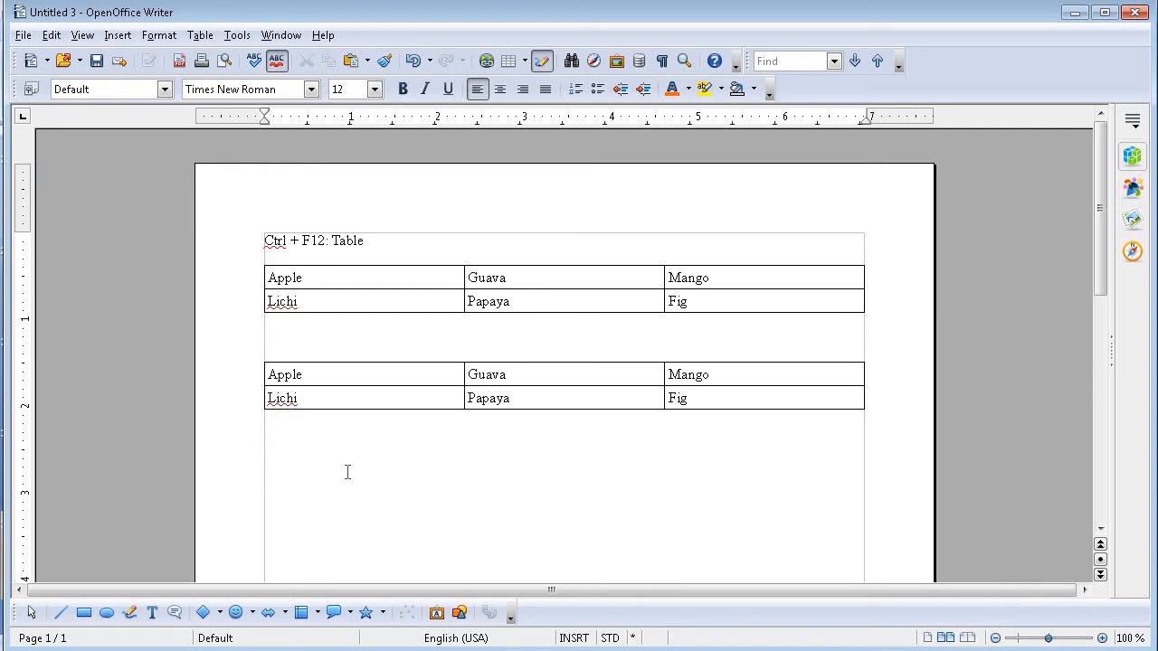
right_click(346, 474)
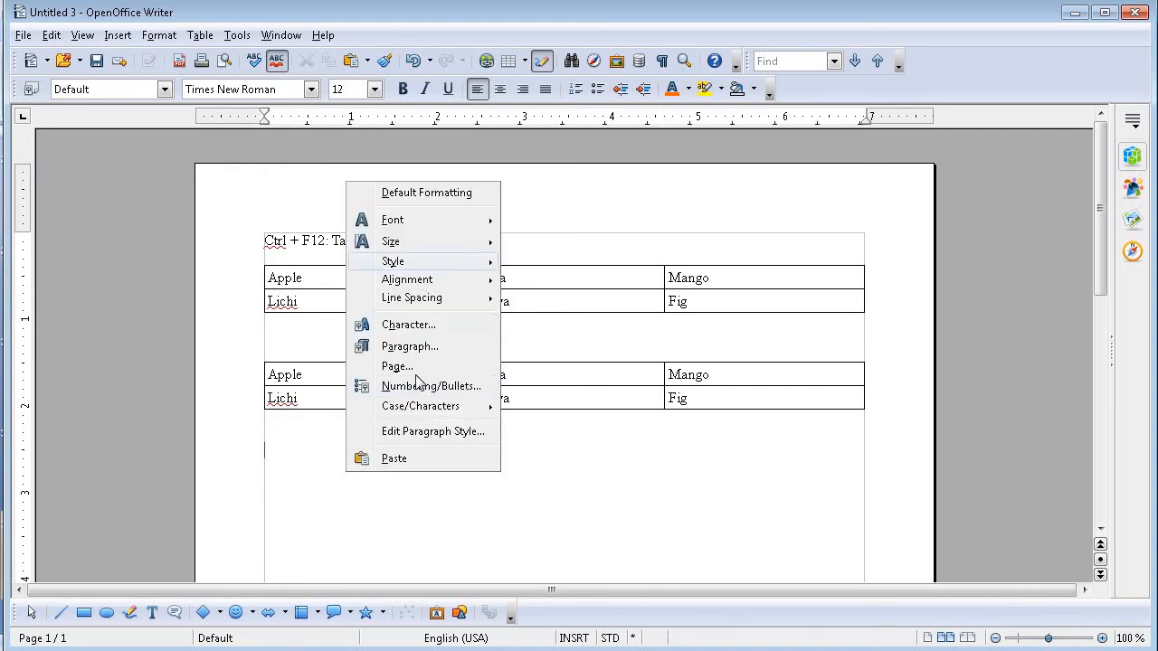
left_click(407, 458)
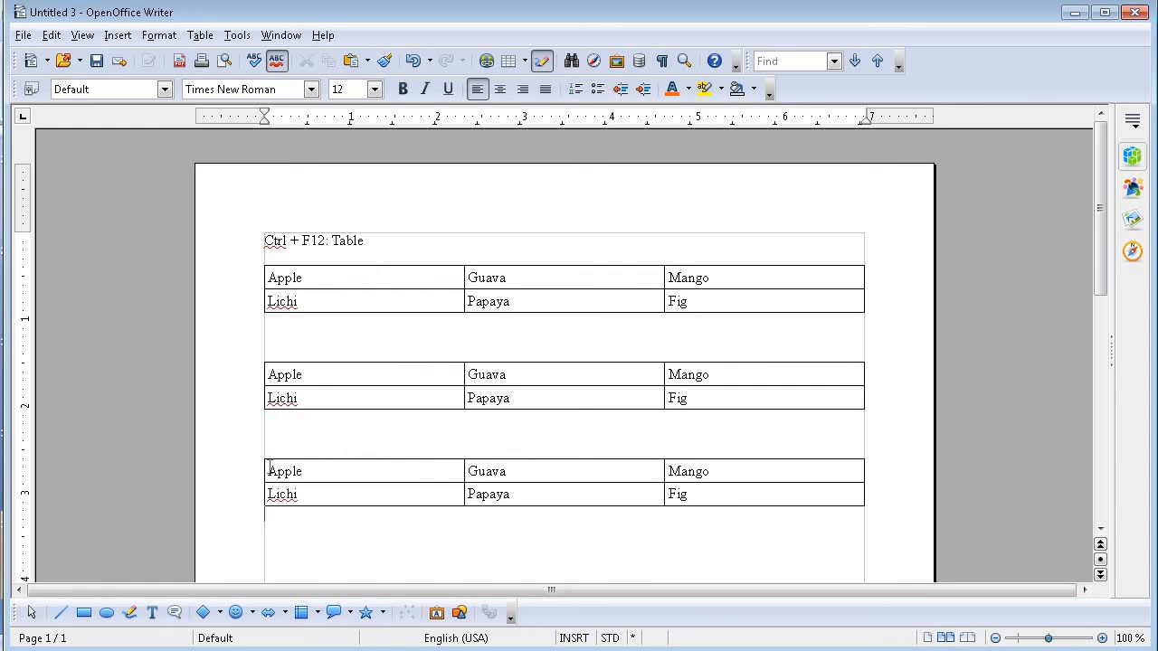
Write the notes "Ctrl + C: Copy" and "Ctrl + V: Paste" on separate lines below the third table
left_click_drag(269, 468, 739, 496)
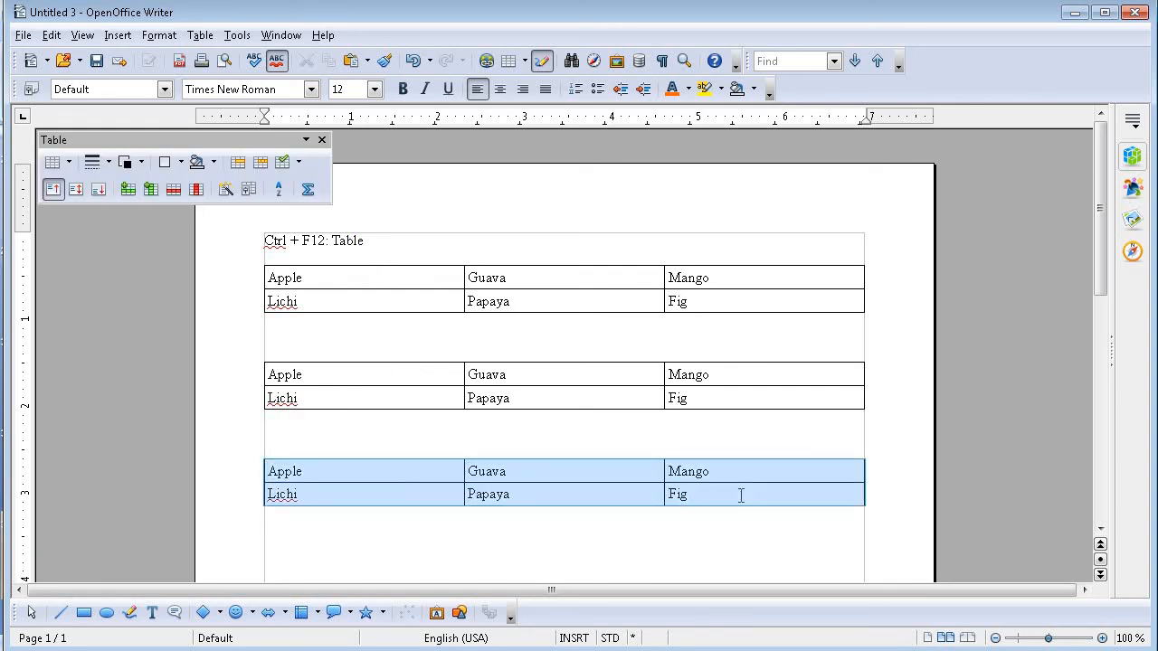
left_click(390, 533)
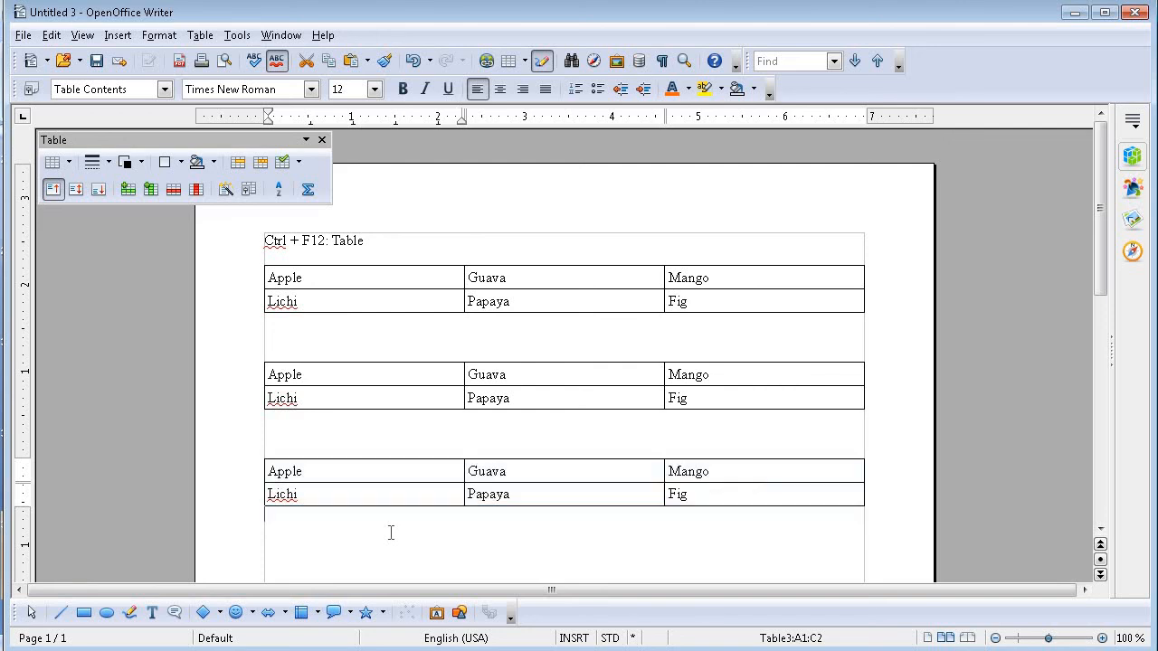
type("Ctrl ")
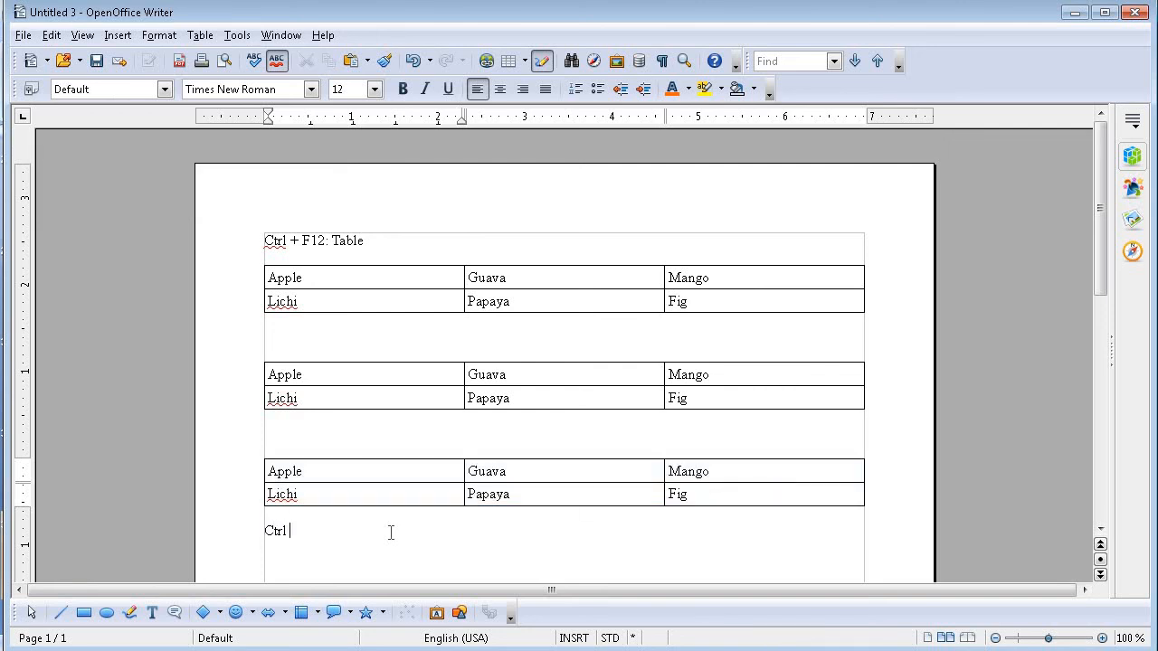
type("+ C")
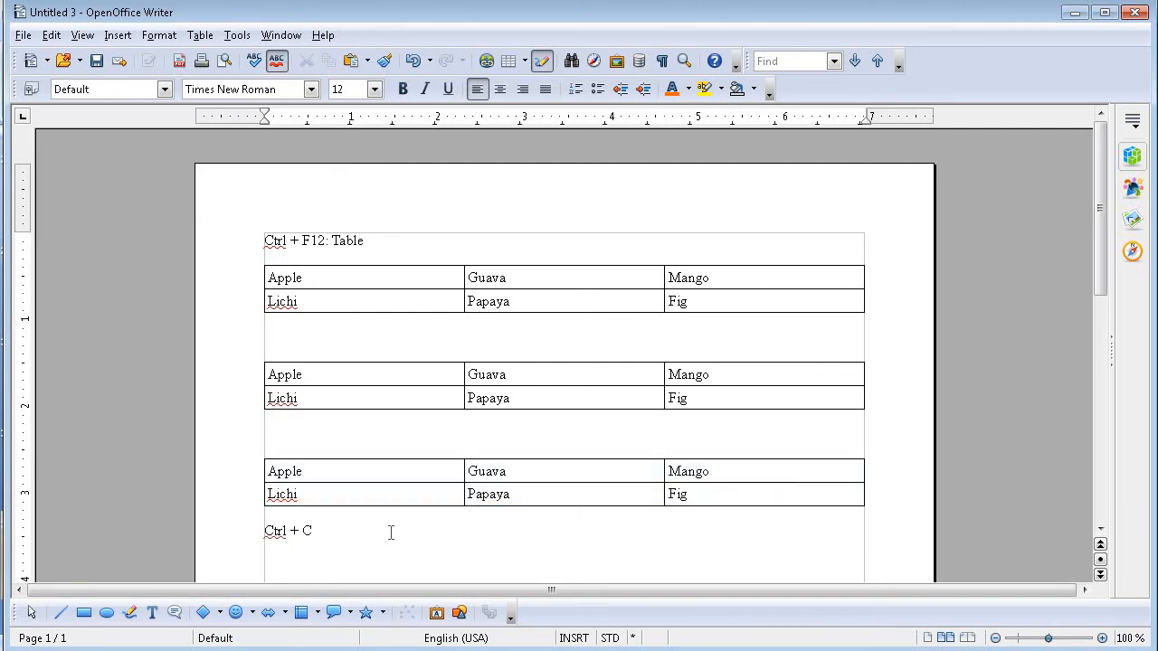
type(": Copy ")
type("Ctr")
type("l + V")
type(": Paste")
key("Return")
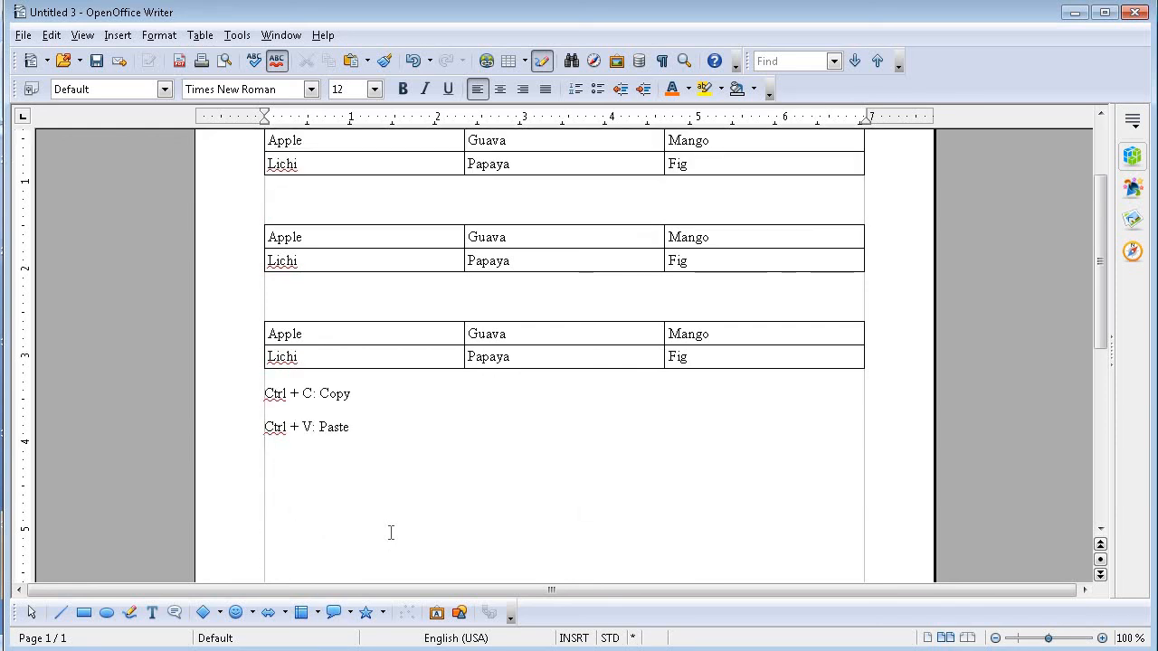
Paste the copied fruit table three more times below the copy and paste notes
key("ctrl+v")
key("ctrl+v")
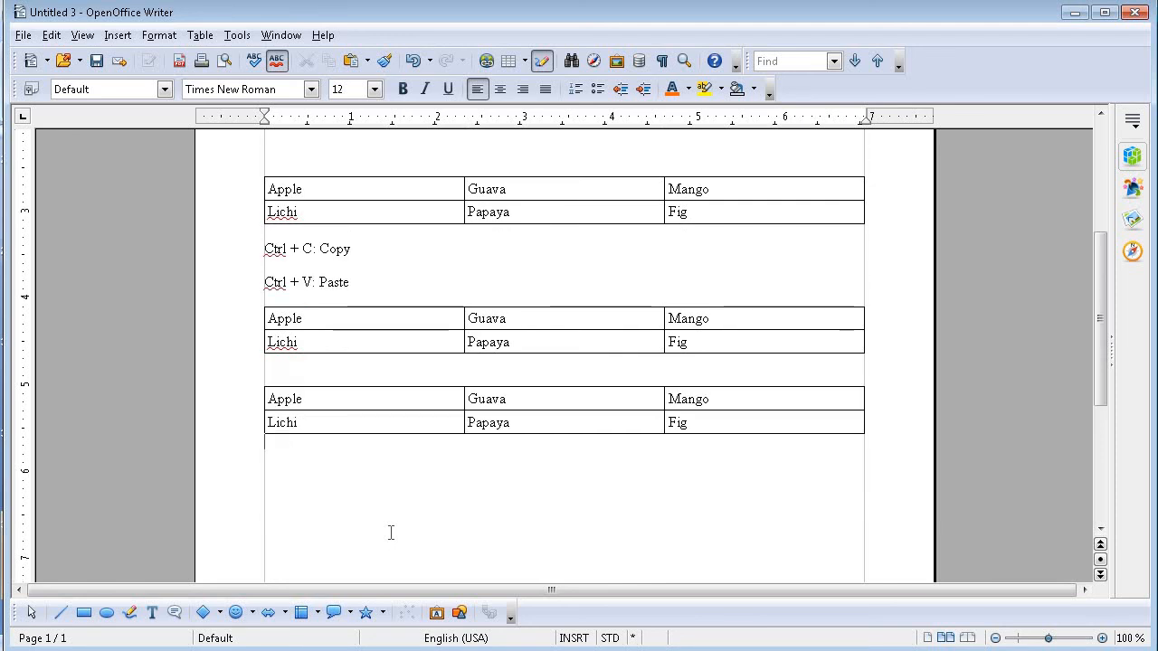
key("ctrl+v")
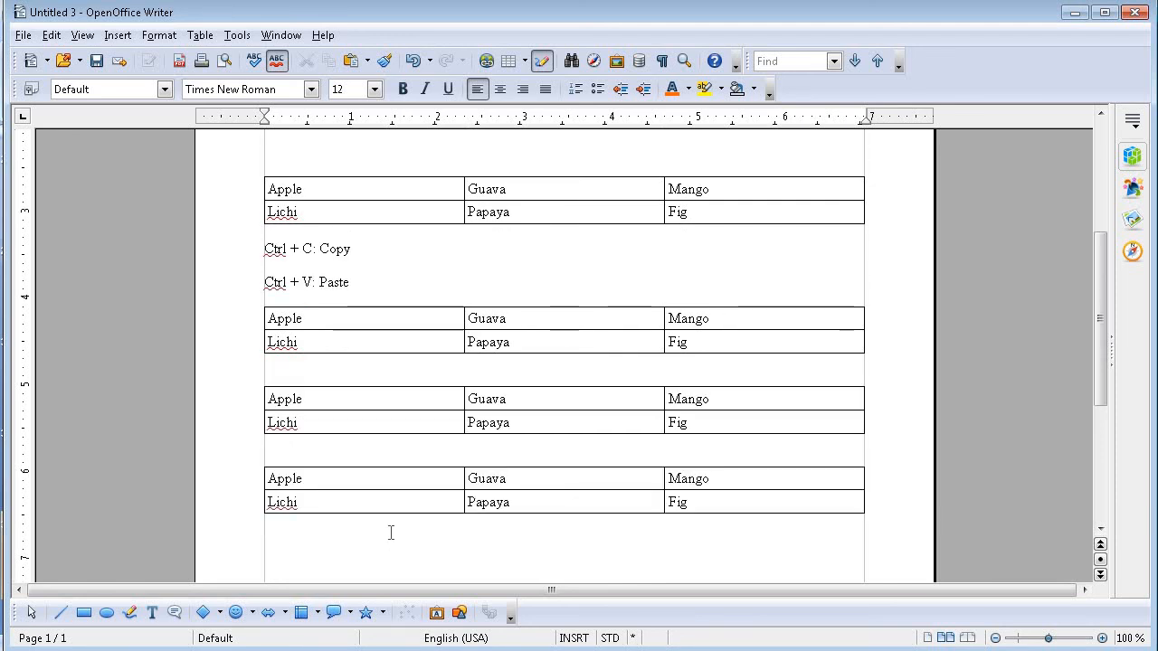